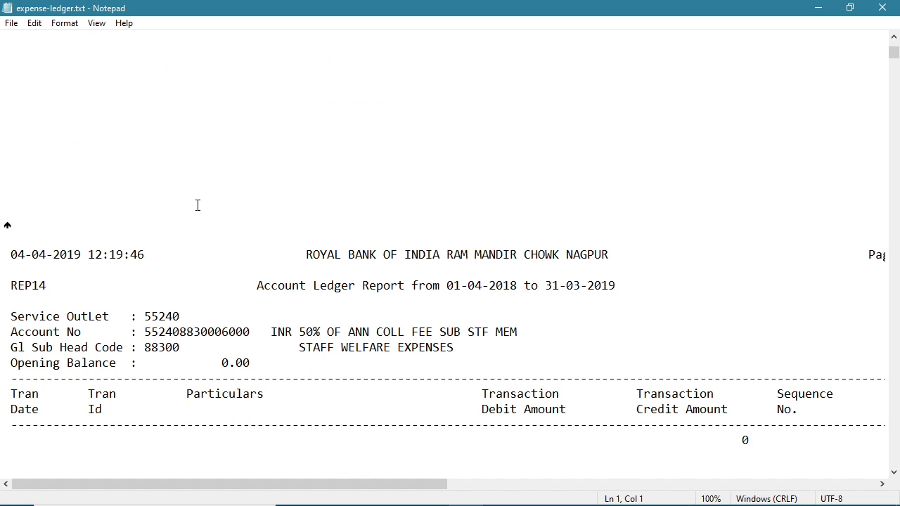
# Examine the first account ledger pages of the report, including their account headings, transaction lines and page totals.
pyautogui.scroll(-3, 141, 232)
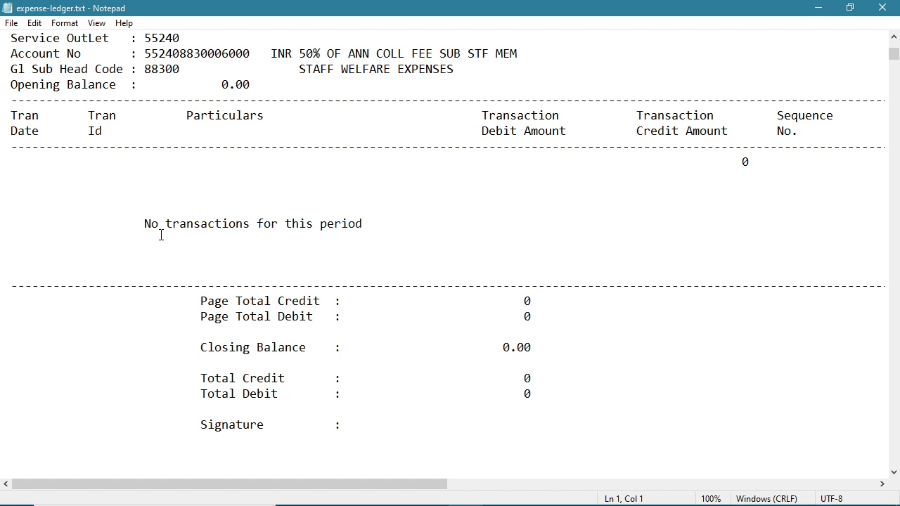
pyautogui.scroll(-20, 161, 235)
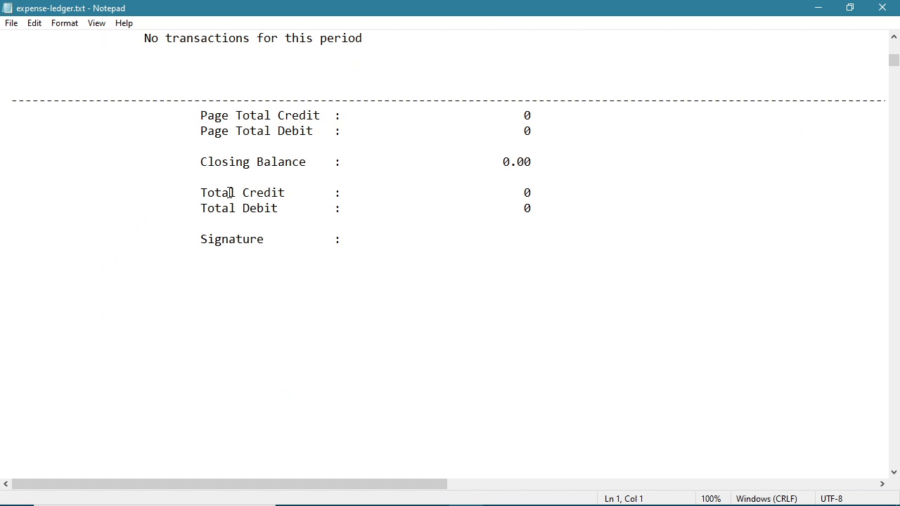
pyautogui.scroll(-8, 230, 193)
pyautogui.scroll(-4, 295, 165)
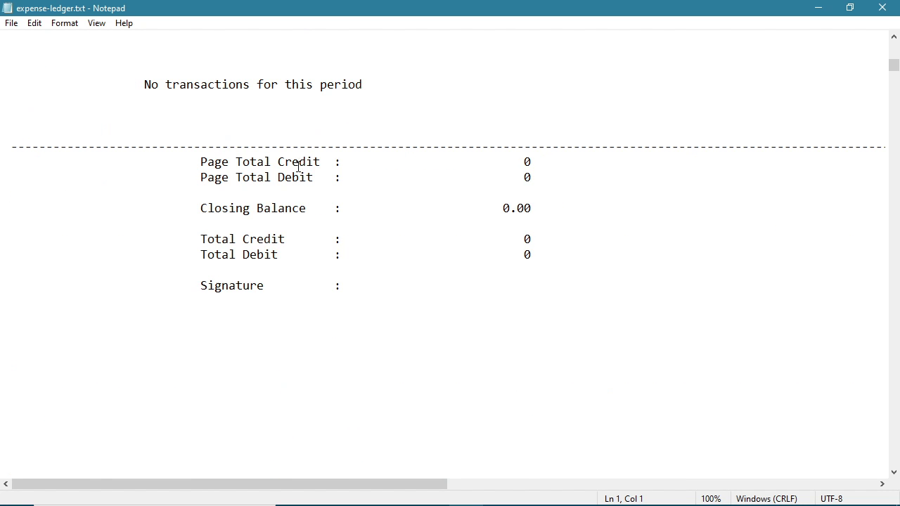
pyautogui.scroll(6, 128, 311)
pyautogui.moveTo(20, 316); pyautogui.dragTo(221, 332)
pyautogui.scroll(-4, 285, 264)
pyautogui.scroll(4, 286, 264)
pyautogui.scroll(-10, 283, 281)
pyautogui.scroll(-7, 284, 274)
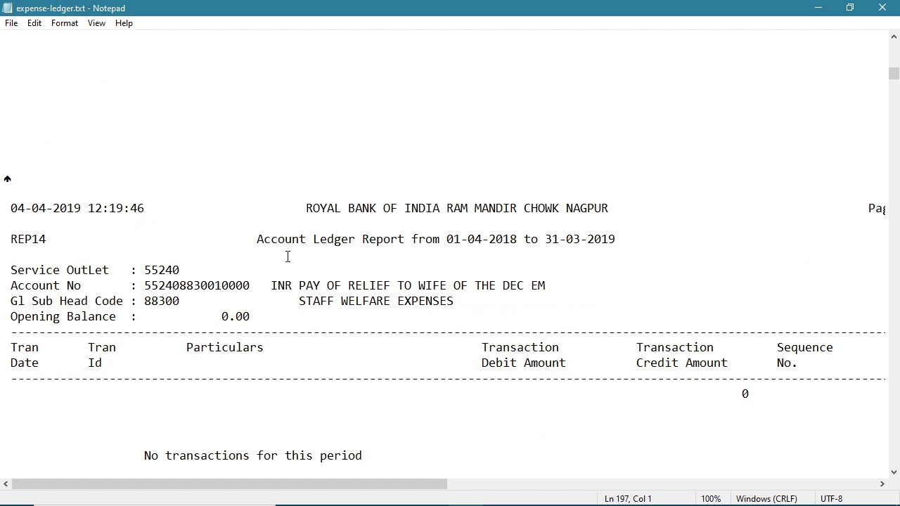
pyautogui.scroll(-7, 316, 225)
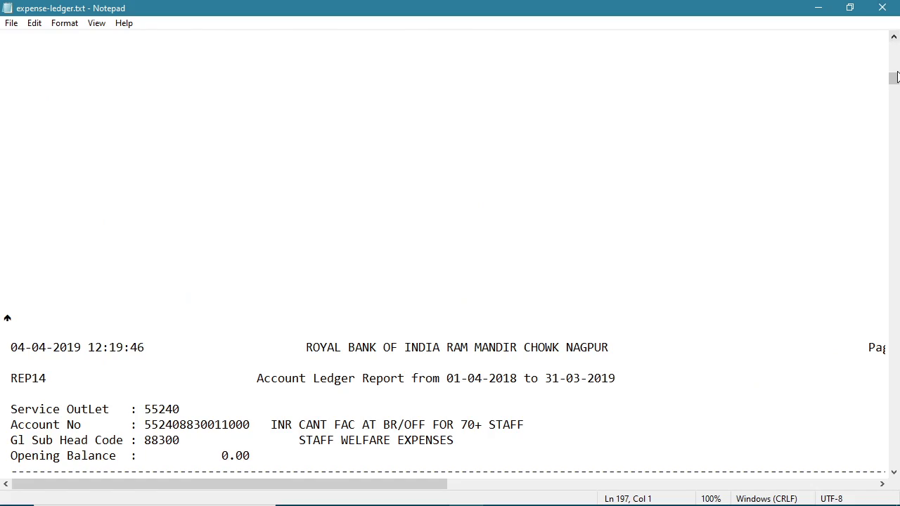
# Examine the last ledger pages up to the end-of-report line, including the page number and the Balance, Remarks and Ref columns.
pyautogui.moveTo(895, 83); pyautogui.dragTo(808, 468)
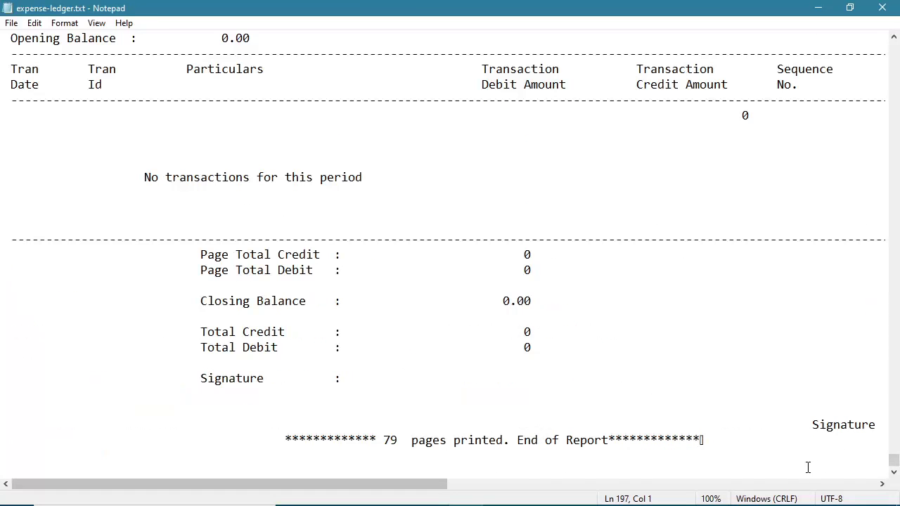
pyautogui.click(895, 455)
pyautogui.click(895, 458)
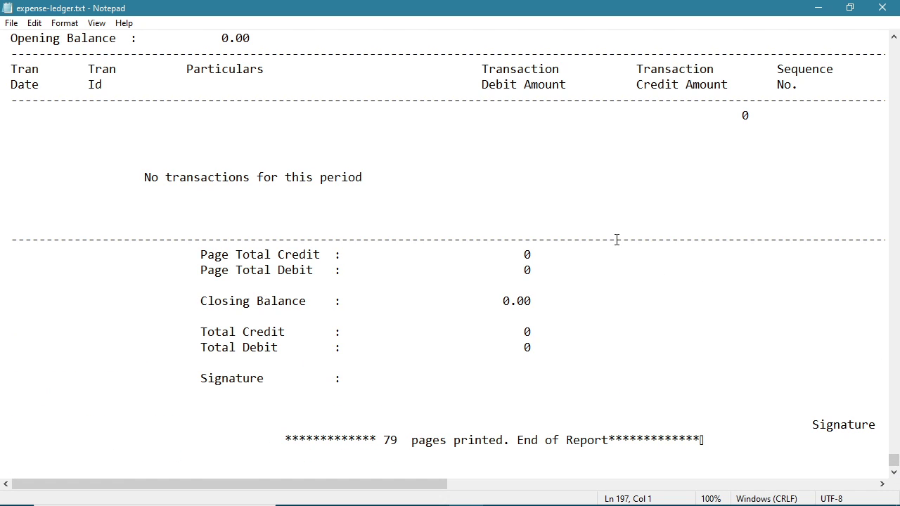
pyautogui.scroll(-5, 675, 277)
pyautogui.scroll(12, 674, 277)
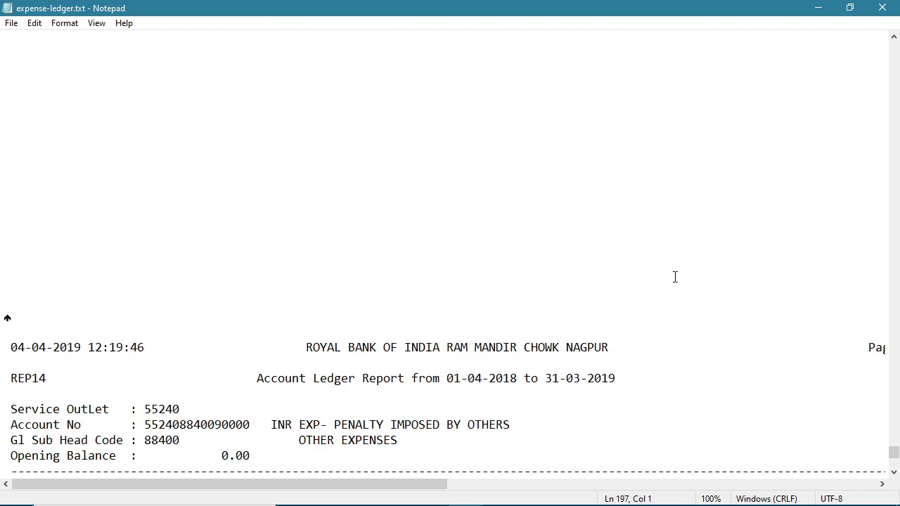
pyautogui.moveTo(408, 483); pyautogui.dragTo(565, 479)
pyautogui.scroll(-5, 644, 222)
pyautogui.scroll(20, 644, 222)
pyautogui.scroll(-8, 646, 237)
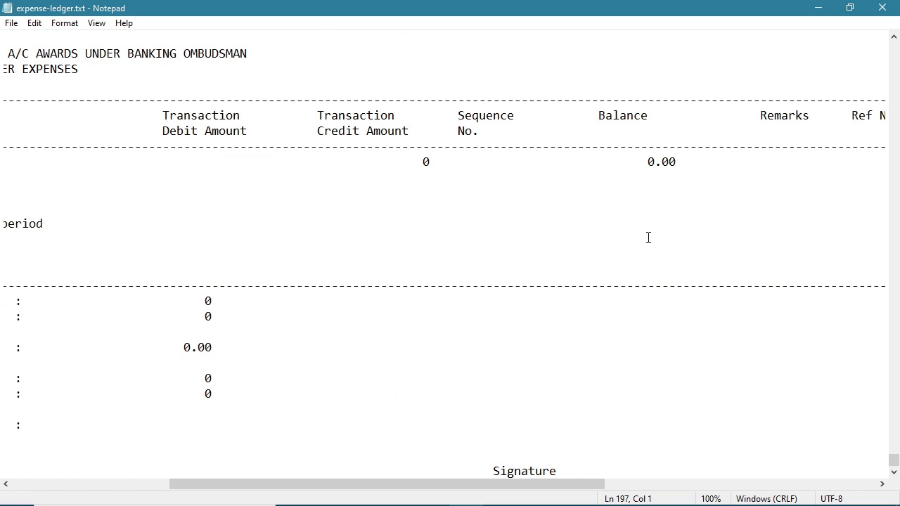
pyautogui.scroll(5, 647, 236)
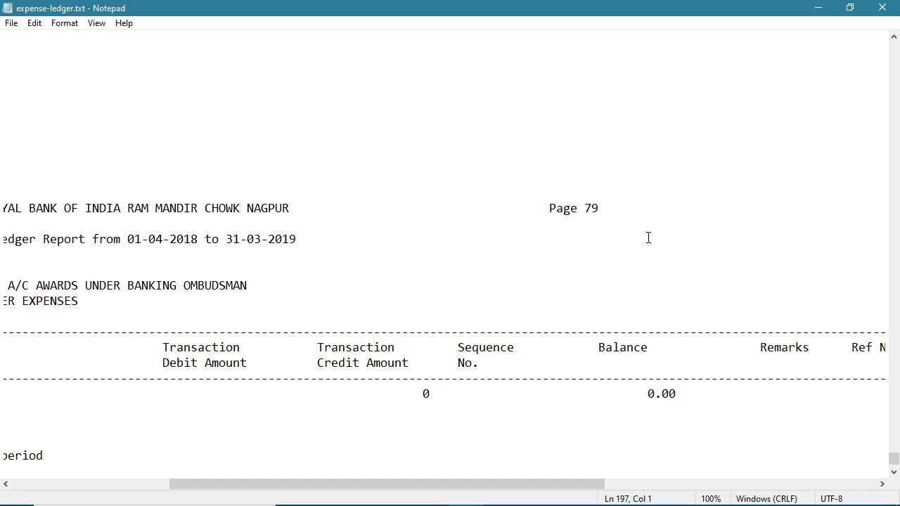
pyautogui.scroll(4, 555, 233)
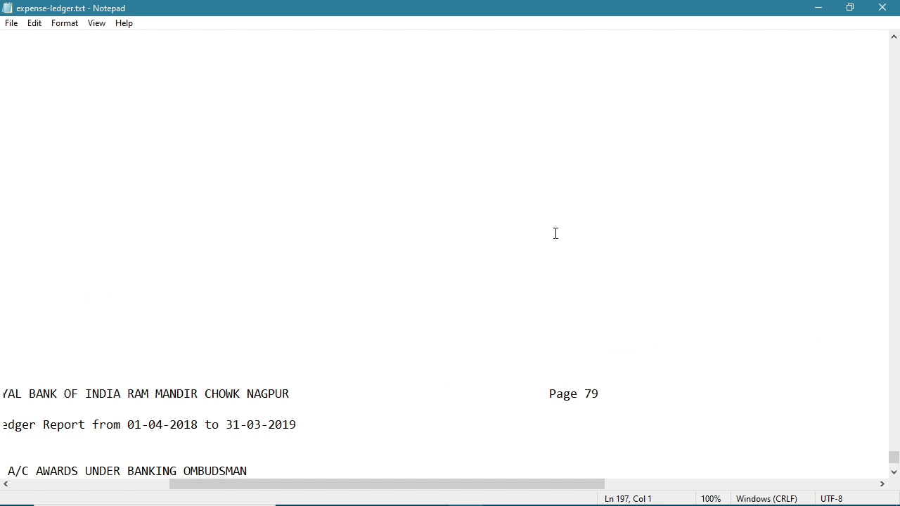
pyautogui.scroll(-2, 553, 247)
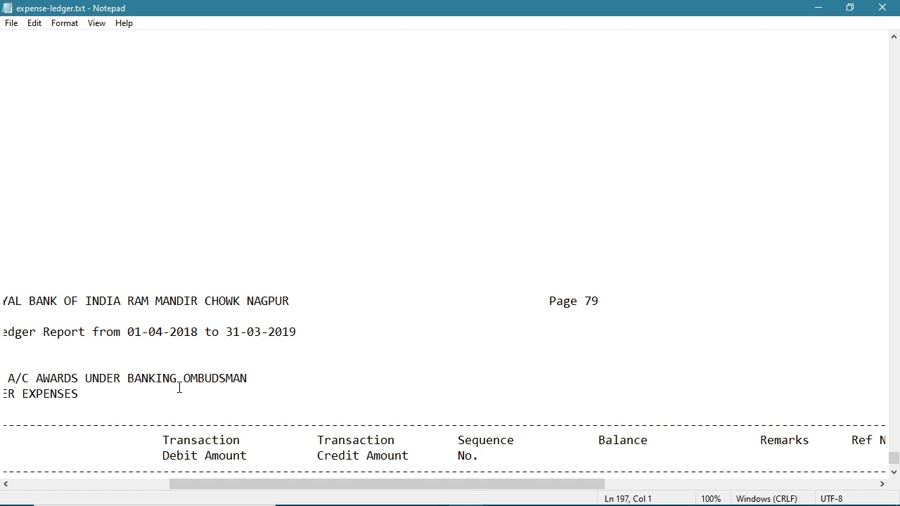
pyautogui.moveTo(251, 486); pyautogui.dragTo(49, 498)
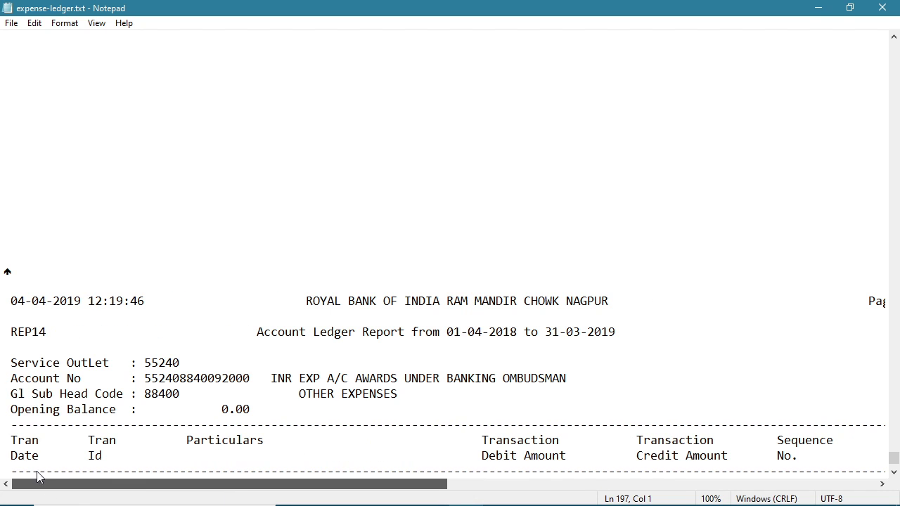
pyautogui.scroll(-6, 229, 237)
pyautogui.scroll(18, 229, 236)
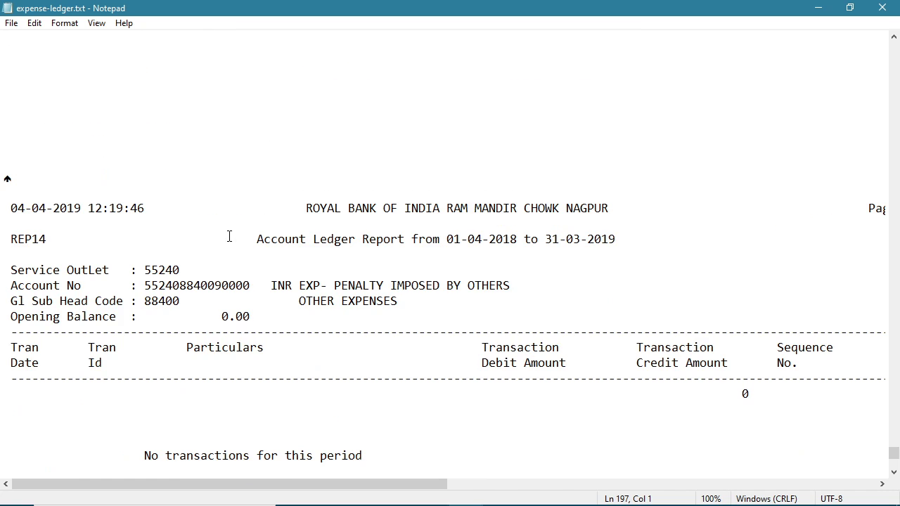
pyautogui.scroll(18, 203, 194)
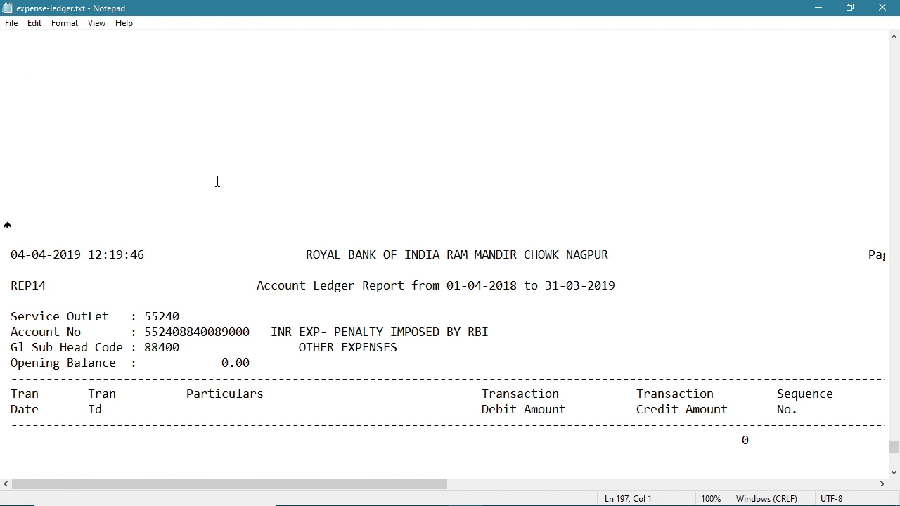
# Examine the account range on the report's cover page, highlighting its first and last account numbers, and compare it with the first ledger page.
pyautogui.hotkey('ctrl', 'Home')
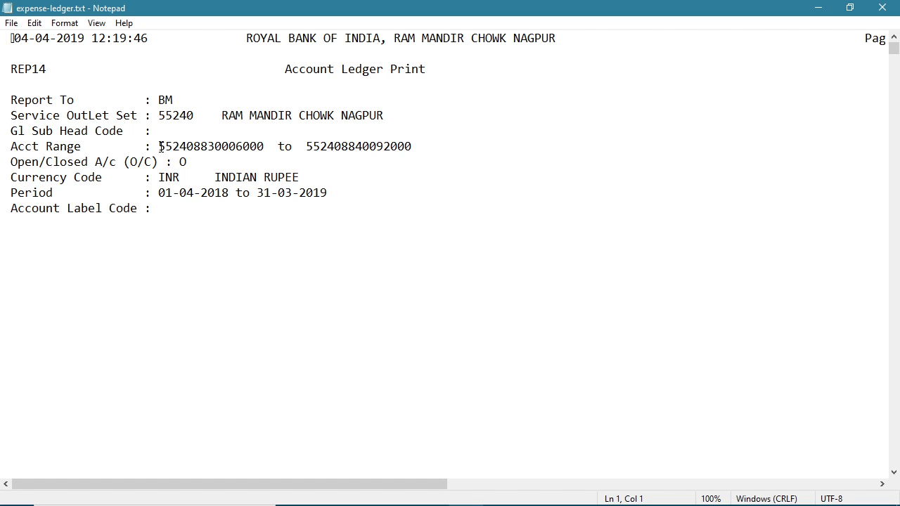
pyautogui.moveTo(161, 146); pyautogui.dragTo(263, 141)
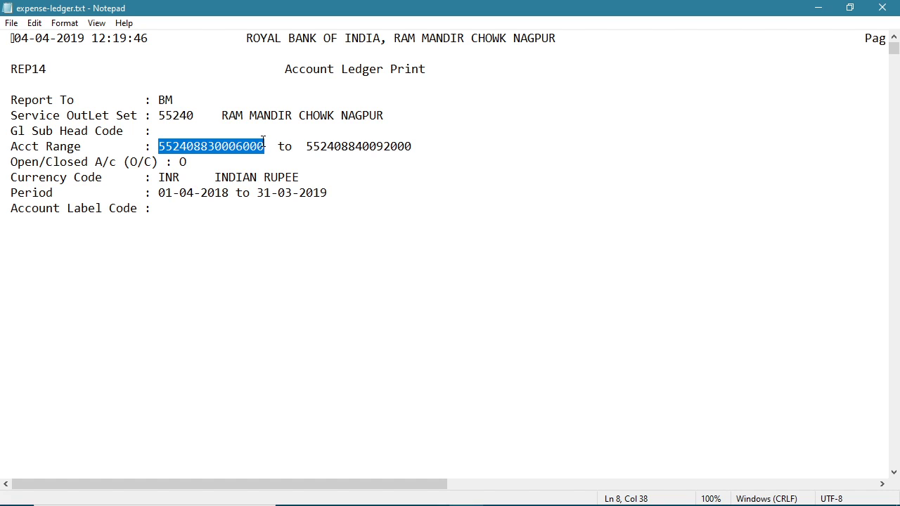
pyautogui.moveTo(15, 149); pyautogui.dragTo(81, 129)
pyautogui.click(189, 146)
pyautogui.doubleClick(188, 146)
pyautogui.click(275, 147)
pyautogui.doubleClick(335, 147)
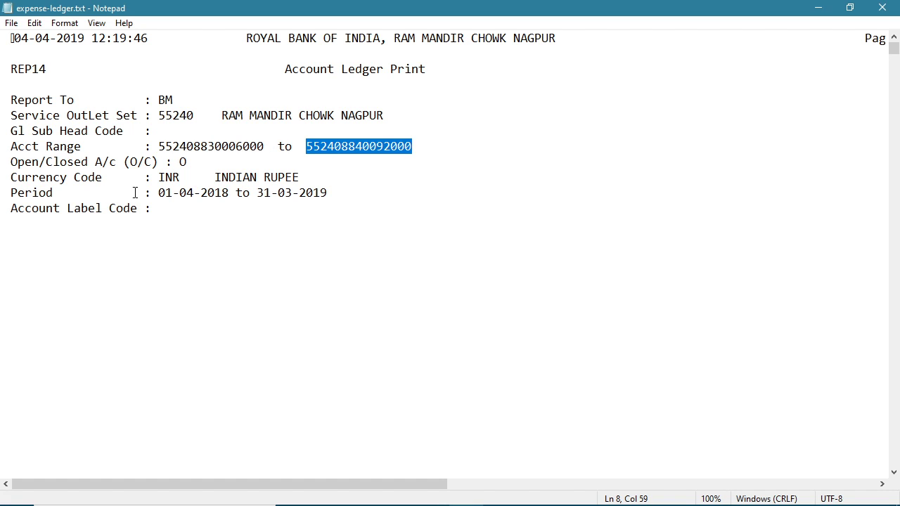
pyautogui.click(220, 146)
pyautogui.doubleClick(220, 147)
pyautogui.click(167, 148)
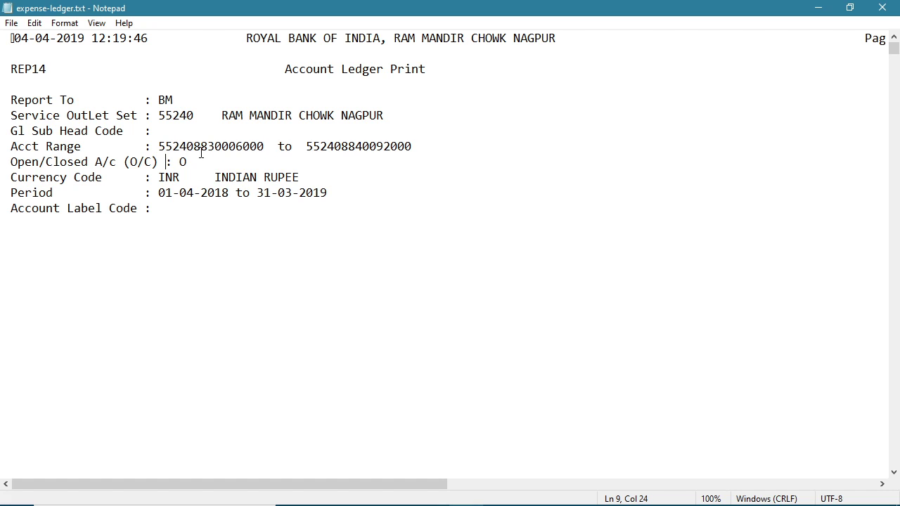
pyautogui.moveTo(159, 146); pyautogui.dragTo(413, 148)
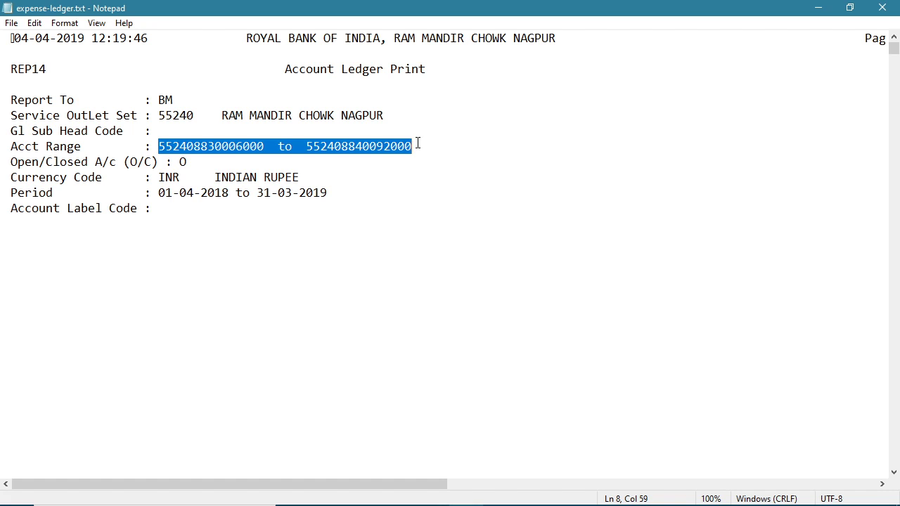
pyautogui.scroll(-8, 171, 225)
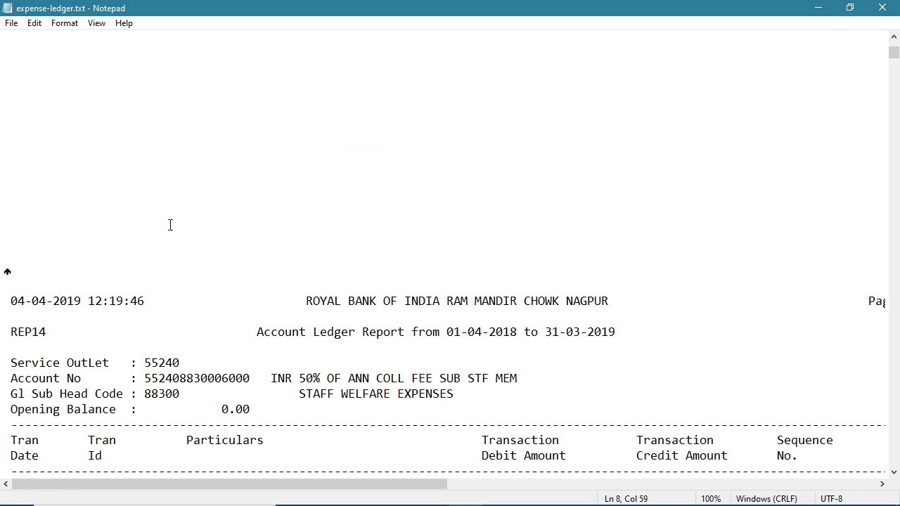
pyautogui.scroll(10, 170, 225)
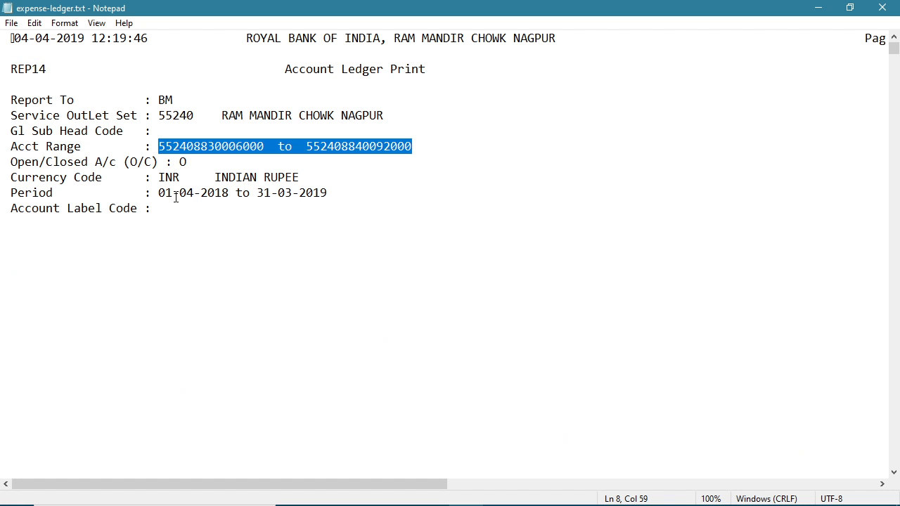
pyautogui.click(131, 68)
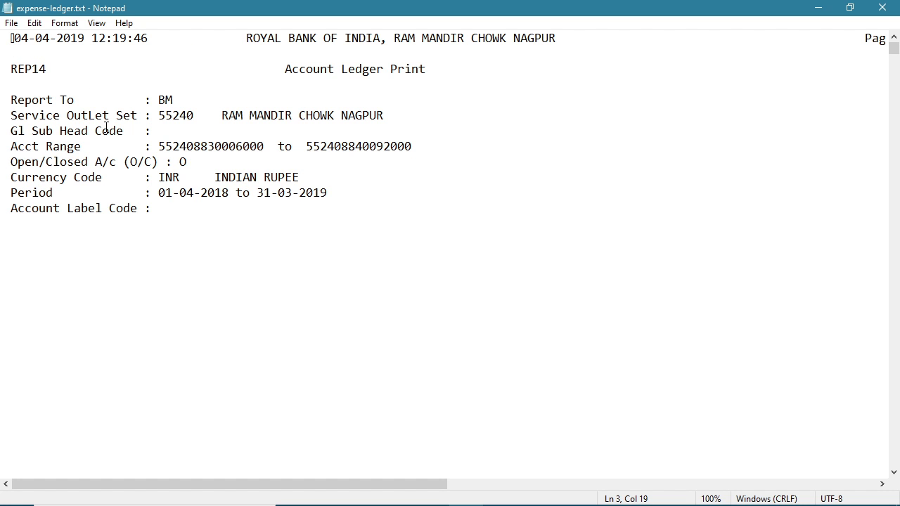
pyautogui.rightClick(128, 64)
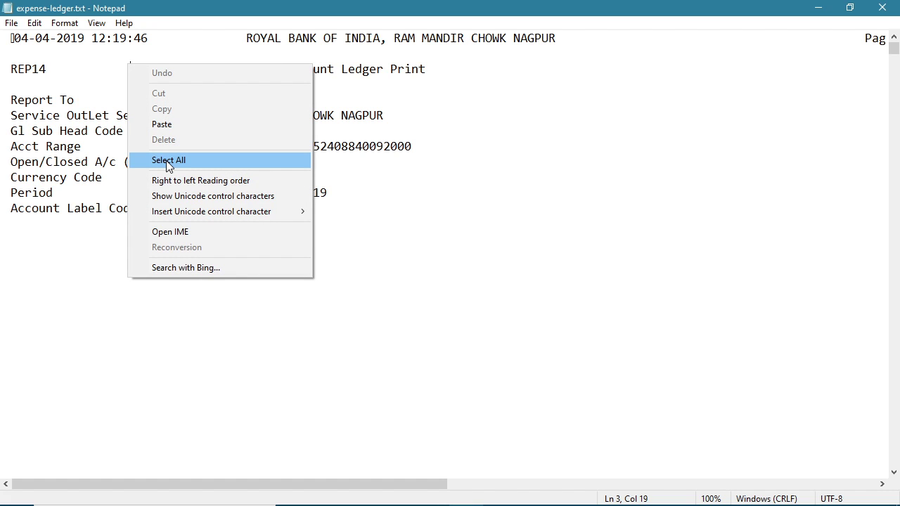
pyautogui.click(168, 160)
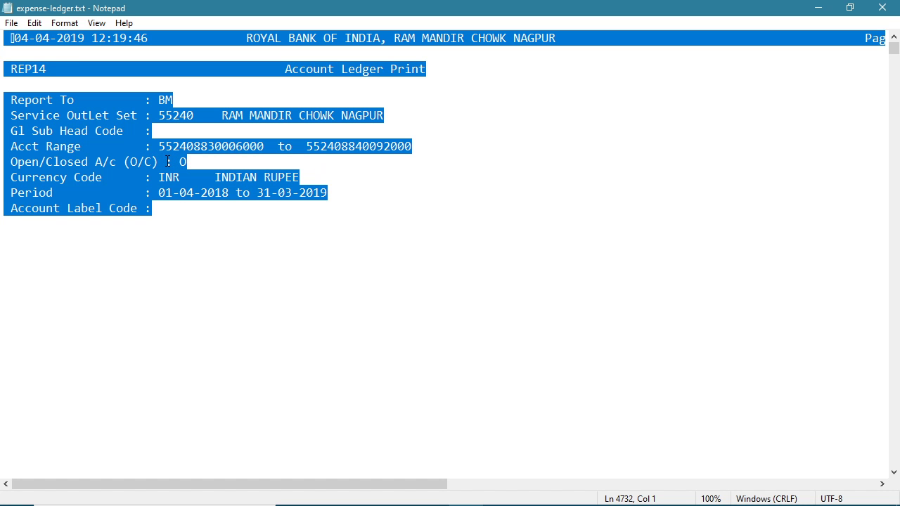
pyautogui.rightClick(71, 148)
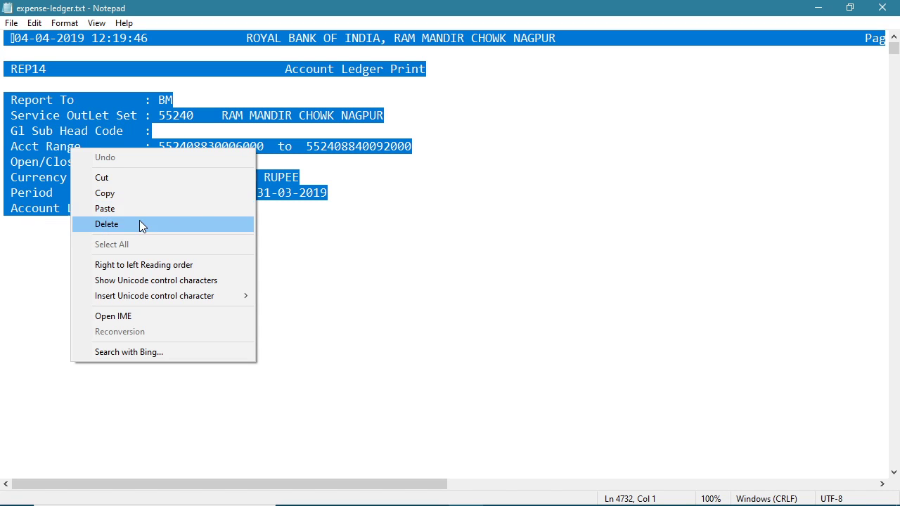
pyautogui.click(422, 161)
pyautogui.click(50, 177)
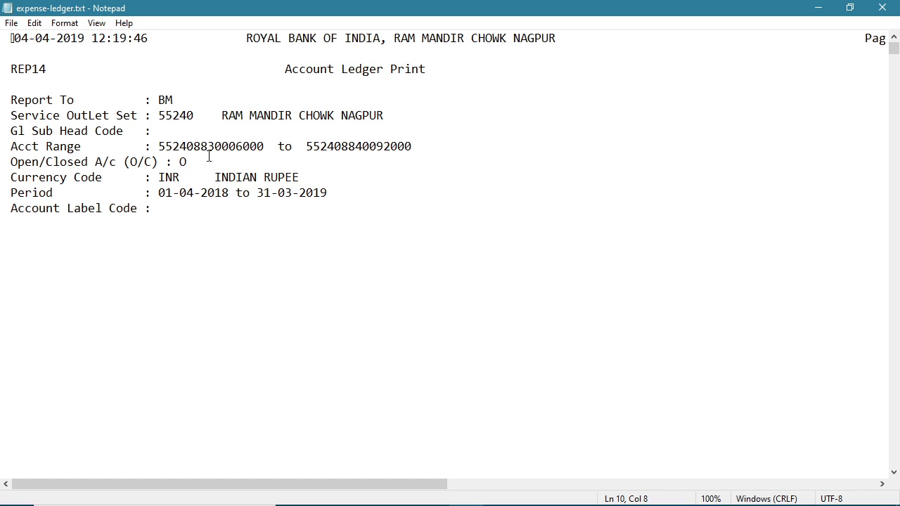
# Select the entire text of expense-ledger.txt and copy it to the clipboard.
pyautogui.hotkey('ctrl', 'shift', 'End')
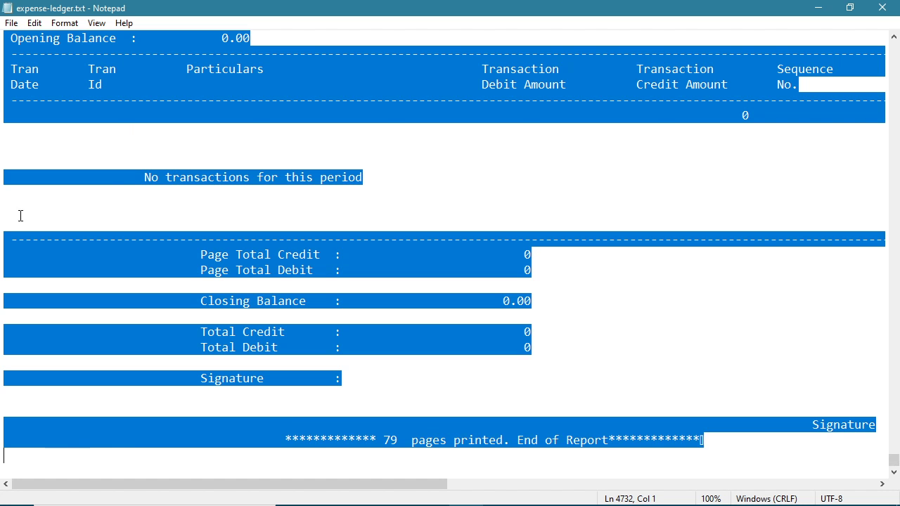
pyautogui.rightClick(93, 79)
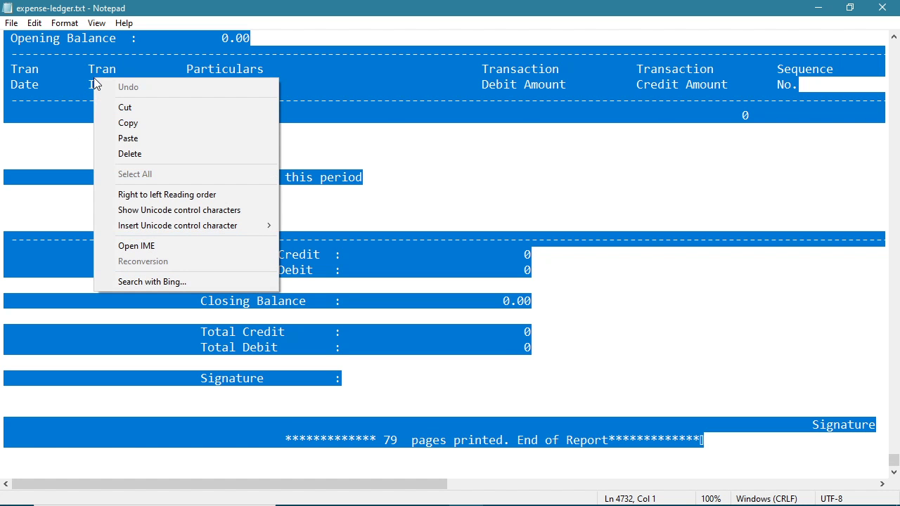
pyautogui.click(141, 123)
# Search Windows for Excel and open it with a new blank workbook.
pyautogui.moveTo(28, 498)
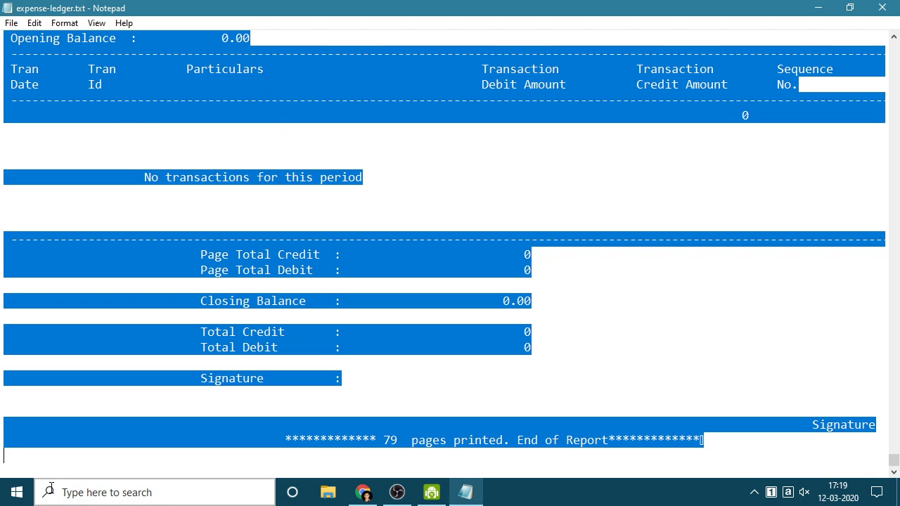
pyautogui.click(168, 500)
pyautogui.write('exc')
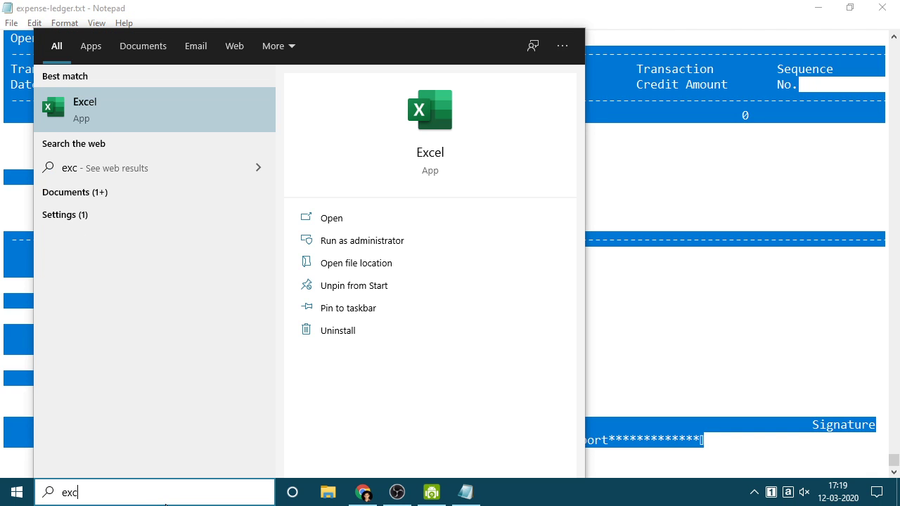
pyautogui.press('Return')
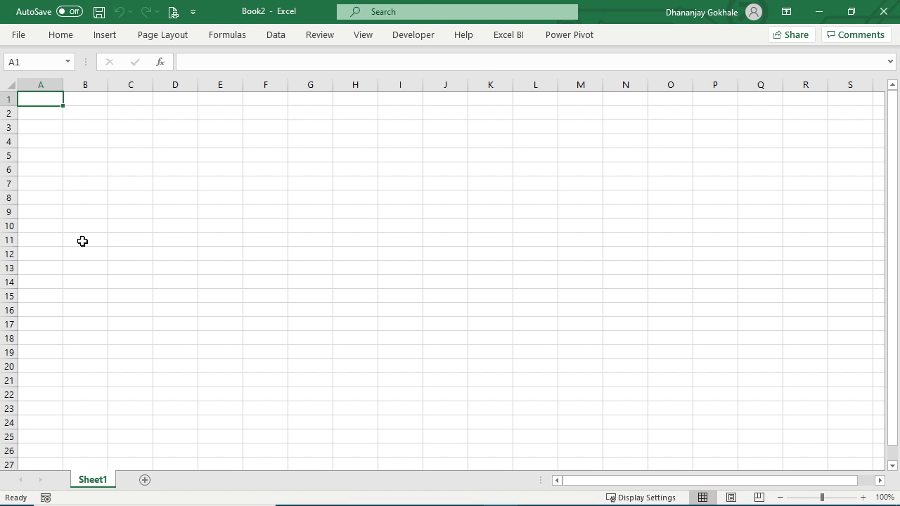
# Paste the copied ledger report as text into Sheet1 of the blank workbook, starting at cell A1.
pyautogui.scroll(2, 70, 227)
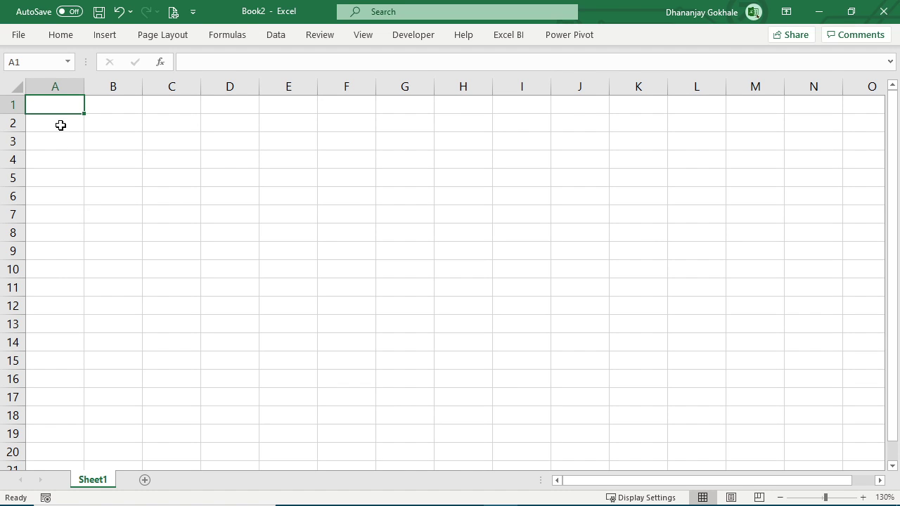
pyautogui.rightClick(52, 105)
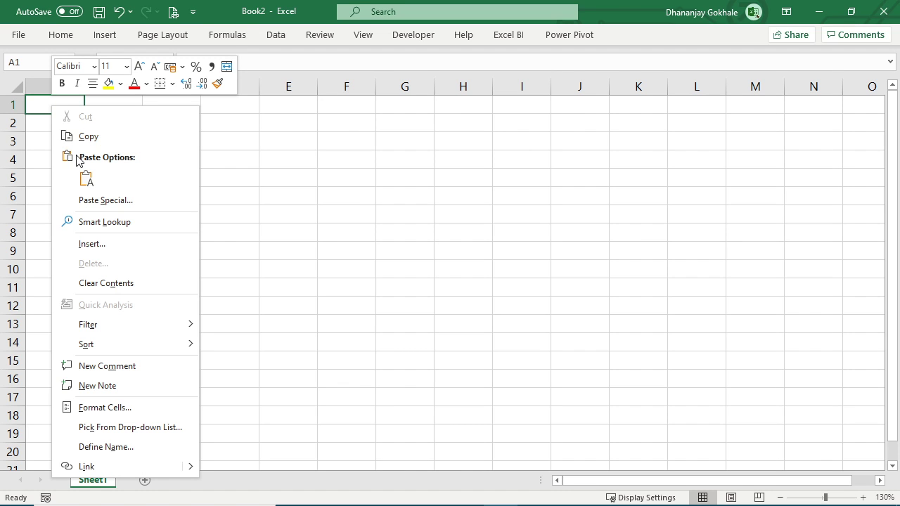
pyautogui.click(85, 180)
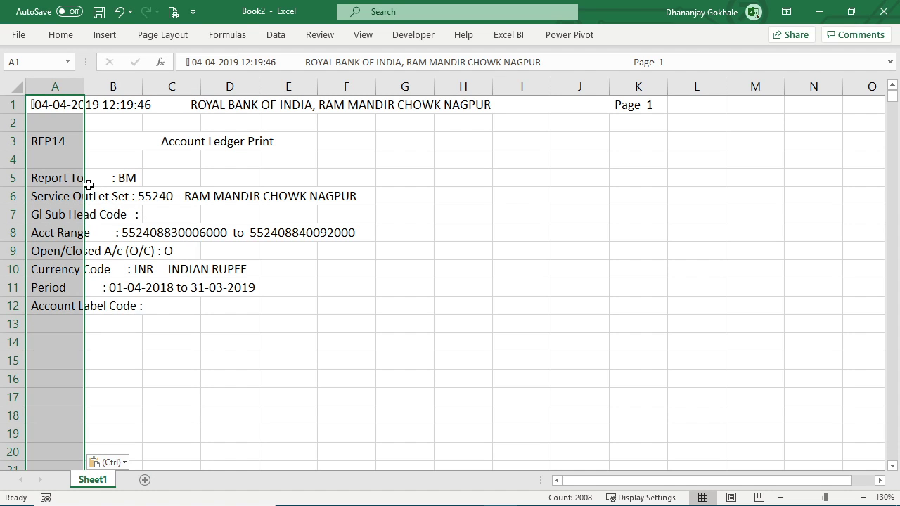
# Examine the pasted report in column A and compare it with the last ledger page of expense-ledger.txt in Notepad.
pyautogui.scroll(-2, 80, 287)
pyautogui.scroll(-20, 81, 287)
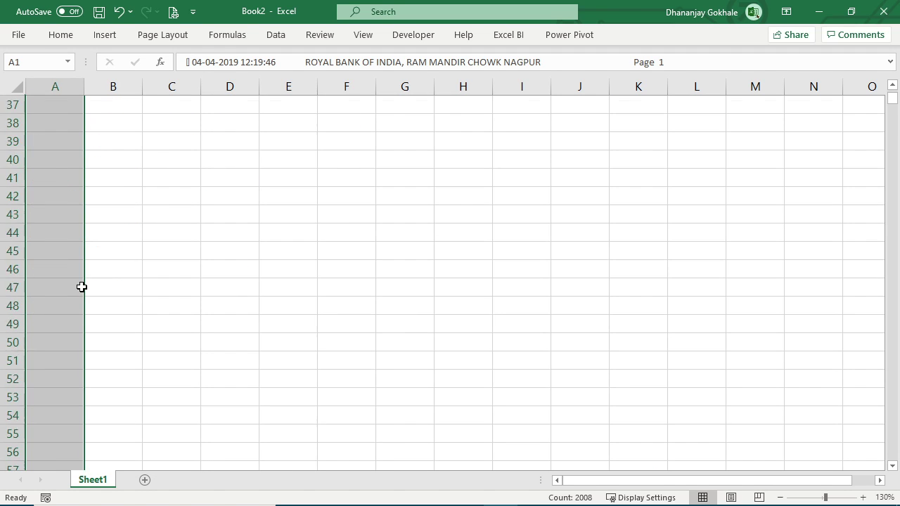
pyautogui.scroll(10, 81, 287)
pyautogui.scroll(10, 82, 287)
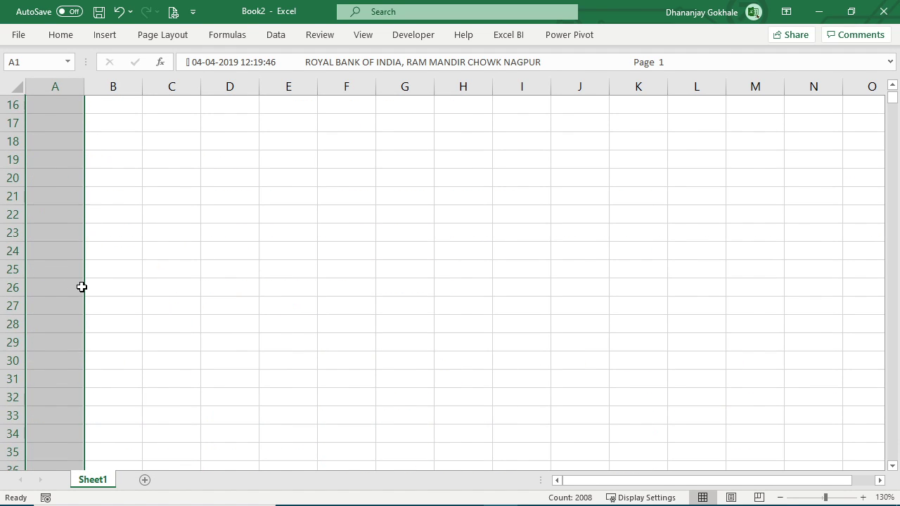
pyautogui.scroll(5, 124, 247)
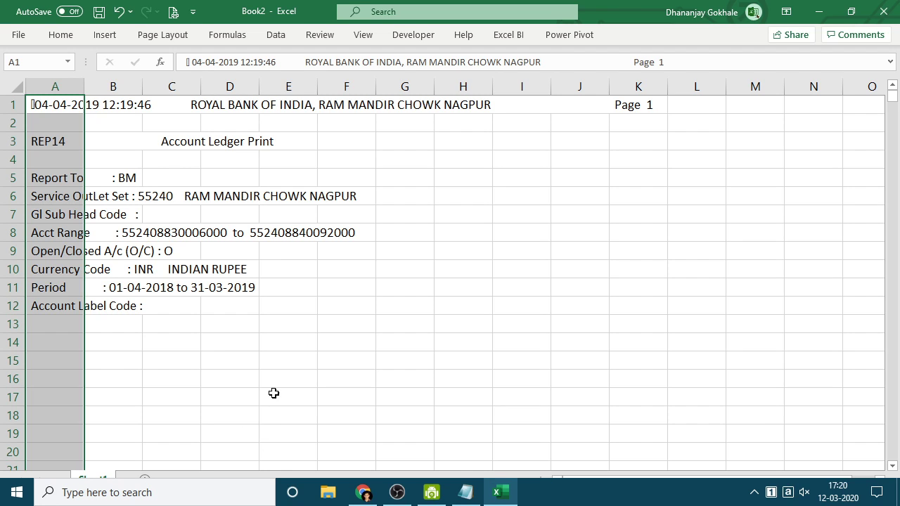
pyautogui.hotkey('alt', 'Tab')
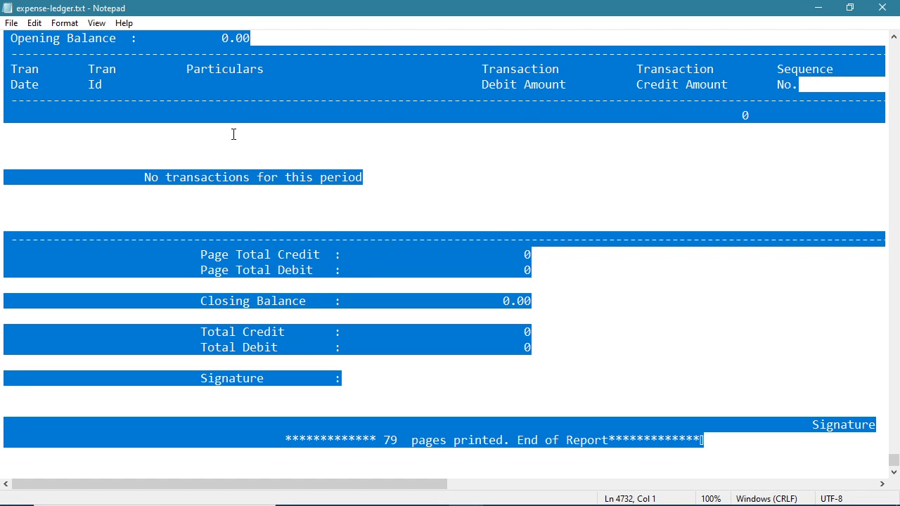
pyautogui.scroll(3, 189, 217)
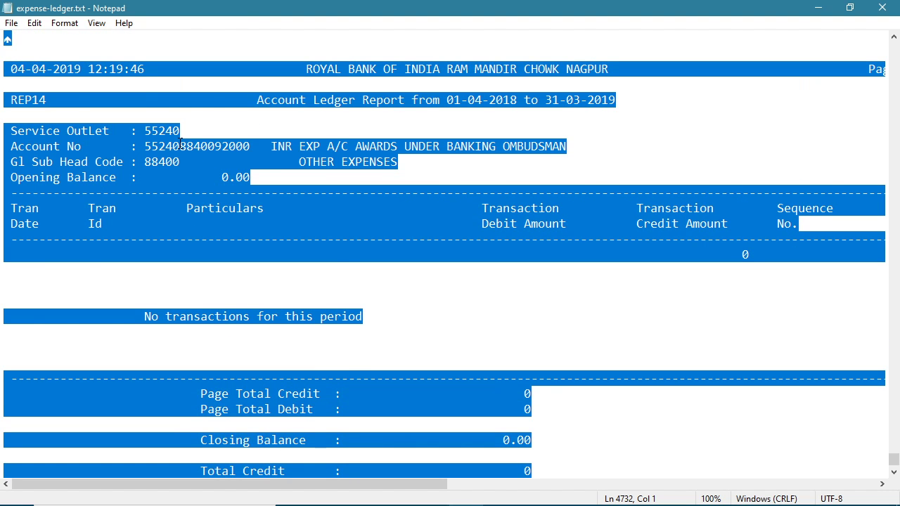
pyautogui.scroll(-2, 182, 144)
pyautogui.hotkey('alt', 'Tab')
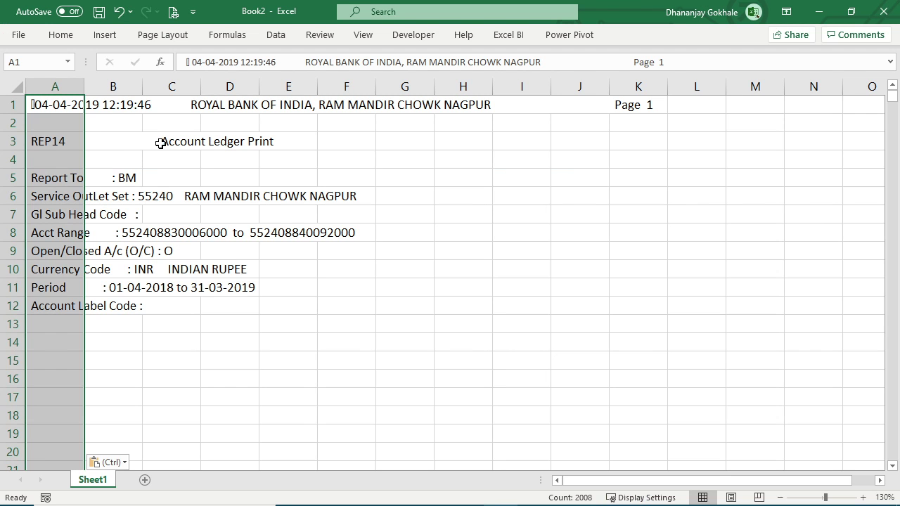
pyautogui.click(109, 141)
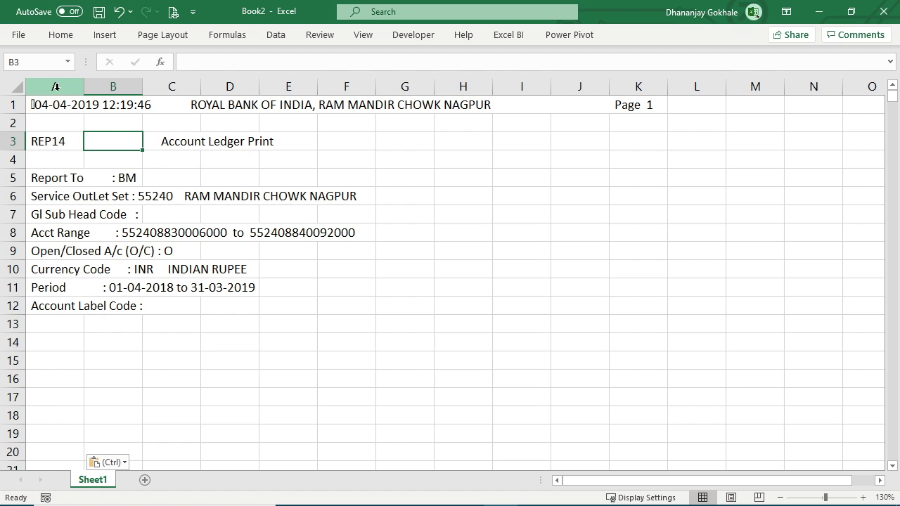
pyautogui.scroll(-2, 36, 152)
pyautogui.scroll(2, 37, 153)
# Start Text to Columns on all of column A with the Fixed width data type and proceed to the column break settings.
pyautogui.click(55, 85)
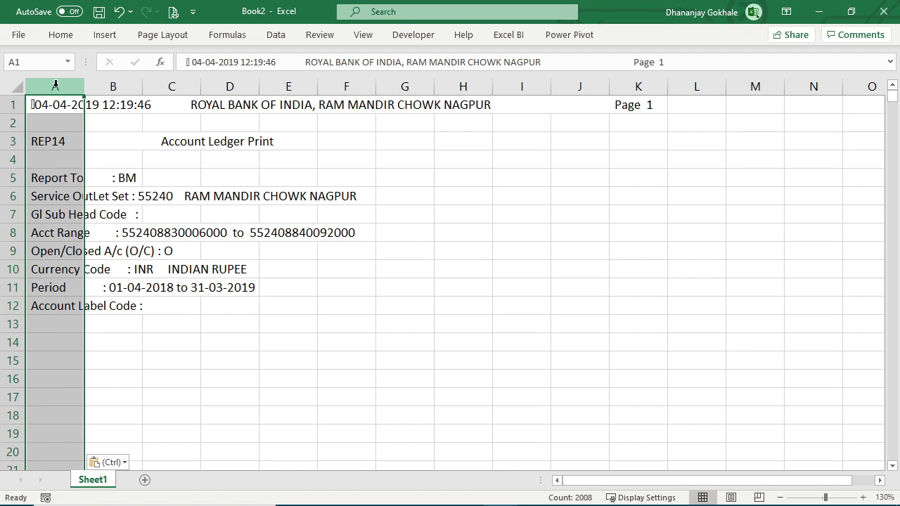
pyautogui.click(276, 37)
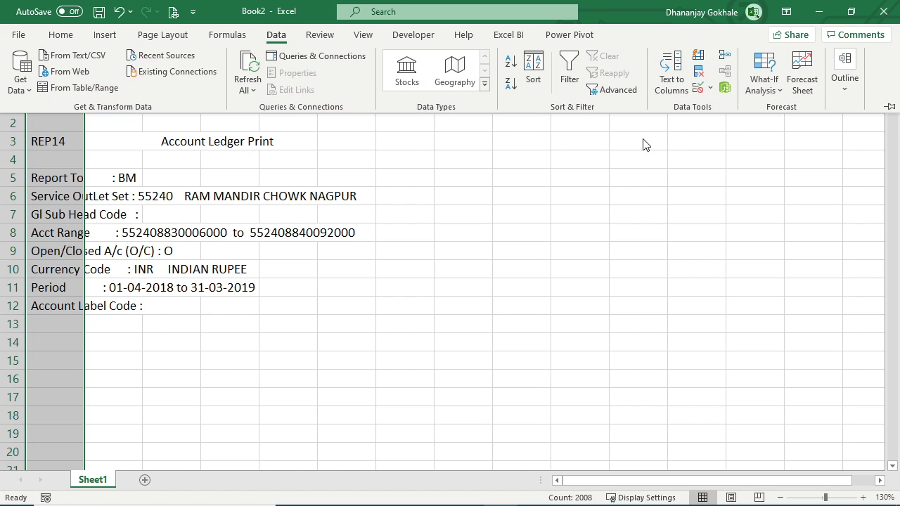
pyautogui.click(668, 91)
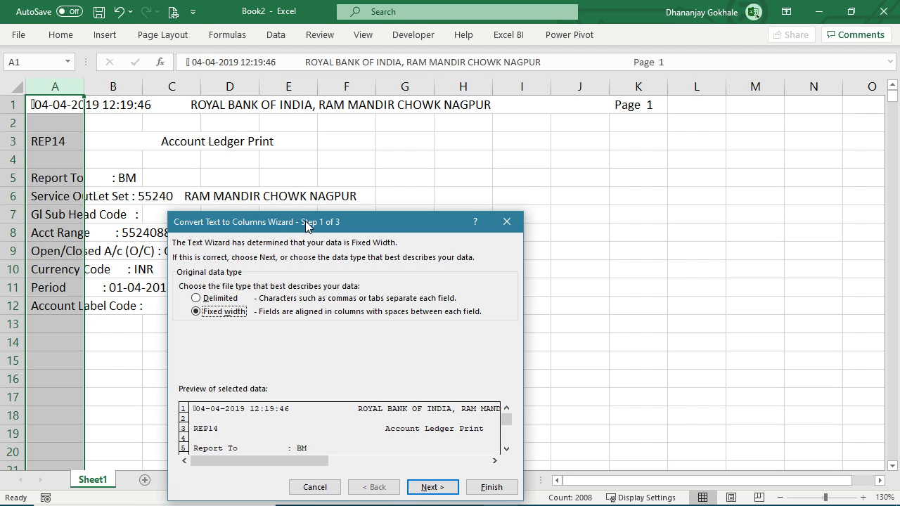
pyautogui.moveTo(306, 225); pyautogui.dragTo(316, 135)
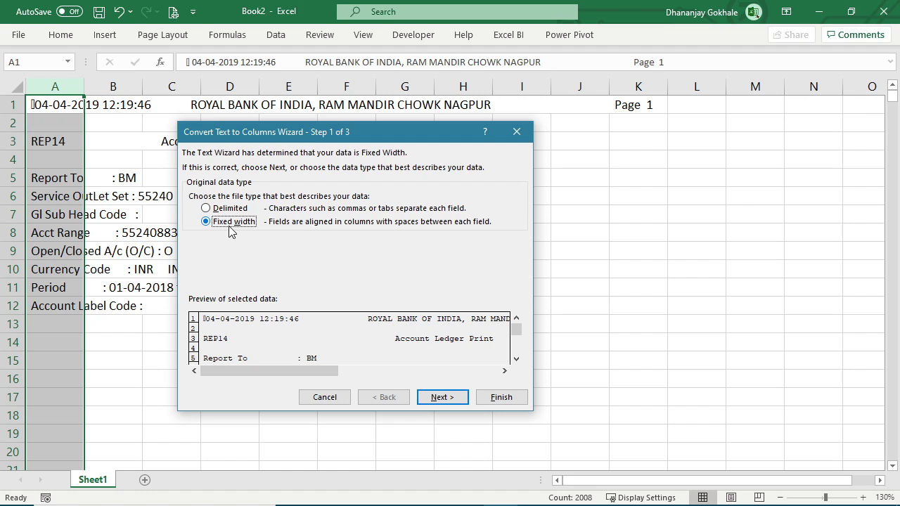
pyautogui.click(439, 398)
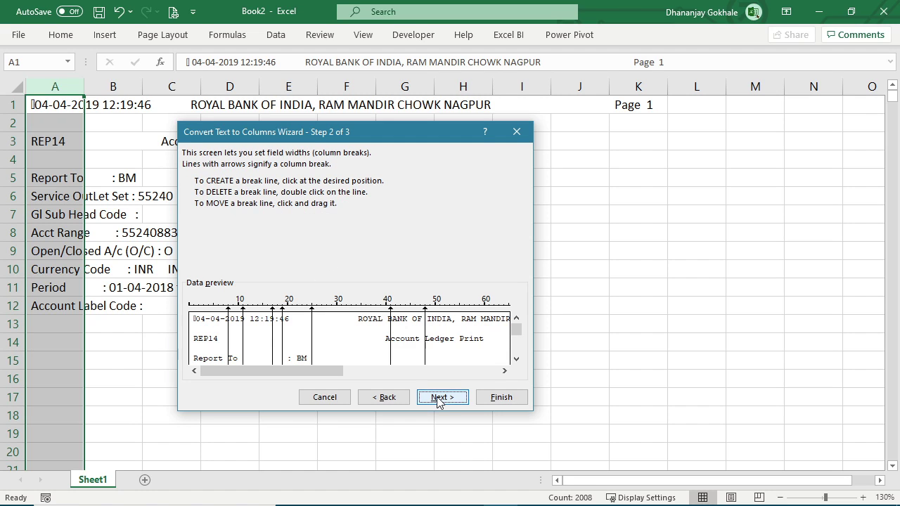
# Delete the first two suggested column breaks, at about positions 8 and 11, from the data preview.
pyautogui.click(516, 359)
pyautogui.click(516, 359)
pyautogui.click(516, 358)
pyautogui.click(516, 359)
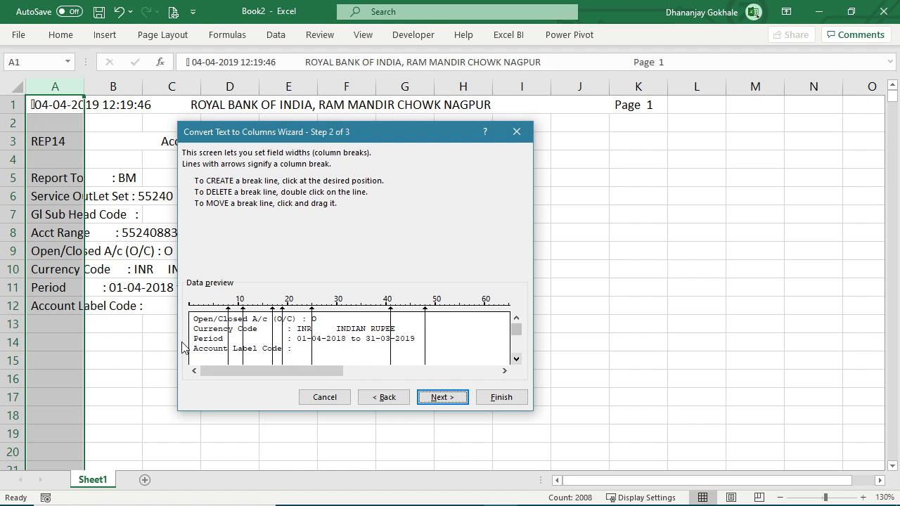
pyautogui.doubleClick(228, 333)
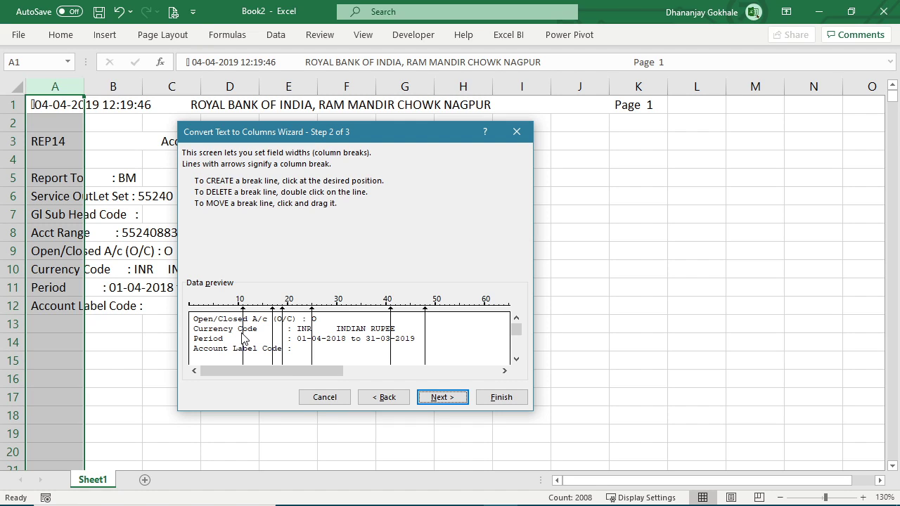
pyautogui.doubleClick(242, 338)
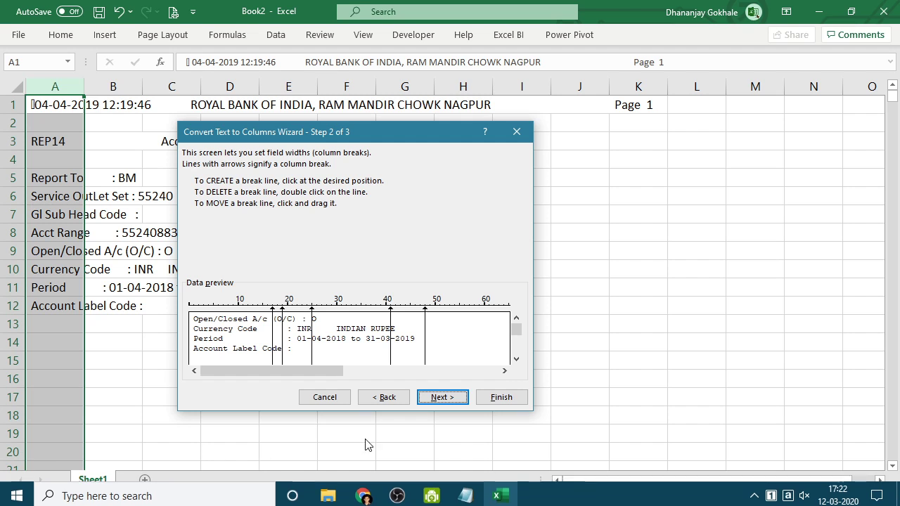
# Switch to expense-ledger.txt in Notepad and search back from the end of the report for a ledger page with transactions.
pyautogui.click(464, 496)
pyautogui.click(368, 209)
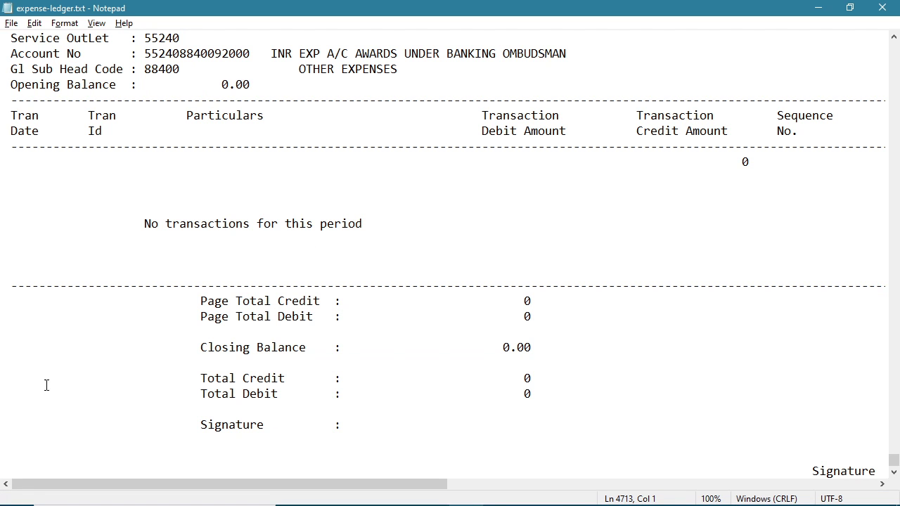
pyautogui.scroll(2, 131, 303)
pyautogui.scroll(-3, 237, 218)
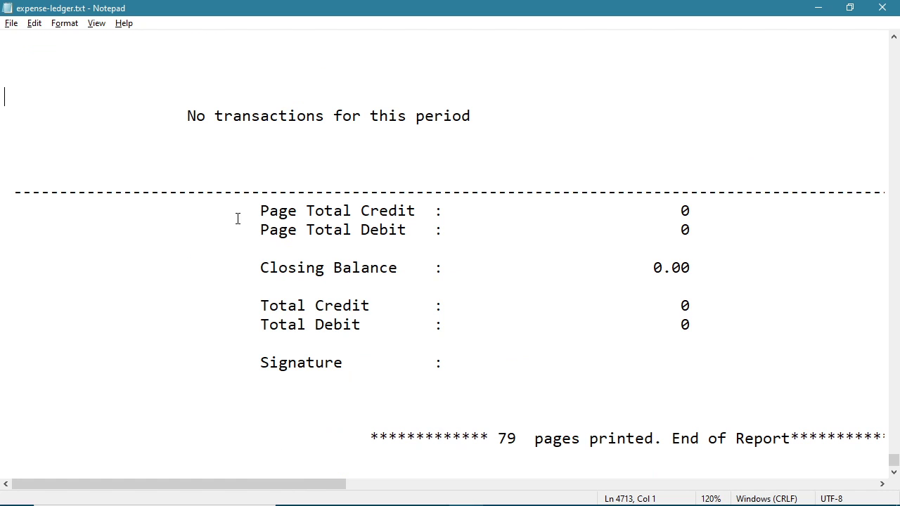
pyautogui.click(293, 129)
pyautogui.scroll(10, 294, 129)
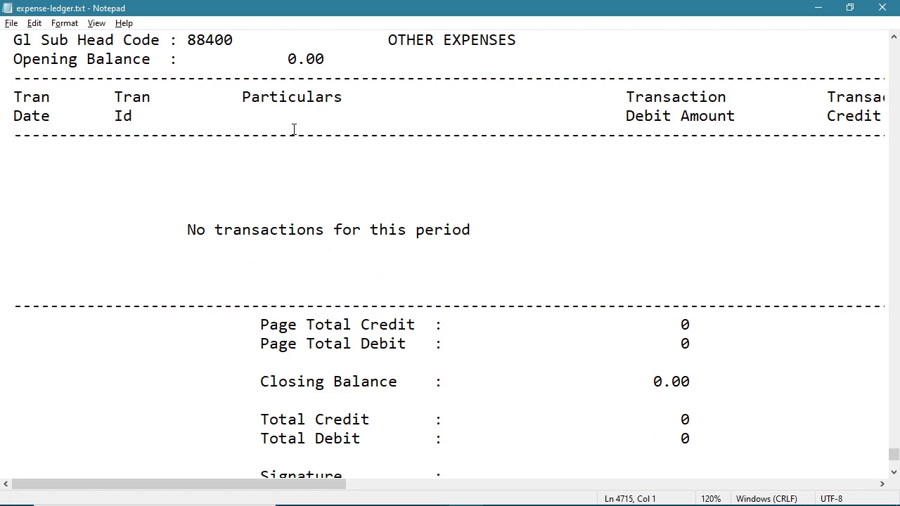
pyautogui.scroll(20, 260, 205)
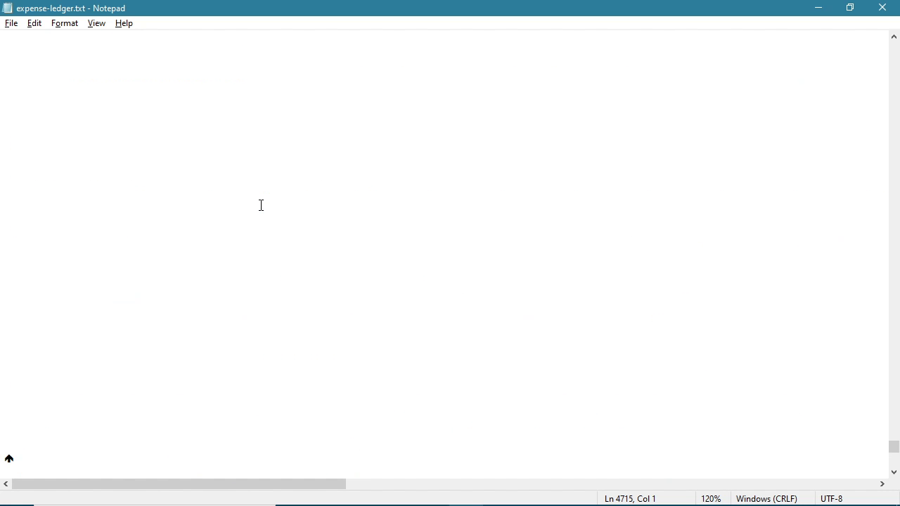
pyautogui.scroll(20, 261, 206)
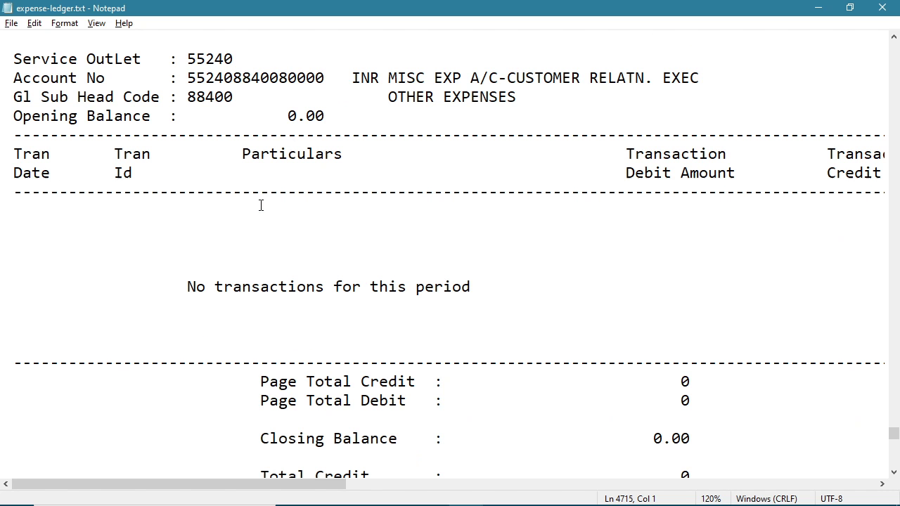
pyautogui.click(270, 192)
pyautogui.press('pageup')
pyautogui.press('pageup')
pyautogui.press('pageup')
pyautogui.press('pageup')
pyautogui.press('pageup')
pyautogui.press('pageup')
pyautogui.press('pageup')
pyautogui.press('pageup')
pyautogui.press('pageup')
pyautogui.press('pageup')
pyautogui.press('pageup')
pyautogui.press('pageup')
pyautogui.press('pageup')
pyautogui.press('pageup')
pyautogui.press('pageup')
pyautogui.press('pageup')
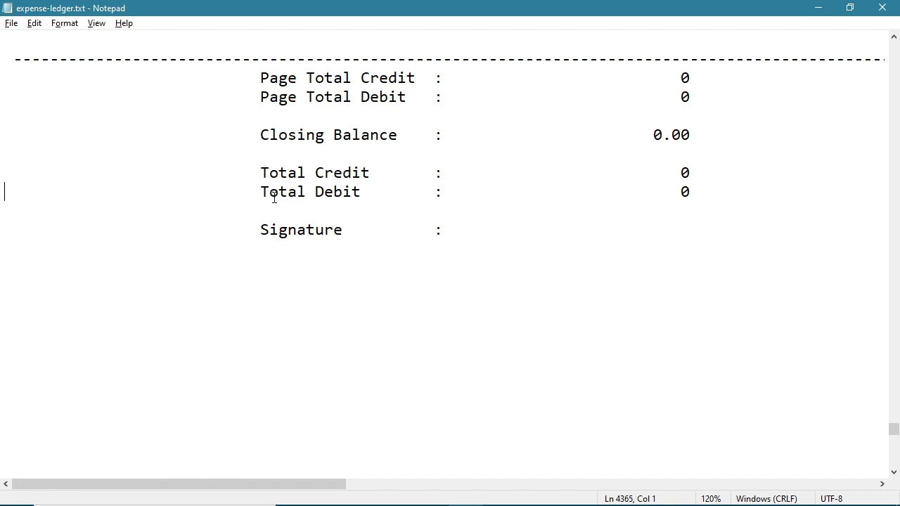
pyautogui.press('pageup')
pyautogui.press('pageup')
pyautogui.scroll(-3, 113, 274)
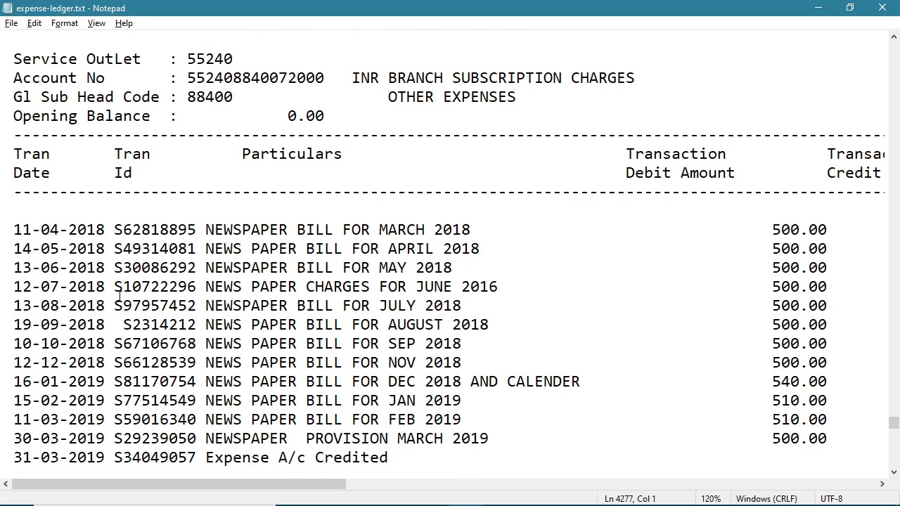
pyautogui.scroll(-2, 102, 238)
pyautogui.scroll(1, 109, 229)
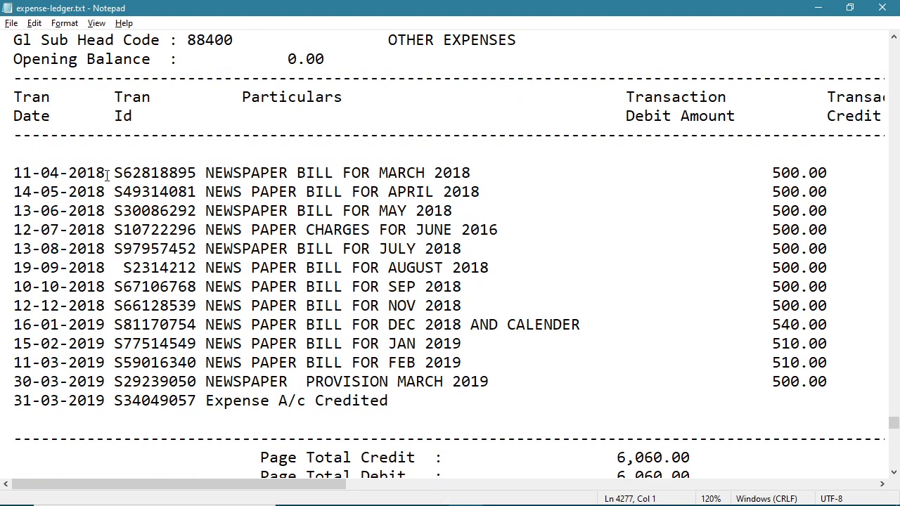
# Place the text cursor right after the date of the 11-04-2018 newspaper bill to check where the date field ends.
pyautogui.click(105, 172)
pyautogui.press('Left')
pyautogui.press('Right')
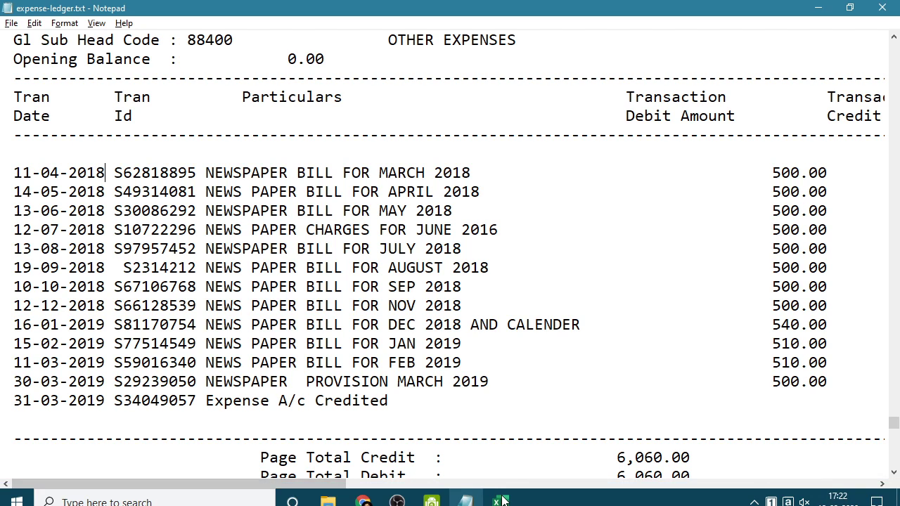
# Return to the Text to Columns wizard in Excel and search the data preview back from the report's end for transaction rows.
pyautogui.click(498, 494)
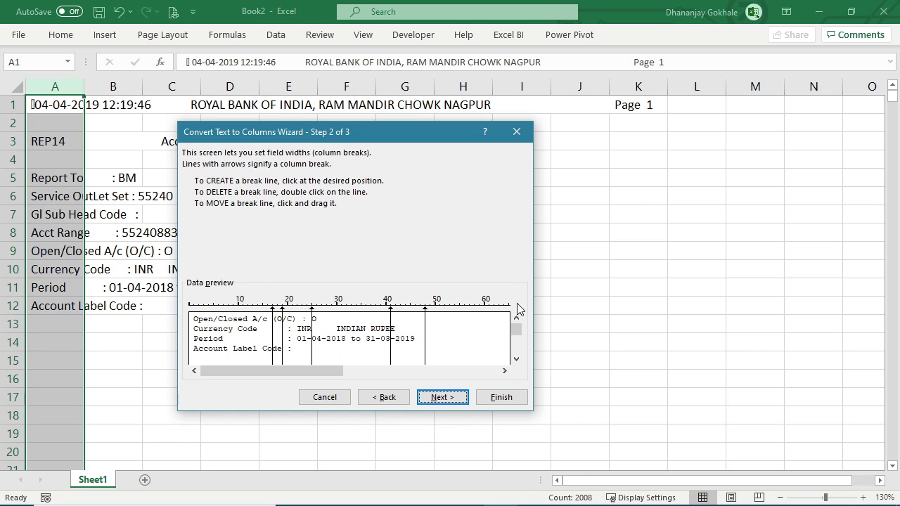
pyautogui.moveTo(516, 329); pyautogui.dragTo(516, 350)
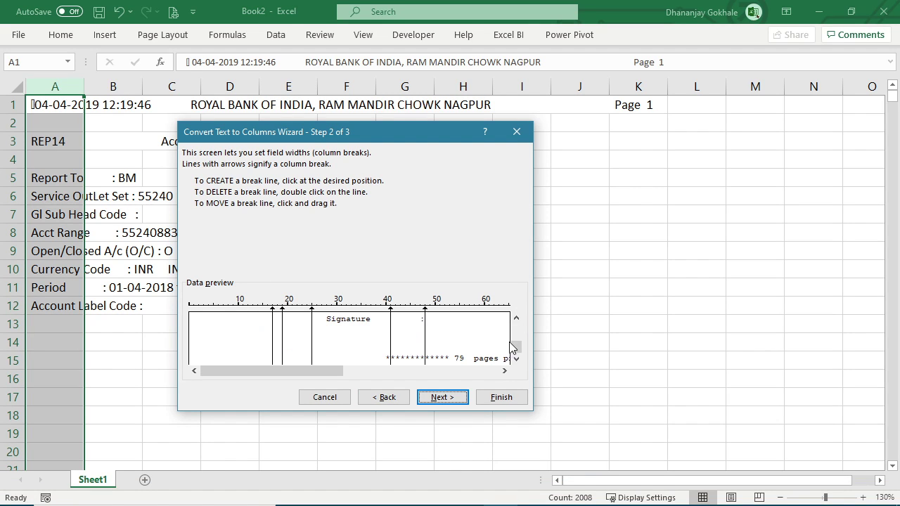
pyautogui.click(516, 320)
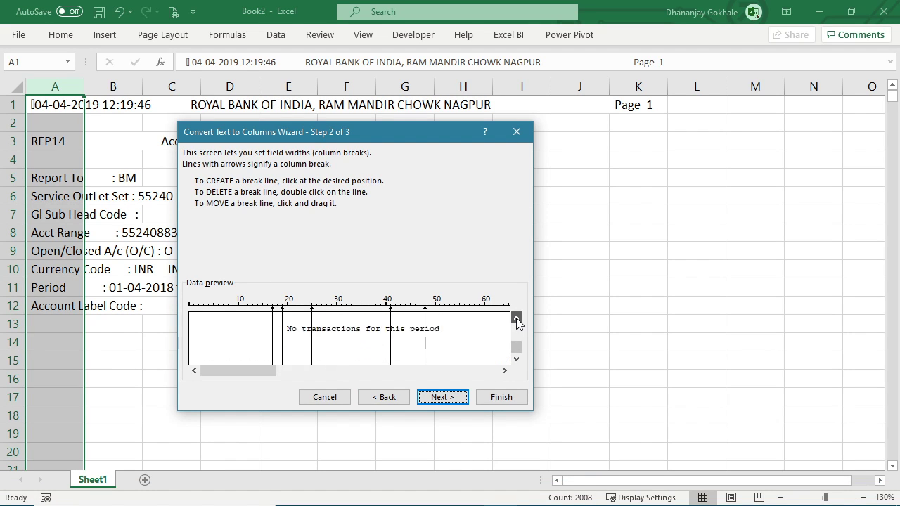
pyautogui.click(517, 321)
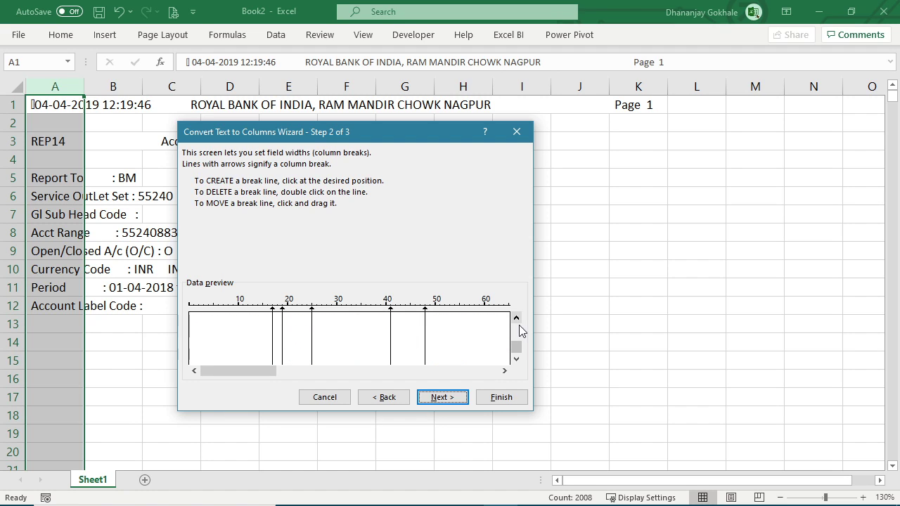
pyautogui.click(516, 329)
pyautogui.click(515, 329)
pyautogui.click(516, 333)
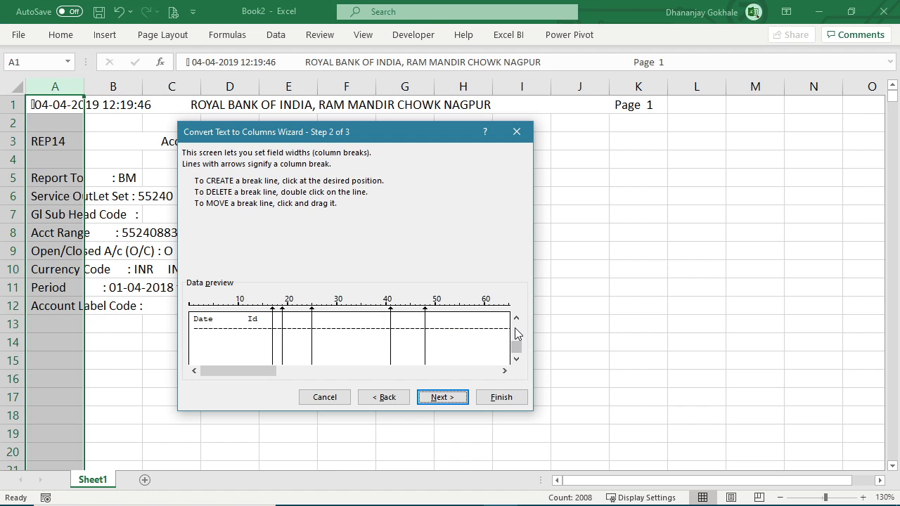
pyautogui.click(516, 333)
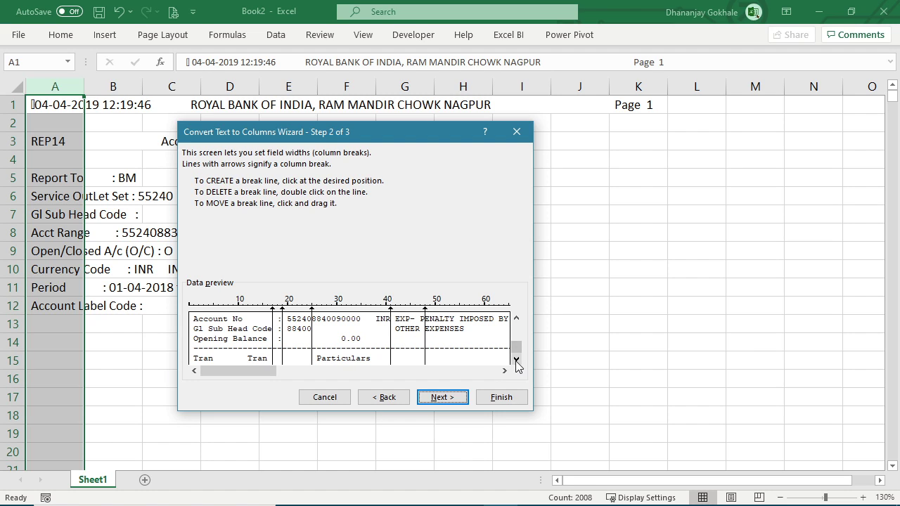
pyautogui.click(516, 359)
pyautogui.click(516, 359)
pyautogui.click(516, 359)
pyautogui.click(516, 358)
pyautogui.click(516, 338)
pyautogui.click(516, 340)
pyautogui.click(516, 358)
pyautogui.click(516, 359)
pyautogui.click(516, 359)
pyautogui.click(516, 358)
pyautogui.click(516, 359)
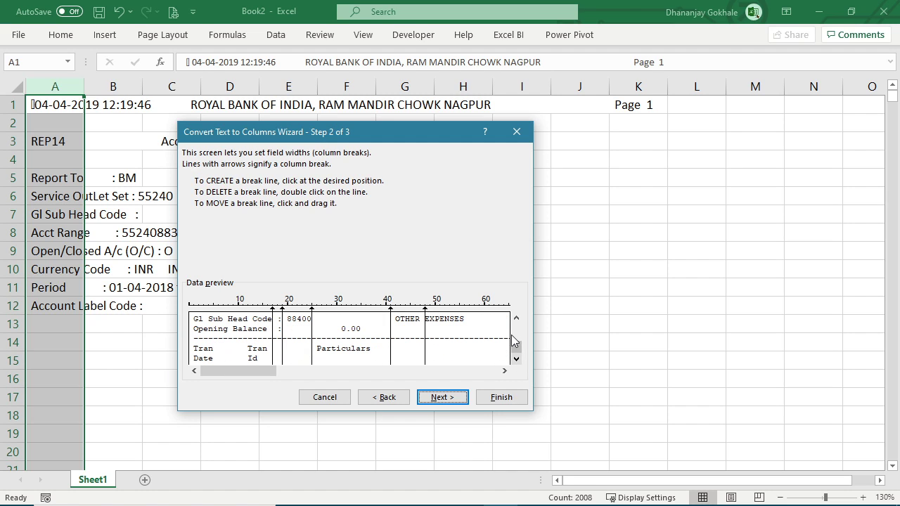
pyautogui.click(519, 325)
pyautogui.click(520, 326)
pyautogui.click(520, 325)
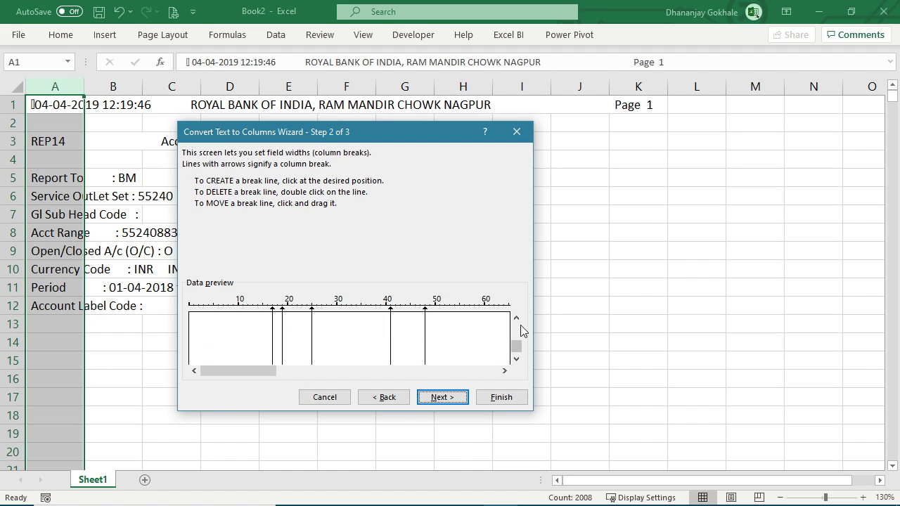
pyautogui.click(518, 331)
pyautogui.click(517, 332)
pyautogui.click(516, 332)
pyautogui.click(516, 333)
pyautogui.click(517, 333)
pyautogui.click(519, 320)
pyautogui.click(520, 318)
pyautogui.click(519, 317)
pyautogui.moveTo(519, 318); pyautogui.dragTo(520, 317)
pyautogui.click(518, 320)
pyautogui.moveTo(518, 320)
pyautogui.mouseDown()
pyautogui.moveTo(516, 355)
pyautogui.moveTo(516, 330)
pyautogui.mouseUp()
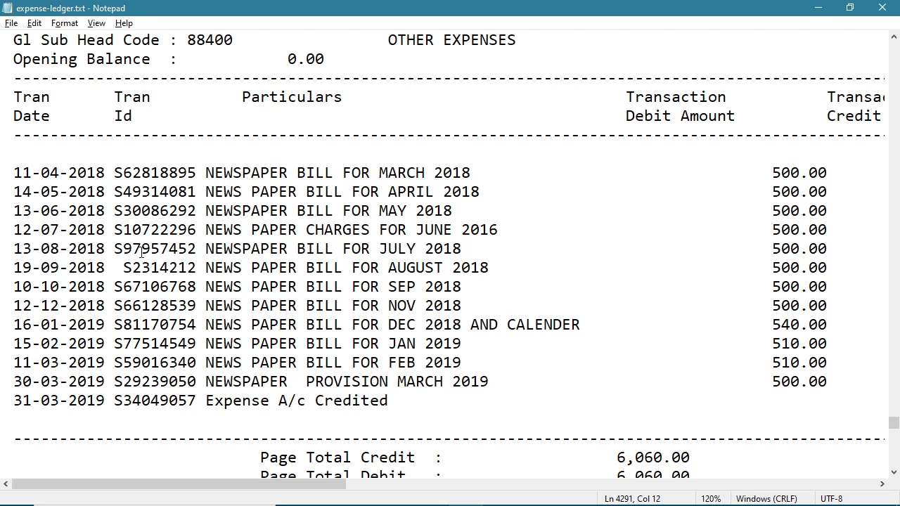
# Switch to Notepad and examine where the dates end and the transaction IDs start in the newspaper bill rows.
pyautogui.scroll(-4, 134, 255)
pyautogui.scroll(2, 130, 225)
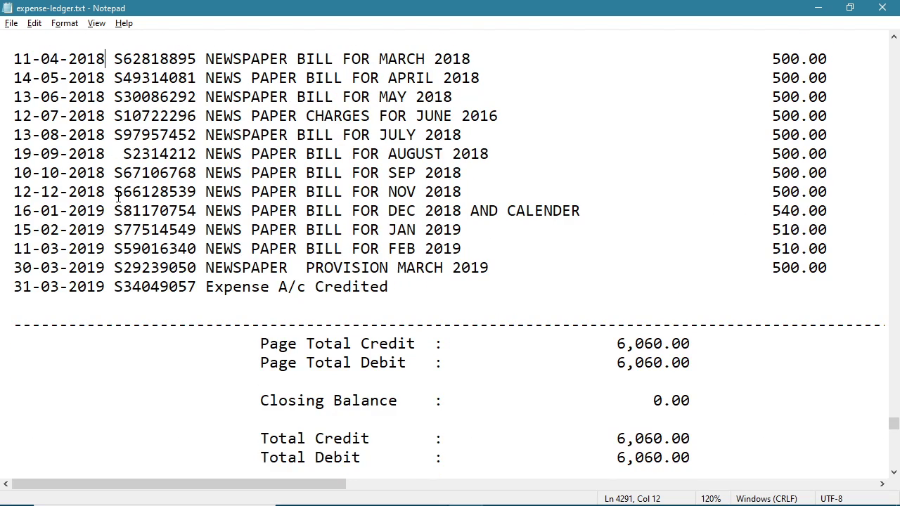
pyautogui.click(121, 196)
pyautogui.scroll(3, 121, 196)
pyautogui.scroll(-2, 120, 196)
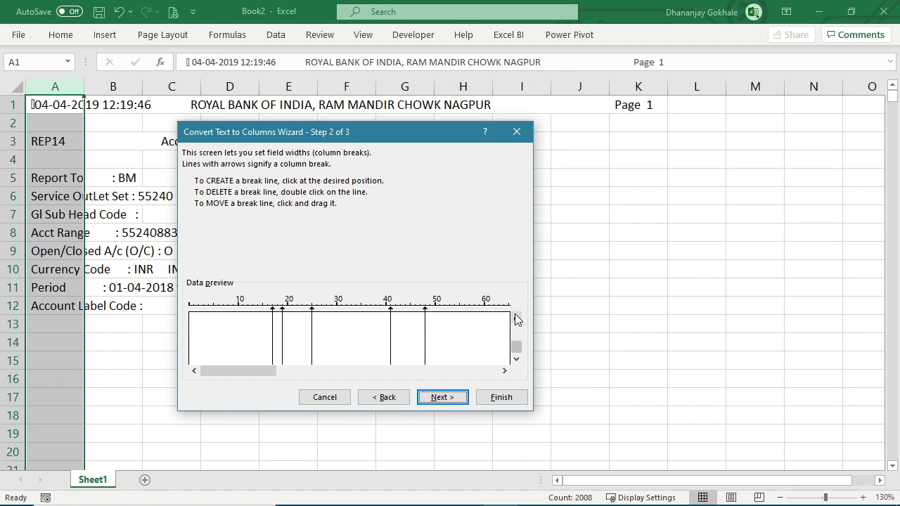
# Return to the Text to Columns wizard in Excel and search the data preview for ledger pages with transaction rows.
pyautogui.click(517, 321)
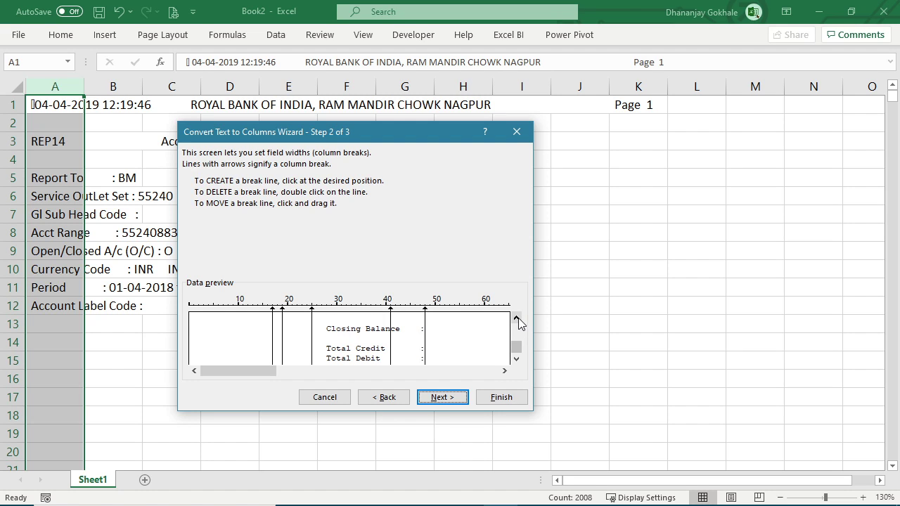
pyautogui.click(517, 320)
pyautogui.click(517, 321)
pyautogui.click(517, 321)
pyautogui.click(517, 320)
pyautogui.click(518, 320)
pyautogui.click(518, 320)
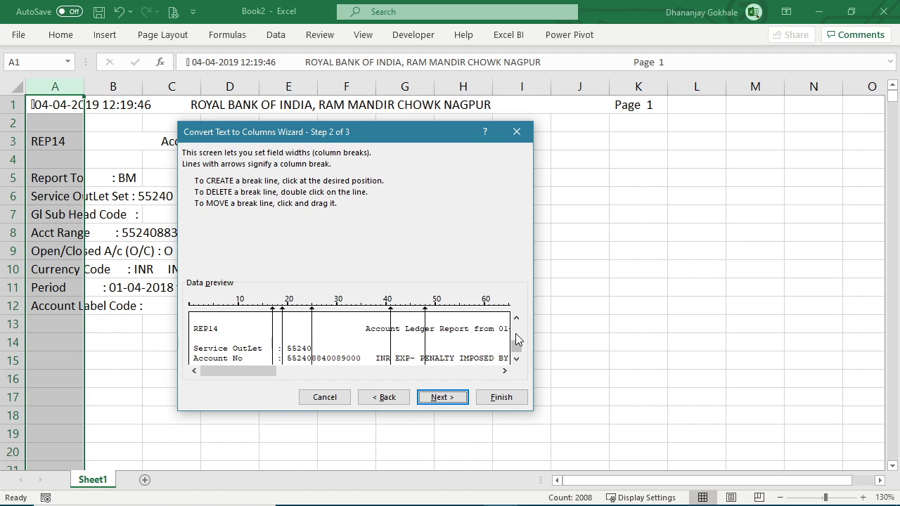
pyautogui.click(516, 358)
pyautogui.click(517, 359)
pyautogui.click(516, 359)
pyautogui.click(516, 358)
pyautogui.click(517, 359)
pyautogui.click(517, 359)
pyautogui.click(517, 359)
pyautogui.click(517, 358)
pyautogui.click(516, 359)
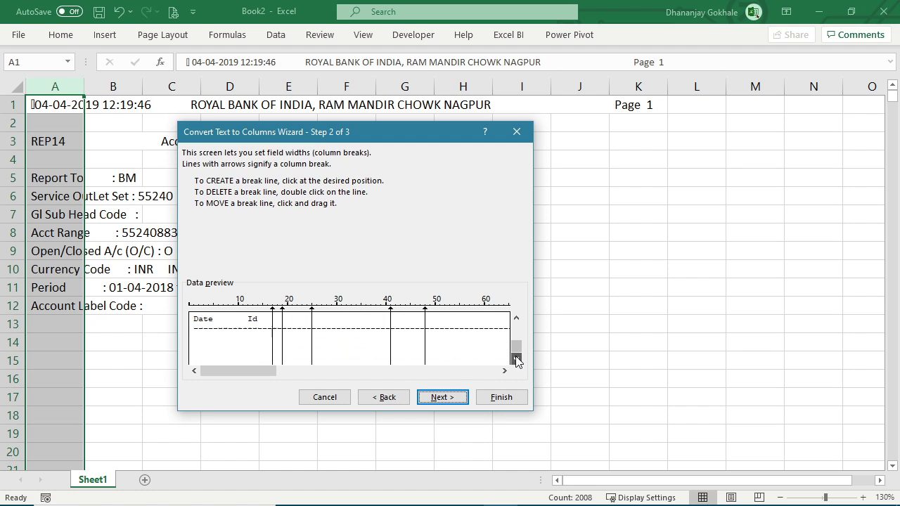
# Bring the newspaper bill rows into the data preview and create a column break at position 11, right after the transaction date.
pyautogui.click(521, 328)
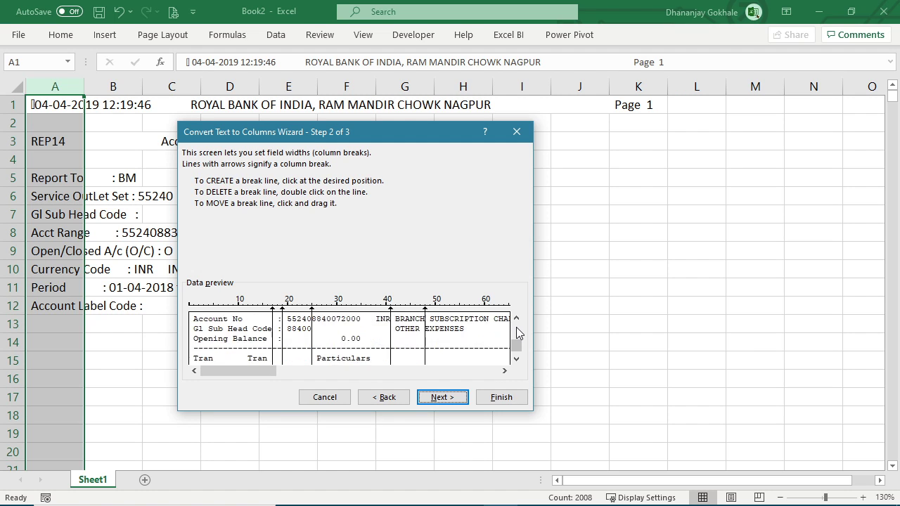
pyautogui.click(516, 358)
pyautogui.moveTo(516, 359); pyautogui.dragTo(516, 359)
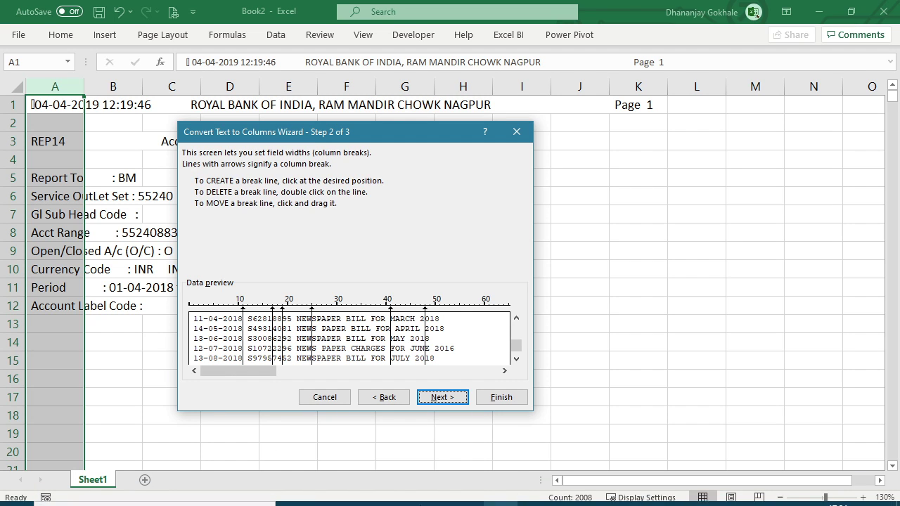
# Switch to expense-ledger.txt in Notepad and move the text cursor to the end of the 11-04-2018 date to check the field's width.
pyautogui.click(471, 501)
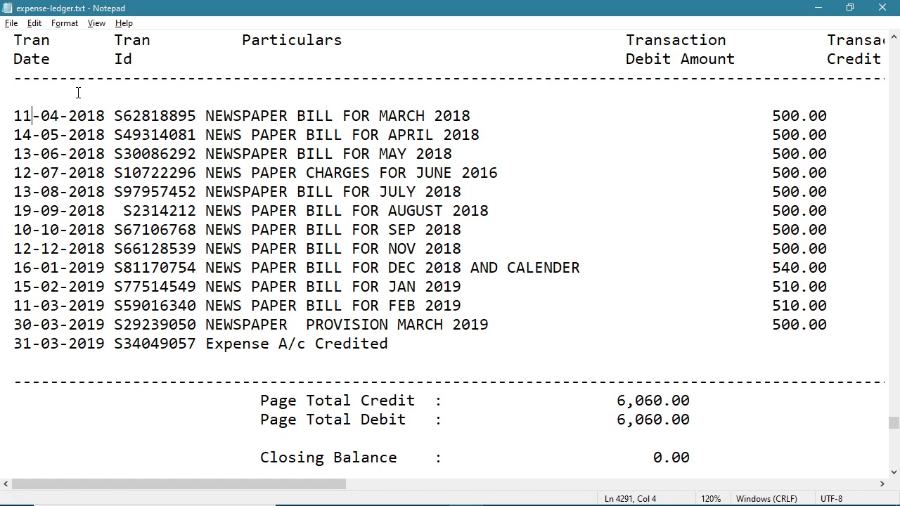
pyautogui.press('Right')
pyautogui.press('Right')
# Back in Excel's wizard, delete the break at position 17 and move the one at 19 to 21, after the transaction ID.
pyautogui.hotkey('alt', 'Tab')
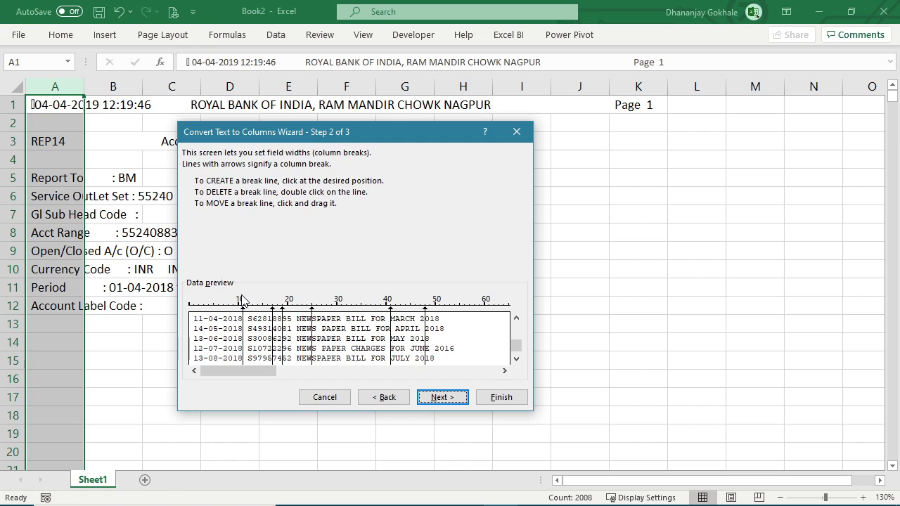
pyautogui.doubleClick(273, 327)
pyautogui.moveTo(284, 335); pyautogui.dragTo(293, 336)
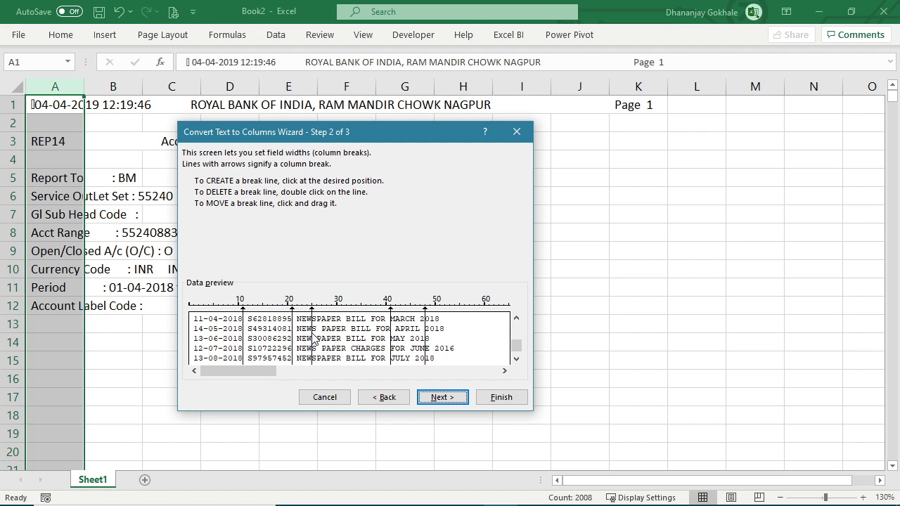
# Delete the two breaks cutting through the particulars text, then move the break at 48 to 54, removing the stray extra break.
pyautogui.doubleClick(312, 339)
pyautogui.doubleClick(392, 338)
pyautogui.moveTo(425, 349); pyautogui.dragTo(465, 355)
pyautogui.moveTo(465, 355)
pyautogui.mouseDown()
pyautogui.moveTo(447, 360)
pyautogui.moveTo(455, 359)
pyautogui.mouseUp()
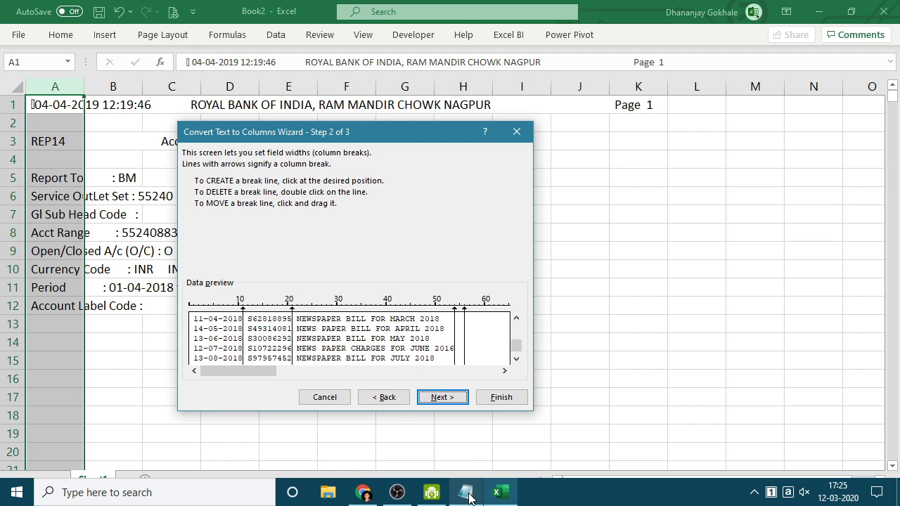
pyautogui.doubleClick(465, 345)
# Switch to Notepad and place the text cursor at the end of the 16-01-2019 bill's description to check the particulars' width.
pyautogui.click(466, 494)
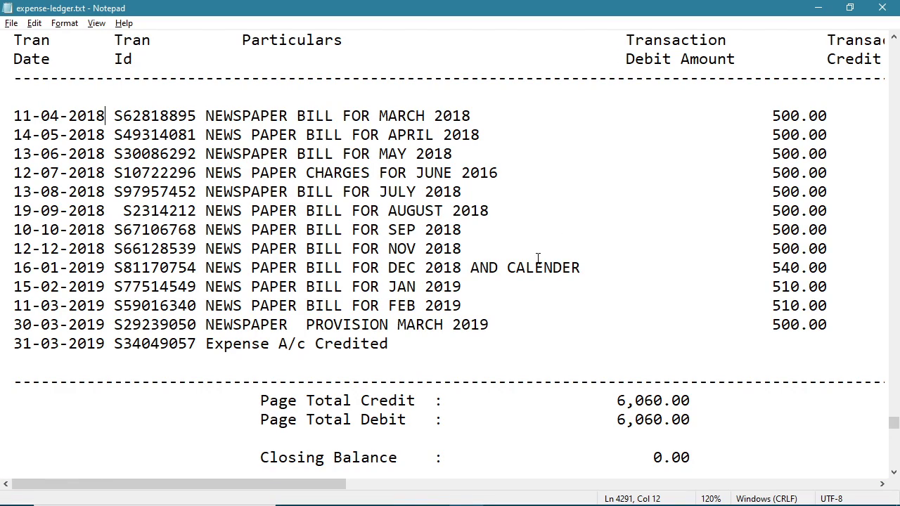
pyautogui.scroll(-3, 506, 230)
pyautogui.scroll(5, 521, 243)
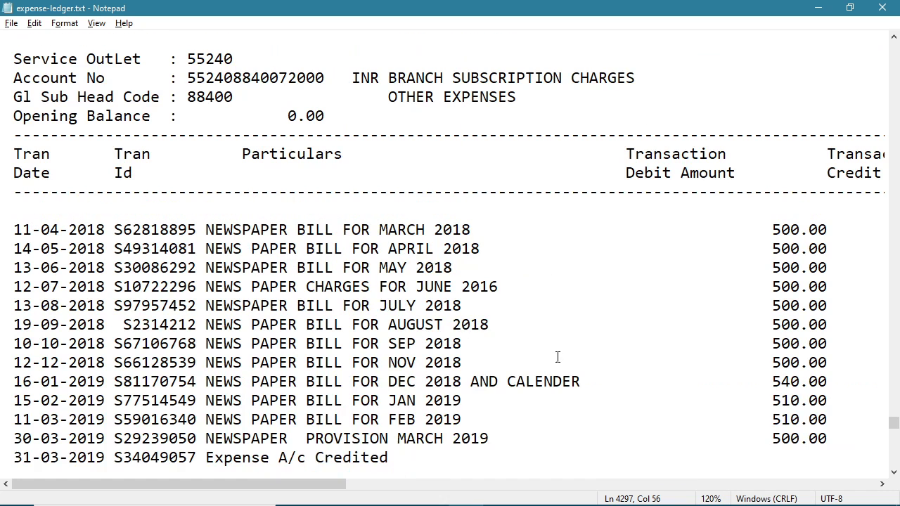
pyautogui.click(581, 383)
pyautogui.press('Left')
pyautogui.press('Left')
# Return to the wizard in Excel and move the break after the particulars to position 67, leaving a single break there.
pyautogui.moveTo(654, 505)
pyautogui.click(501, 494)
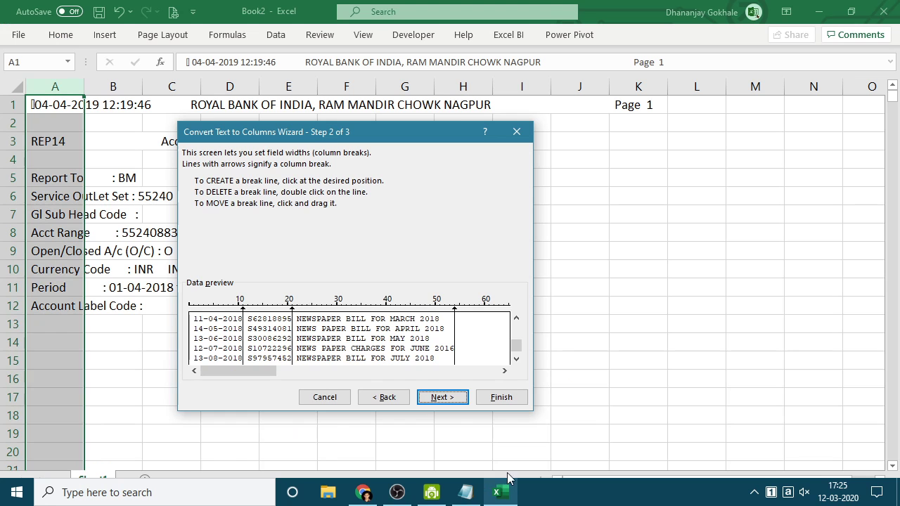
pyautogui.moveTo(454, 318); pyautogui.dragTo(483, 320)
pyautogui.click(505, 372)
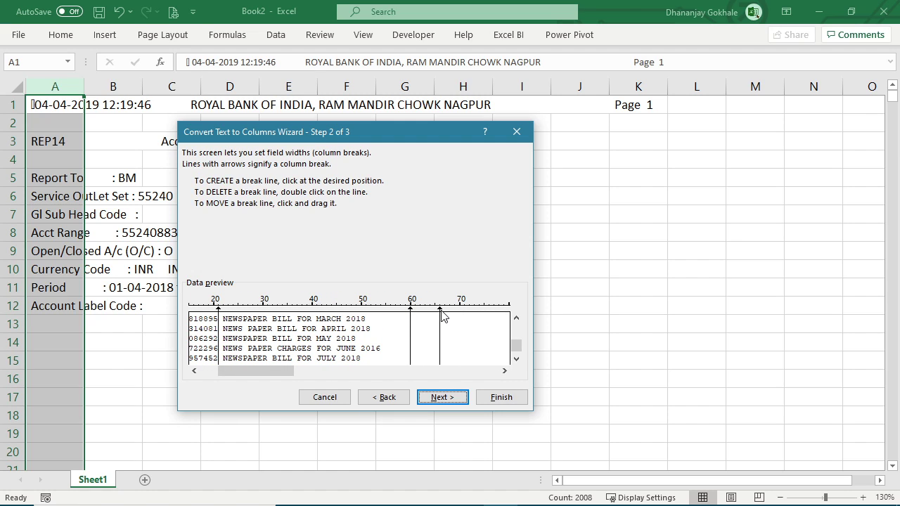
pyautogui.moveTo(439, 315)
pyautogui.mouseDown()
pyautogui.moveTo(413, 321)
pyautogui.moveTo(445, 324)
pyautogui.mouseUp()
# Switch to Notepad and select the blank gap between the 16-01-2019 particulars and the debit amount to check the field boundary.
pyautogui.moveTo(425, 501)
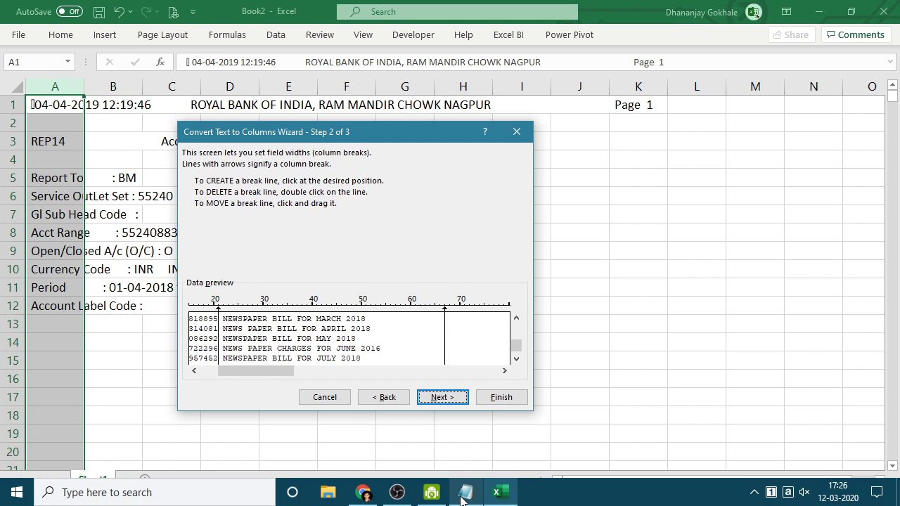
pyautogui.click(464, 494)
pyautogui.scroll(-1, 631, 320)
pyautogui.moveTo(608, 324); pyautogui.dragTo(636, 323)
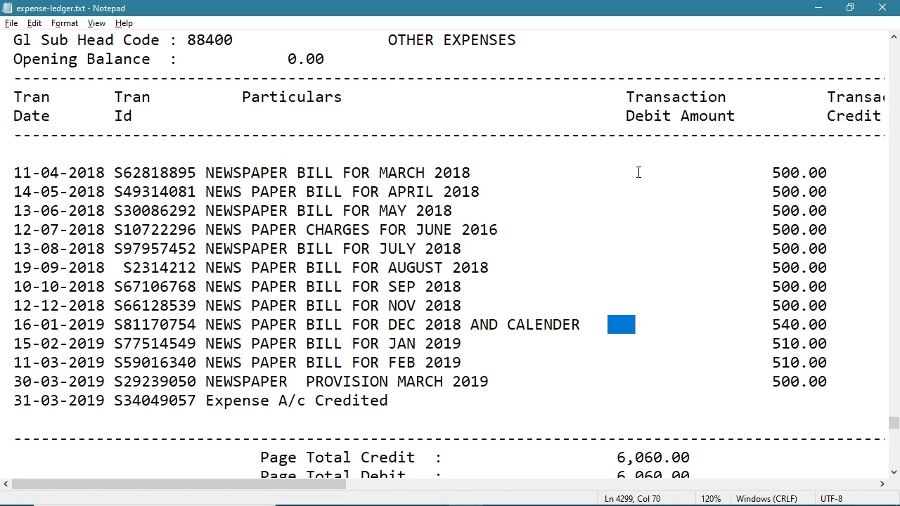
# Return to the wizard in Excel and create a column break at position 90, right after the debit amounts.
pyautogui.hotkey('alt', 'Tab')
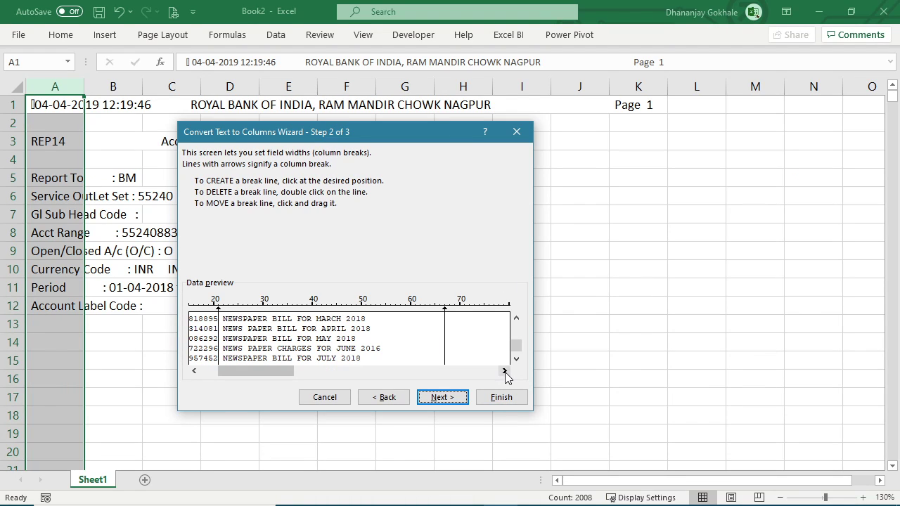
pyautogui.click(504, 371)
pyautogui.click(505, 371)
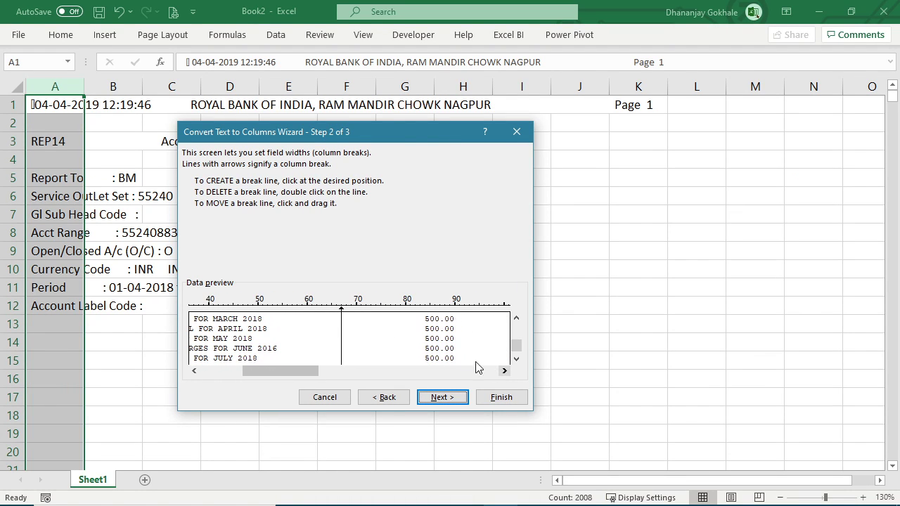
pyautogui.click(455, 348)
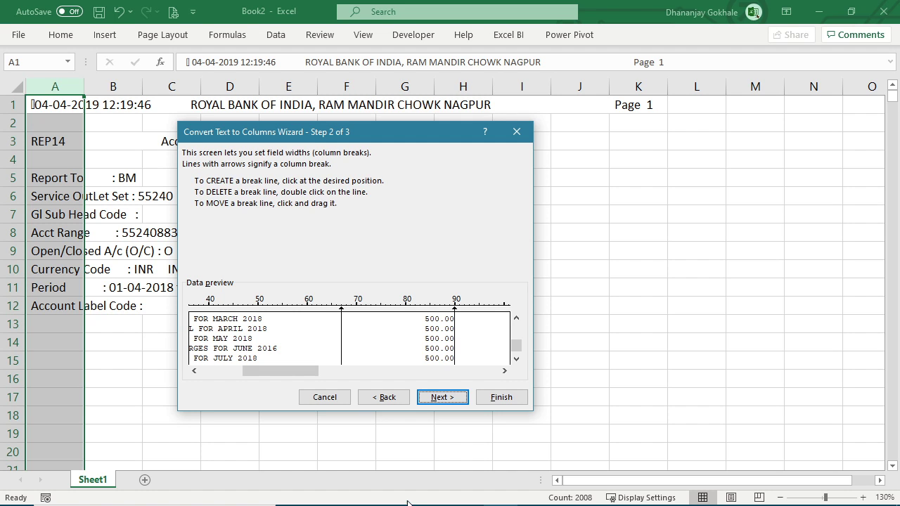
# Switch to Notepad, place the text cursor after the 14-05-2018 debit amount, and examine the credit amount and sequence number columns.
pyautogui.moveTo(411, 501)
pyautogui.click(461, 492)
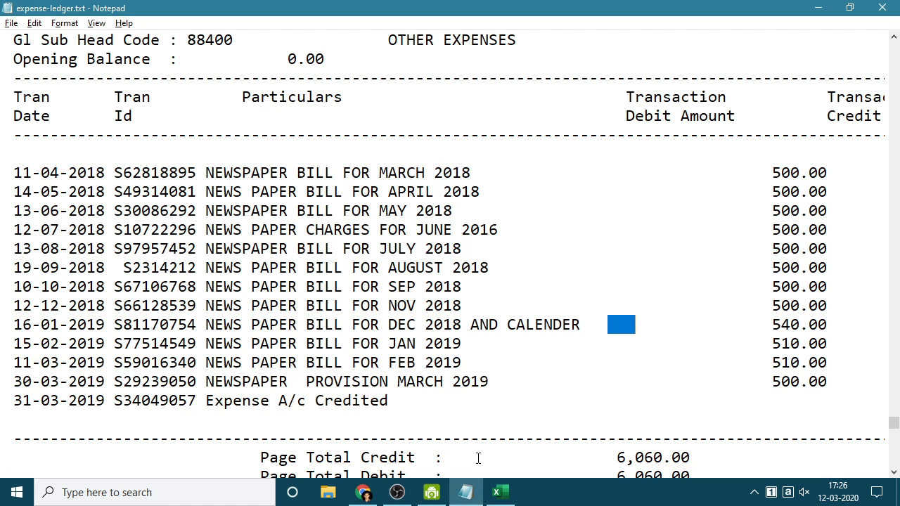
pyautogui.click(831, 191)
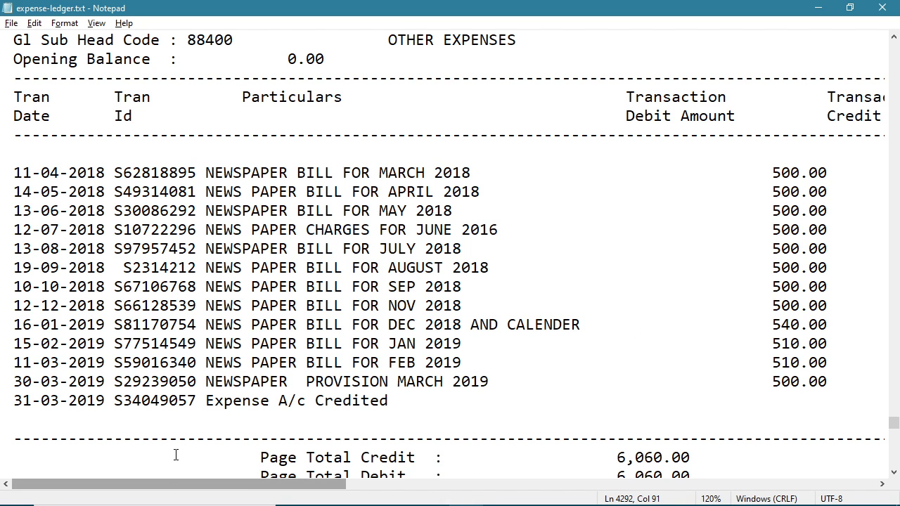
pyautogui.moveTo(184, 484); pyautogui.dragTo(292, 501)
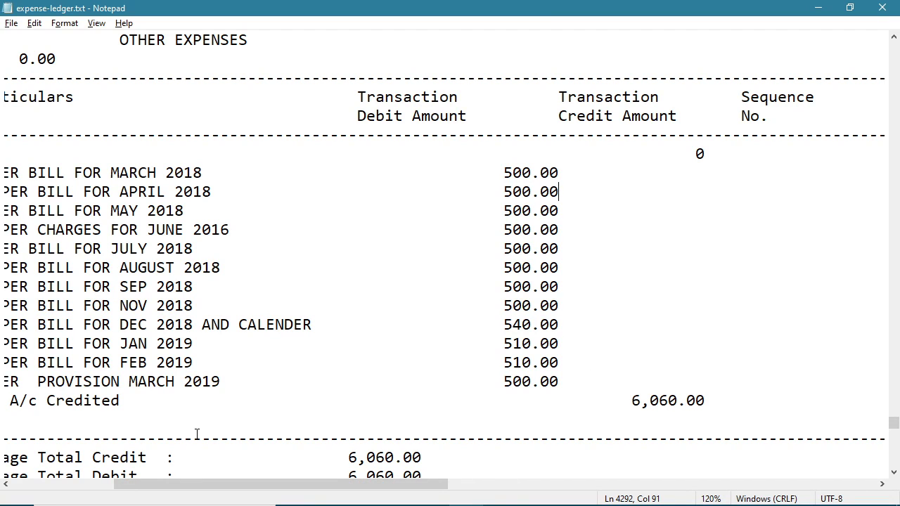
pyautogui.press('alt')
# Return to the wizard in Excel and create column breaks at position 106 after the credit amount and 125 before the balance.
pyautogui.moveTo(426, 501)
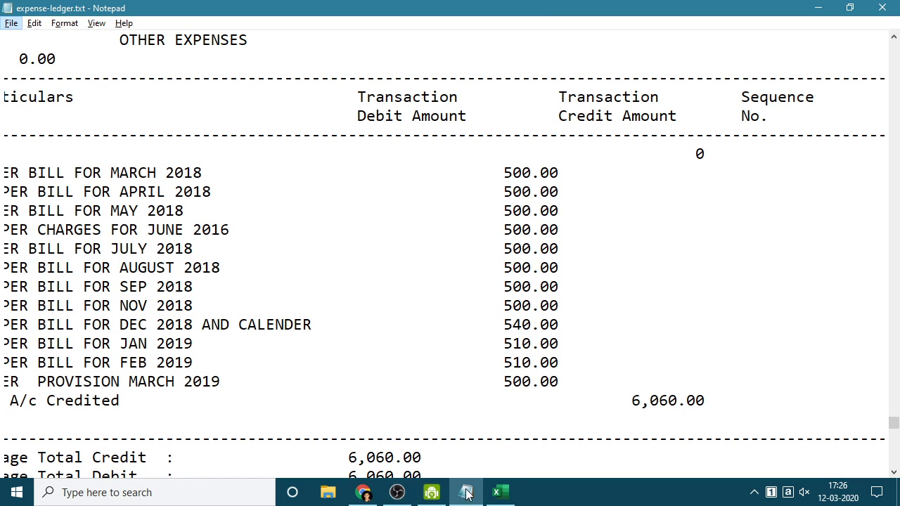
pyautogui.click(500, 492)
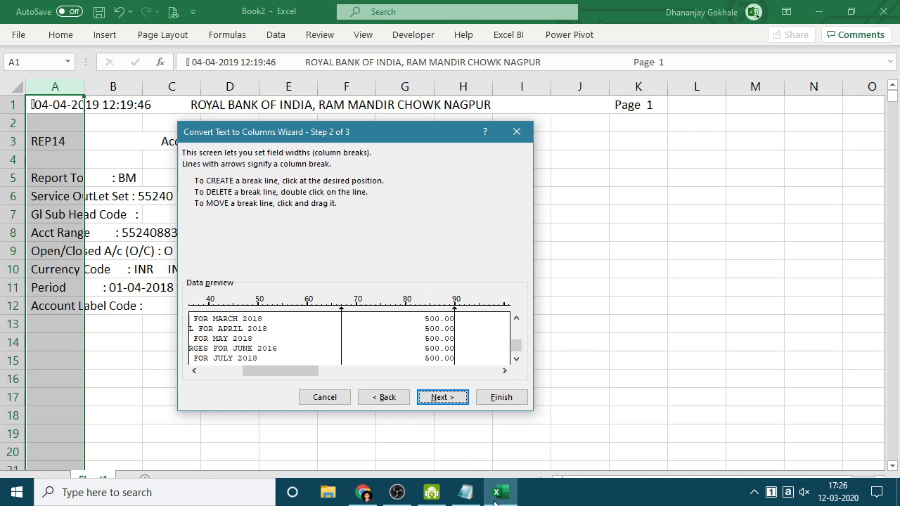
pyautogui.click(503, 372)
pyautogui.click(503, 371)
pyautogui.moveTo(504, 373); pyautogui.dragTo(518, 360)
pyautogui.click(516, 359)
pyautogui.click(517, 361)
pyautogui.click(299, 355)
pyautogui.moveTo(386, 337); pyautogui.dragTo(392, 339)
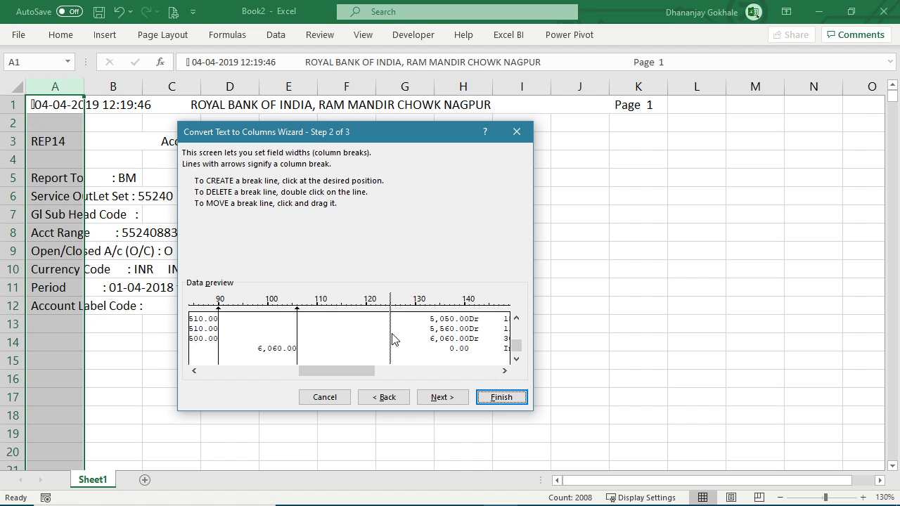
pyautogui.moveTo(392, 339); pyautogui.dragTo(392, 337)
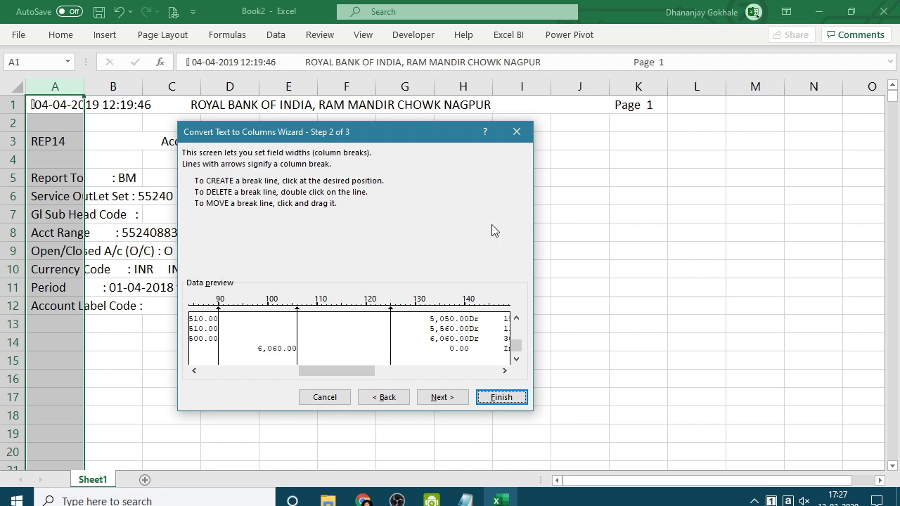
# Switch to Notepad and examine the extent of the blank Sequence No. column between the credit amount and the balance.
pyautogui.click(465, 492)
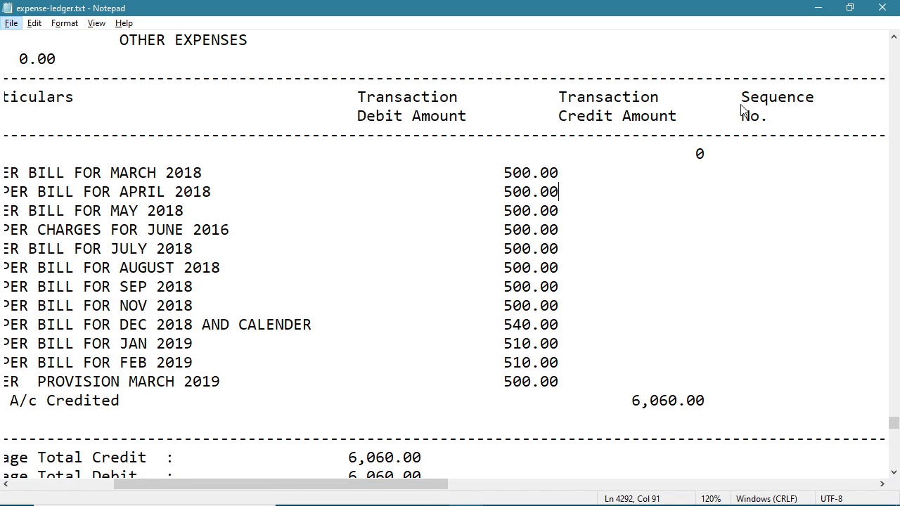
pyautogui.click(748, 228)
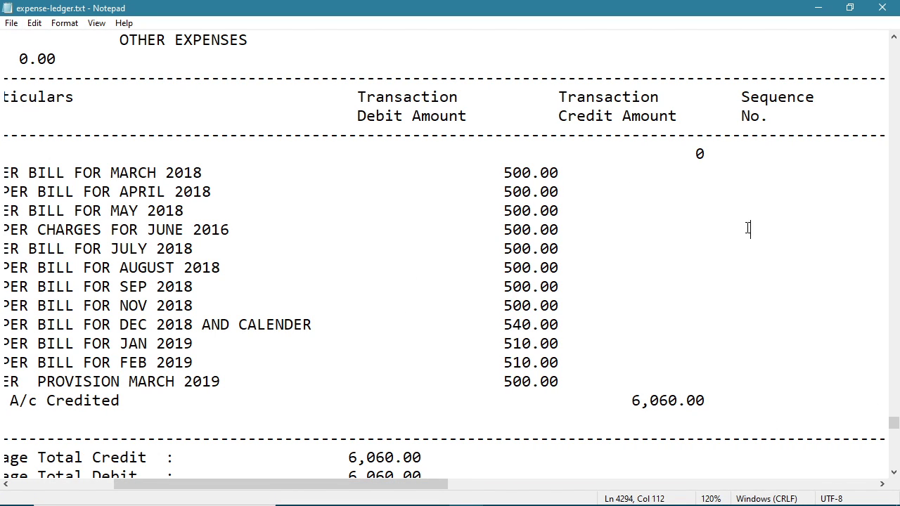
pyautogui.moveTo(438, 478); pyautogui.dragTo(501, 480)
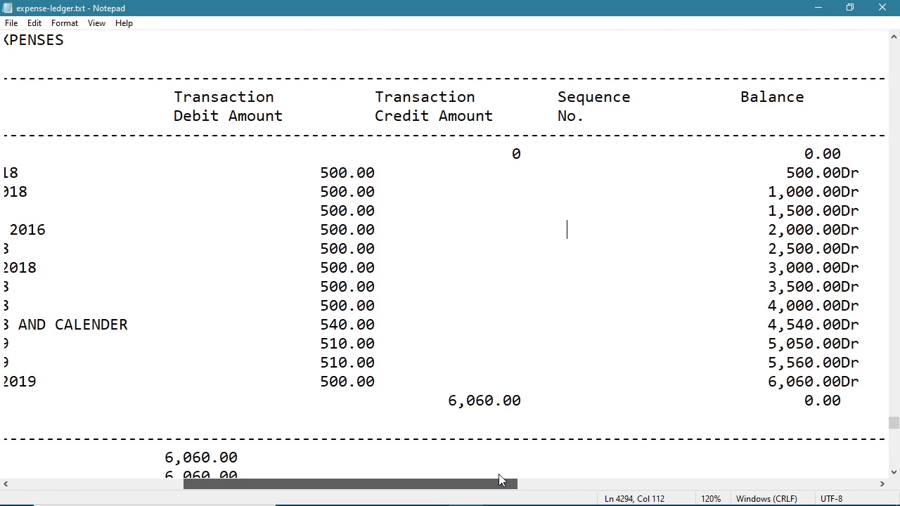
pyautogui.moveTo(553, 160); pyautogui.dragTo(685, 158)
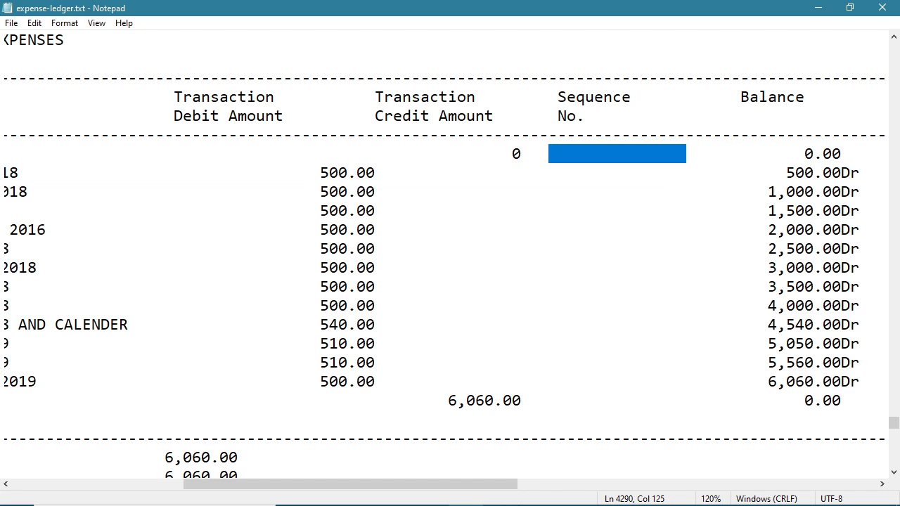
pyautogui.click(603, 213)
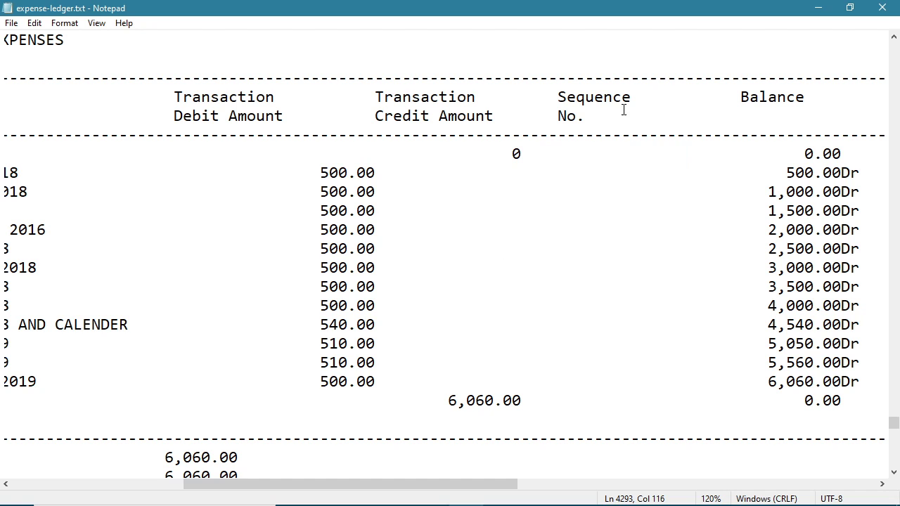
pyautogui.moveTo(661, 112); pyautogui.dragTo(657, 161)
pyautogui.click(659, 195)
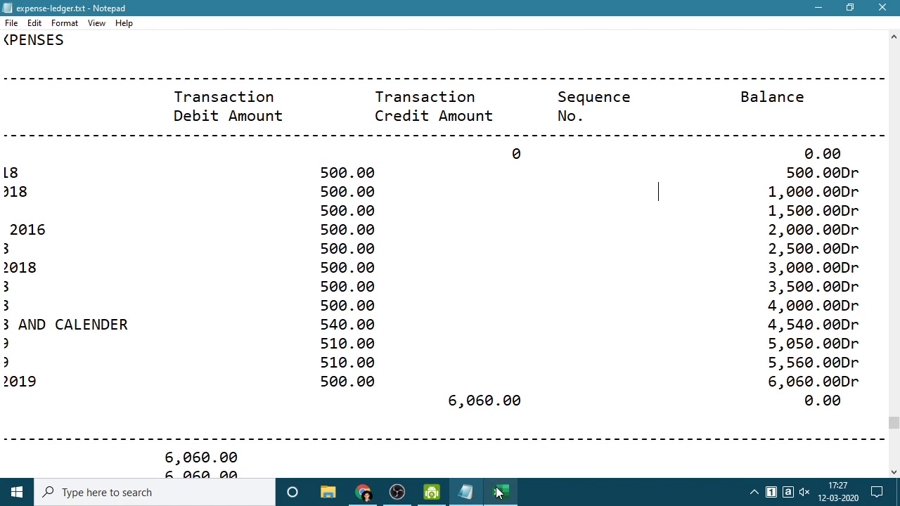
# Return to the wizard in Excel and create column breaks at positions 141 and 143, on both sides of the Dr marker.
pyautogui.click(497, 492)
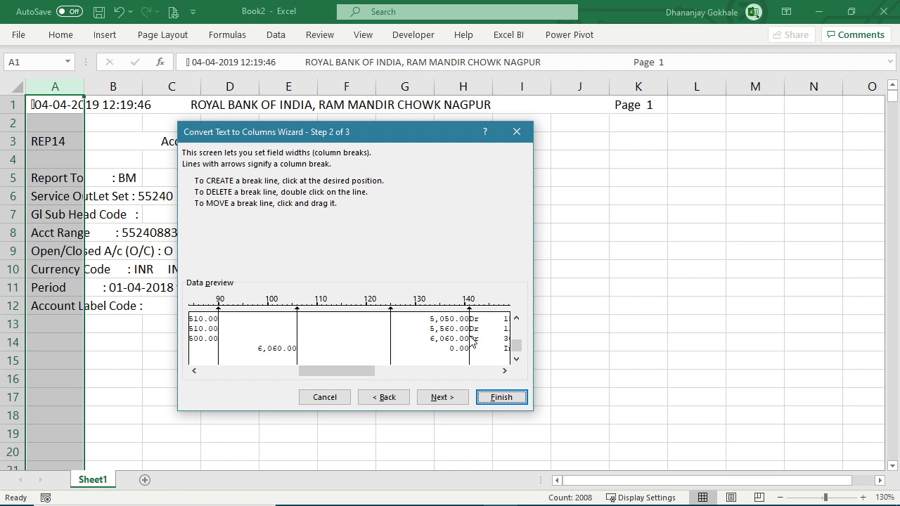
pyautogui.click(504, 370)
pyautogui.click(504, 370)
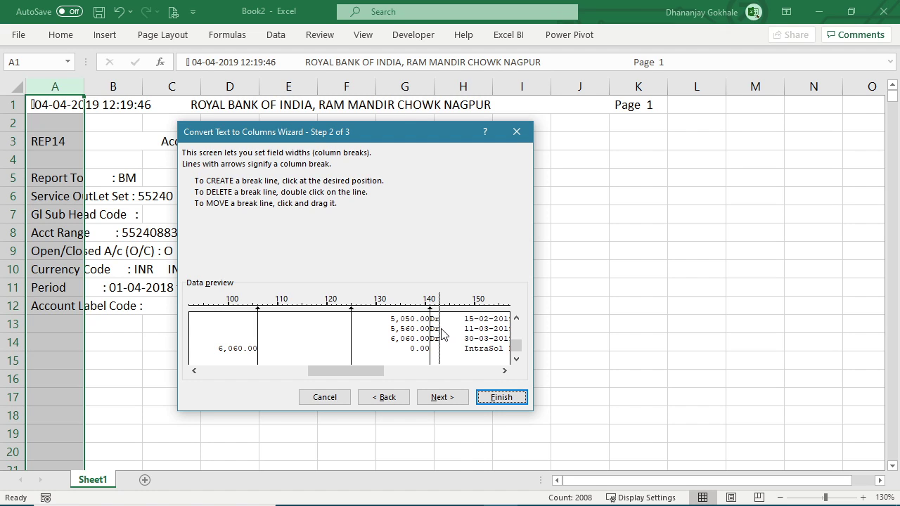
# Create a column break at position 166, between the remarks and the reference number.
pyautogui.click(504, 370)
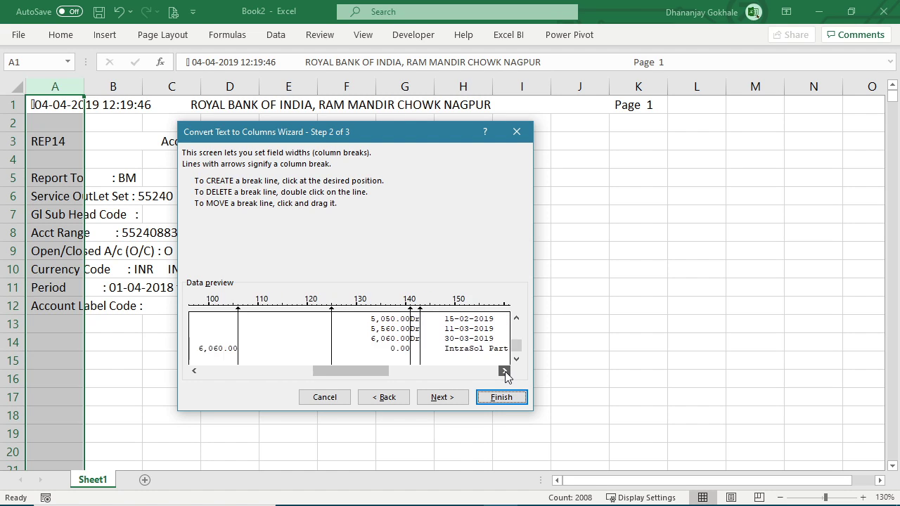
pyautogui.click(504, 371)
pyautogui.click(504, 371)
pyautogui.click(504, 370)
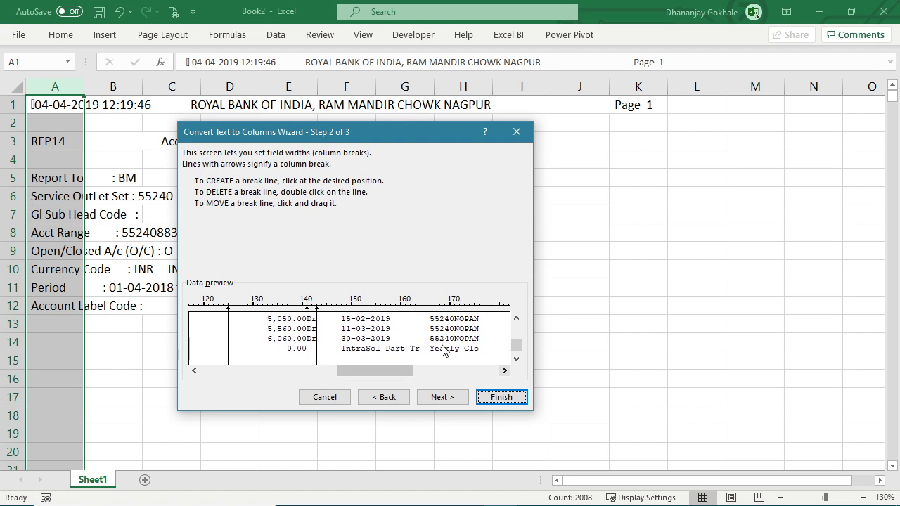
pyautogui.click(431, 349)
# Review all the column breaks in the data preview, from the transaction date across to the reference number.
pyautogui.click(504, 370)
pyautogui.click(504, 371)
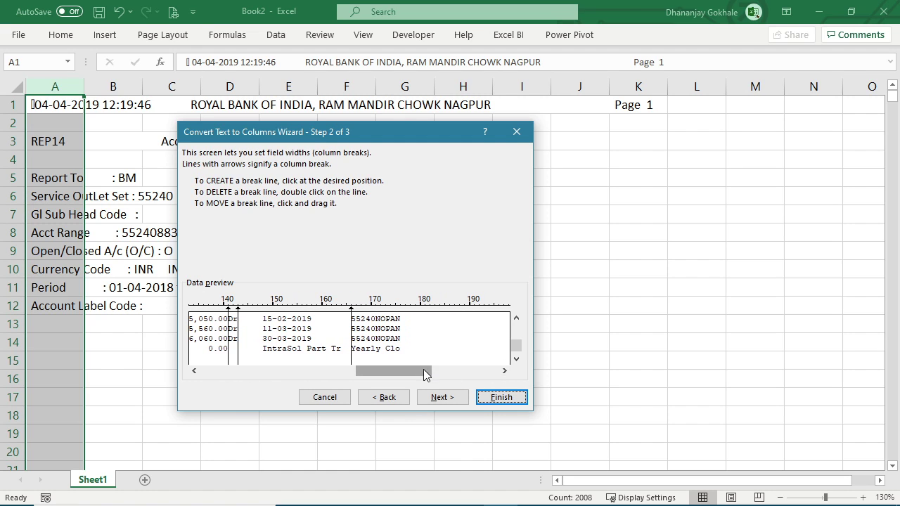
pyautogui.moveTo(318, 371); pyautogui.dragTo(261, 359)
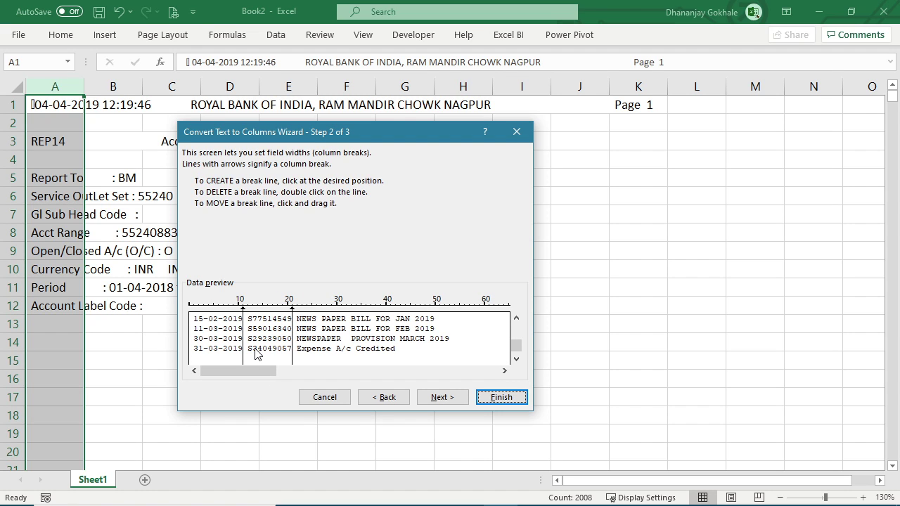
pyautogui.moveTo(257, 370); pyautogui.dragTo(226, 372)
pyautogui.moveTo(267, 372); pyautogui.dragTo(345, 372)
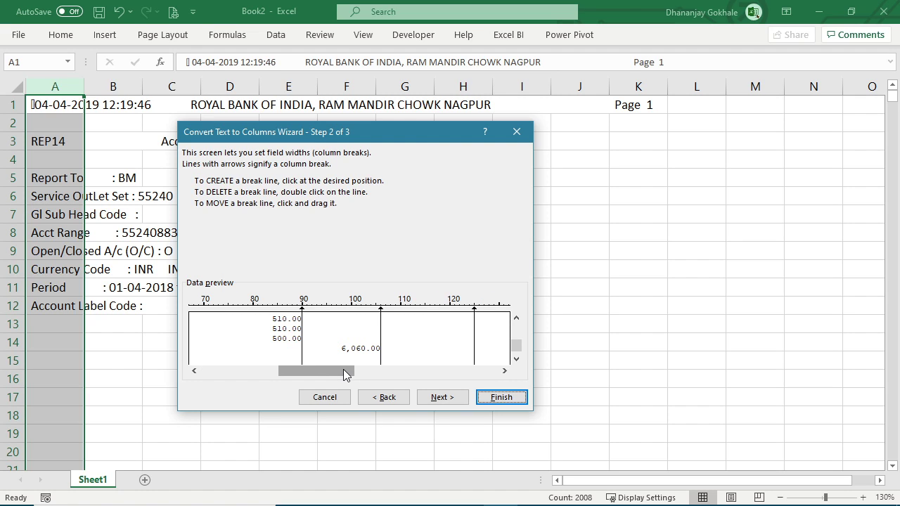
pyautogui.click(353, 369)
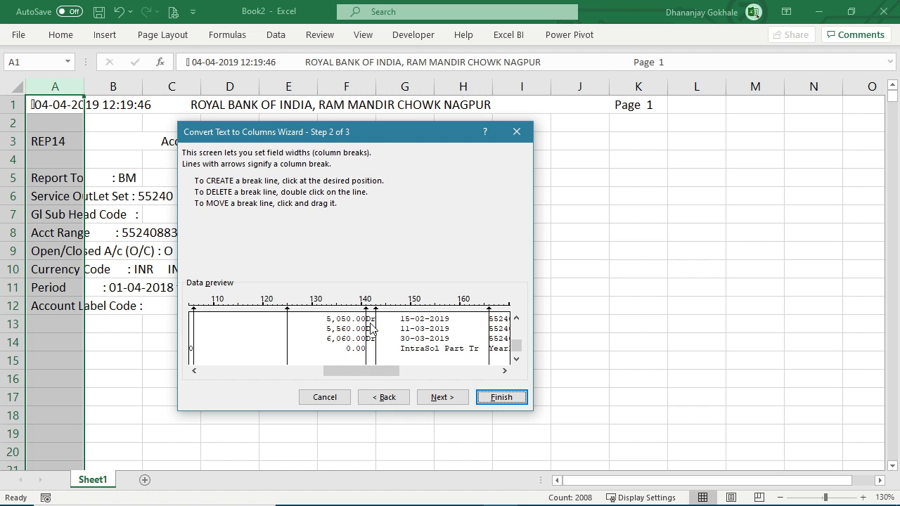
pyautogui.moveTo(387, 373); pyautogui.dragTo(413, 376)
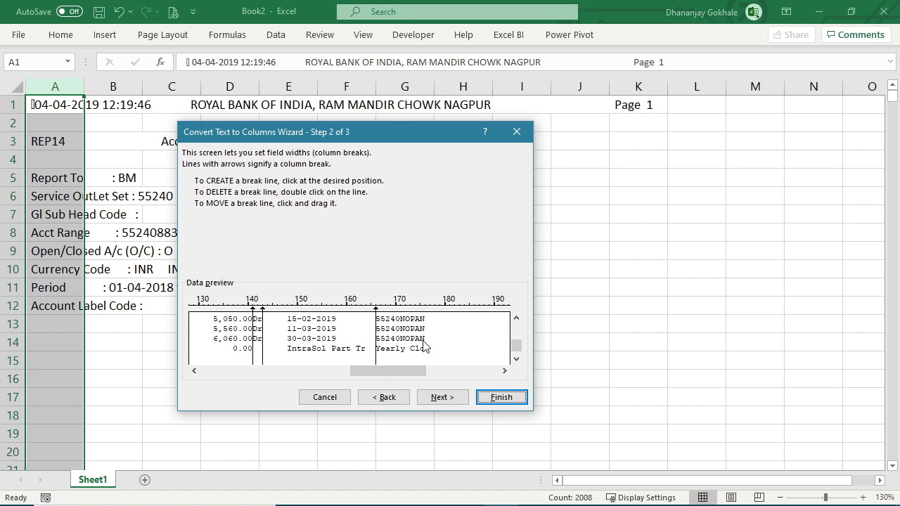
# Proceed to the column formats, set the first column to Date in DMY order, and finish the conversion with destination $A$1.
pyautogui.click(443, 397)
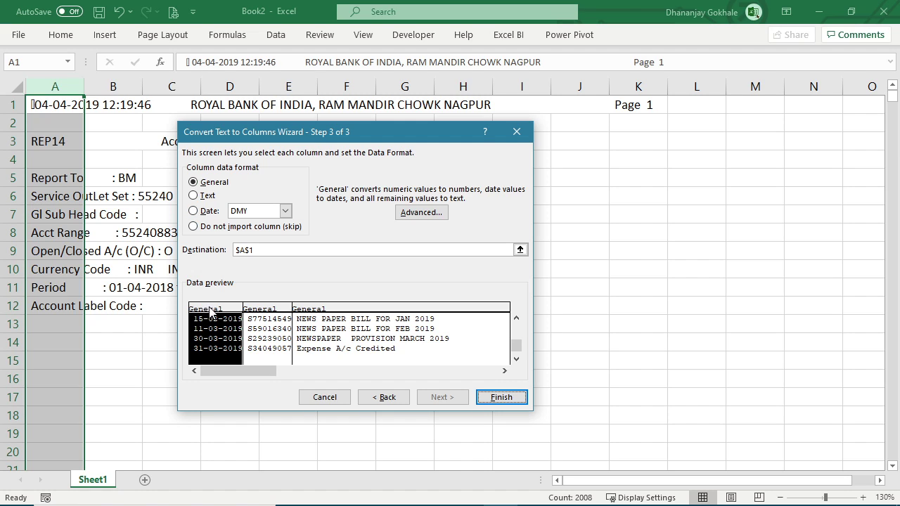
pyautogui.click(202, 211)
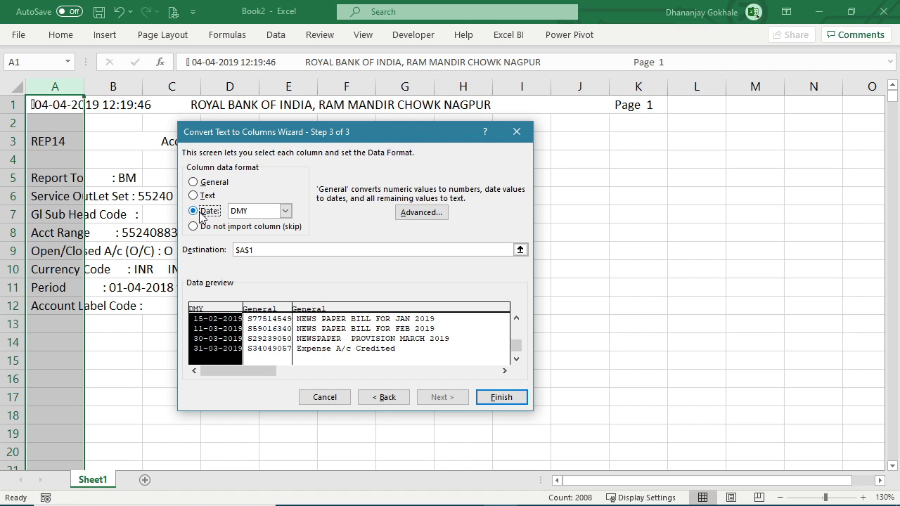
pyautogui.click(261, 210)
pyautogui.click(245, 233)
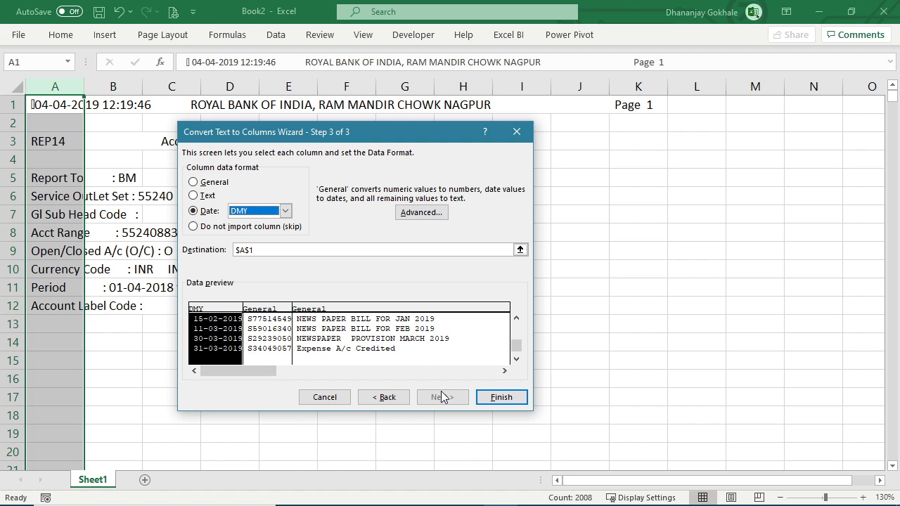
pyautogui.click(499, 399)
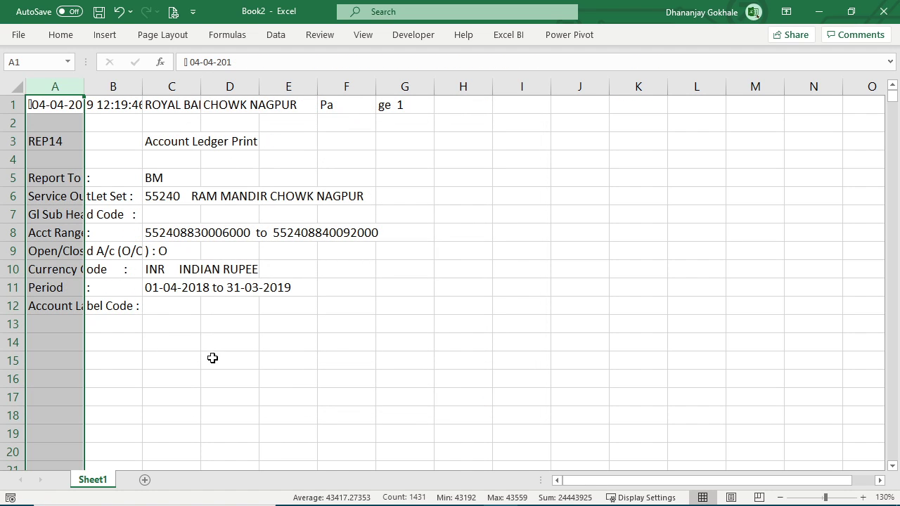
# Examine the split report from the page 1 header in row 1 to the first account's ledger table around row 75.
pyautogui.click(156, 274)
pyautogui.scroll(-9, 143, 281)
pyautogui.scroll(-18, 141, 283)
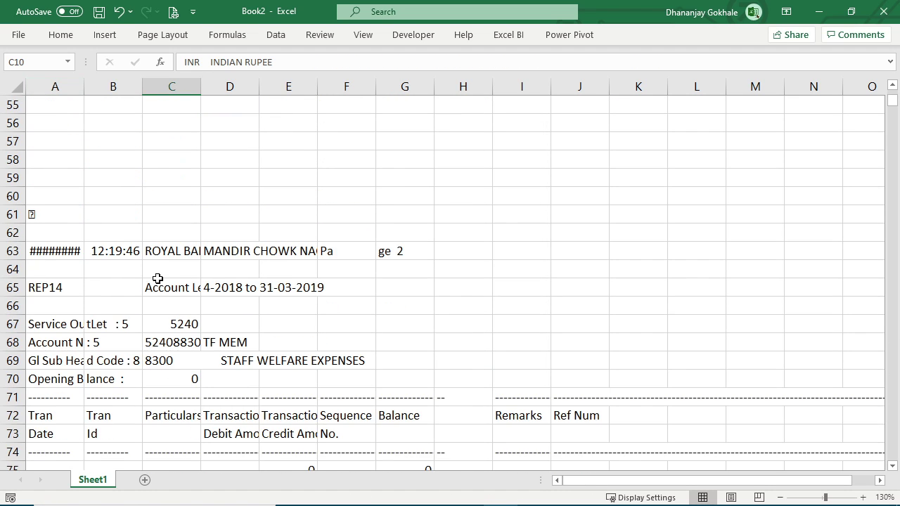
pyautogui.scroll(20, 189, 283)
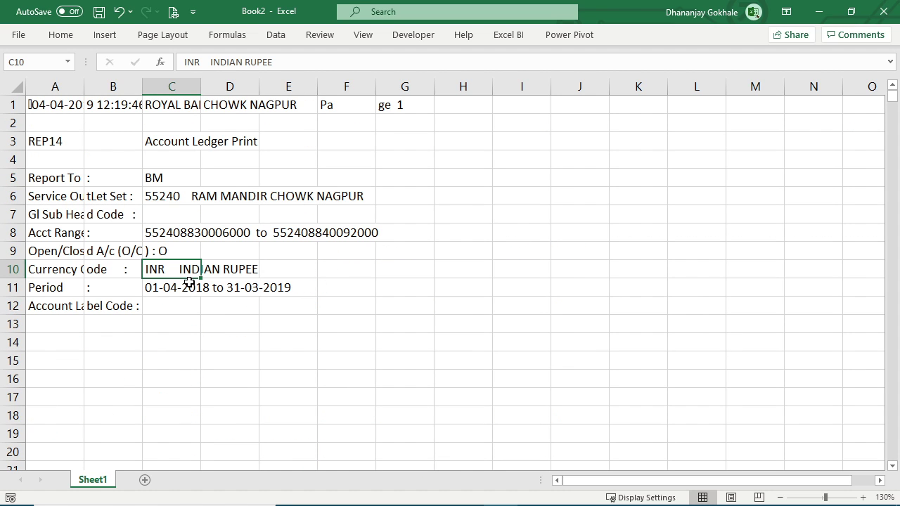
pyautogui.click(42, 104)
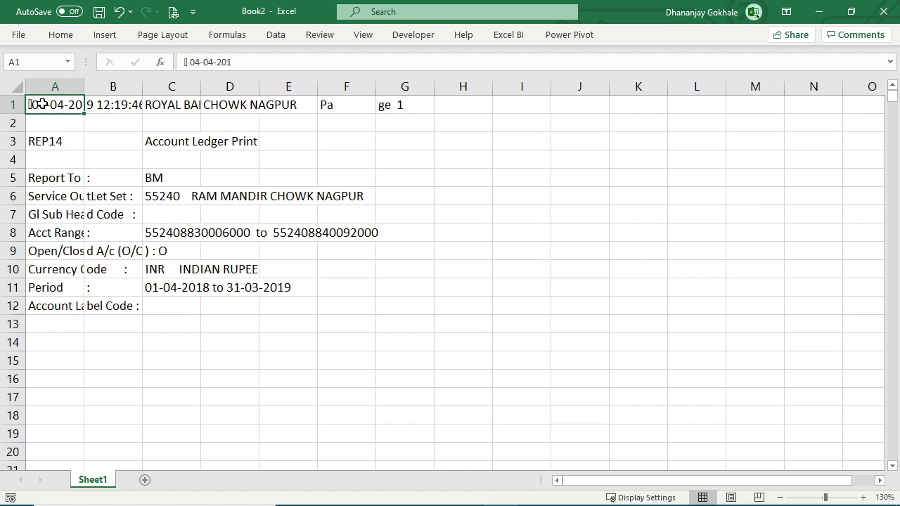
pyautogui.scroll(-2, 91, 184)
pyautogui.scroll(2, 91, 190)
pyautogui.scroll(-20, 100, 225)
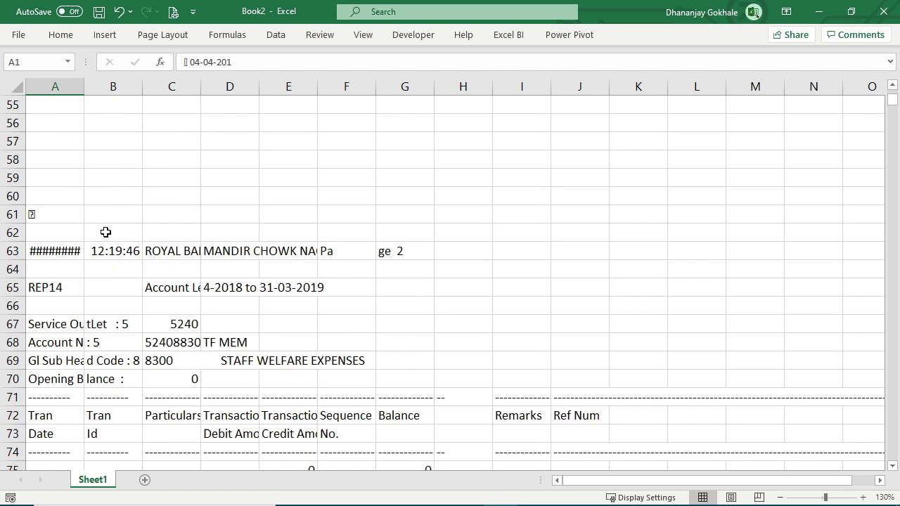
pyautogui.scroll(-5, 105, 232)
pyautogui.scroll(6, 105, 232)
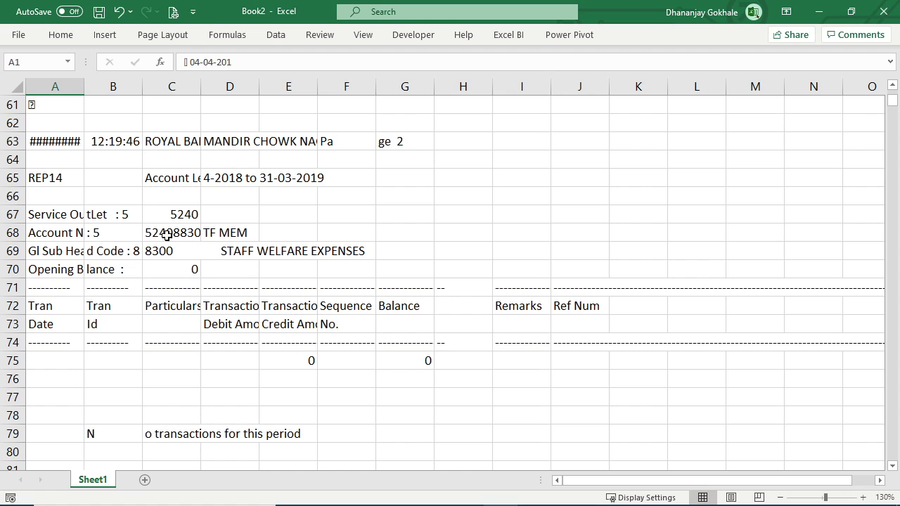
# Examine the Account No, Gl Sub Head Code and Opening Balance lines in rows 68 to 70, and return to the sheet's beginning.
pyautogui.click(57, 235)
pyautogui.click(65, 254)
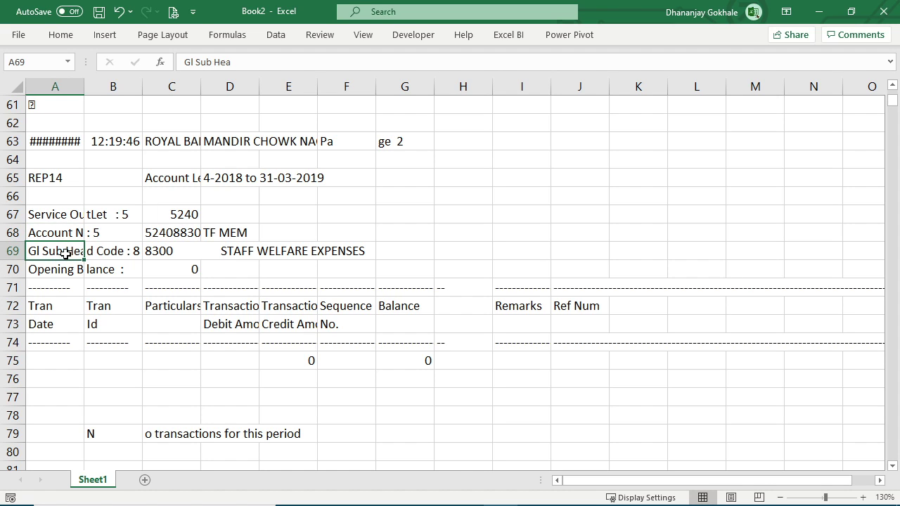
pyautogui.moveTo(46, 233); pyautogui.dragTo(227, 221)
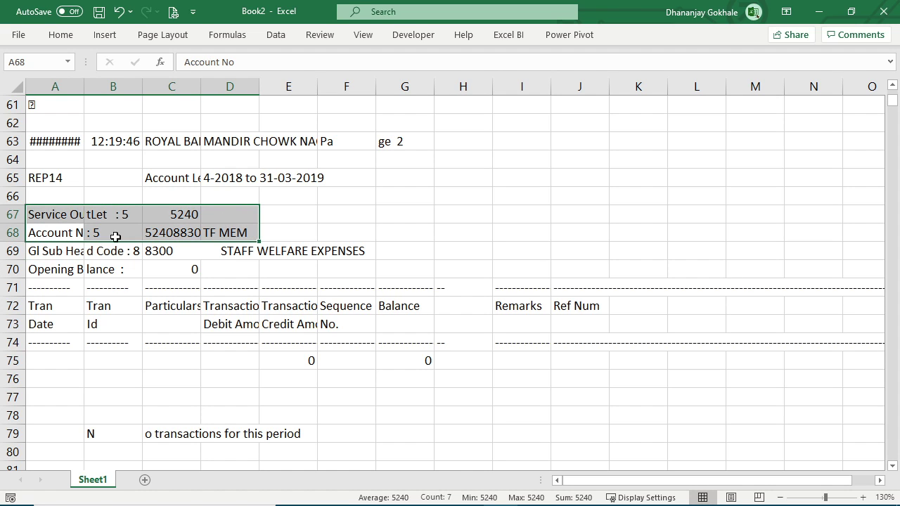
pyautogui.click(57, 254)
pyautogui.moveTo(63, 259); pyautogui.dragTo(290, 246)
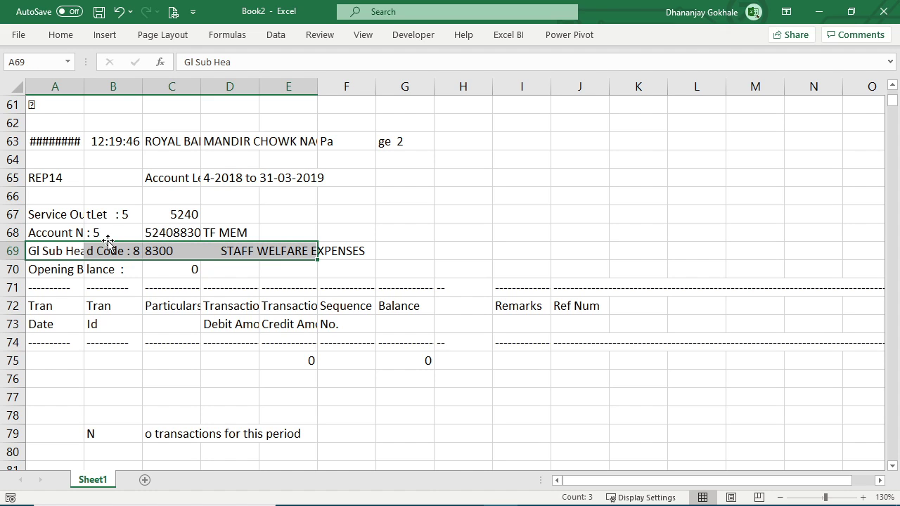
pyautogui.click(53, 232)
pyautogui.click(48, 252)
pyautogui.click(13, 232)
pyautogui.click(49, 234)
pyautogui.moveTo(218, 232); pyautogui.dragTo(310, 218)
pyautogui.moveTo(60, 258); pyautogui.dragTo(301, 250)
pyautogui.click(62, 271)
pyautogui.scroll(-3, 214, 280)
pyautogui.scroll(20, 214, 280)
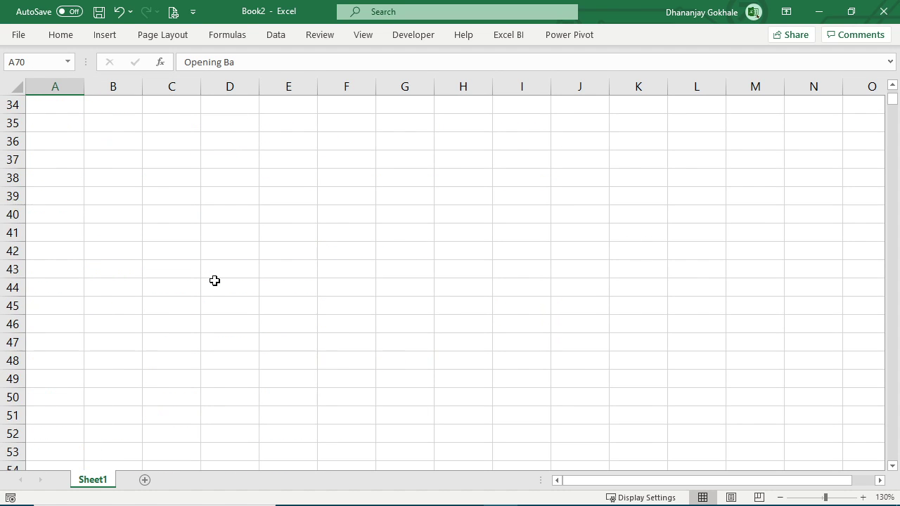
pyautogui.scroll(-5, 81, 228)
pyautogui.scroll(5, 108, 237)
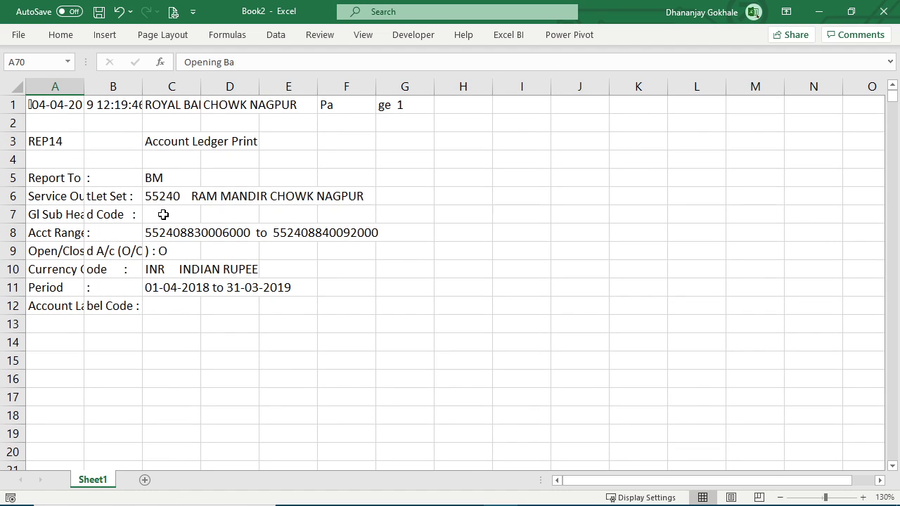
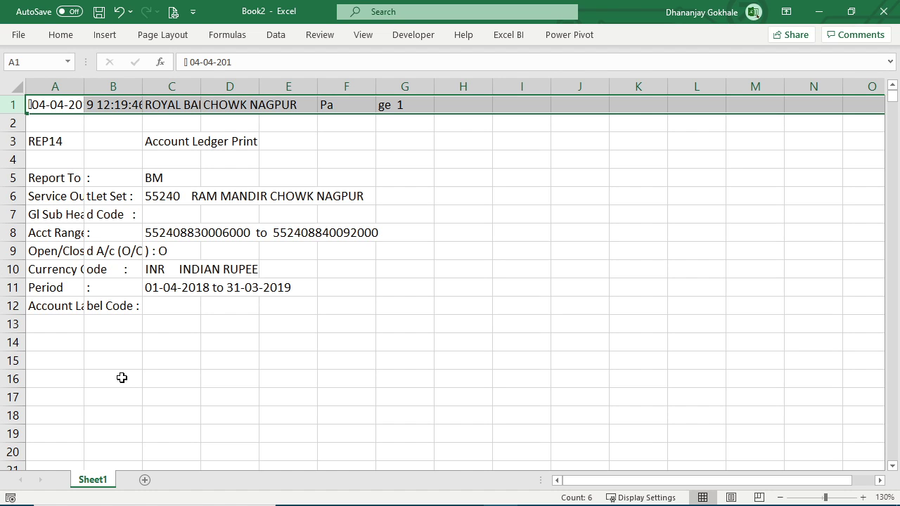
# Insert a blank row above the report's first line and select A1.
pyautogui.hotkey('ctrl', 'shift', '+')
pyautogui.press('Down')
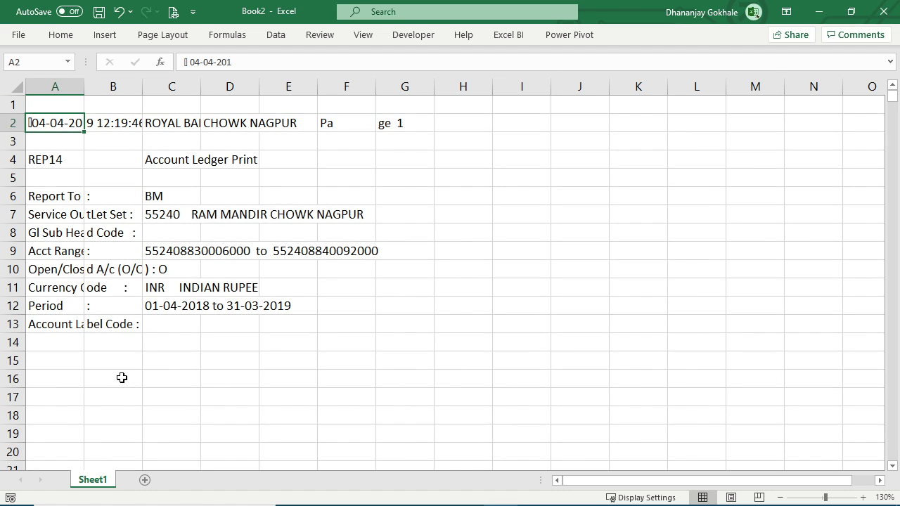
pyautogui.press('Up')
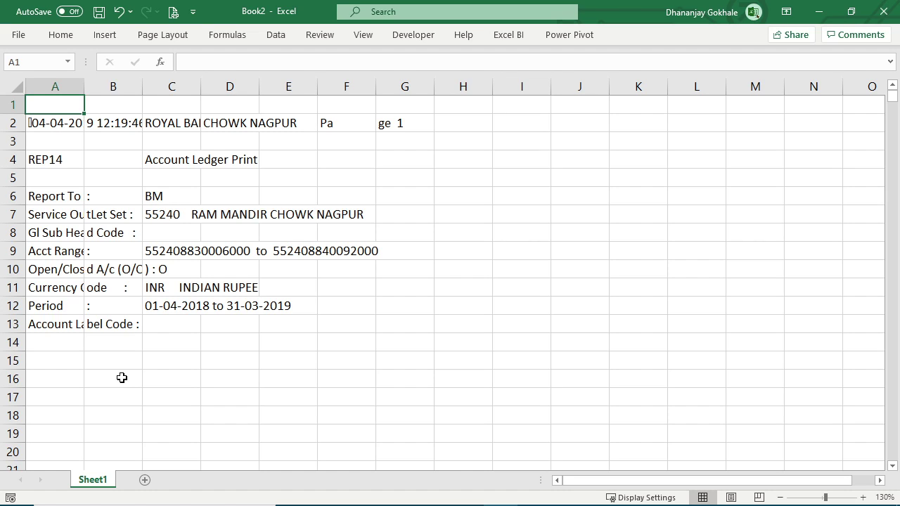
# Enter the column headings Date in A1 and Tran Id in B1.
pyautogui.write('Datate')
pyautogui.press('Tab')
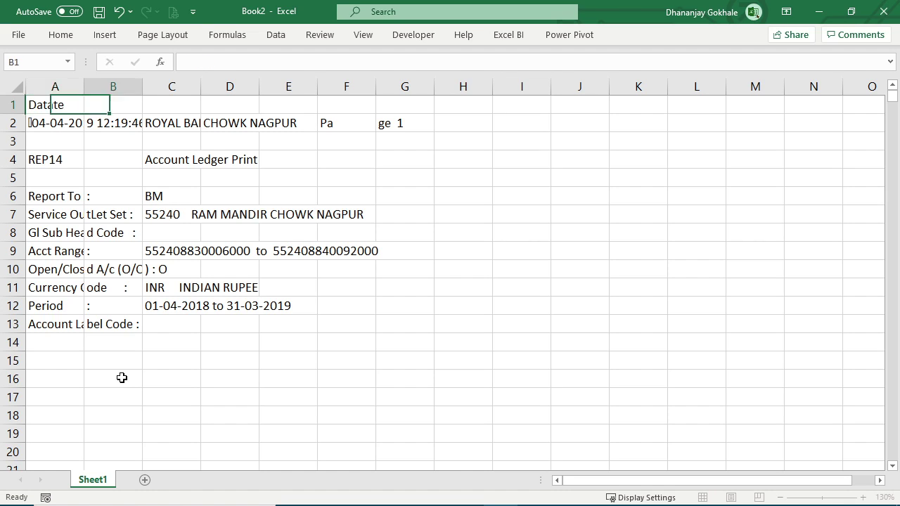
pyautogui.press('Left')
pyautogui.write('Date')
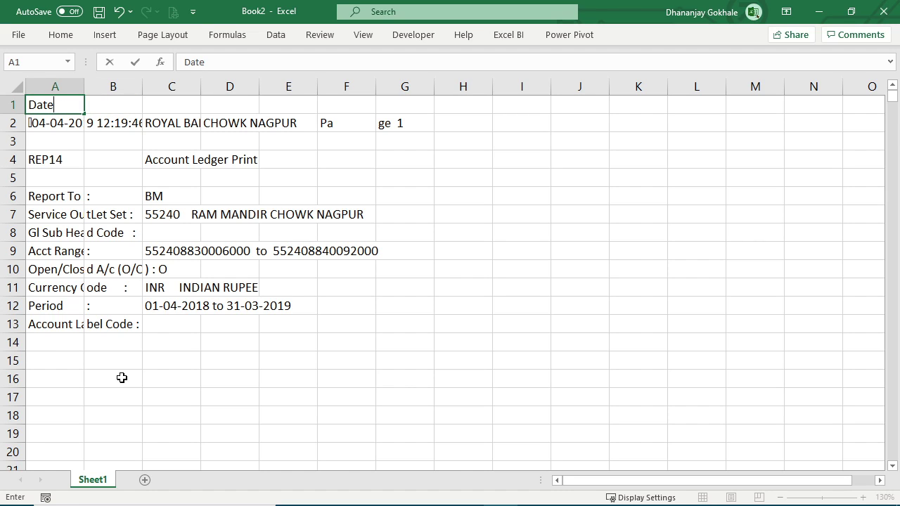
pyautogui.press('Tab')
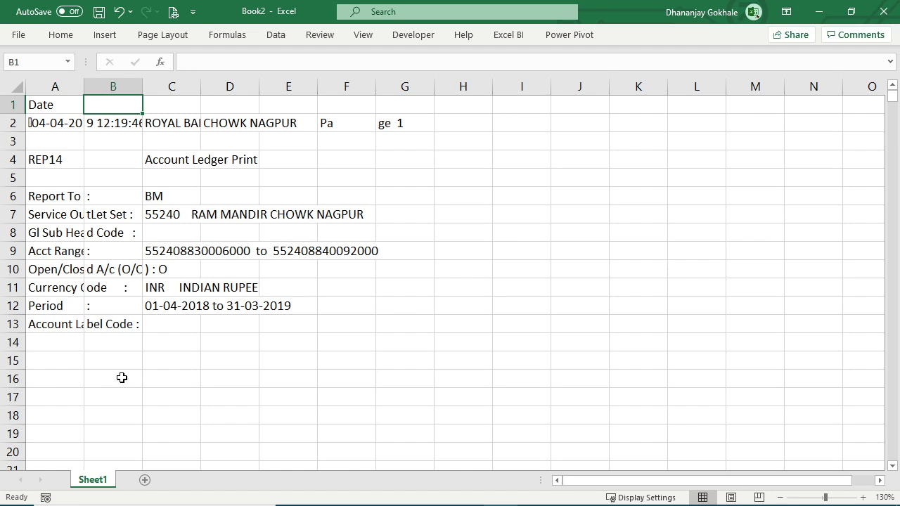
pyautogui.write('Tran Id')
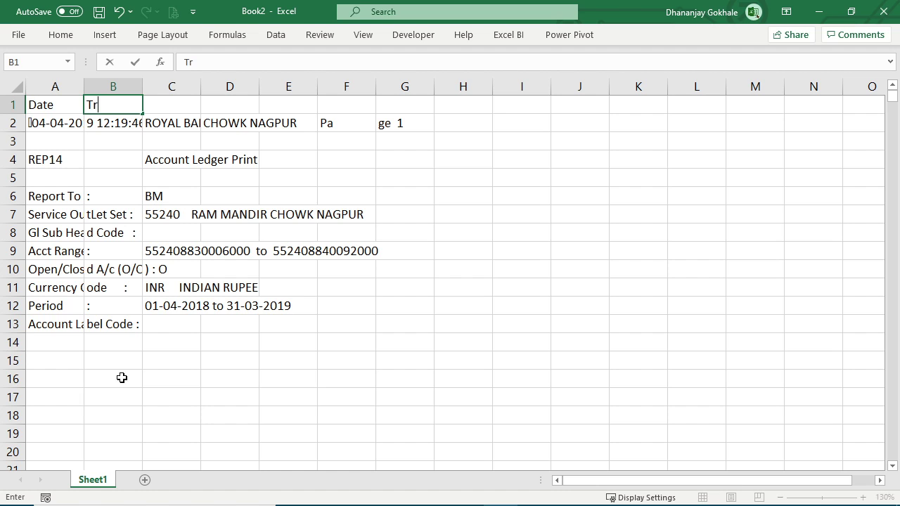
pyautogui.press('Return')
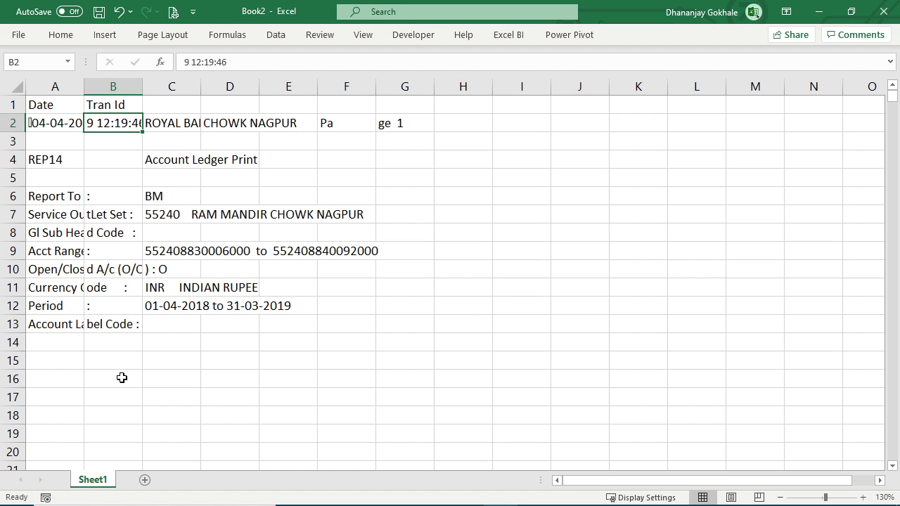
# Switch to Notepad and read the ledger's column headings from Tran Date across to Ref Num.
pyautogui.click(465, 496)
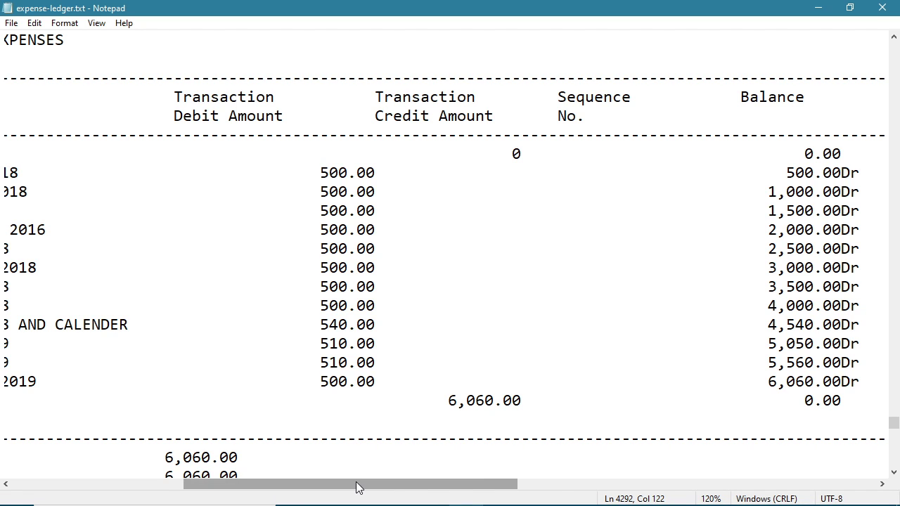
pyautogui.moveTo(356, 487); pyautogui.dragTo(184, 487)
pyautogui.click(27, 100)
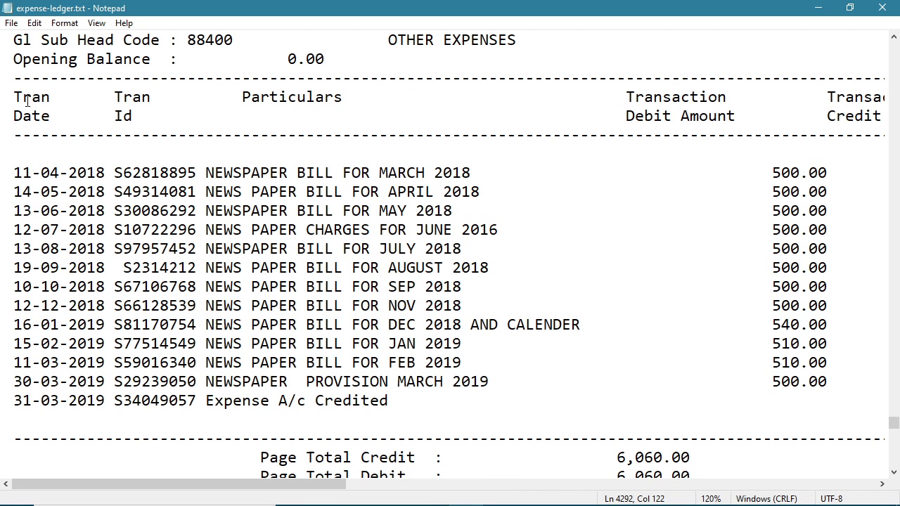
pyautogui.click(122, 98)
pyautogui.click(294, 100)
pyautogui.moveTo(316, 485); pyautogui.dragTo(628, 485)
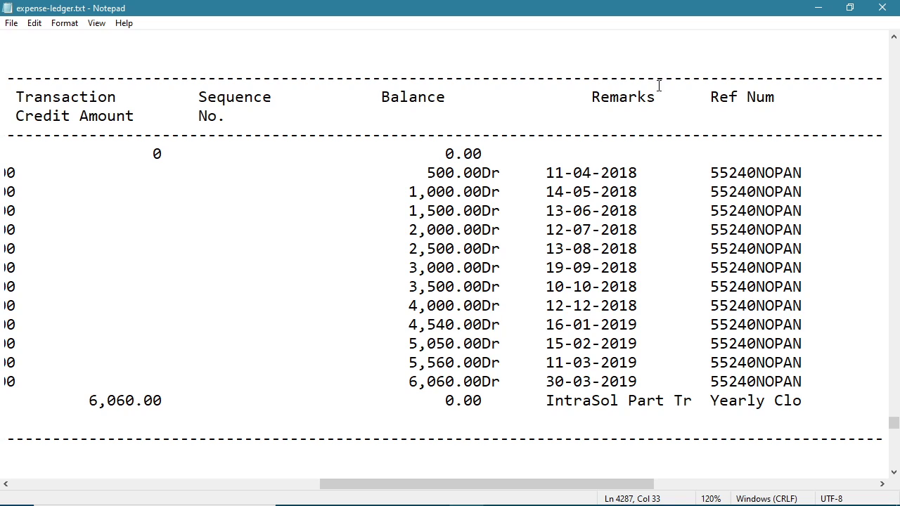
# Switch to Excel and enter the column headings Narration in C1 and Dr in D1.
pyautogui.hotkey('alt', 'Tab')
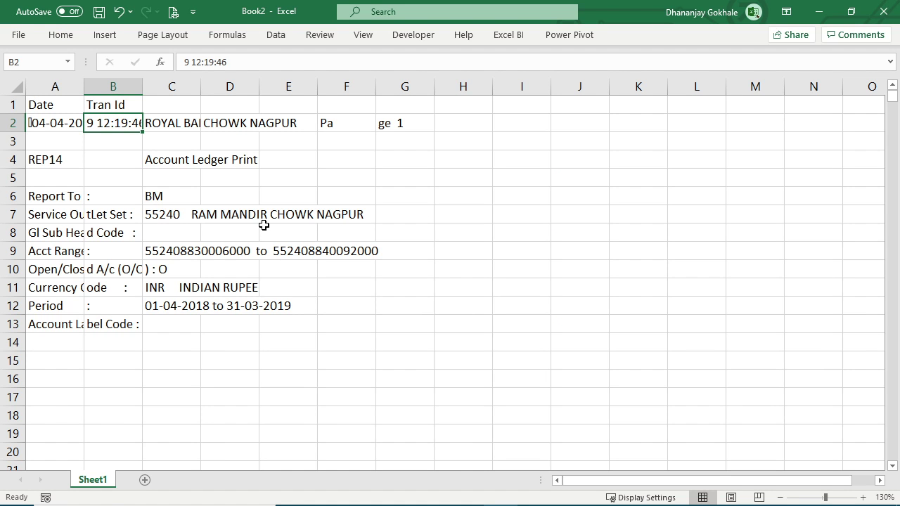
pyautogui.press('Up')
pyautogui.press('Right')
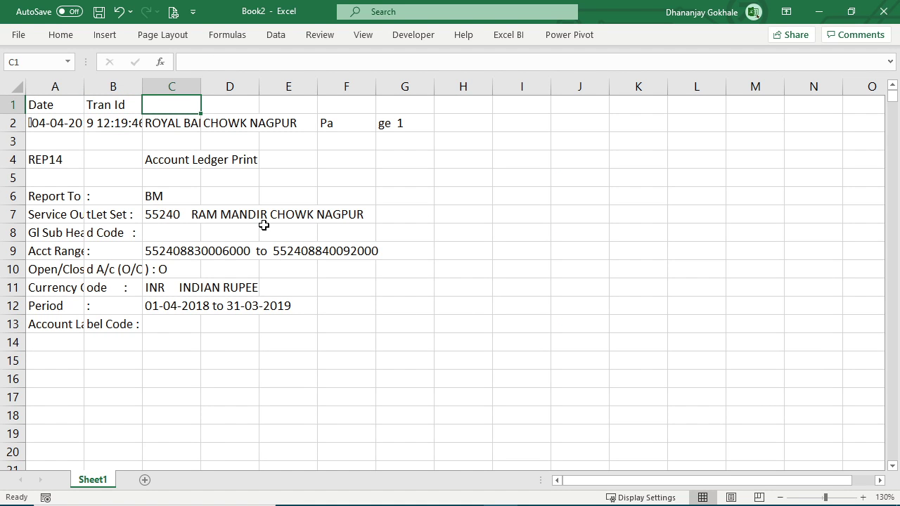
pyautogui.write('Narratio')
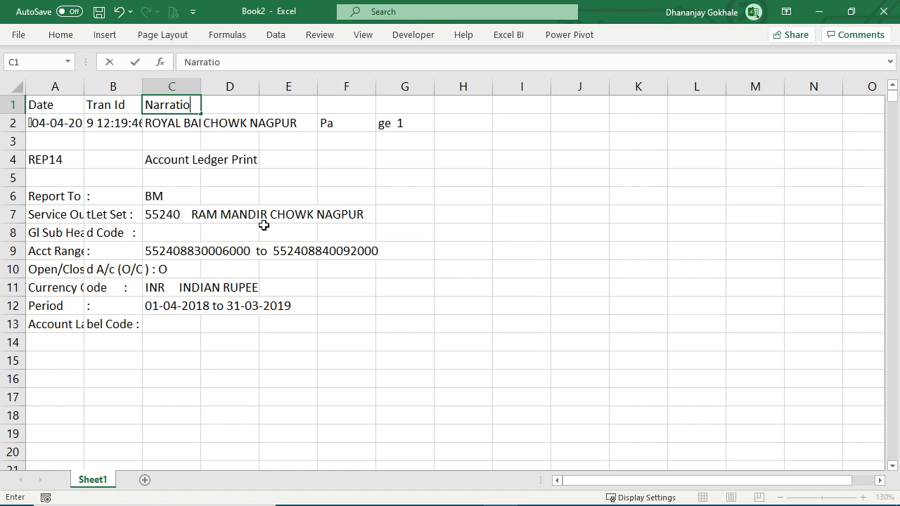
pyautogui.write('n')
pyautogui.press('Return')
pyautogui.press('Up')
pyautogui.press('Right')
pyautogui.write('Dr')
pyautogui.press('Tab')
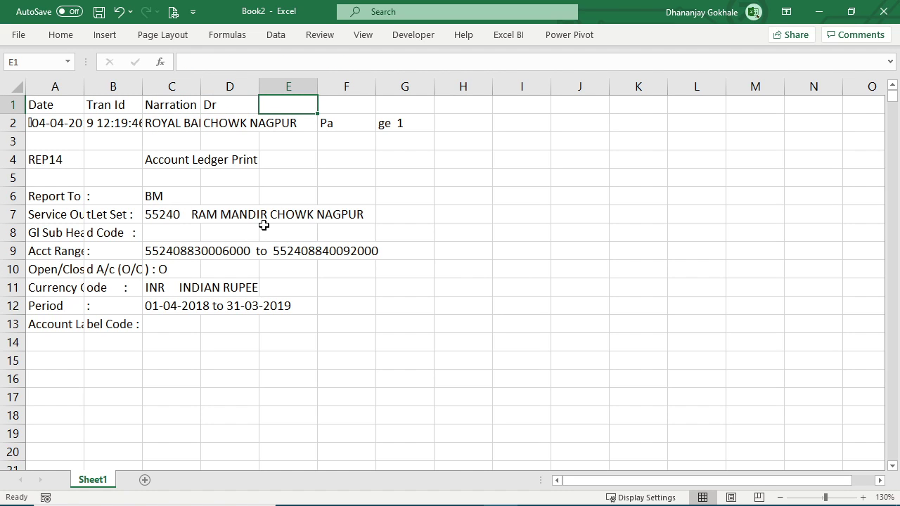
# Enter the column headings Cr in E1, Bal in F1 and DRCR in G1.
pyautogui.write('Cr')
pyautogui.press('Tab')
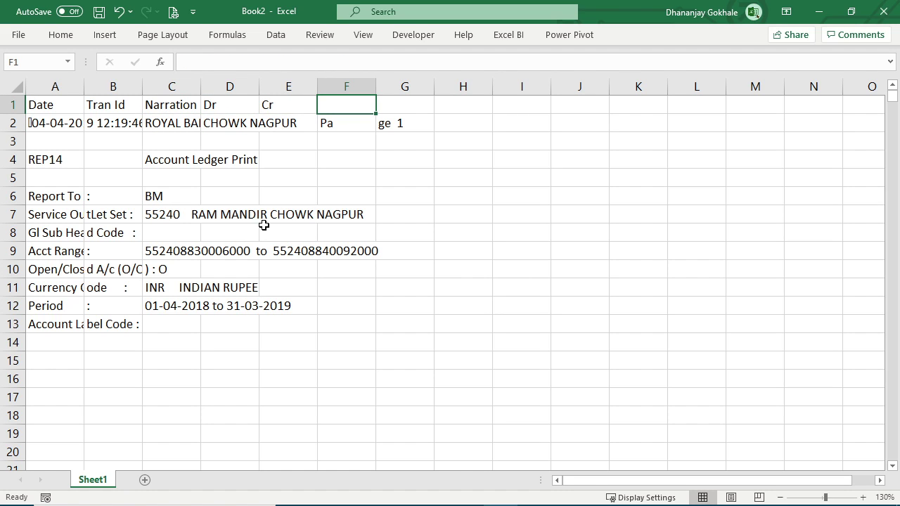
pyautogui.write('Bal')
pyautogui.press('Return')
pyautogui.press('Up')
pyautogui.press('Right')
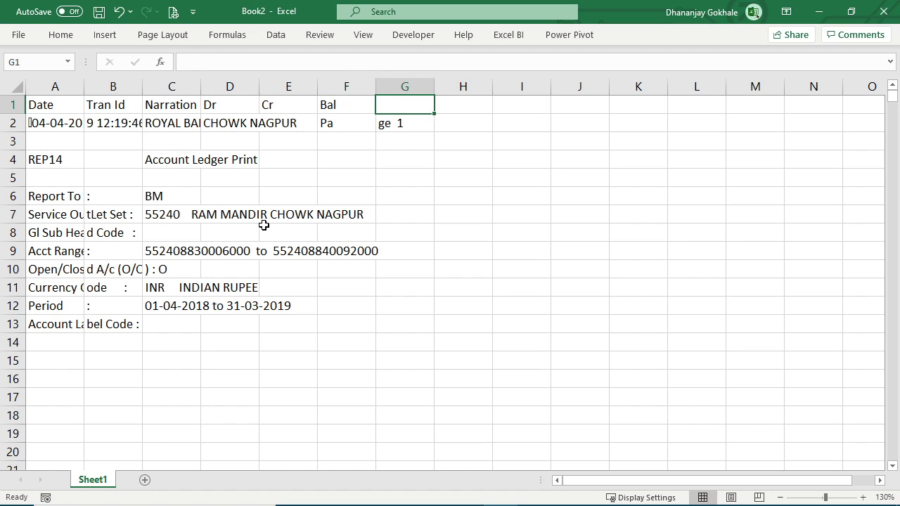
pyautogui.write('DRCr')
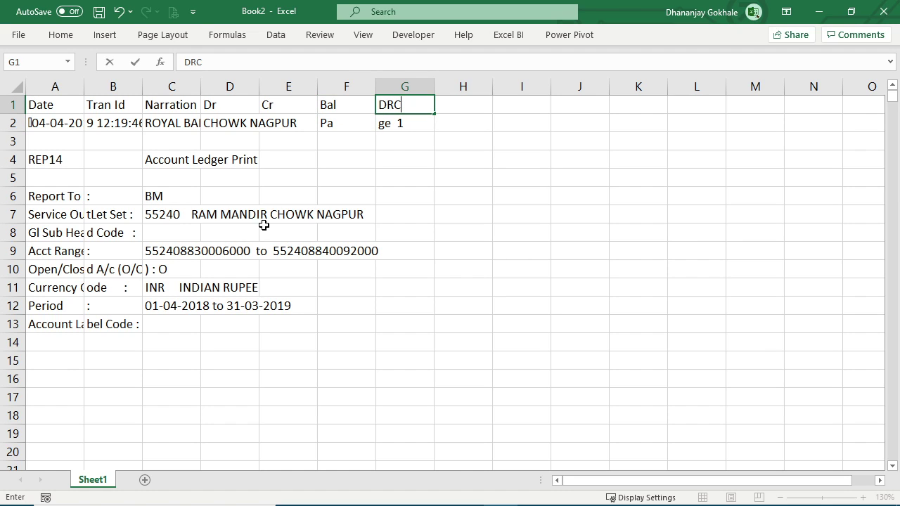
pyautogui.press('Return')
pyautogui.press('Up')
pyautogui.press('Right')
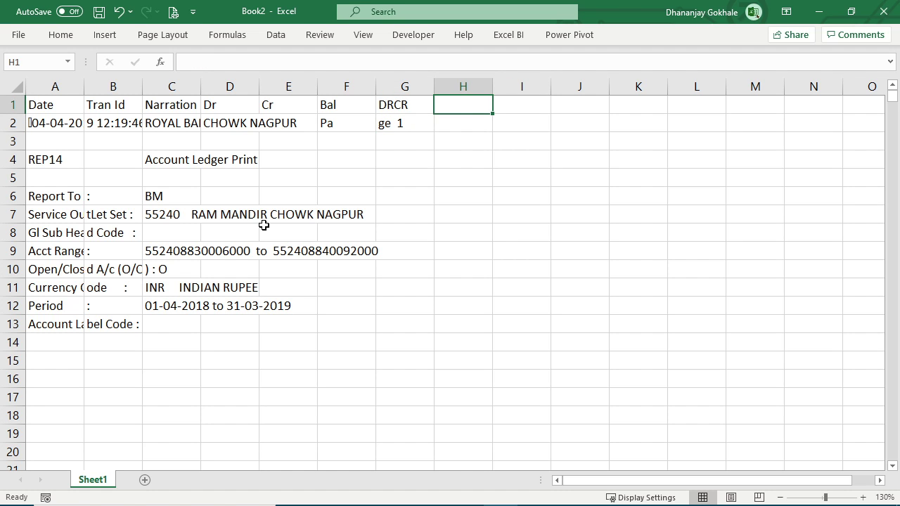
# Enter the column headings Remarks in H1 and Ref in I1, and return to A1.
pyautogui.write('Ref')
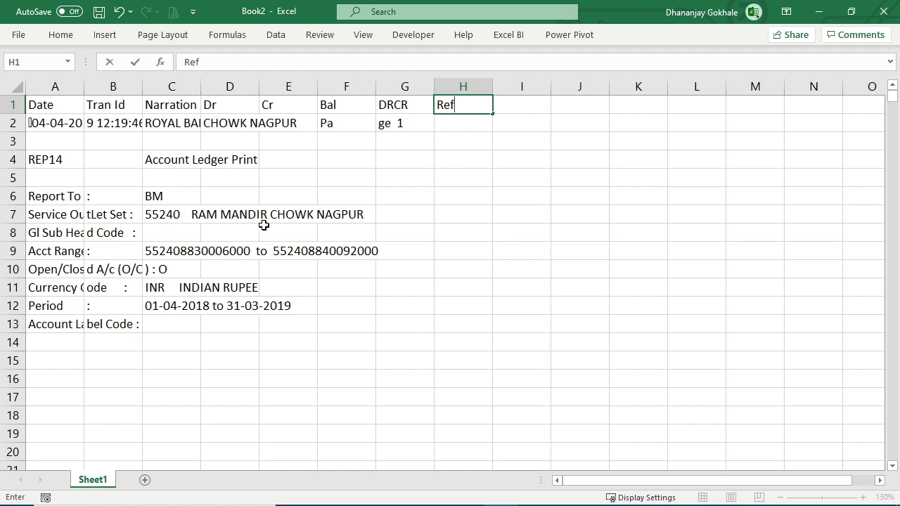
pyautogui.hotkey('alt', 'Tab')
pyautogui.hotkey('alt', 'Tab')
pyautogui.press('Escape')
pyautogui.write('Remarks')
pyautogui.press('Tab')
pyautogui.write('Ref')
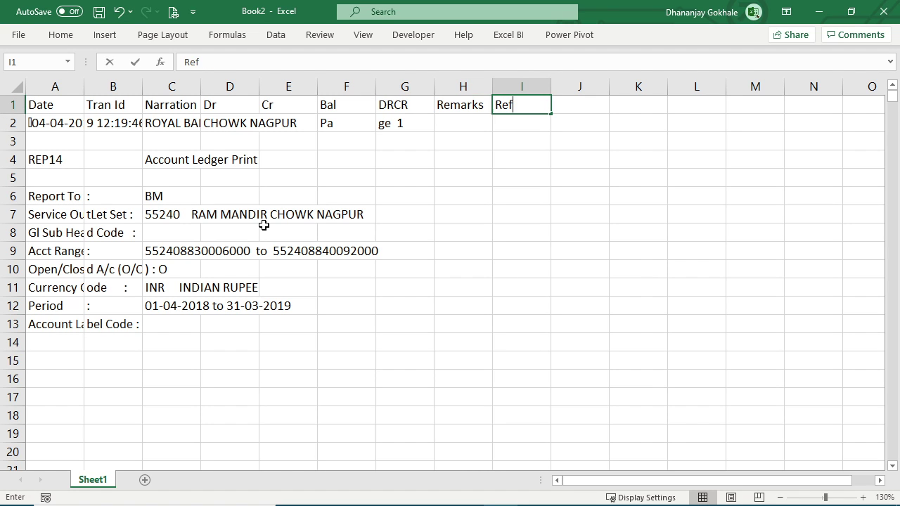
pyautogui.press('Return')
pyautogui.press('Up')
pyautogui.press('Left')
pyautogui.press('Left')
pyautogui.press('Left')
pyautogui.press('Left')
pyautogui.press('Left')
pyautogui.press('Left')
pyautogui.press('Left')
pyautogui.press('Left')
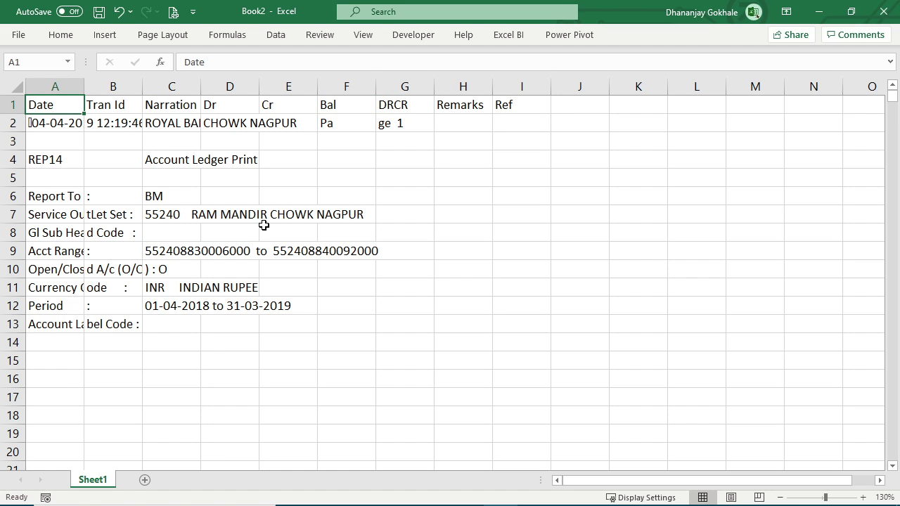
pyautogui.press('pagedown')
pyautogui.press('pageup')
pyautogui.hotkey('shift', 'space')
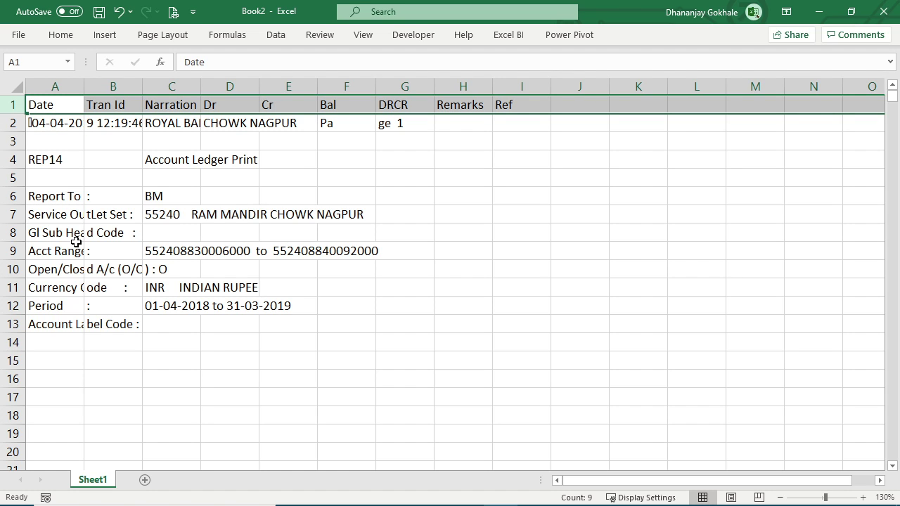
pyautogui.scroll(-8, 87, 243)
pyautogui.scroll(3, 87, 244)
pyautogui.scroll(5, 87, 244)
# Make the whole heading row 1 bold and fill it with a light blue shade.
pyautogui.click(80, 221)
pyautogui.click(51, 109)
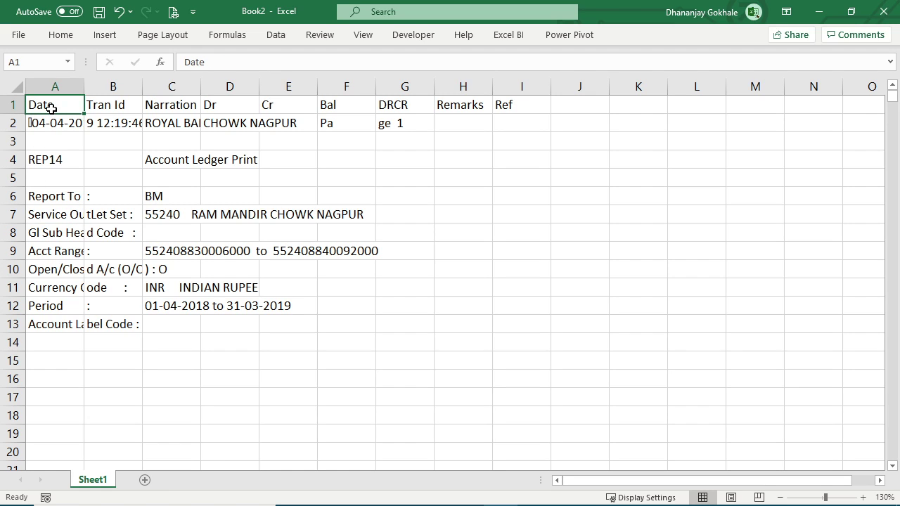
pyautogui.hotkey('shift', 'space')
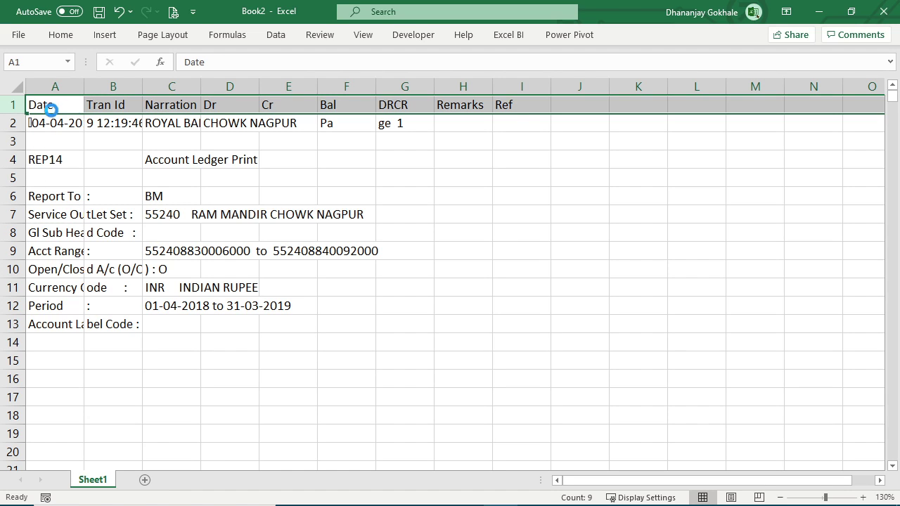
pyautogui.hotkey('ctrl', 'b')
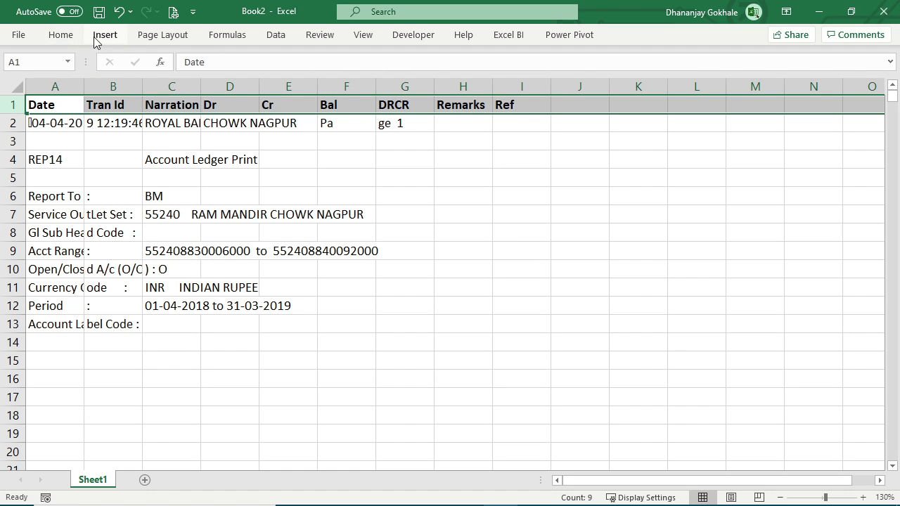
pyautogui.click(68, 39)
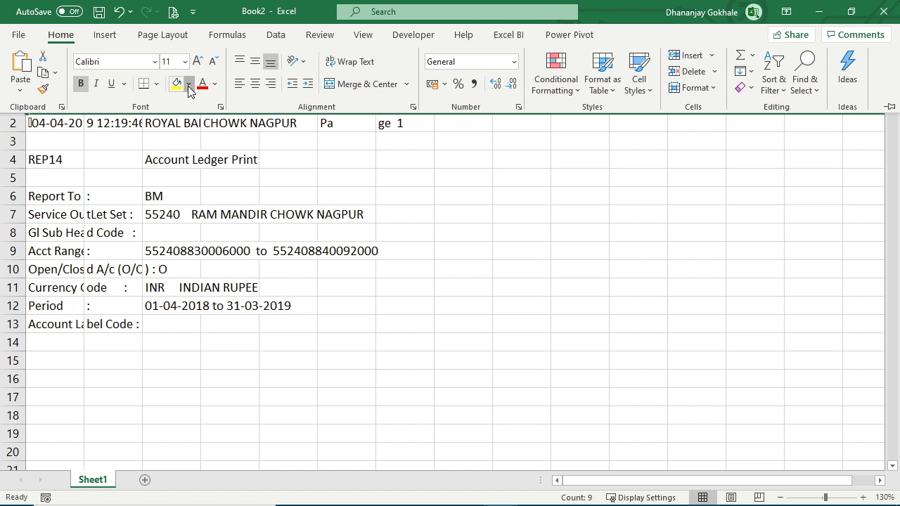
pyautogui.click(187, 84)
pyautogui.click(224, 143)
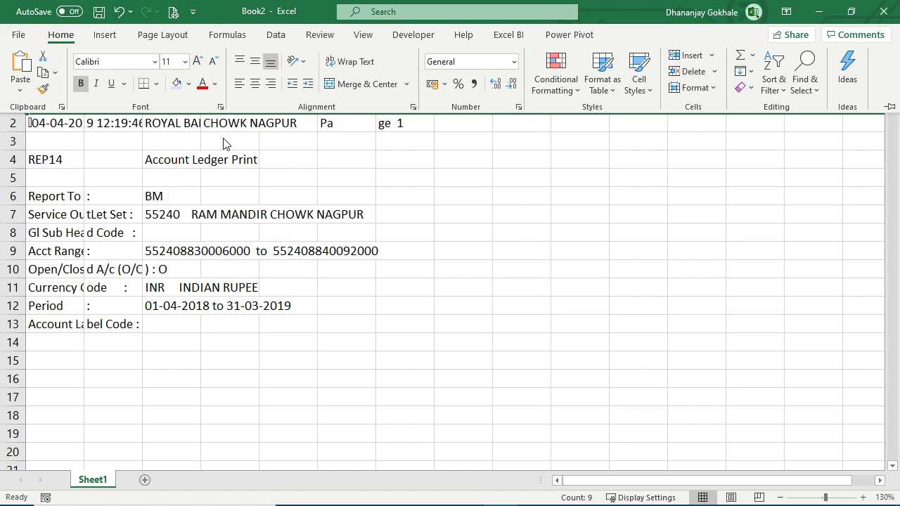
pyautogui.click(169, 172)
pyautogui.click(116, 156)
pyautogui.click(41, 113)
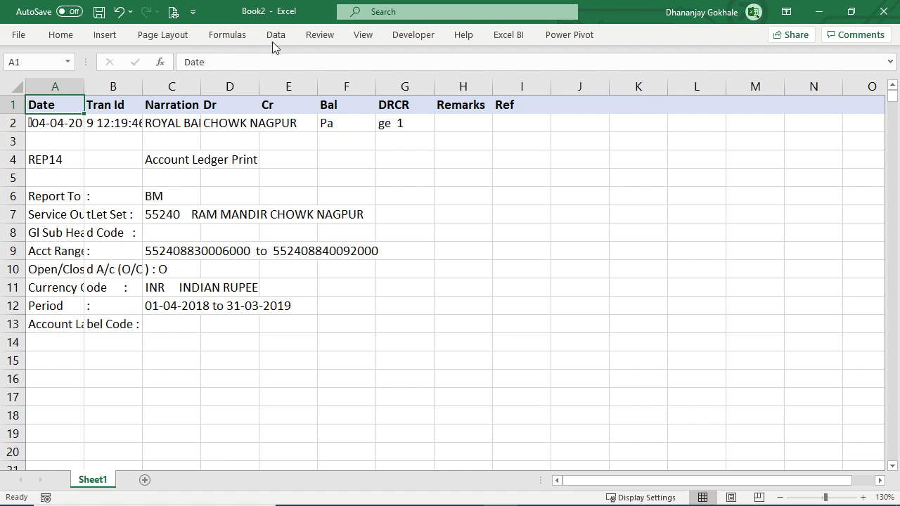
# Freeze the worksheet's top row, check the headings against the scrolled rows, and return to A1.
pyautogui.click(365, 37)
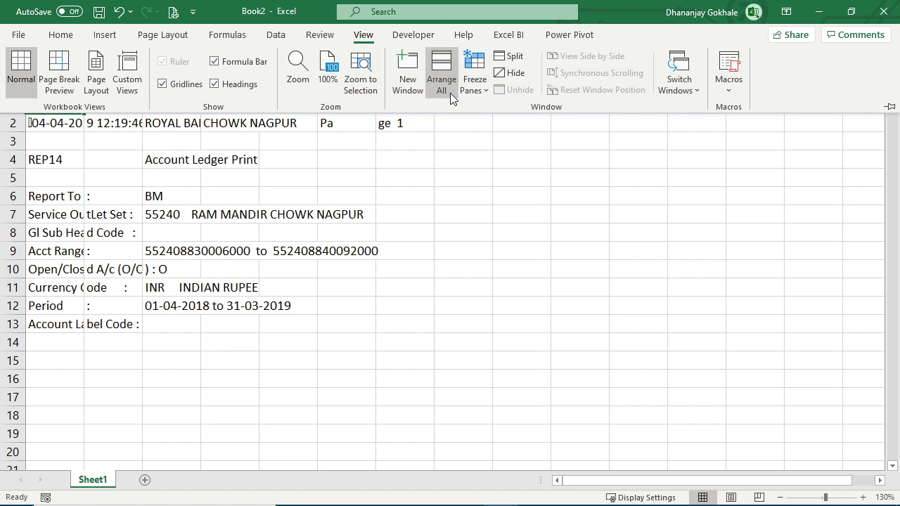
pyautogui.click(471, 90)
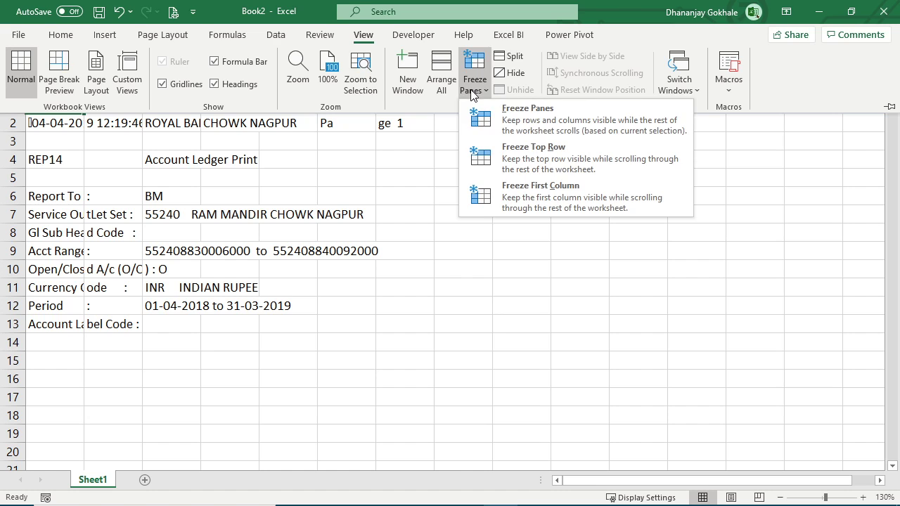
pyautogui.click(540, 151)
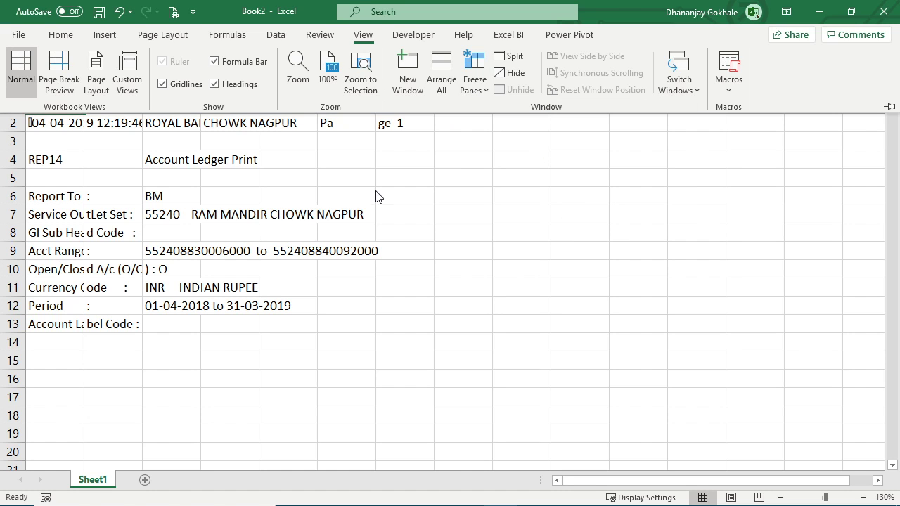
pyautogui.click(176, 197)
pyautogui.scroll(-3, 197, 184)
pyautogui.scroll(3, 197, 185)
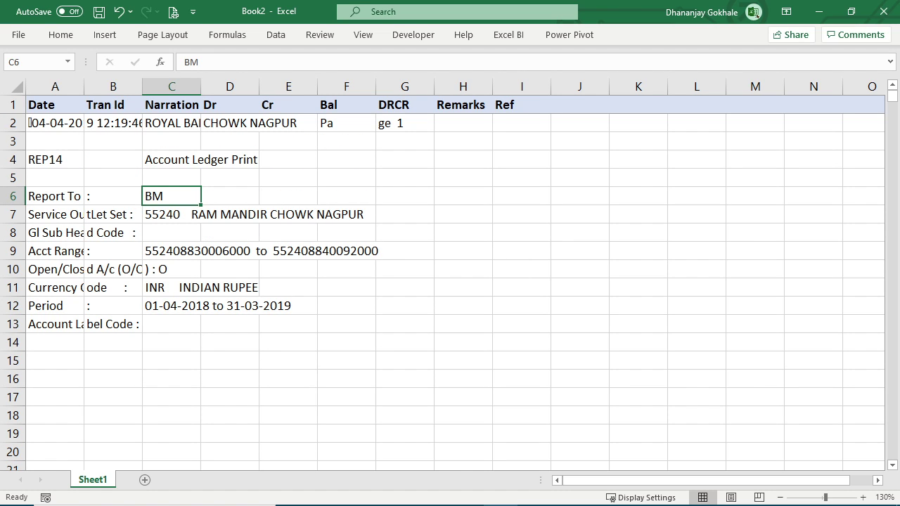
pyautogui.press('Up')
pyautogui.press('Up')
pyautogui.press('Up')
pyautogui.press('Up')
pyautogui.press('Up')
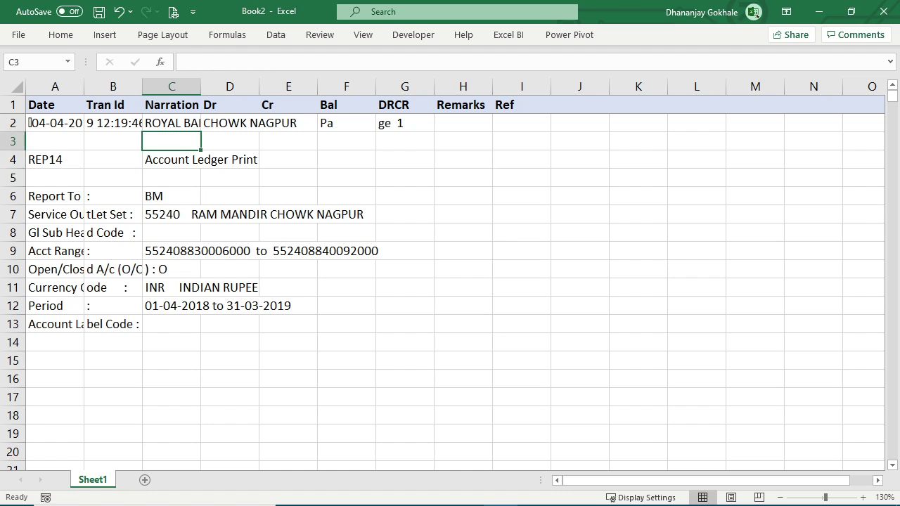
pyautogui.press('Left')
pyautogui.press('Left')
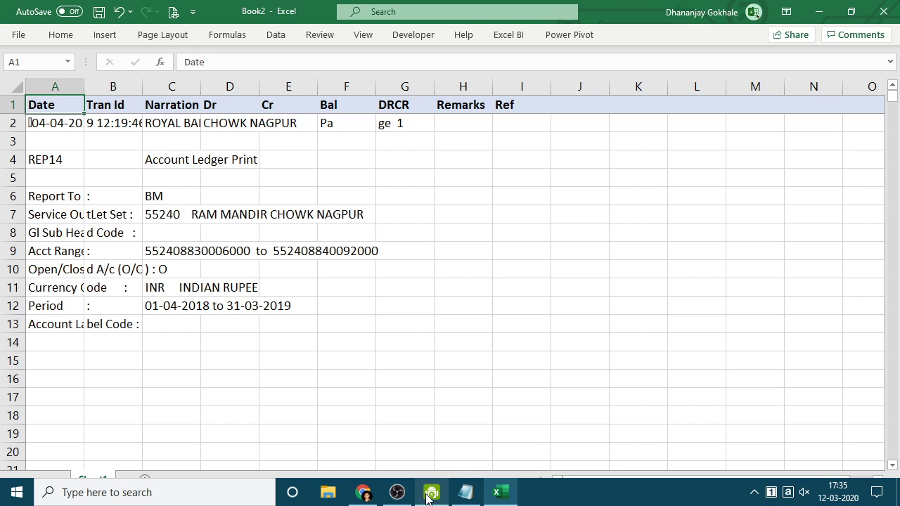
# Switch to Notepad and examine the newspaper bill transactions and the Account No line above their headings.
pyautogui.moveTo(424, 498)
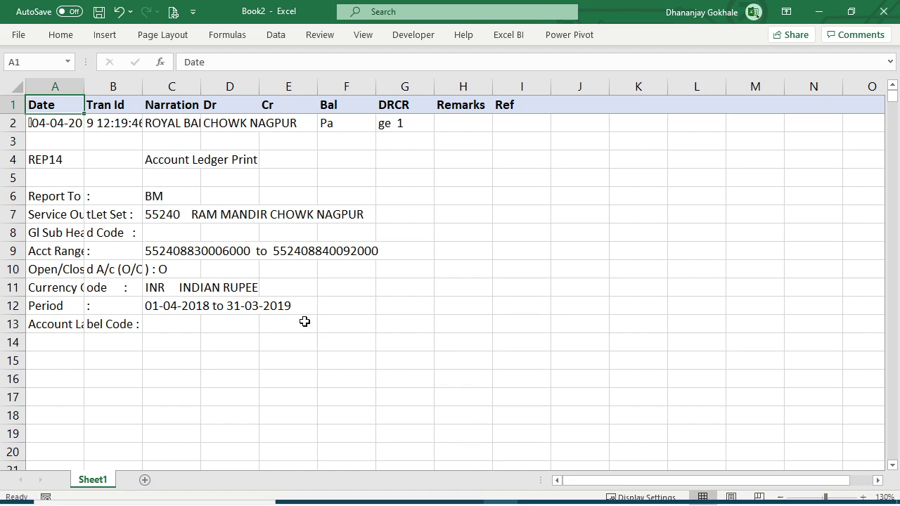
pyautogui.click(465, 499)
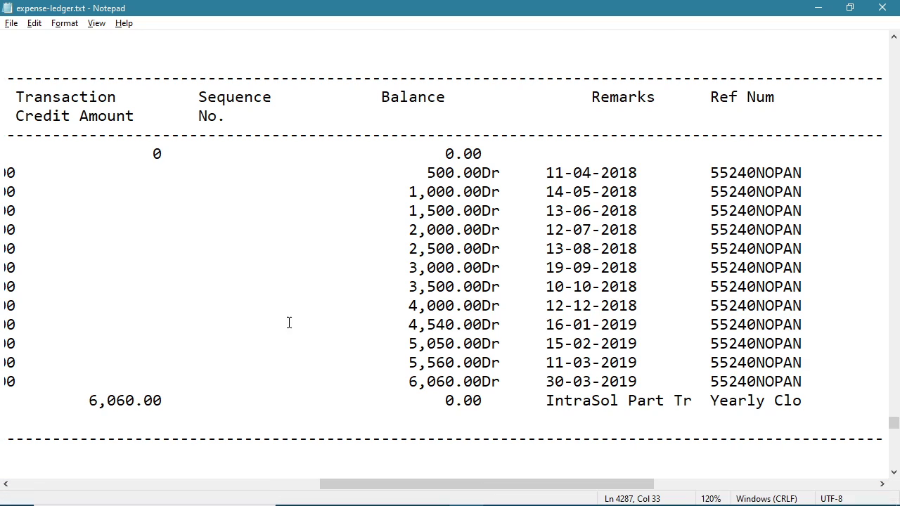
pyautogui.moveTo(398, 483); pyautogui.dragTo(90, 483)
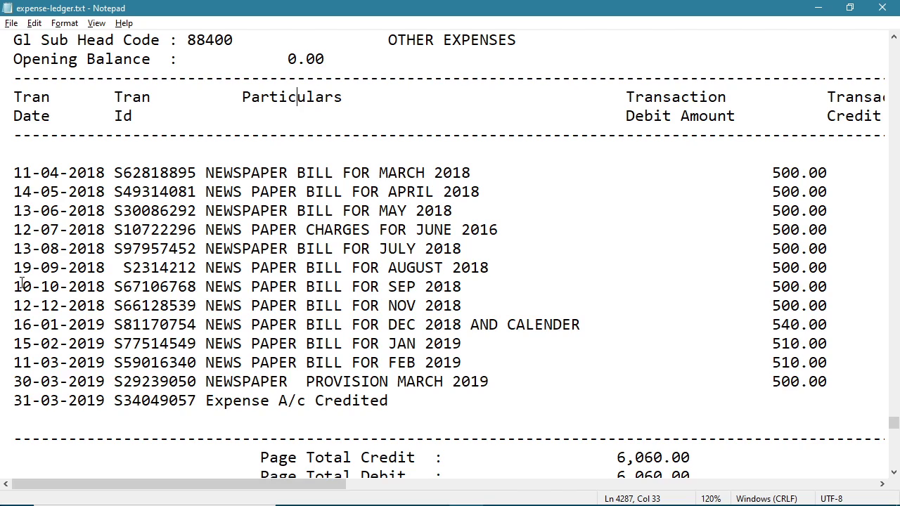
pyautogui.scroll(3, 17, 221)
pyautogui.scroll(-2, 18, 222)
pyautogui.moveTo(9, 229); pyautogui.dragTo(297, 362)
pyautogui.scroll(1, 144, 197)
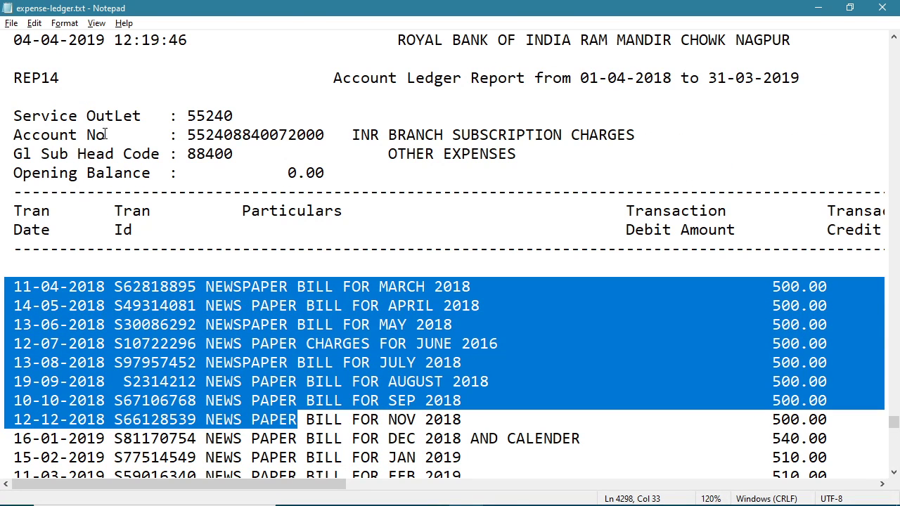
pyautogui.scroll(1, 66, 155)
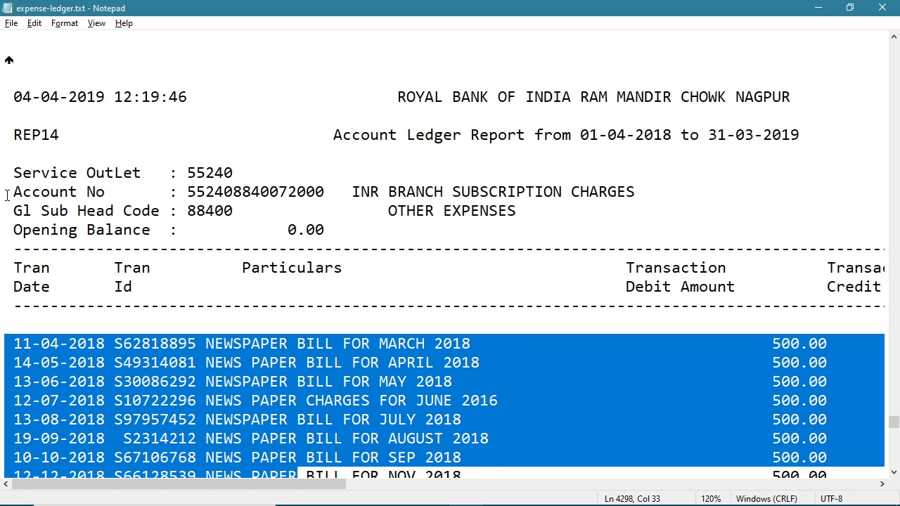
pyautogui.moveTo(6, 195); pyautogui.dragTo(445, 192)
pyautogui.click(532, 176)
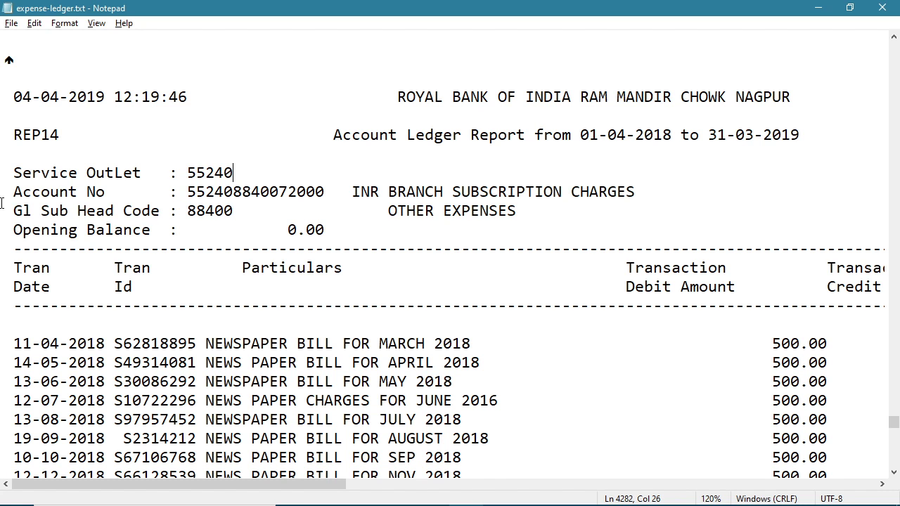
# Compare the transaction lines starting 11-04-2018 with the Account No line for INR BRANCH SUBSCRIPTION CHARGES.
pyautogui.scroll(-2, 2, 272)
pyautogui.moveTo(2, 229); pyautogui.dragTo(123, 305)
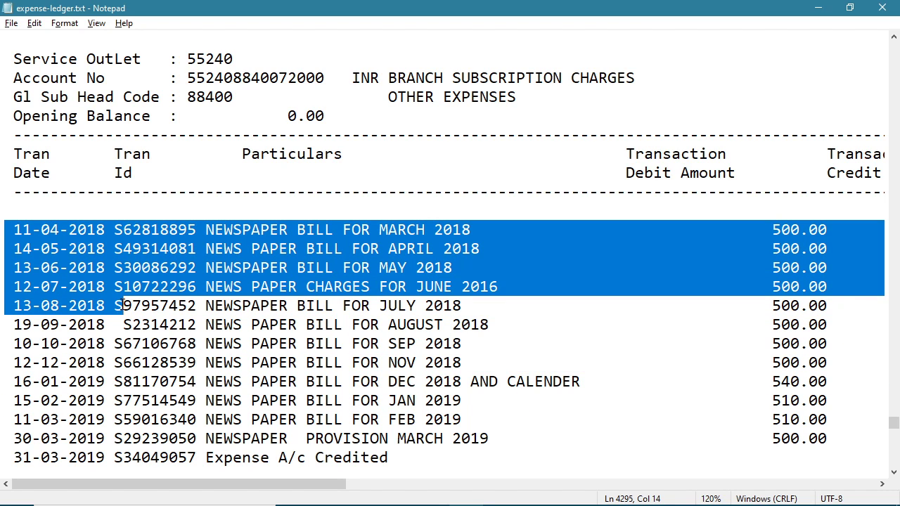
pyautogui.click(10, 230)
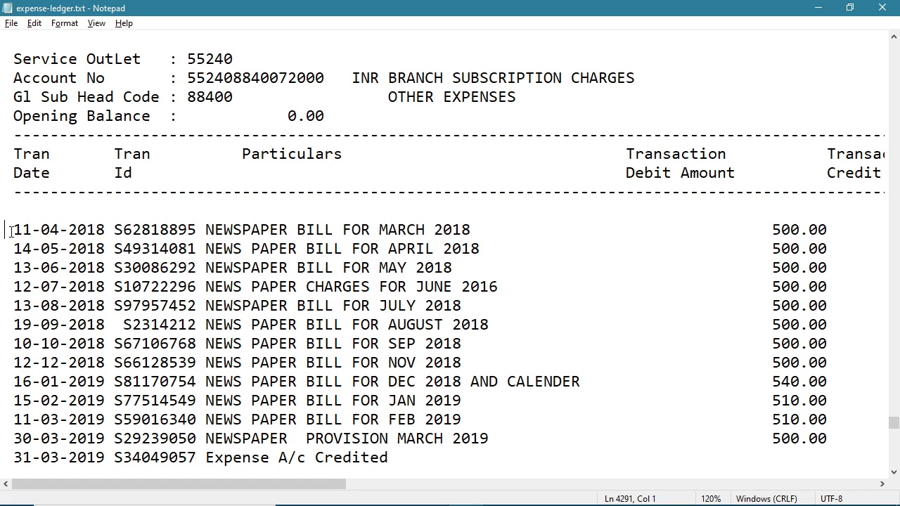
pyautogui.moveTo(10, 230); pyautogui.dragTo(358, 305)
pyautogui.click(242, 324)
pyautogui.click(110, 174)
pyautogui.scroll(1, 112, 173)
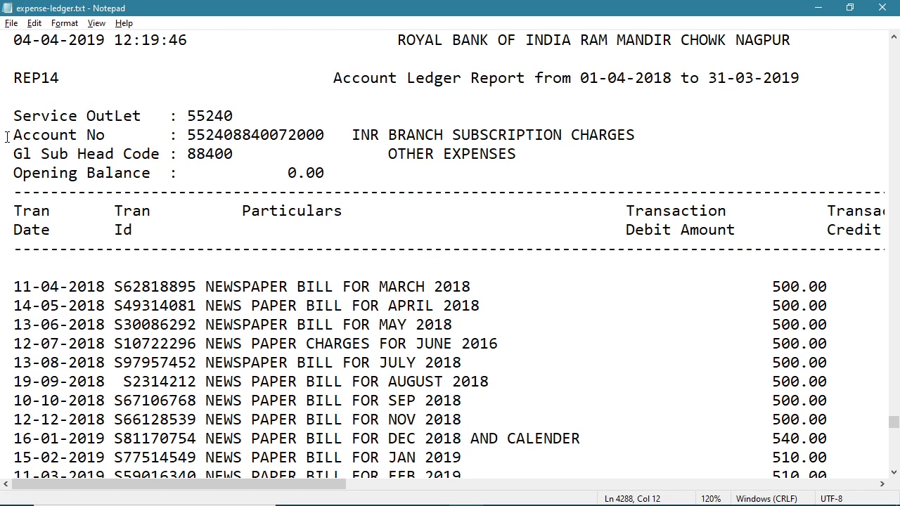
pyautogui.moveTo(6, 136); pyautogui.dragTo(638, 135)
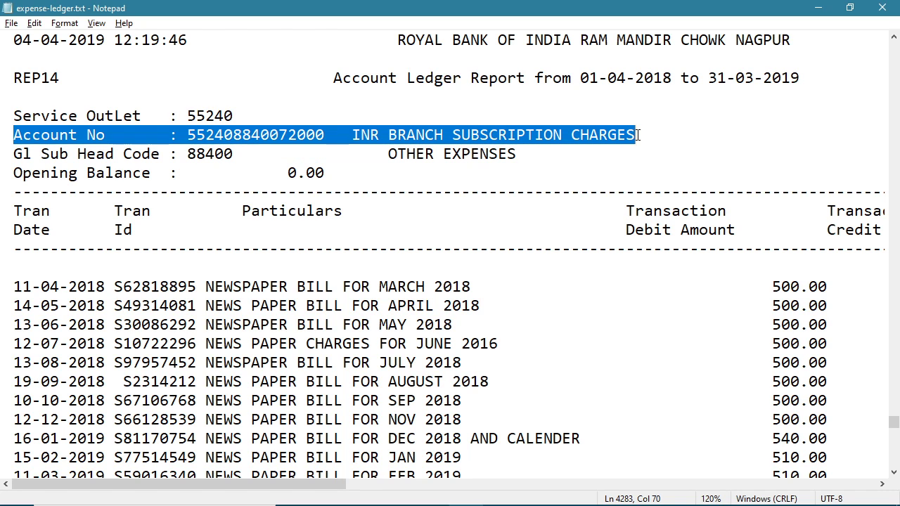
pyautogui.click(471, 136)
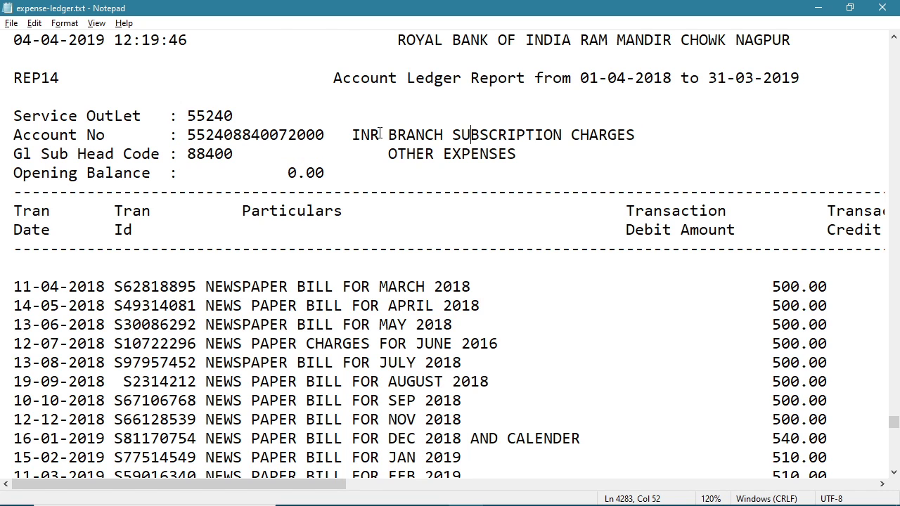
# Examine the Account No line for INR BRANCH SUBSCRIPTION CHARGES together with the newspaper bill transactions listed beneath it.
pyautogui.click(380, 134)
pyautogui.hotkey('alt', 'Tab')
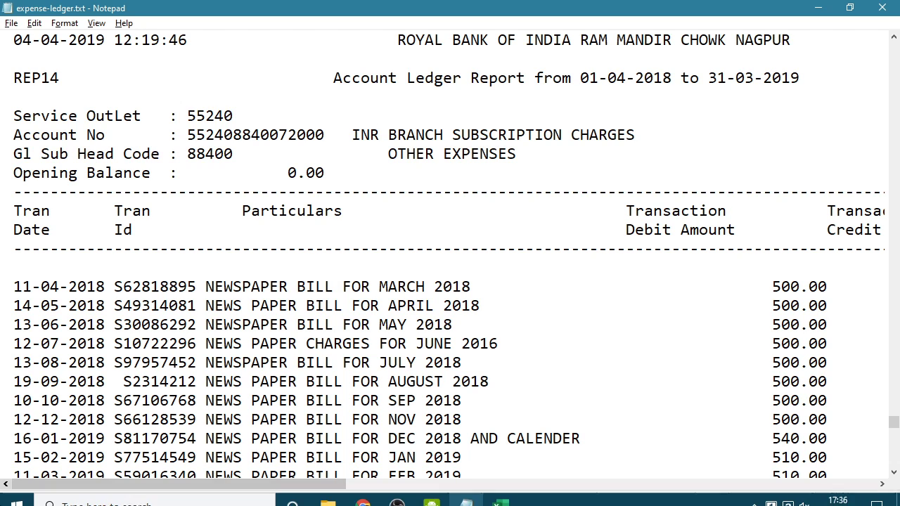
pyautogui.click(223, 305)
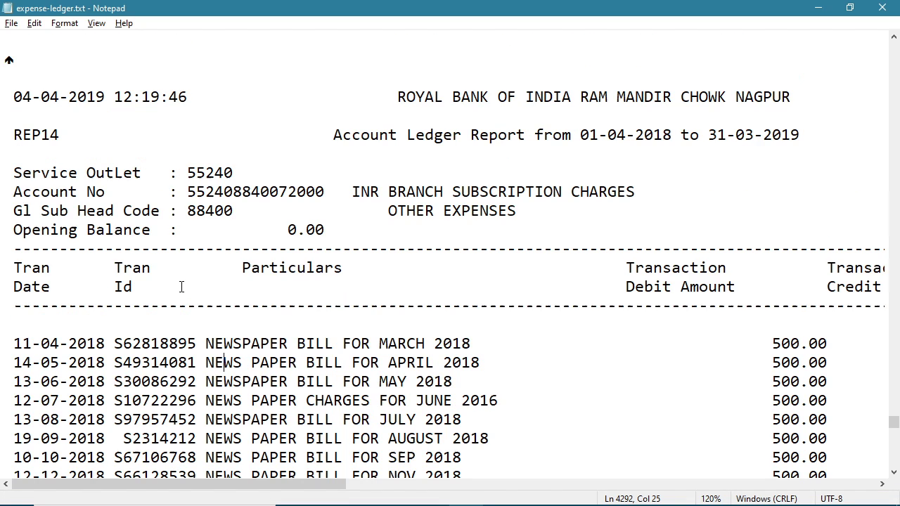
pyautogui.moveTo(6, 286); pyautogui.dragTo(218, 343)
pyautogui.click(70, 134)
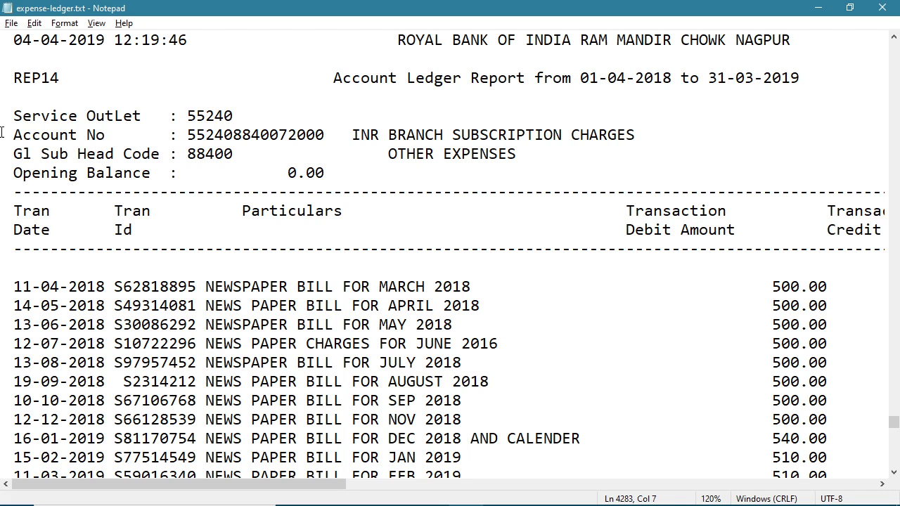
pyautogui.moveTo(6, 134); pyautogui.dragTo(572, 137)
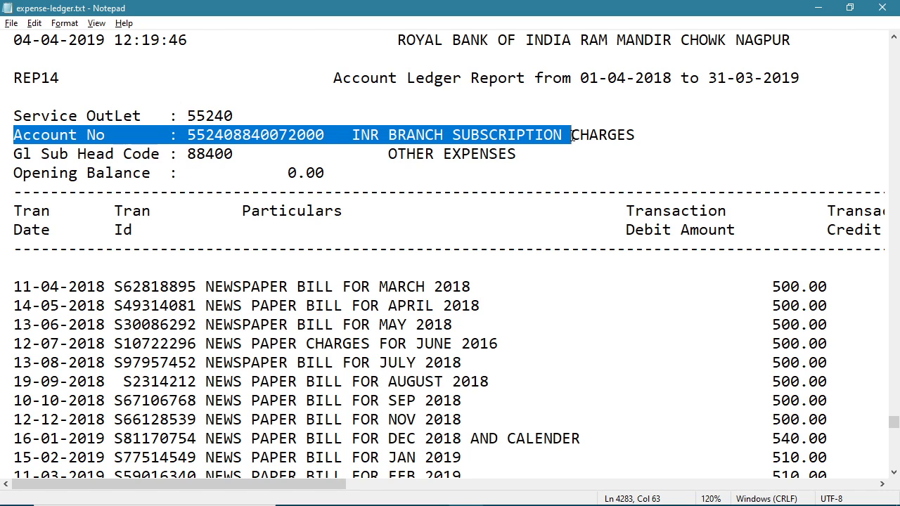
pyautogui.scroll(1, 211, 211)
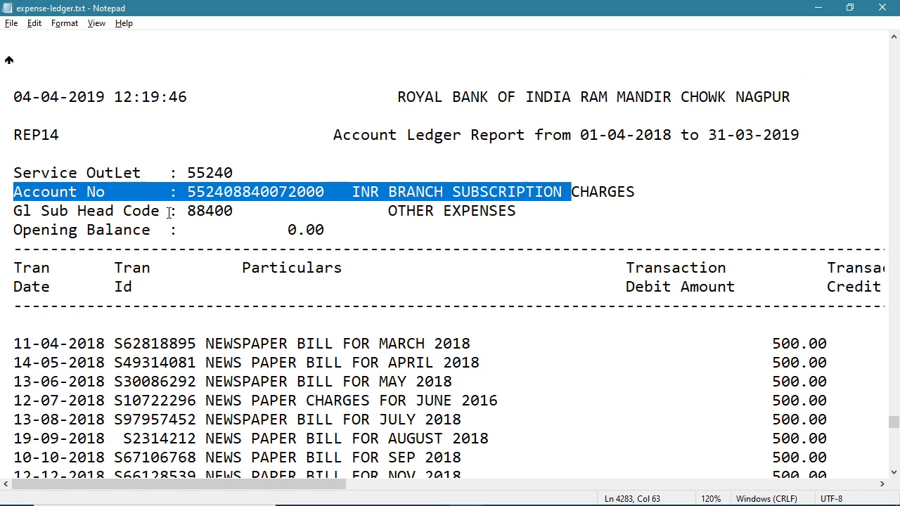
pyautogui.scroll(-2, 67, 186)
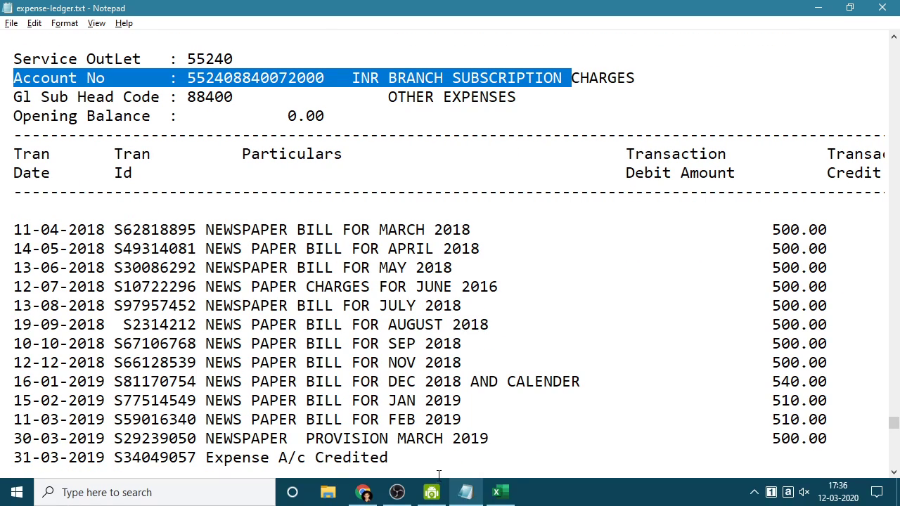
# Switch to Excel, turn on filtering for the whole data range from A1 to J4732, and return to A1.
pyautogui.click(504, 495)
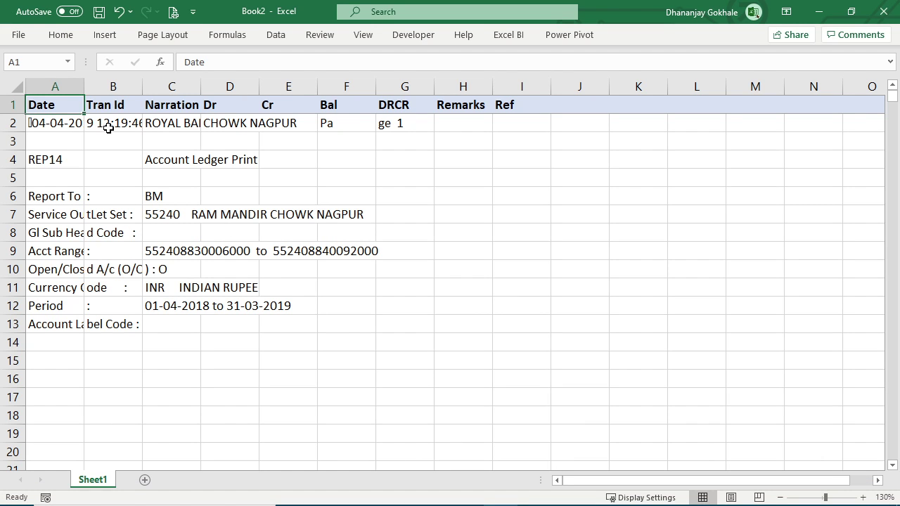
pyautogui.click(87, 142)
pyautogui.press('Up')
pyautogui.press('Up')
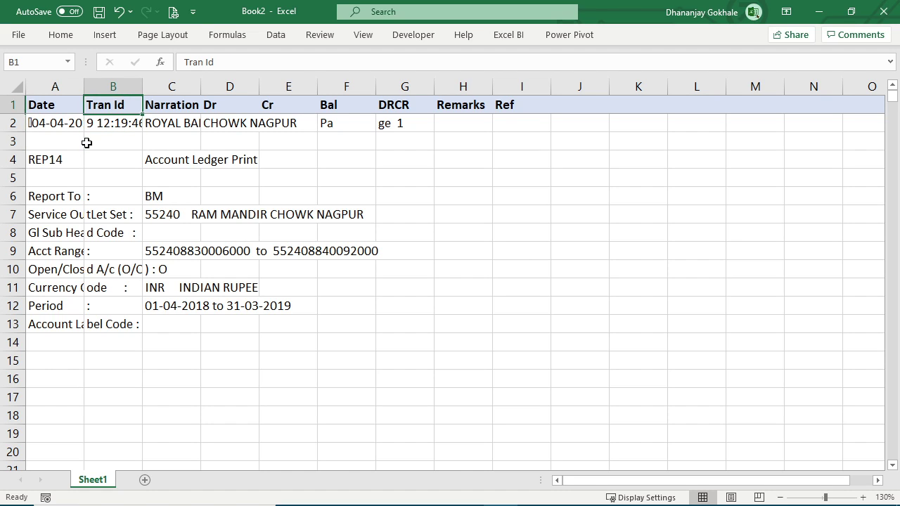
pyautogui.press('Left')
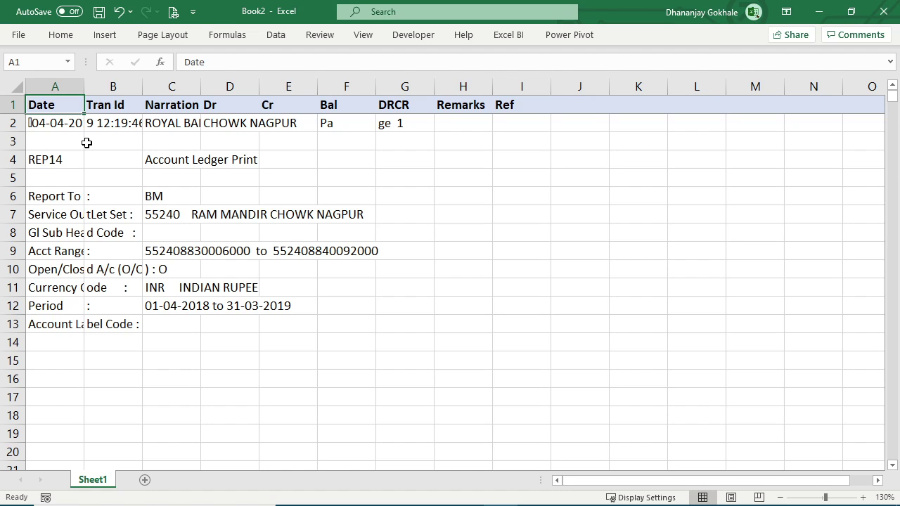
pyautogui.press('Down')
pyautogui.press('Up')
pyautogui.hotkey('ctrl', 'shift', 'End')
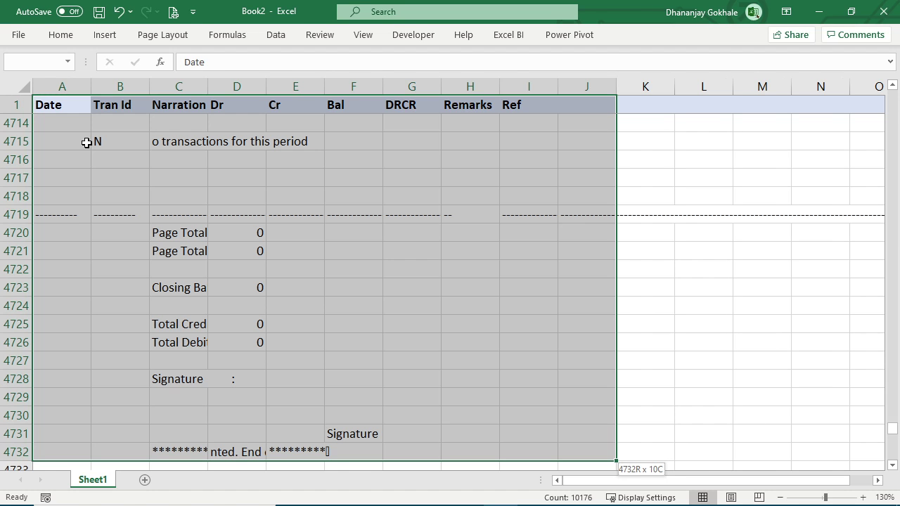
pyautogui.click(275, 34)
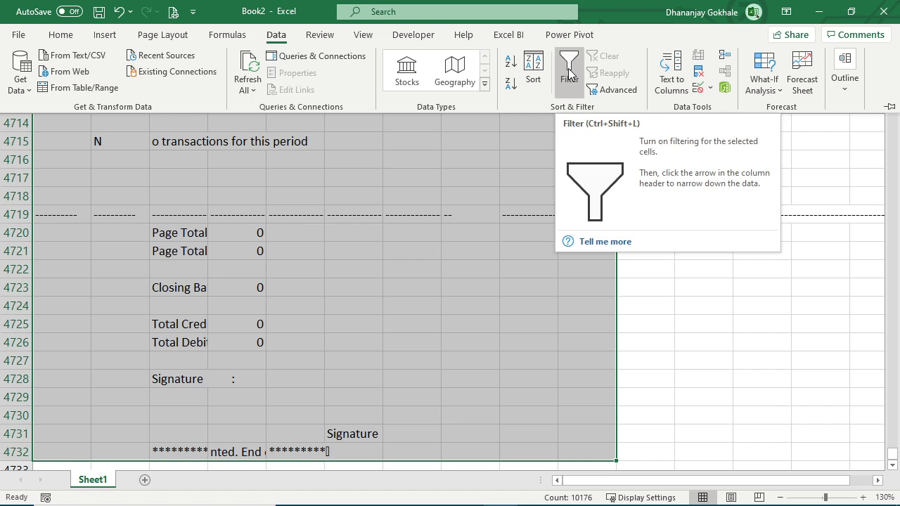
pyautogui.click(568, 68)
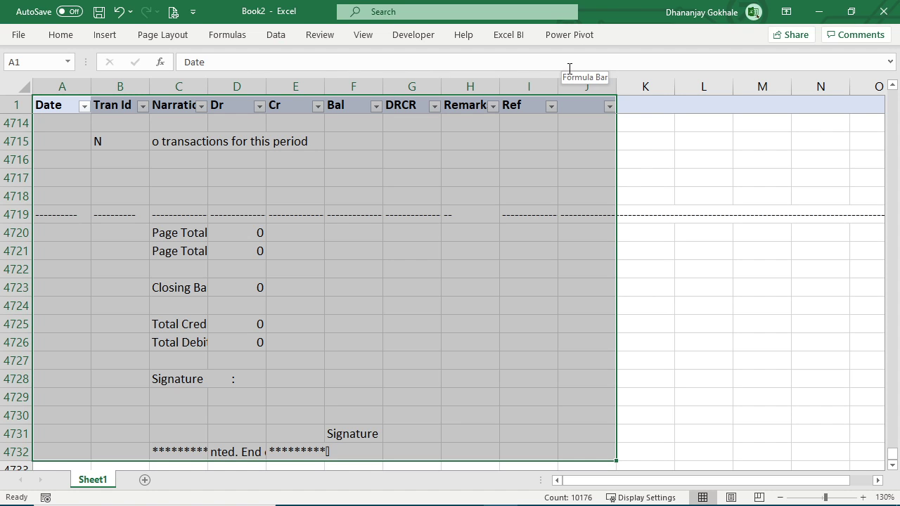
pyautogui.click(258, 196)
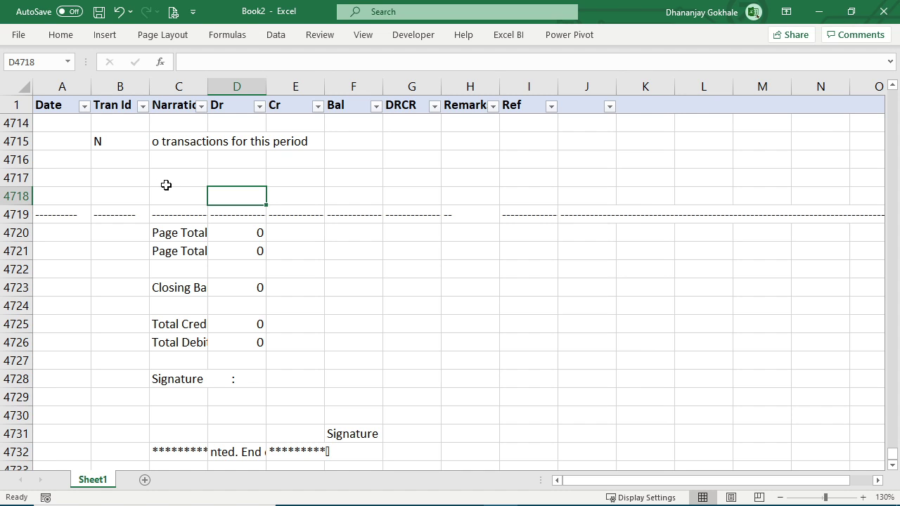
pyautogui.click(62, 106)
pyautogui.scroll(4, 91, 135)
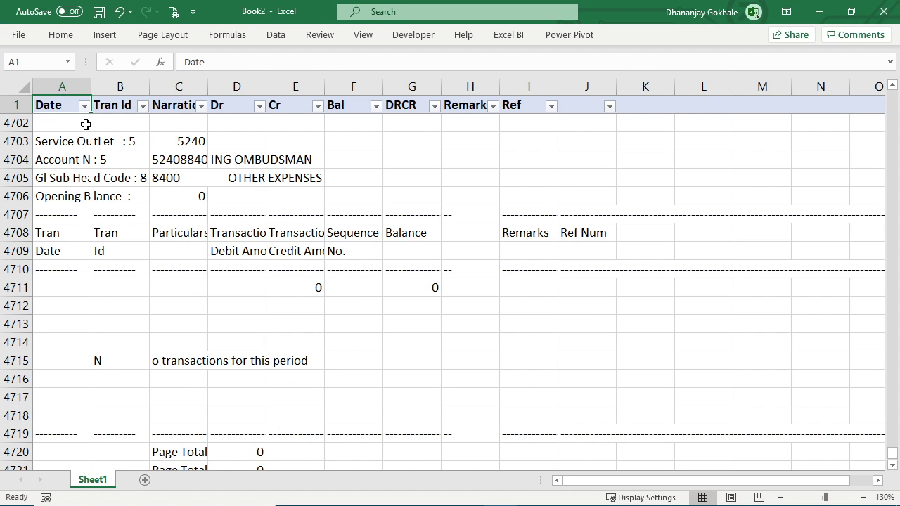
pyautogui.hotkey('ctrl', 'Home')
pyautogui.press('Up')
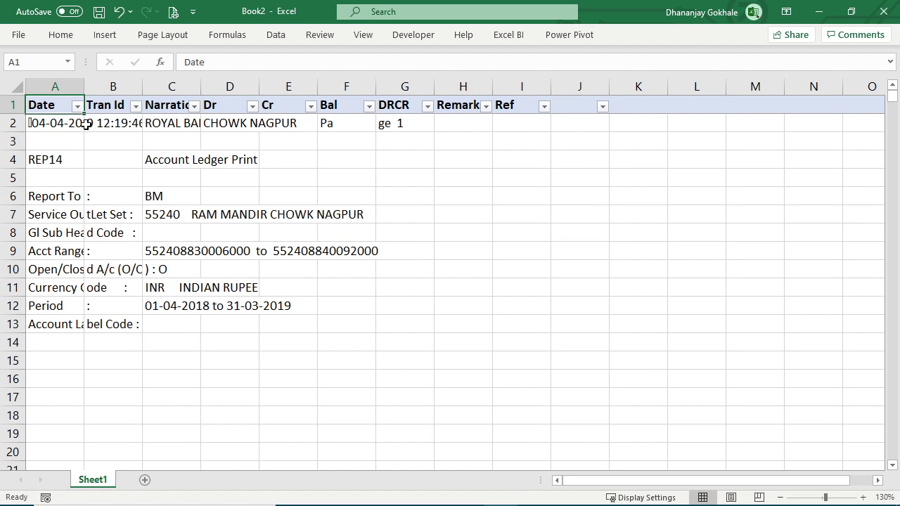
# Filter the Date column to exclude 2019, 2018 and Account No entries, and check the rows still listed.
pyautogui.click(77, 107)
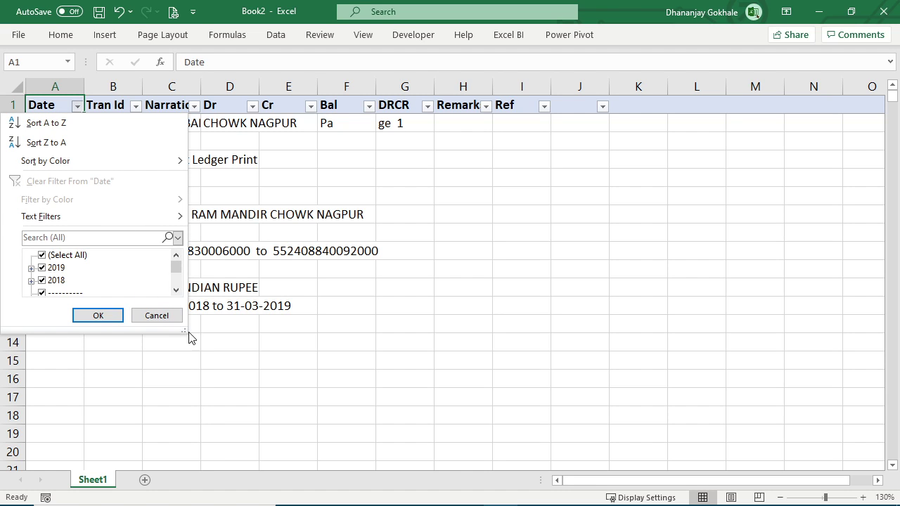
pyautogui.moveTo(186, 334); pyautogui.dragTo(234, 457)
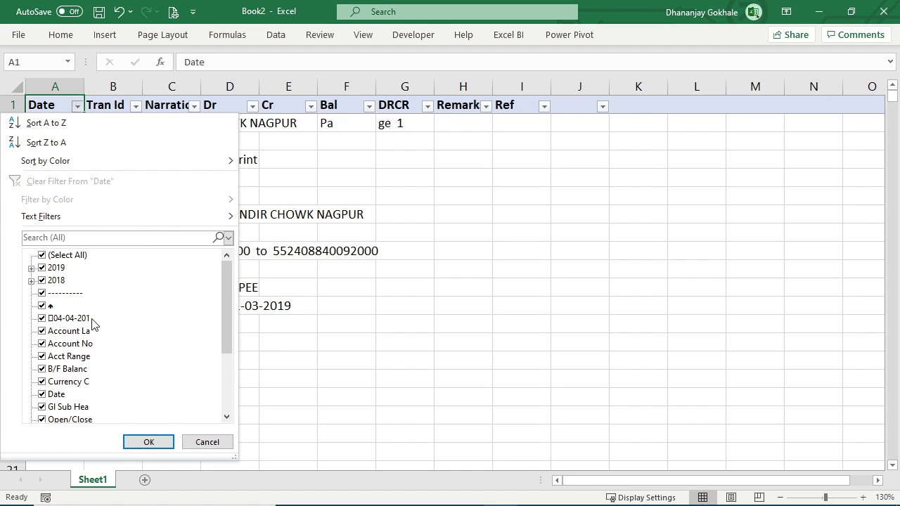
pyautogui.click(41, 269)
pyautogui.click(42, 281)
pyautogui.moveTo(228, 308); pyautogui.dragTo(229, 316)
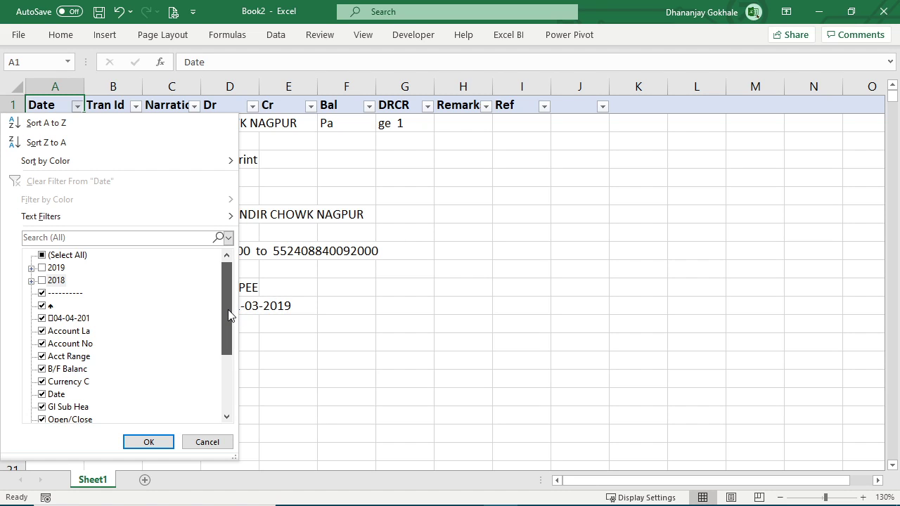
pyautogui.click(43, 344)
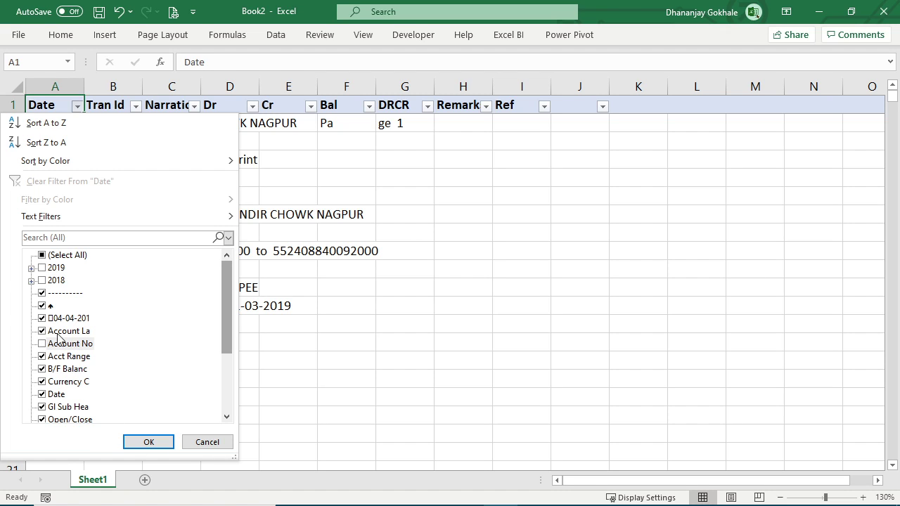
pyautogui.click(148, 444)
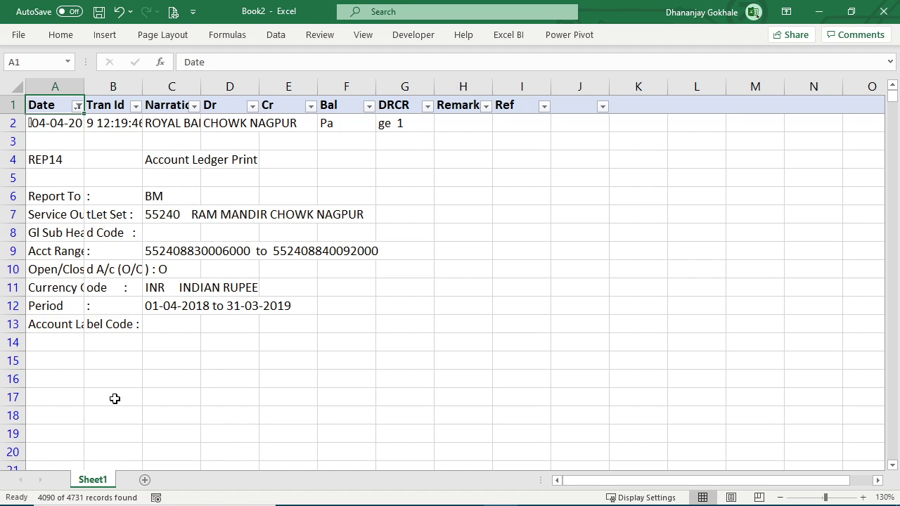
pyautogui.scroll(-20, 139, 209)
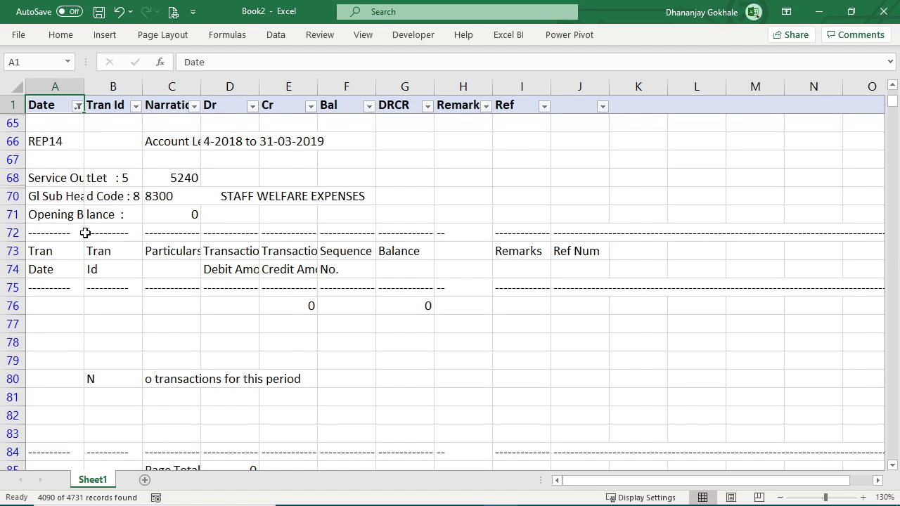
pyautogui.scroll(-20, 85, 233)
pyautogui.scroll(5, 118, 242)
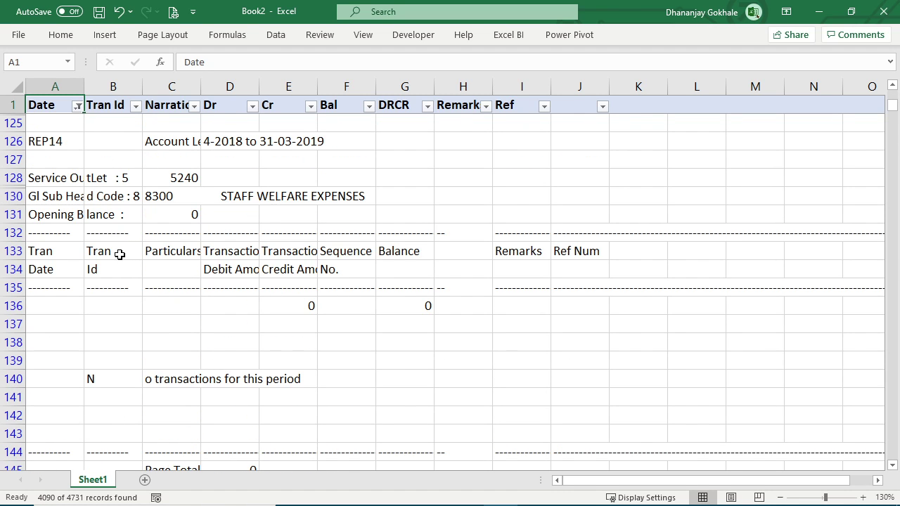
pyautogui.scroll(-7, 112, 265)
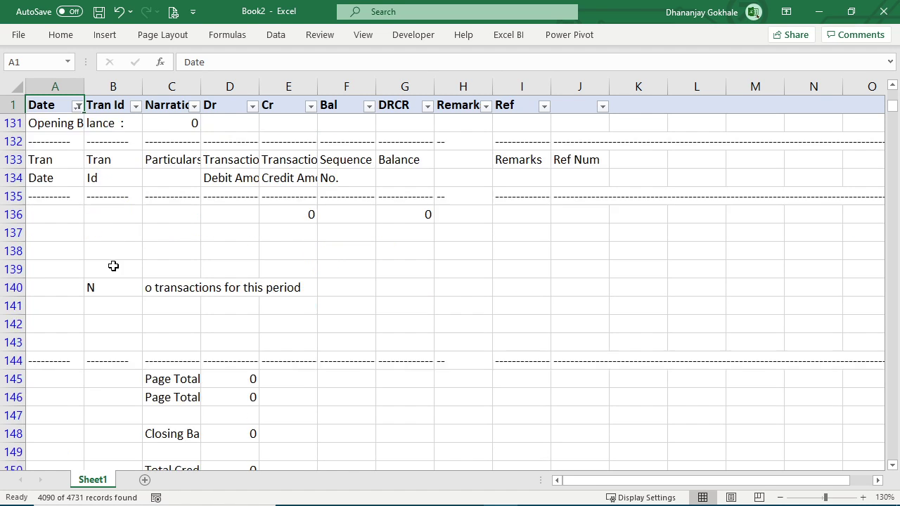
pyautogui.scroll(20, 132, 289)
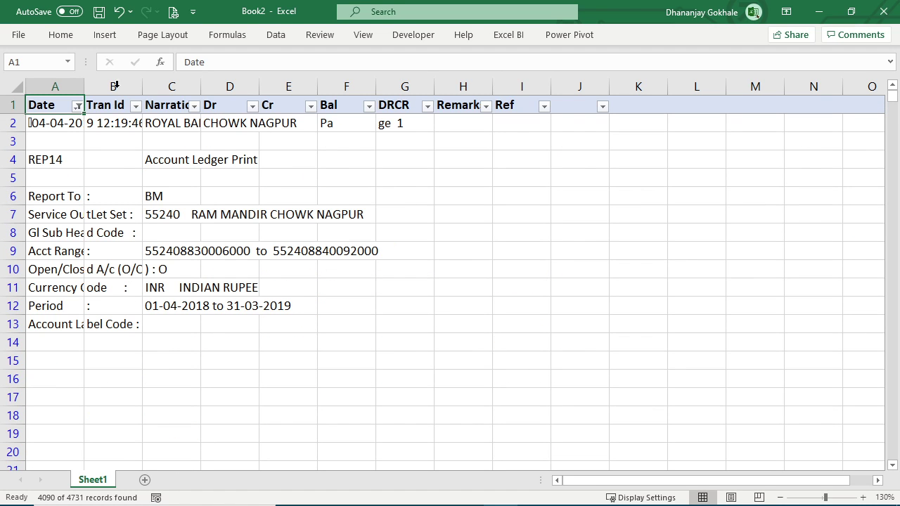
# Save the workbook on the Desktop as an Excel Workbook named epense.
pyautogui.click(98, 14)
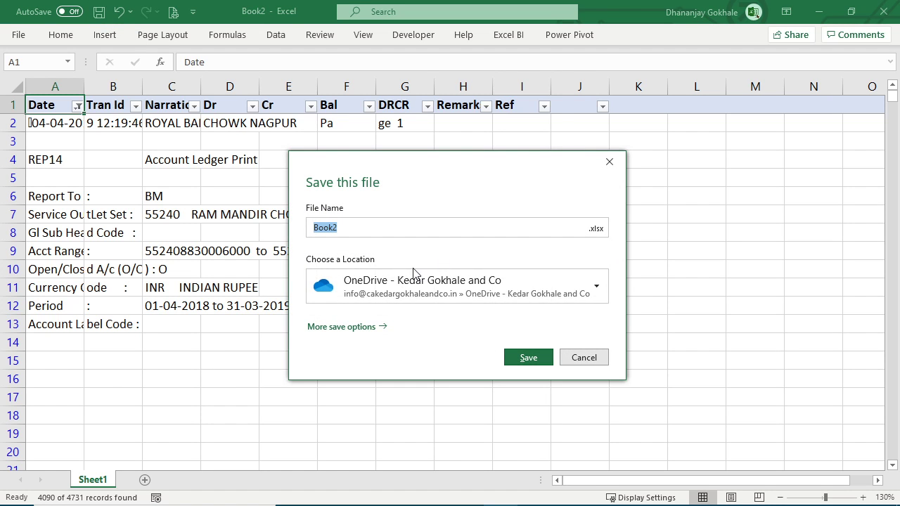
pyautogui.click(350, 329)
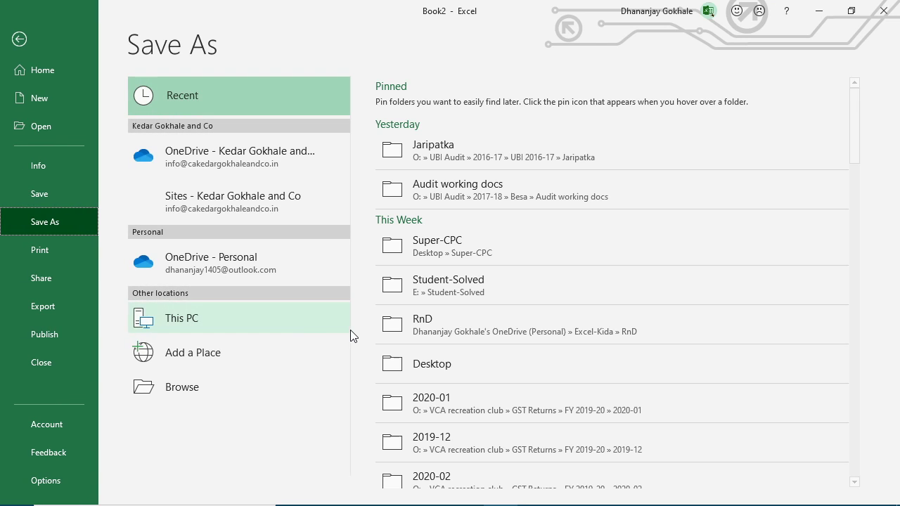
pyautogui.click(211, 395)
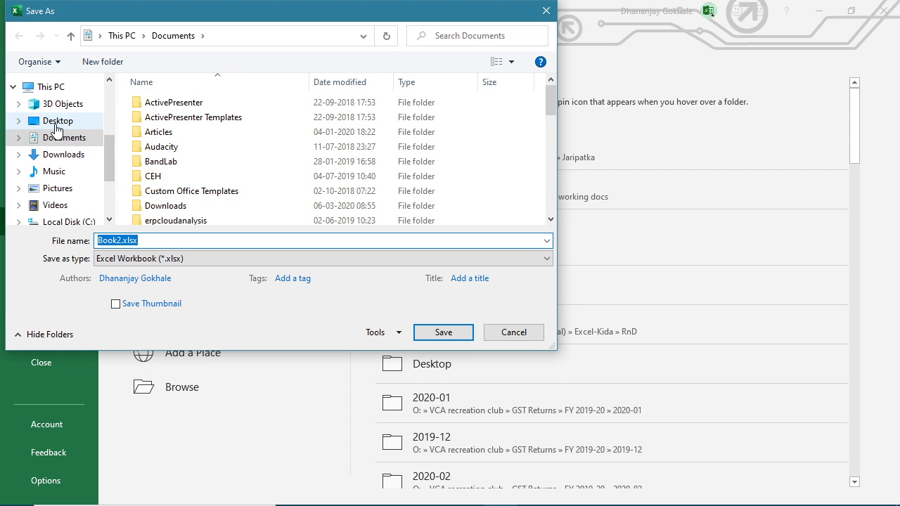
pyautogui.click(58, 122)
pyautogui.click(162, 241)
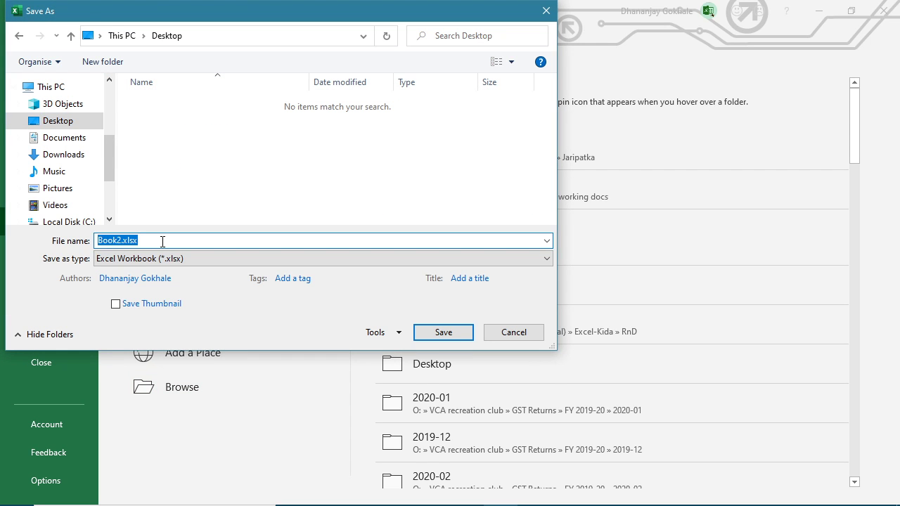
pyautogui.write('e')
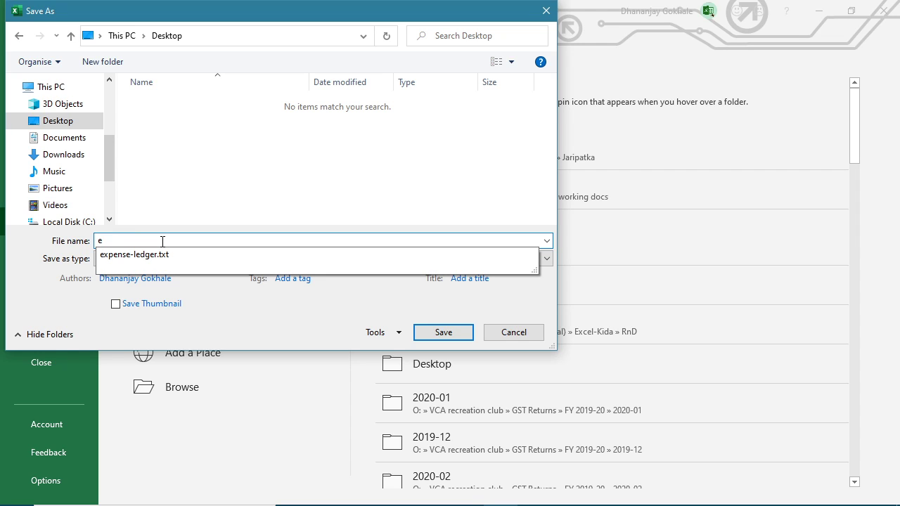
pyautogui.write('pense')
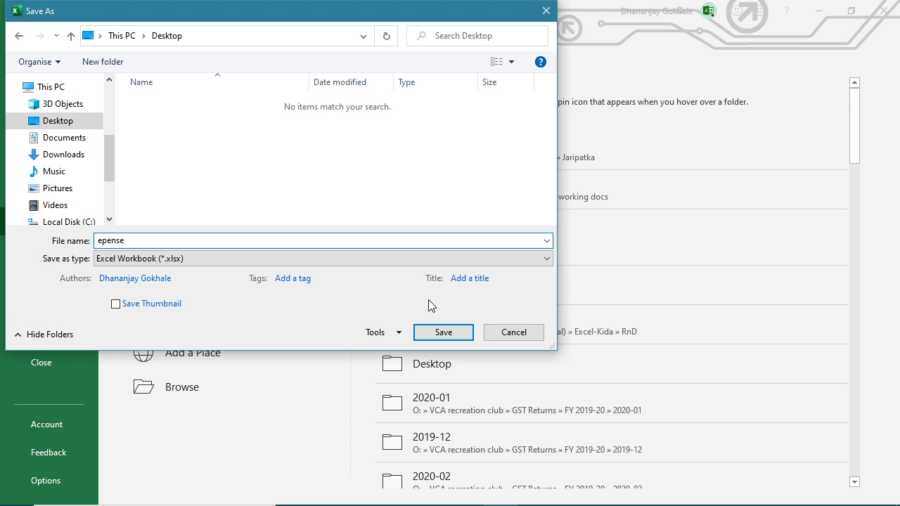
pyautogui.press('Return')
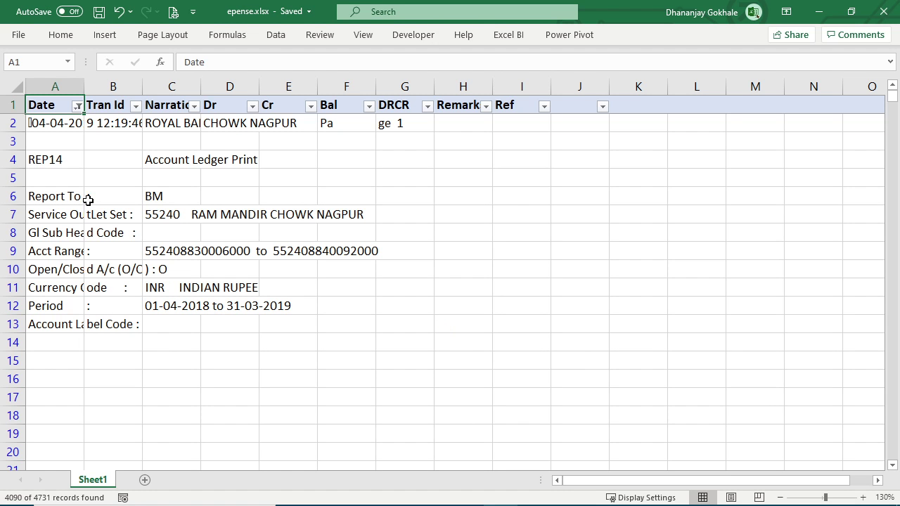
# Select only the visible cells of the filtered data from A2 to the last used cell, J4732.
pyautogui.click(44, 123)
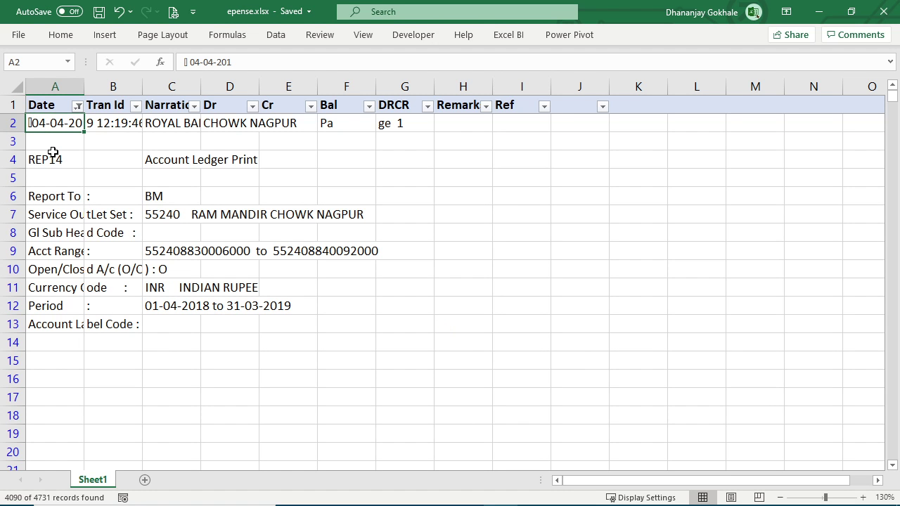
pyautogui.click(52, 143)
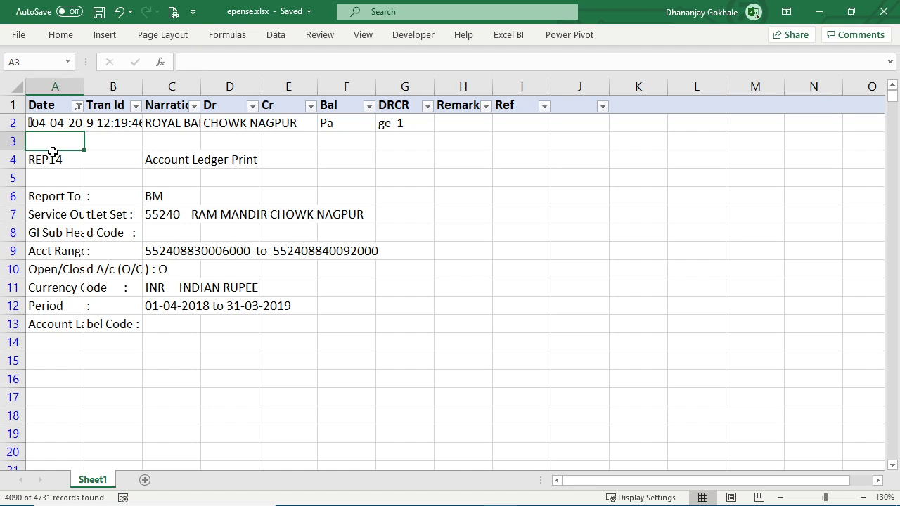
pyautogui.hotkey('ctrl', 'Home')
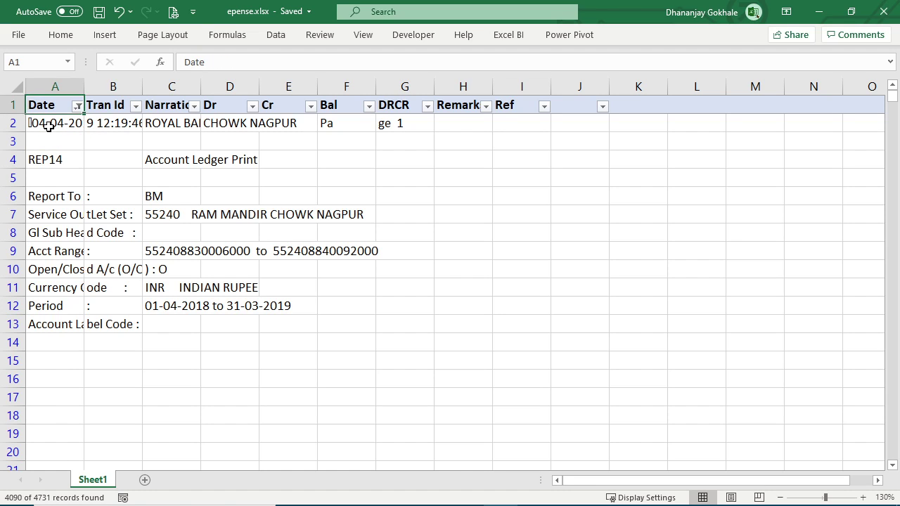
pyautogui.click(49, 125)
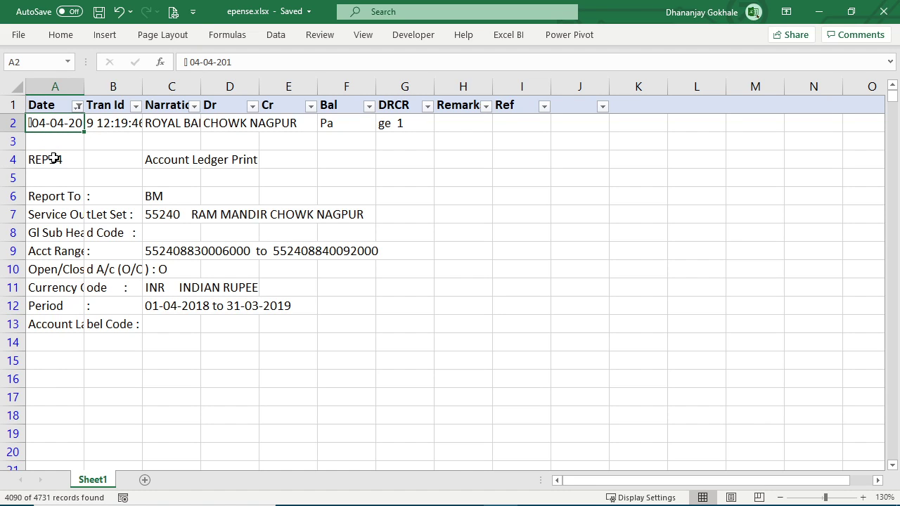
pyautogui.hotkey('ctrl', 'shift', 'End')
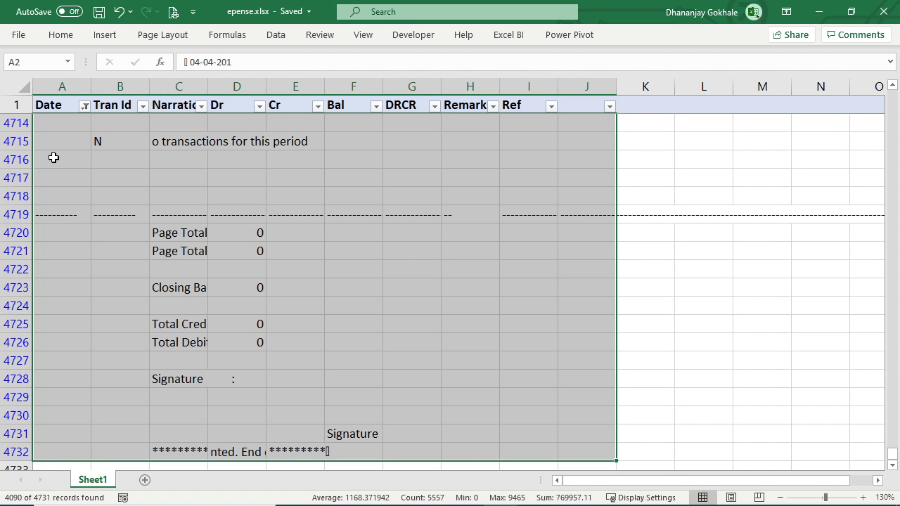
pyautogui.click(62, 35)
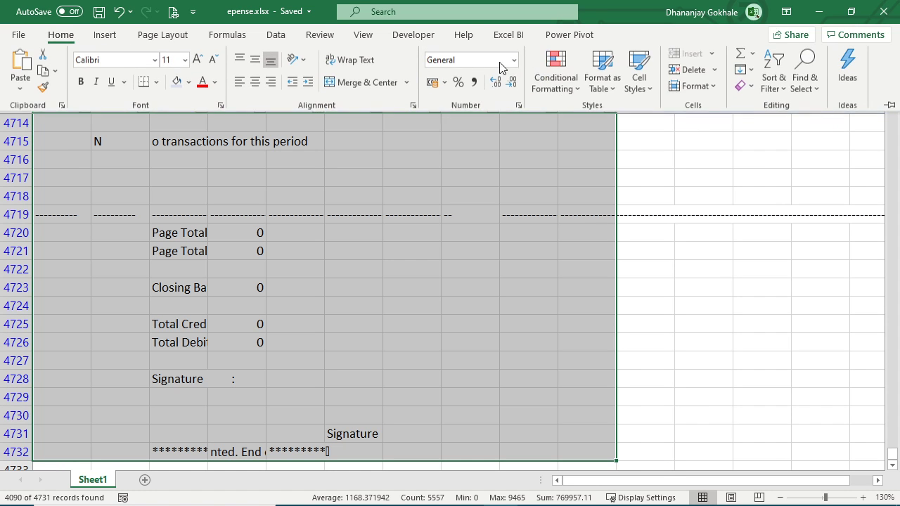
pyautogui.click(806, 83)
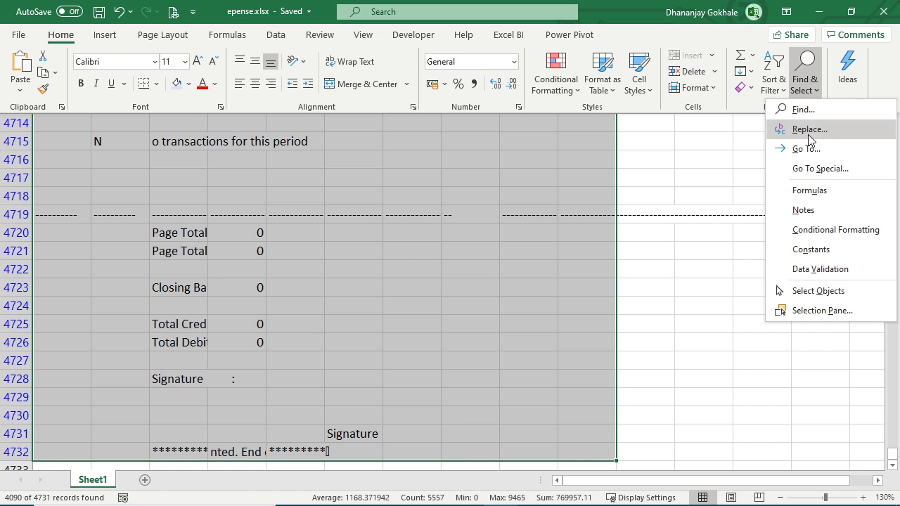
pyautogui.click(814, 169)
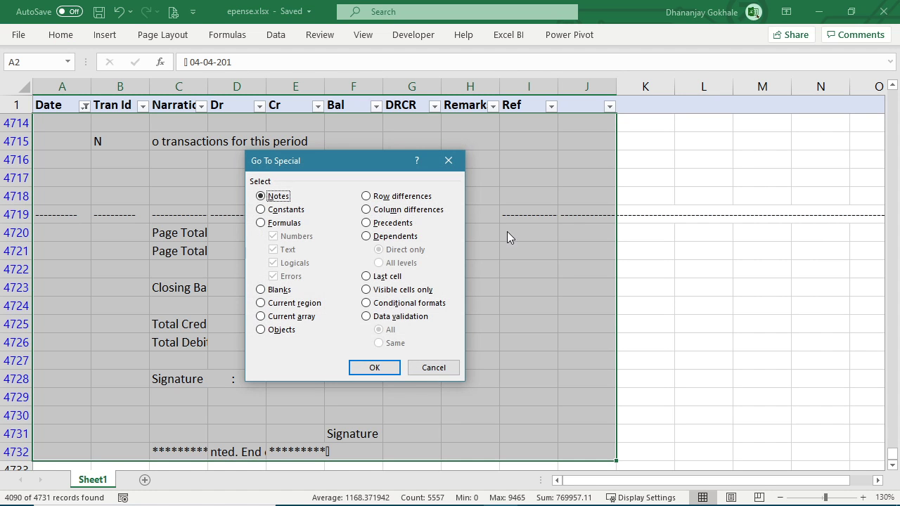
pyautogui.click(379, 296)
pyautogui.click(373, 367)
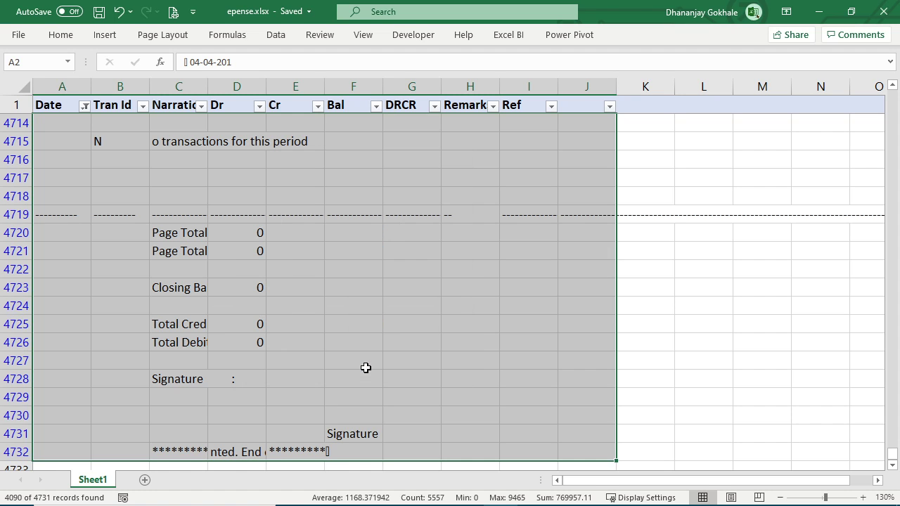
# Delete the sheet rows of the selected filtered blank and report-text entries.
pyautogui.scroll(7, 366, 368)
pyautogui.scroll(3, 227, 299)
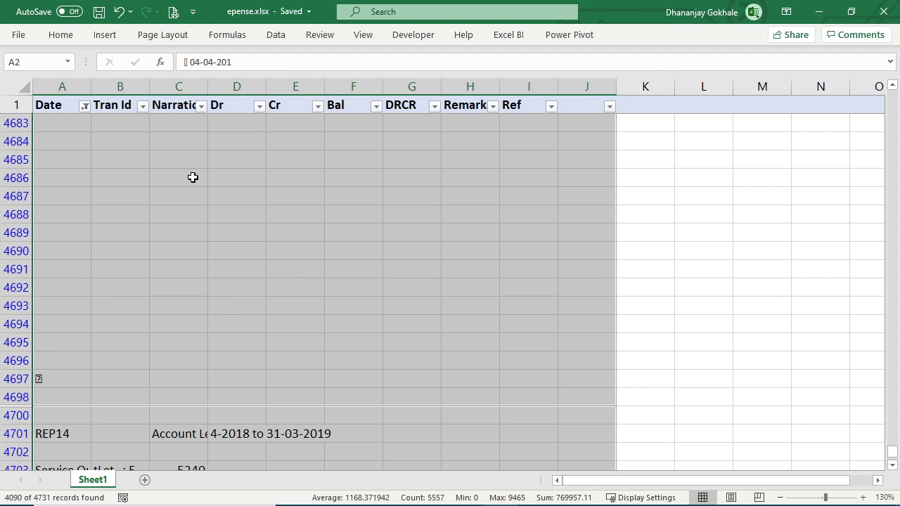
pyautogui.click(63, 37)
pyautogui.click(715, 72)
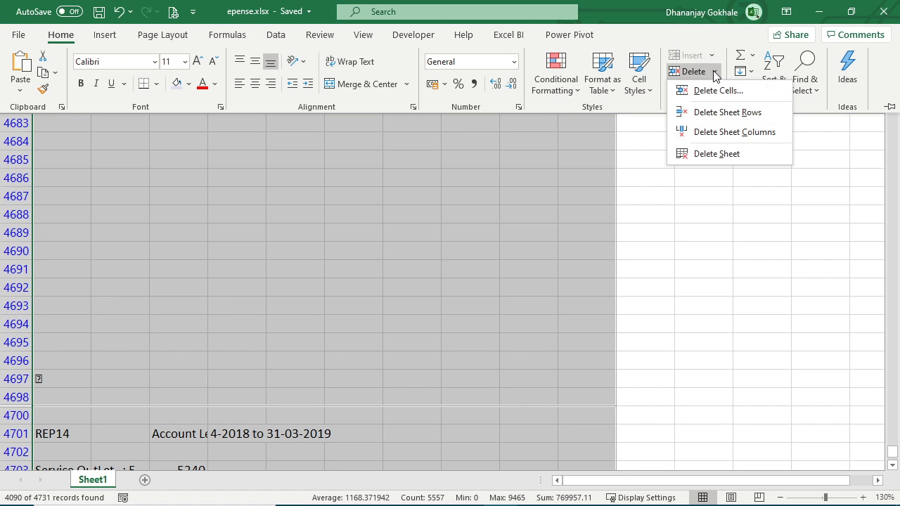
pyautogui.click(717, 113)
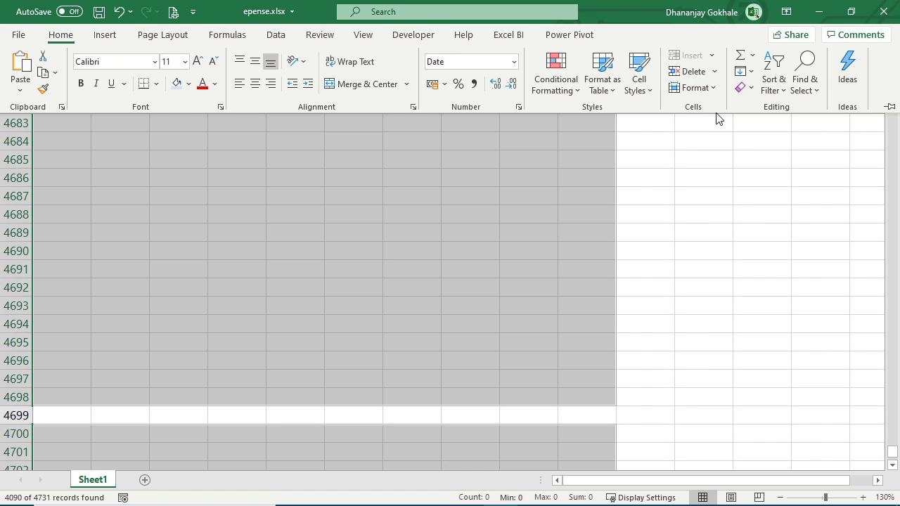
# Clear the filter from the Date column.
pyautogui.scroll(6, 241, 220)
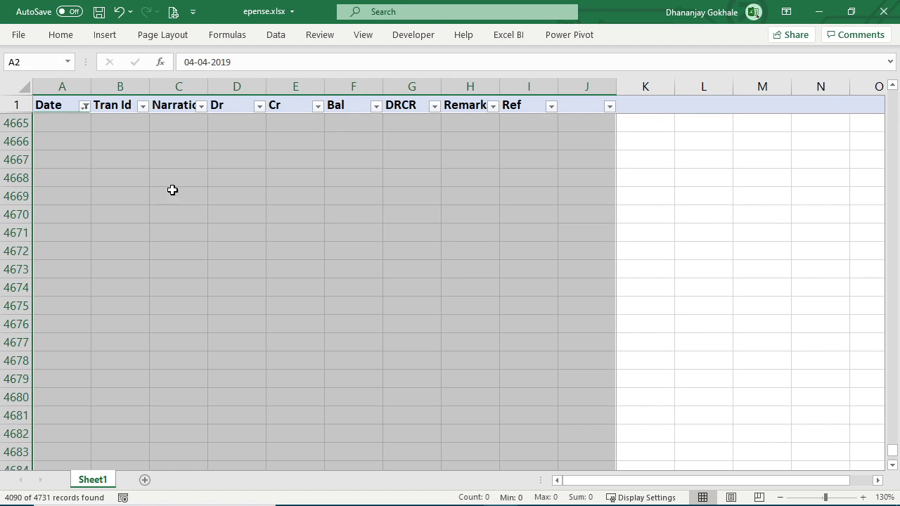
pyautogui.click(52, 105)
pyautogui.click(84, 106)
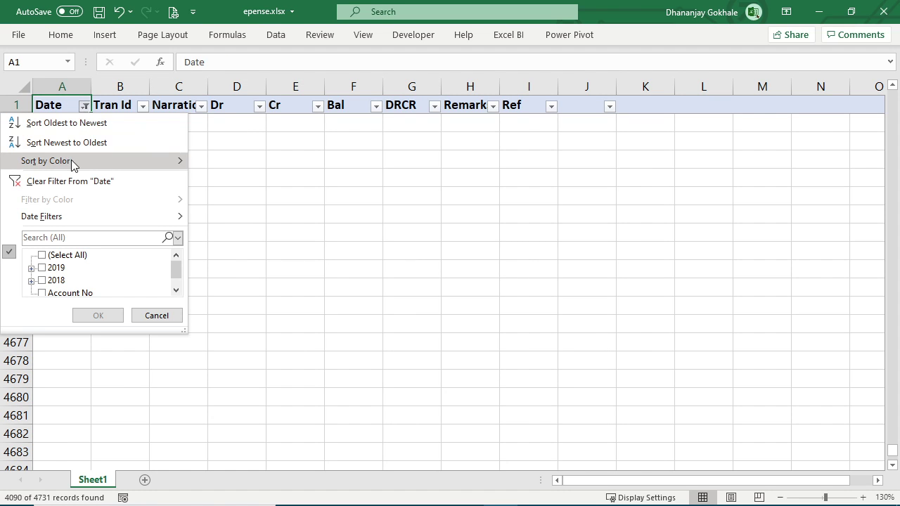
pyautogui.click(73, 180)
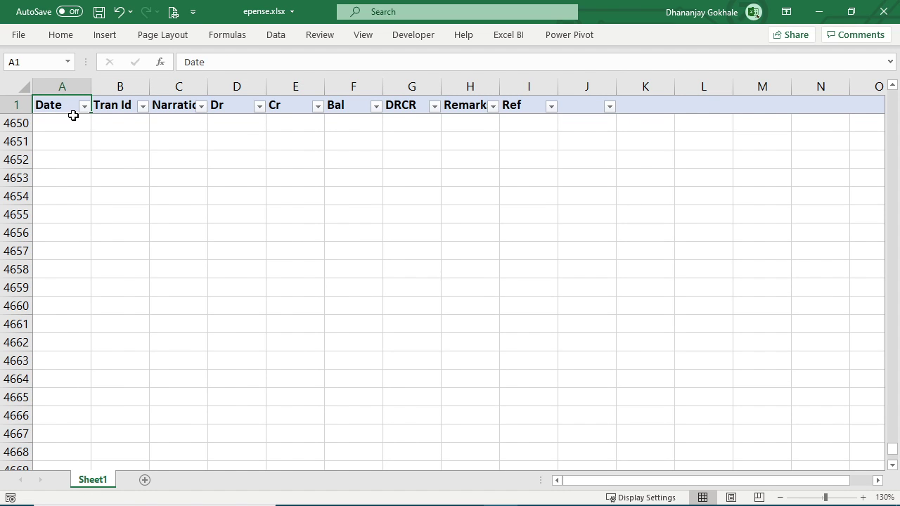
# Autofit the Date column's width so its dates fit.
pyautogui.hotkey('ctrl', 'Home')
pyautogui.press('Up')
pyautogui.scroll(-6, 92, 232)
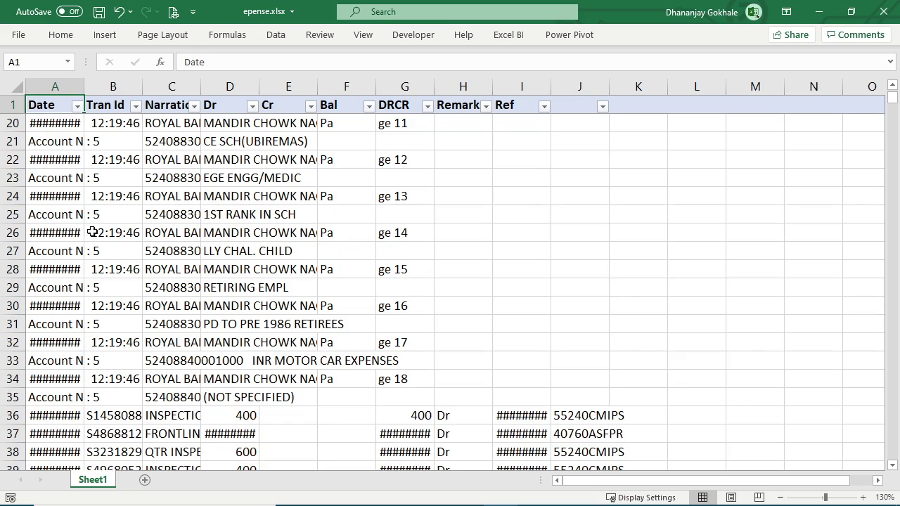
pyautogui.doubleClick(84, 86)
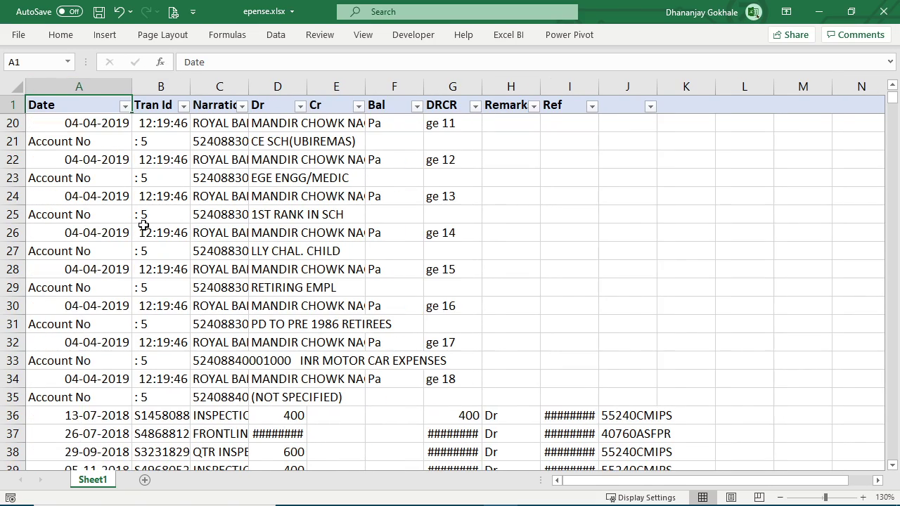
pyautogui.scroll(-8, 144, 228)
pyautogui.scroll(-3, 85, 284)
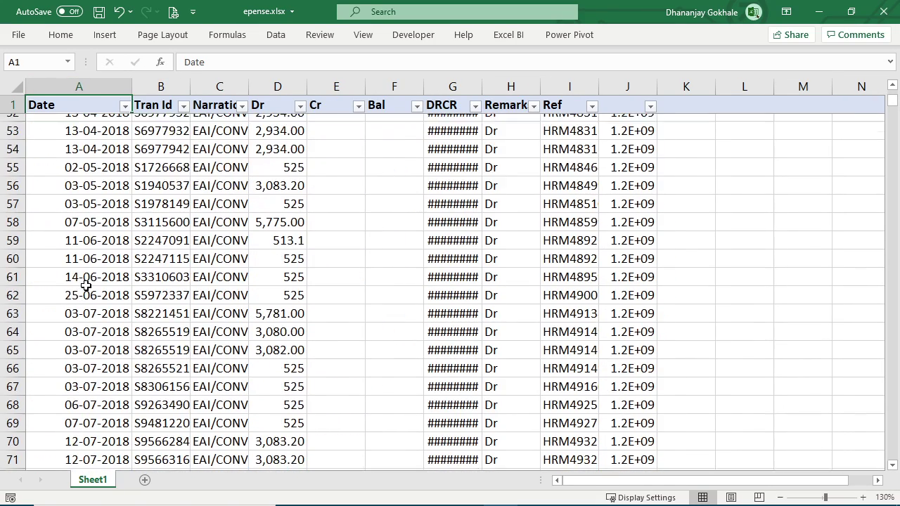
# Widen the DRCR column so its amounts fit.
pyautogui.scroll(17, 85, 285)
pyautogui.click(359, 152)
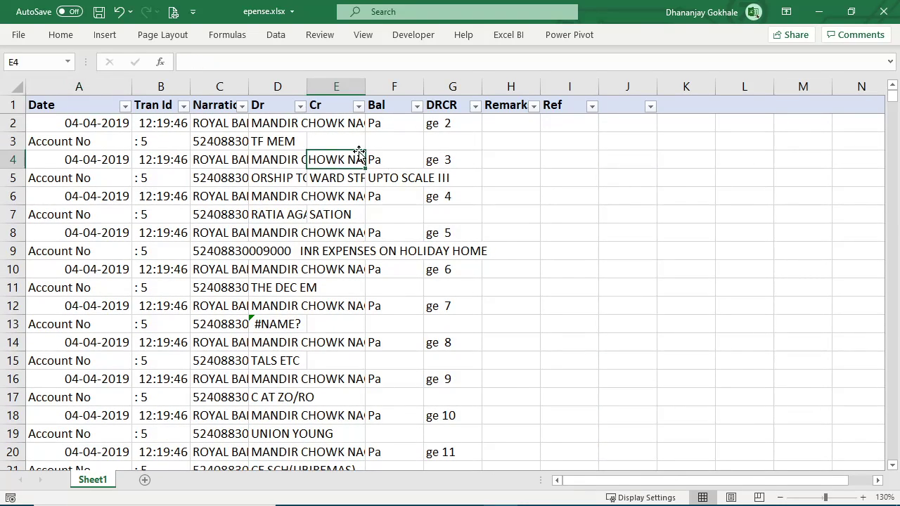
pyautogui.click(379, 107)
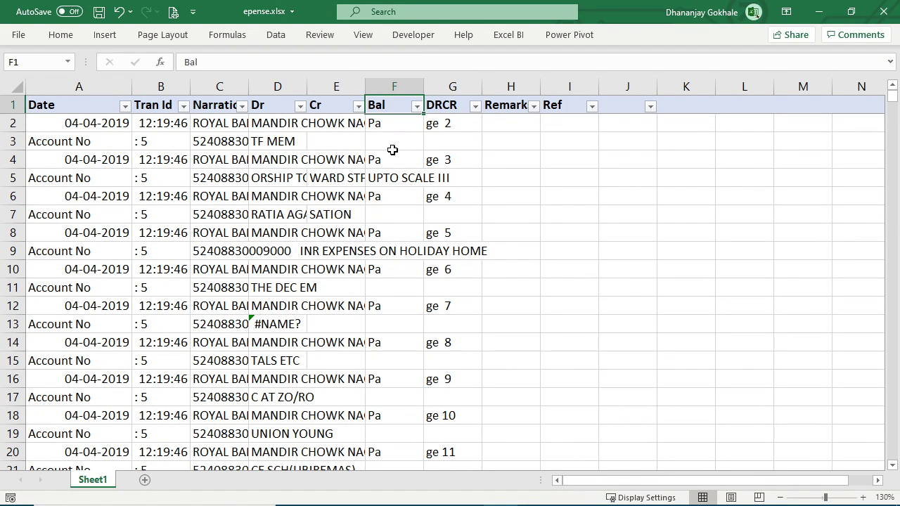
pyautogui.press('Down')
pyautogui.press('Up')
pyautogui.scroll(-15, 392, 164)
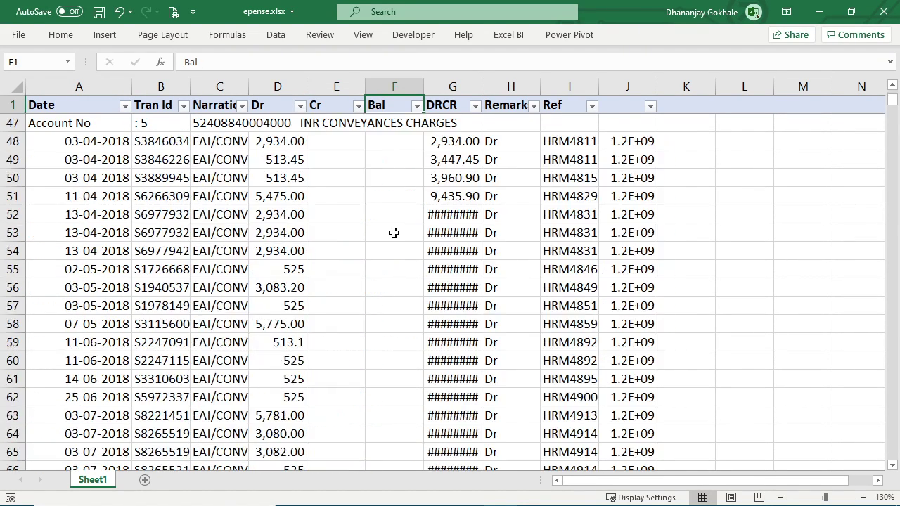
pyautogui.scroll(2, 394, 233)
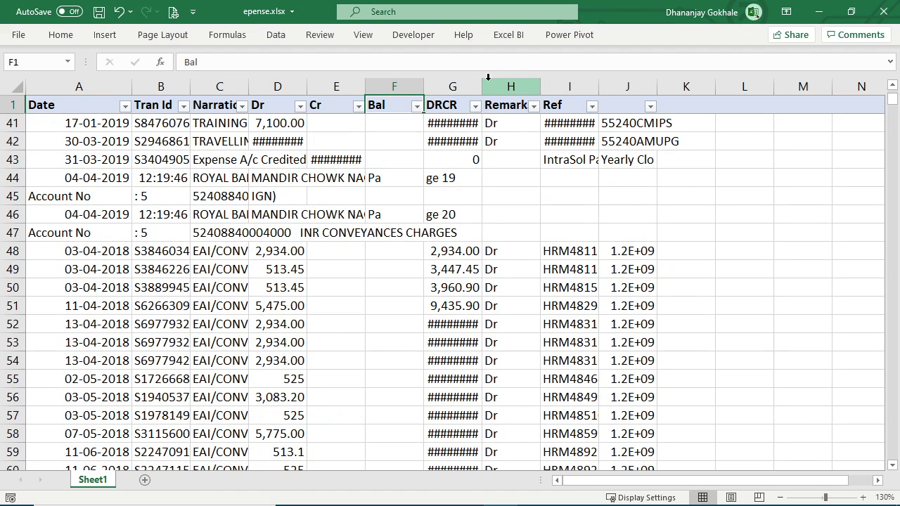
pyautogui.moveTo(485, 79); pyautogui.dragTo(496, 85)
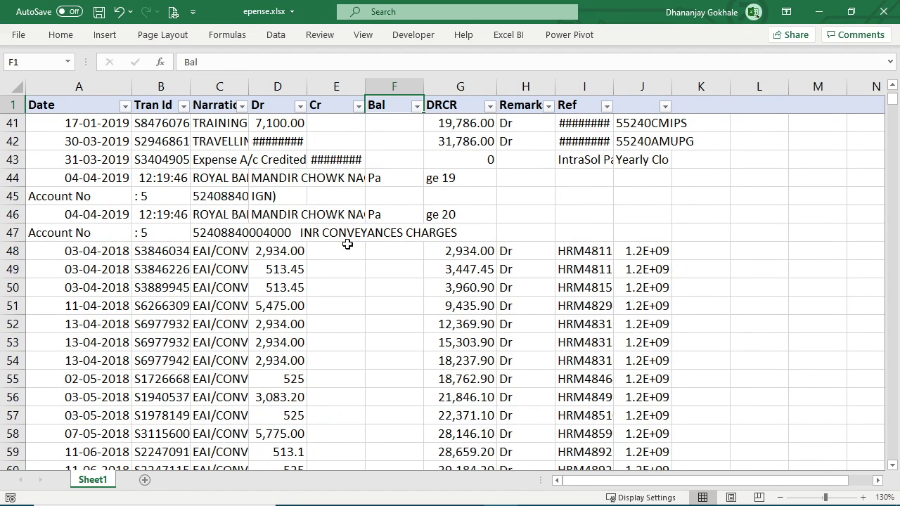
# Filter the Bal column to the entries containing "pa".
pyautogui.scroll(4, 412, 140)
pyautogui.click(450, 142)
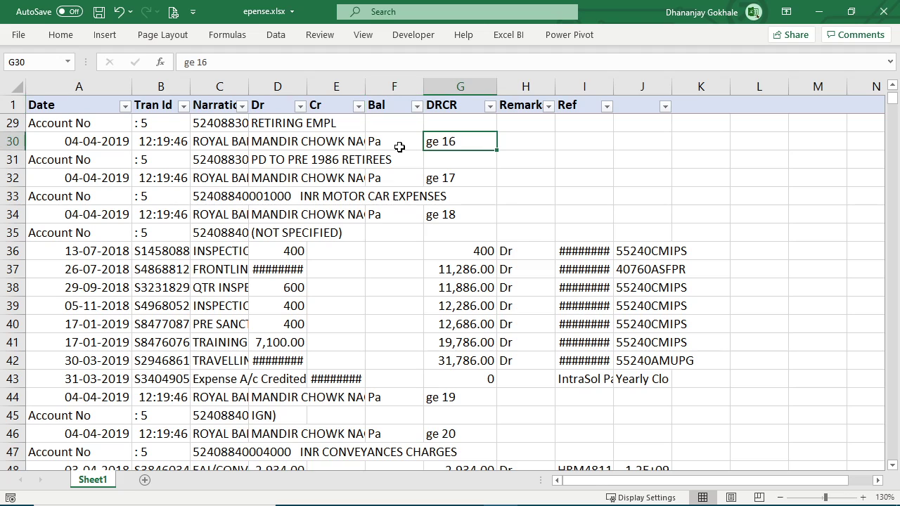
pyautogui.click(387, 104)
pyautogui.hotkey('alt', 'Down')
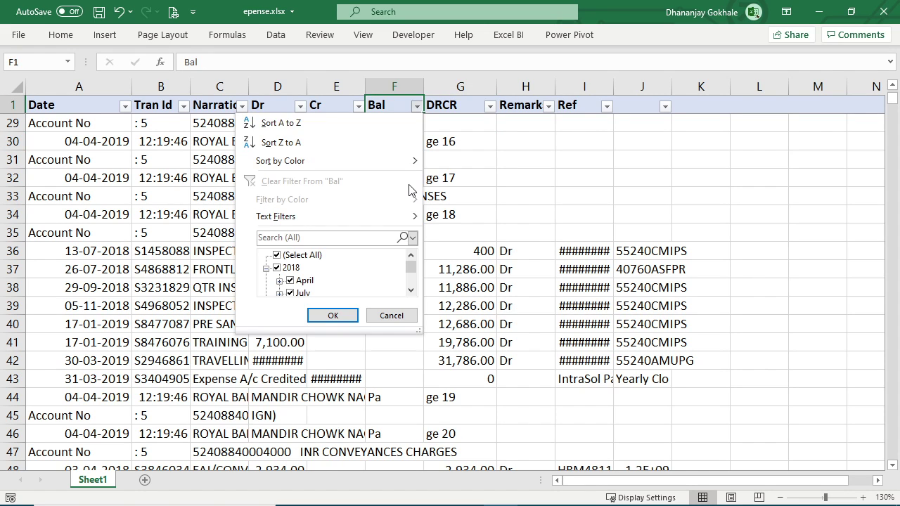
pyautogui.press('Down')
pyautogui.press('Down')
pyautogui.press('Down')
pyautogui.press('Down')
pyautogui.press('Down')
pyautogui.press('Down')
pyautogui.press('Tab')
pyautogui.press('Down')
pyautogui.press('Up')
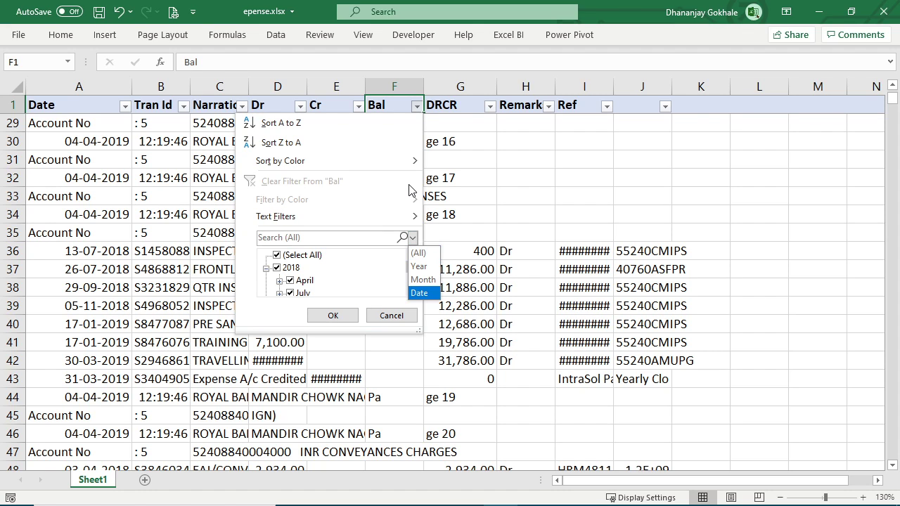
pyautogui.click(329, 240)
pyautogui.write('page')
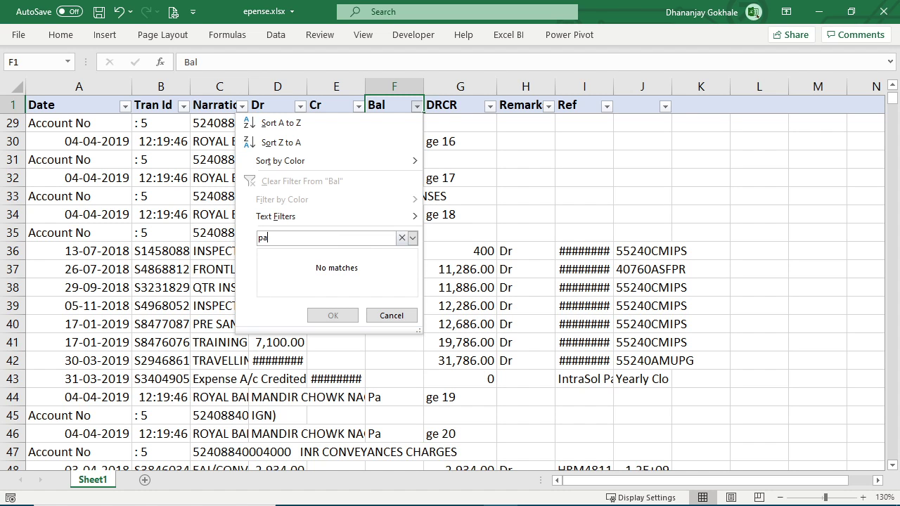
pyautogui.press('Return')
# Restrict the selection of the filtered Bal entries to visible cells only and delete their entire rows.
pyautogui.press('Down')
pyautogui.press('Down')
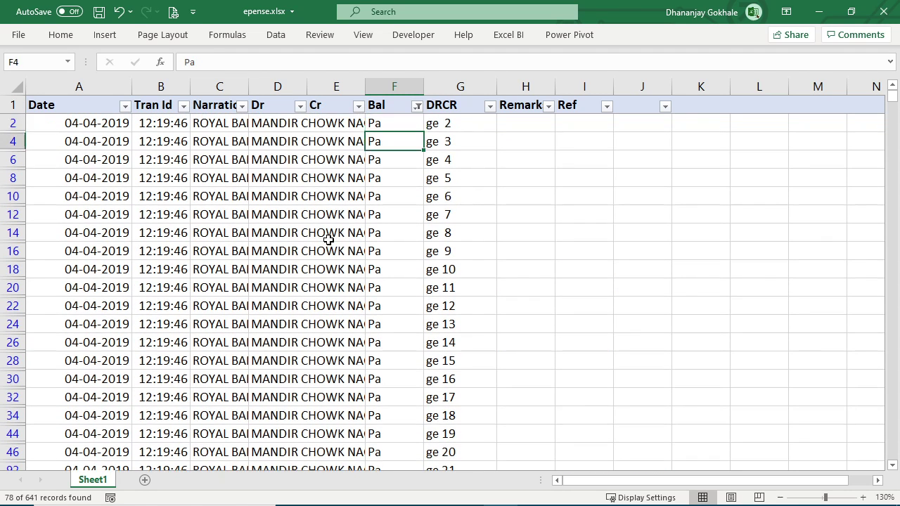
pyautogui.press('Up')
pyautogui.press('Up')
pyautogui.press('Down')
pyautogui.hotkey('ctrl', 'shift', 'Down')
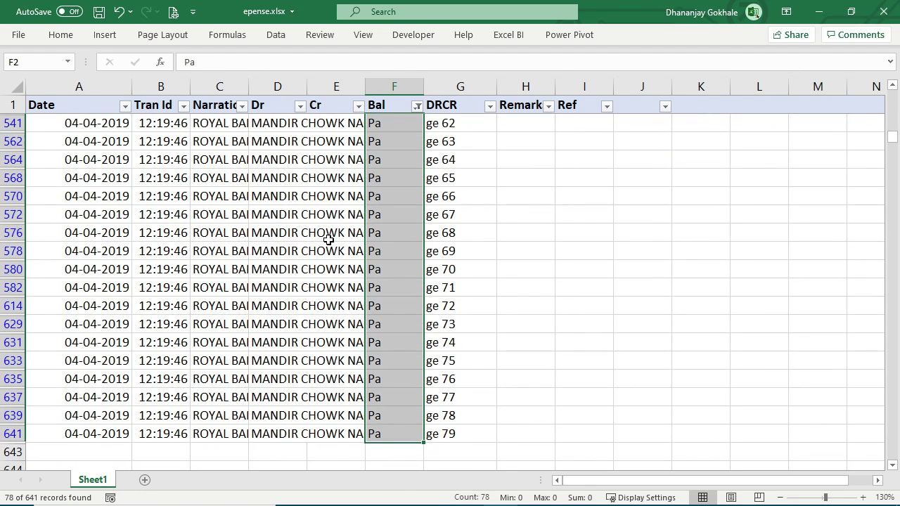
pyautogui.click(61, 34)
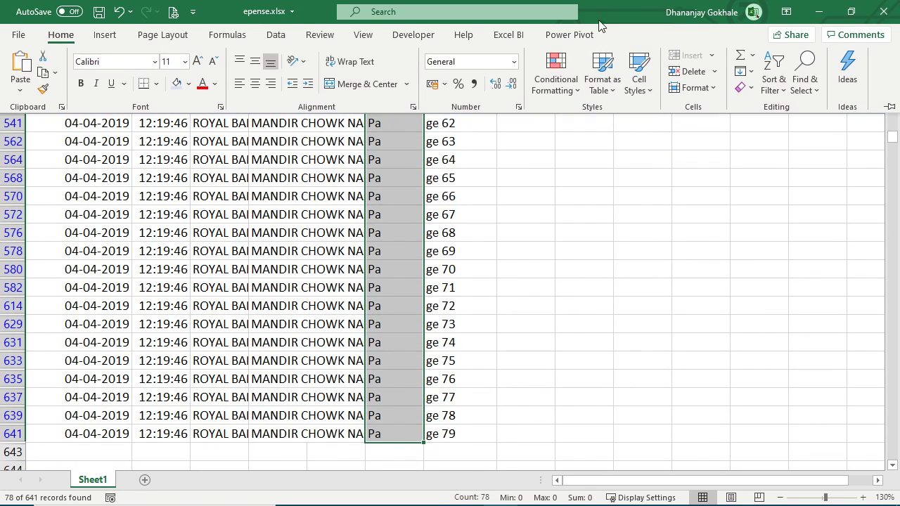
pyautogui.click(805, 91)
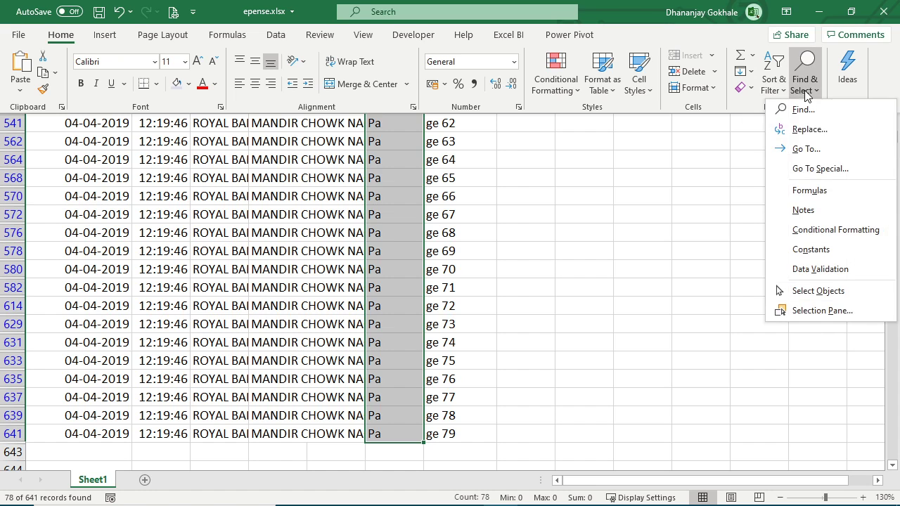
pyautogui.click(815, 168)
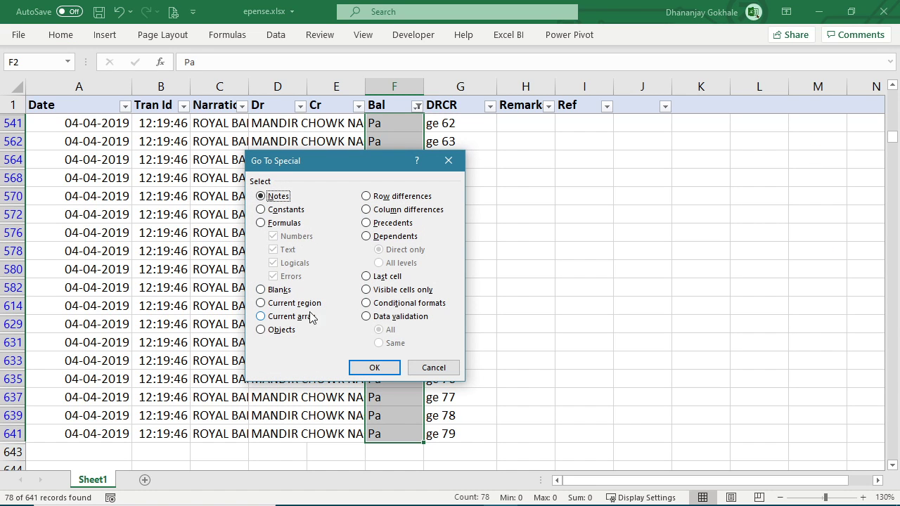
pyautogui.click(378, 294)
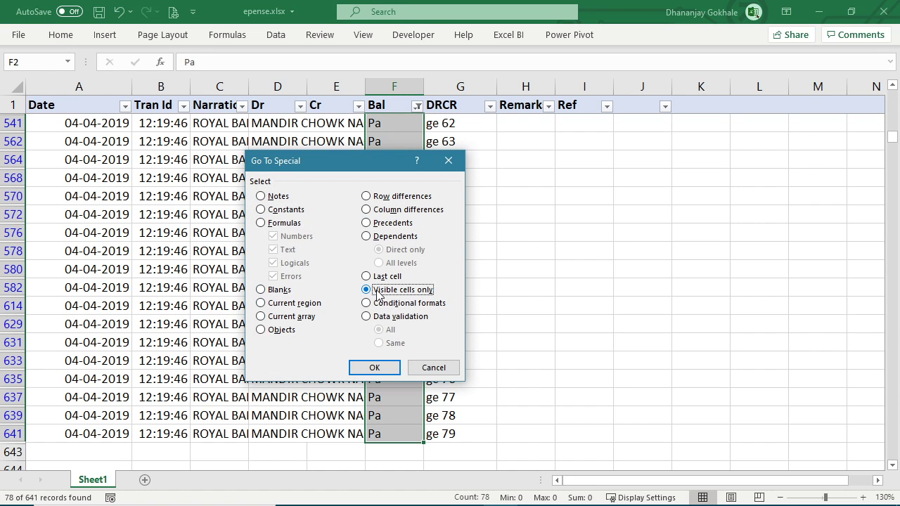
pyautogui.click(374, 368)
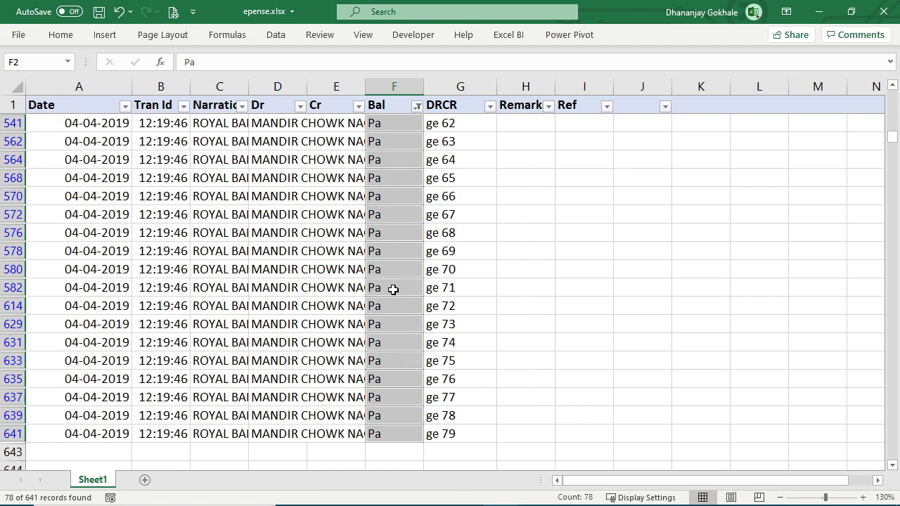
pyautogui.hotkey('ctrl', '-')
pyautogui.press('Return')
# Clear the filter from the Bal column.
pyautogui.press('Up')
pyautogui.hotkey('alt', 'Down')
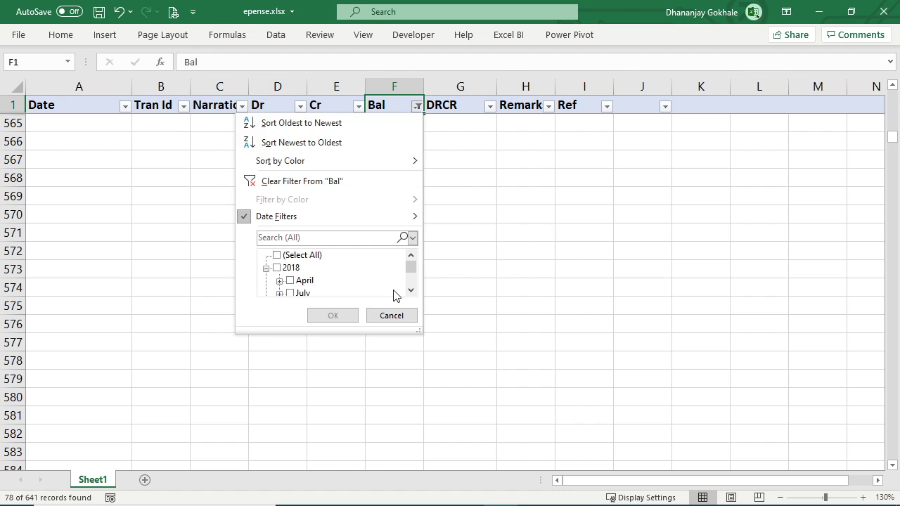
pyautogui.press('Down')
pyautogui.press('Down')
pyautogui.press('Down')
pyautogui.press('Return')
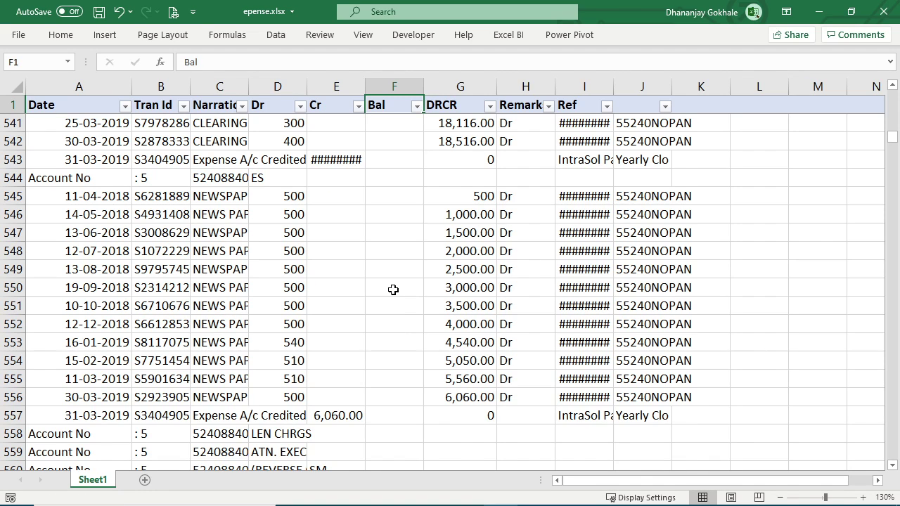
# Examine the Date column from its first to its last record, checking where the Account No rows occur among the transactions.
pyautogui.press('Down')
pyautogui.press('Up')
pyautogui.press('Left')
pyautogui.press('Left')
pyautogui.press('Left')
pyautogui.press('Left')
pyautogui.press('Left')
pyautogui.press('Down')
pyautogui.press('Down')
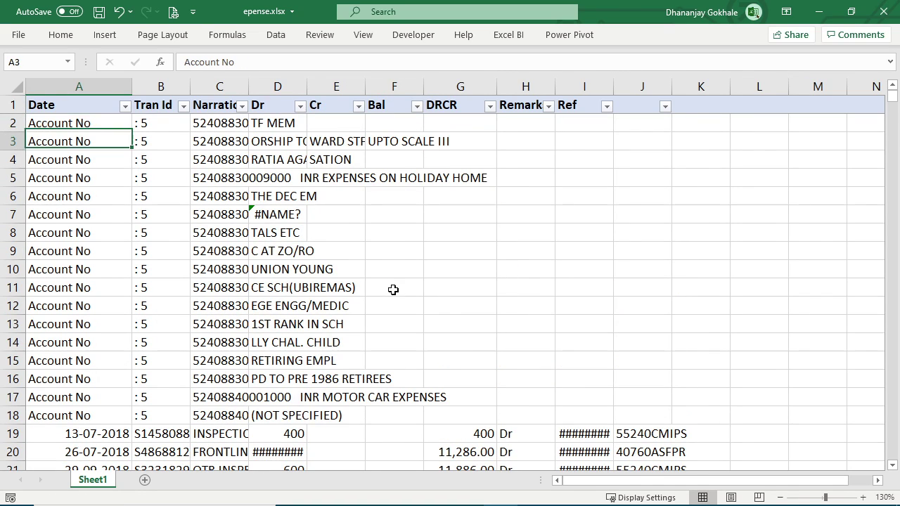
pyautogui.hotkey('ctrl', 'Down')
pyautogui.press('Down')
pyautogui.hotkey('ctrl', 'Up')
pyautogui.hotkey('ctrl', 'Up')
pyautogui.press('Down')
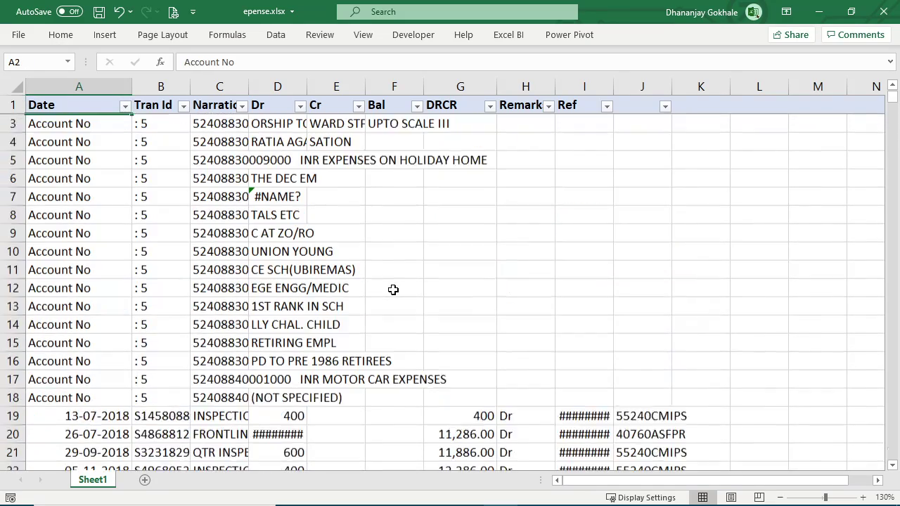
pyautogui.hotkey('ctrl', 'Down')
pyautogui.press('Up')
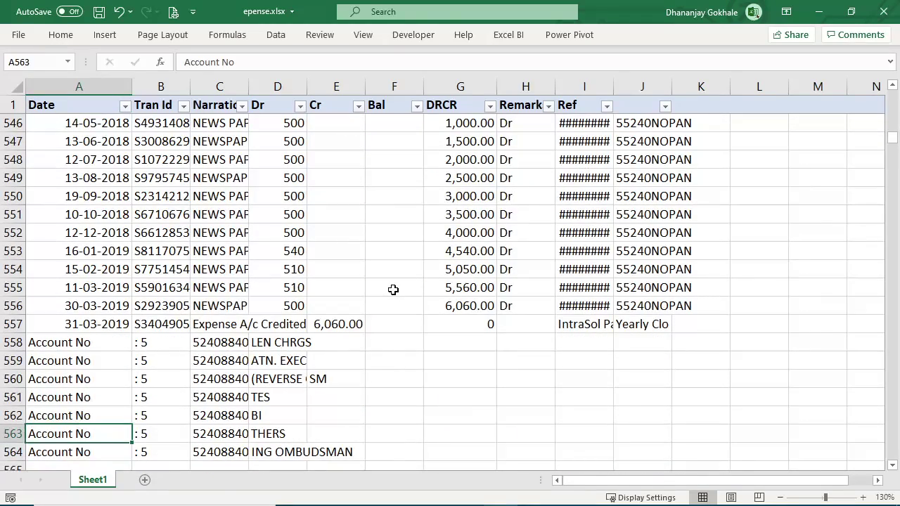
# Examine the first row of the final Account No block, and the cells beside the sheet's first Account No entry.
pyautogui.click(81, 342)
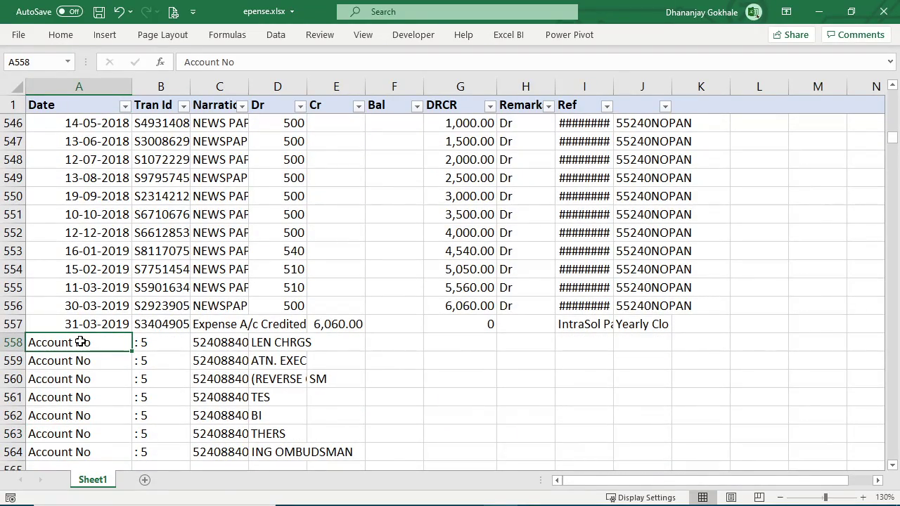
pyautogui.hotkey('ctrl', 'Up')
pyautogui.hotkey('ctrl', 'Up')
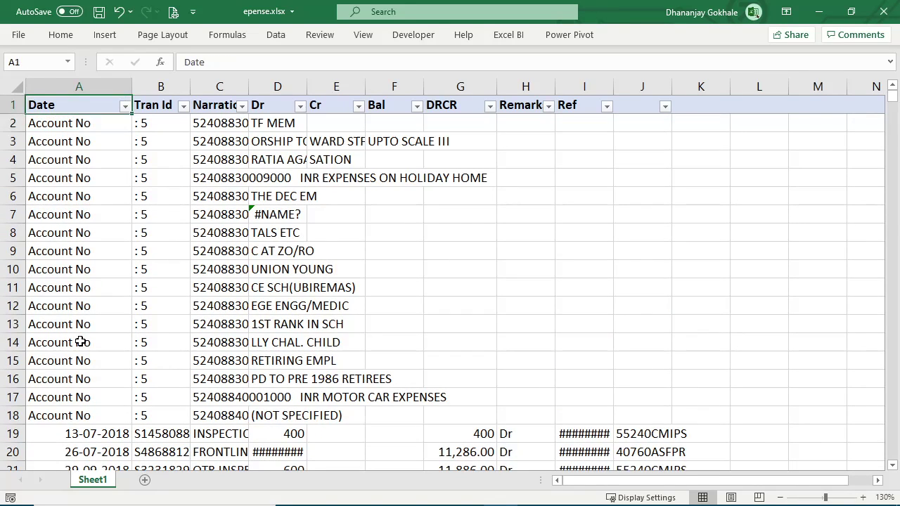
pyautogui.click(168, 158)
pyautogui.click(232, 123)
pyautogui.click(263, 127)
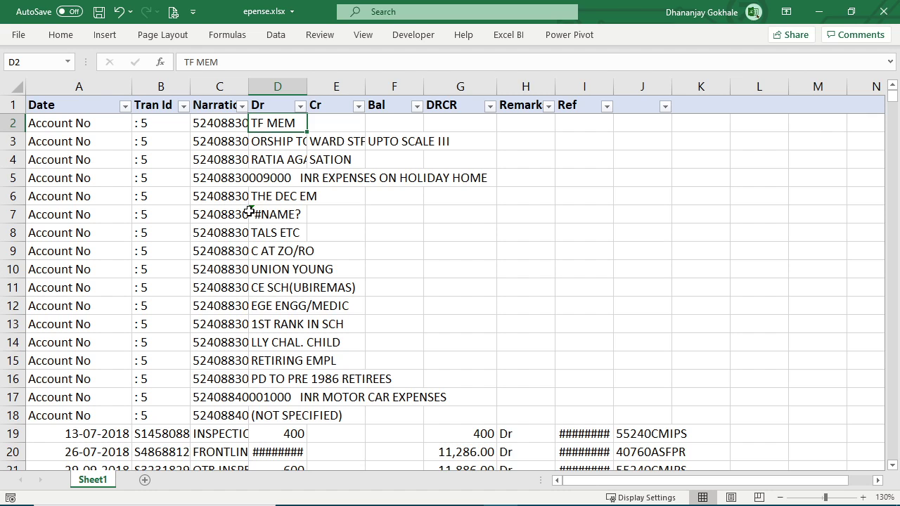
# Insert three empty columns before the Date column.
pyautogui.press('Up')
pyautogui.press('Left')
pyautogui.press('Left')
pyautogui.press('Left')
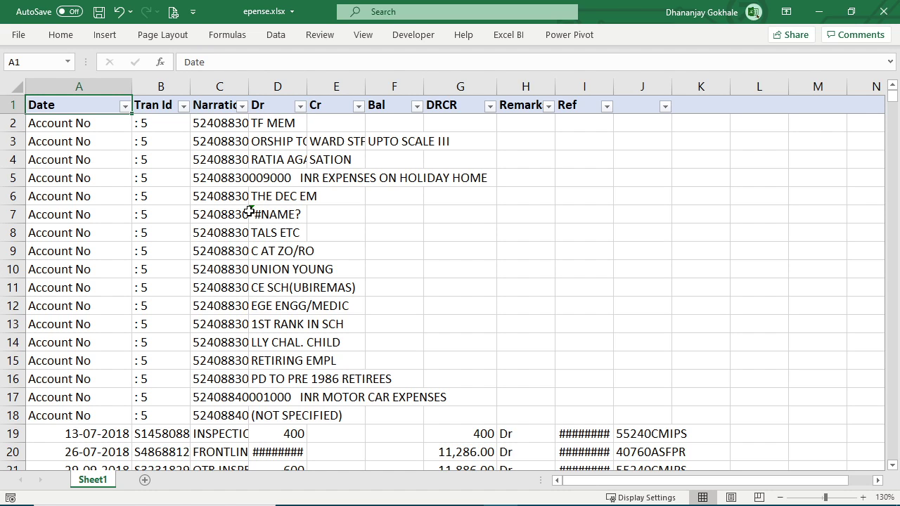
pyautogui.click(83, 87)
pyautogui.rightClick(85, 90)
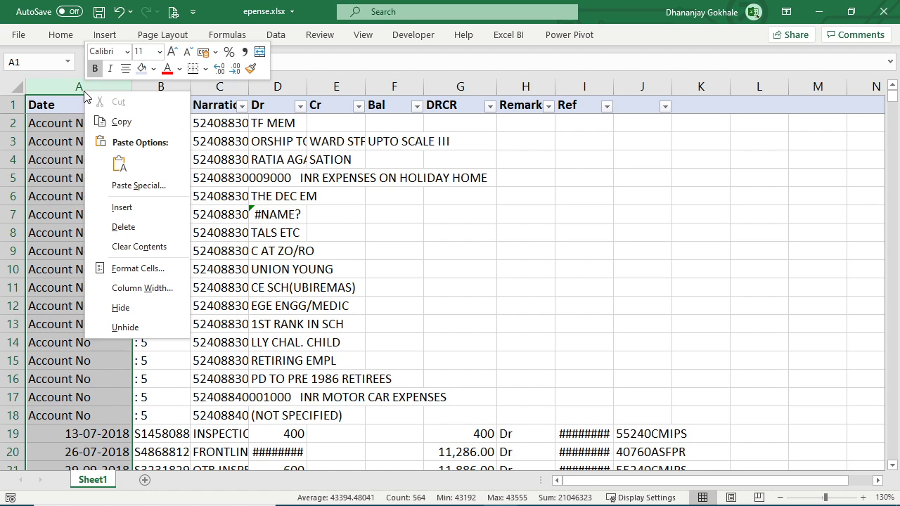
pyautogui.click(124, 207)
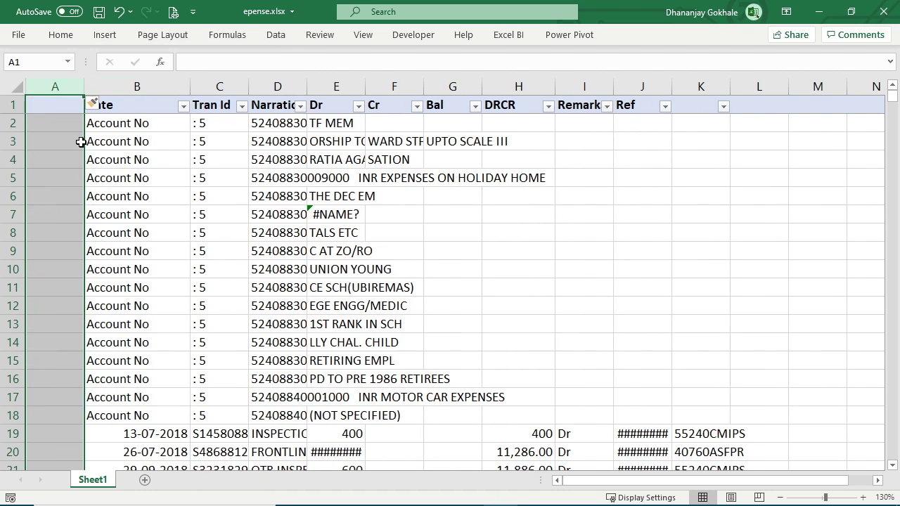
pyautogui.rightClick(47, 87)
pyautogui.click(54, 113)
pyautogui.press('F4')
pyautogui.press('F4')
pyautogui.press('Right')
pyautogui.press('Right')
pyautogui.press('Right')
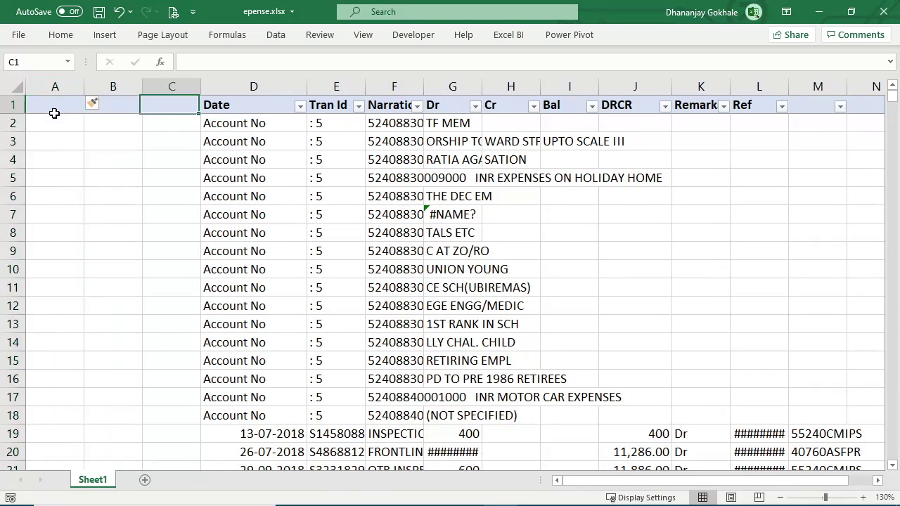
# Enter the headings A, B and C in row 1 of the three new columns.
pyautogui.press('Left')
pyautogui.press('Down')
pyautogui.press('Up')
pyautogui.click(54, 113)
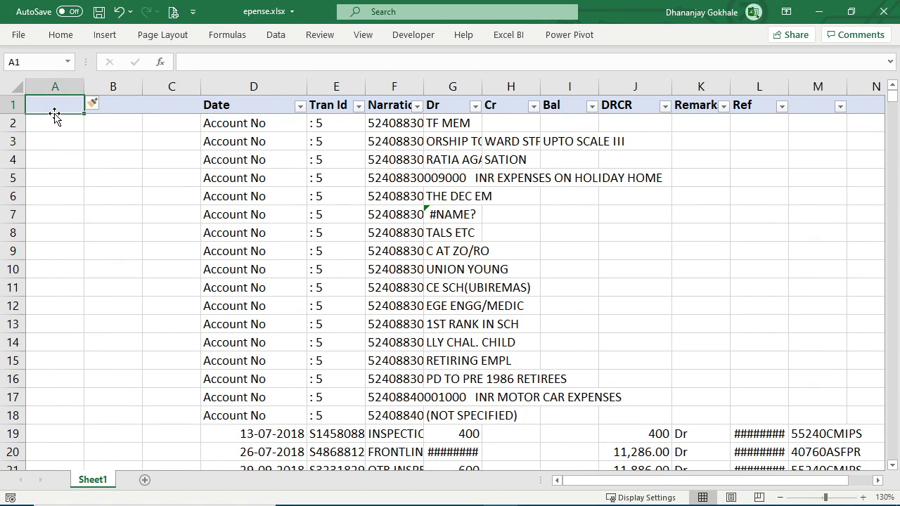
pyautogui.press('Right')
pyautogui.write('A')
pyautogui.press('Tab')
pyautogui.write('B')
pyautogui.press('Tab')
pyautogui.write('C')
pyautogui.press('Return')
pyautogui.click(55, 117)
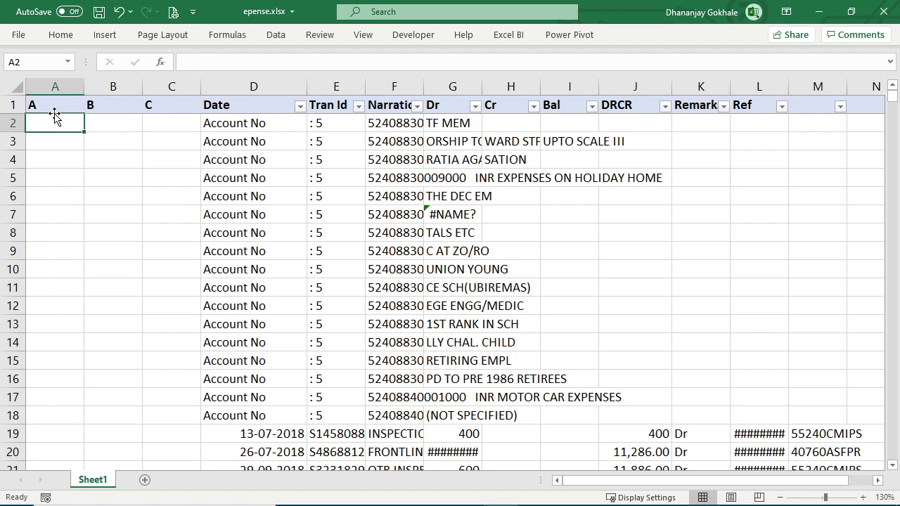
pyautogui.write('=')
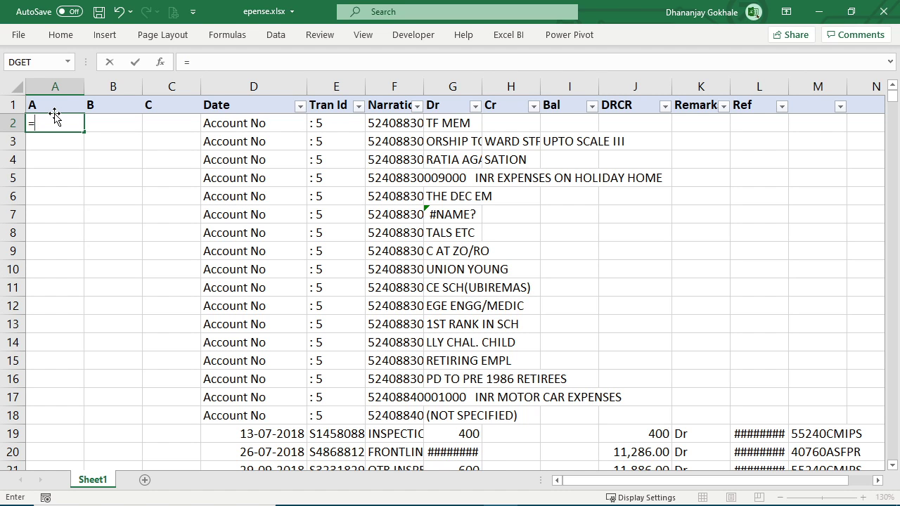
pyautogui.scroll(-3, 149, 240)
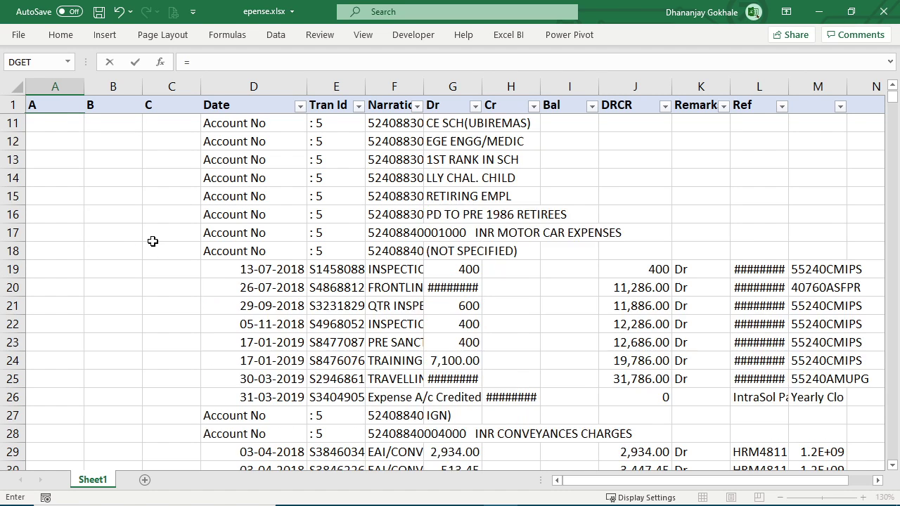
pyautogui.scroll(3, 148, 240)
pyautogui.press('Escape')
# Examine the first block of dated transactions and the full Narration text of the Account No row directly above it.
pyautogui.scroll(-6, 147, 246)
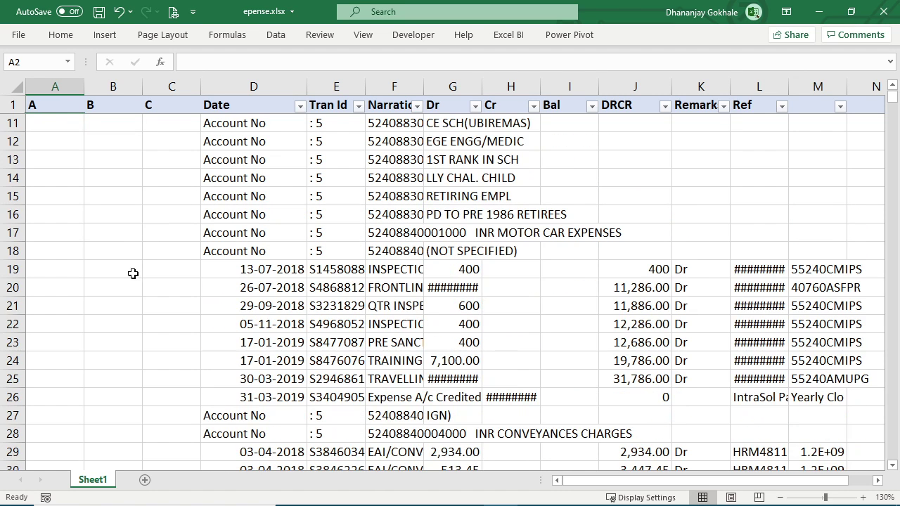
pyautogui.scroll(2, 147, 256)
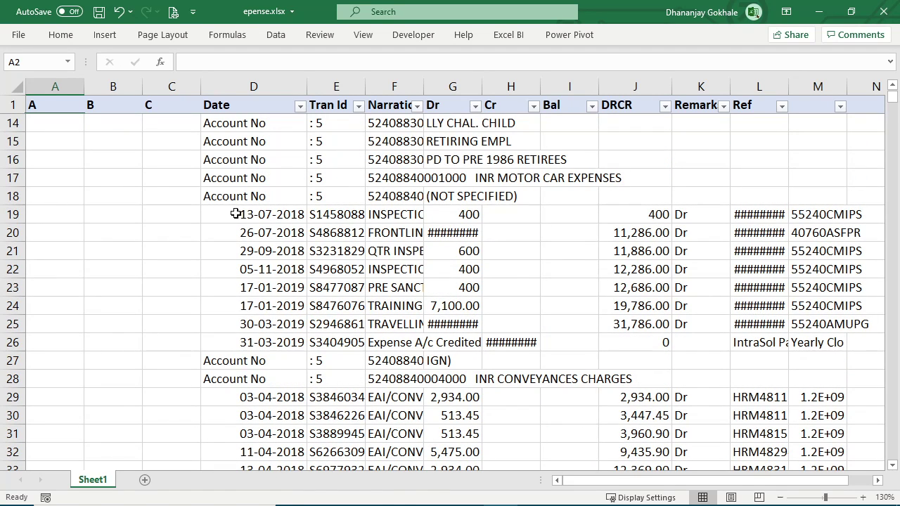
pyautogui.moveTo(219, 211); pyautogui.dragTo(246, 306)
pyautogui.click(251, 196)
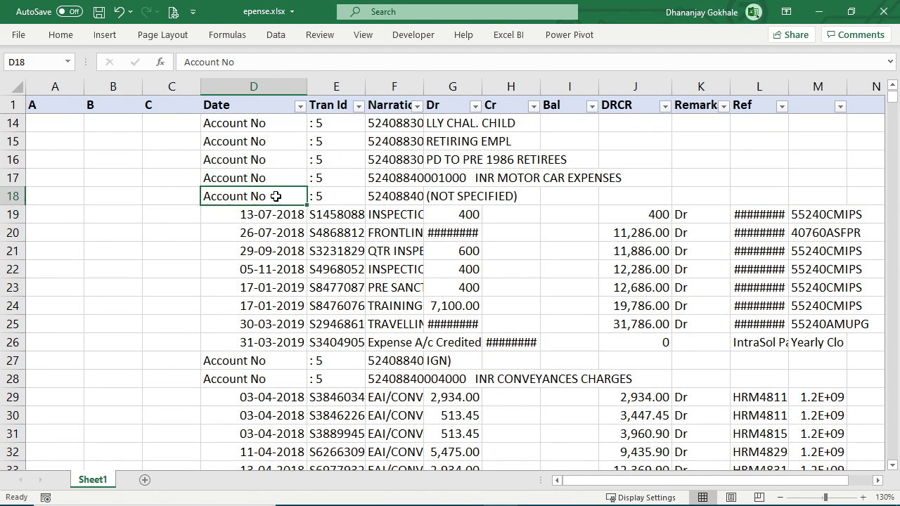
pyautogui.click(379, 192)
pyautogui.press('F2')
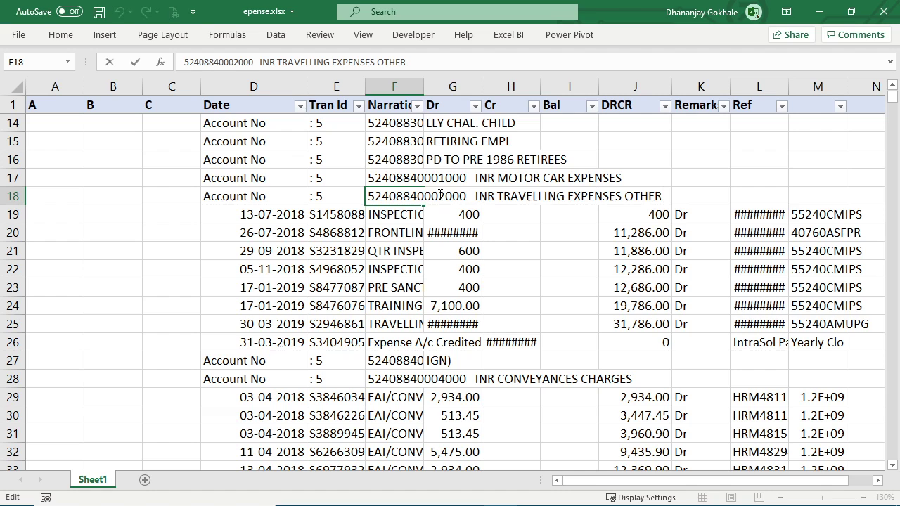
pyautogui.press('Escape')
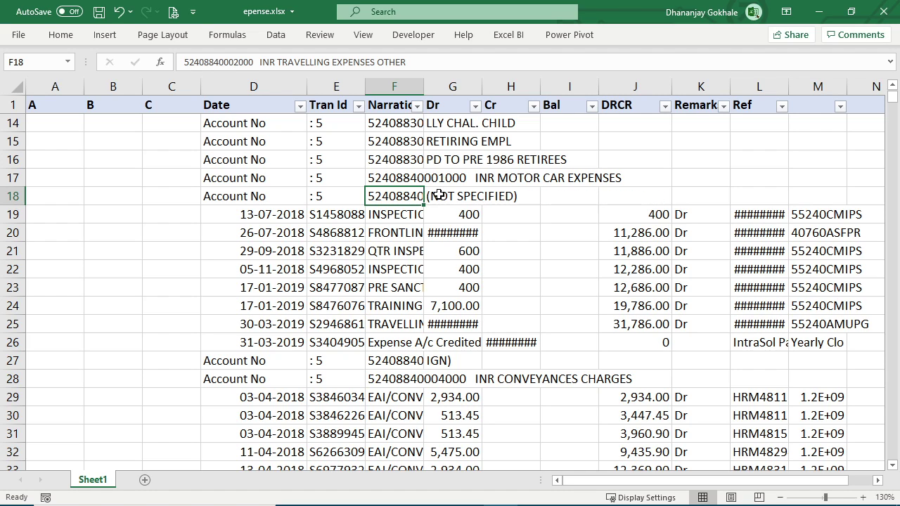
# Examine the empty column A cells beside the Account No entry in row 18 and the transactions below it.
pyautogui.press('Left')
pyautogui.press('Home')
pyautogui.press('Right')
pyautogui.press('Right')
pyautogui.press('Right')
pyautogui.press('Home')
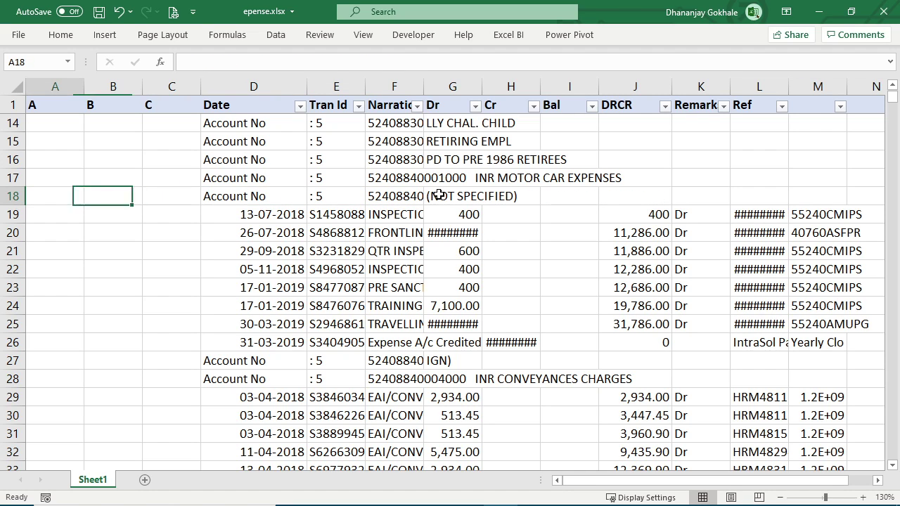
pyautogui.hotkey('shift', 'Down')
pyautogui.hotkey('shift', 'Down')
pyautogui.hotkey('shift', 'Down')
pyautogui.hotkey('shift', 'Down')
pyautogui.hotkey('shift', 'Down')
pyautogui.hotkey('shift', 'Down')
pyautogui.hotkey('shift', 'Down')
pyautogui.hotkey('shift', 'Down')
pyautogui.hotkey('shift', 'Down')
pyautogui.hotkey('shift', 'Up')
pyautogui.hotkey('shift', 'Up')
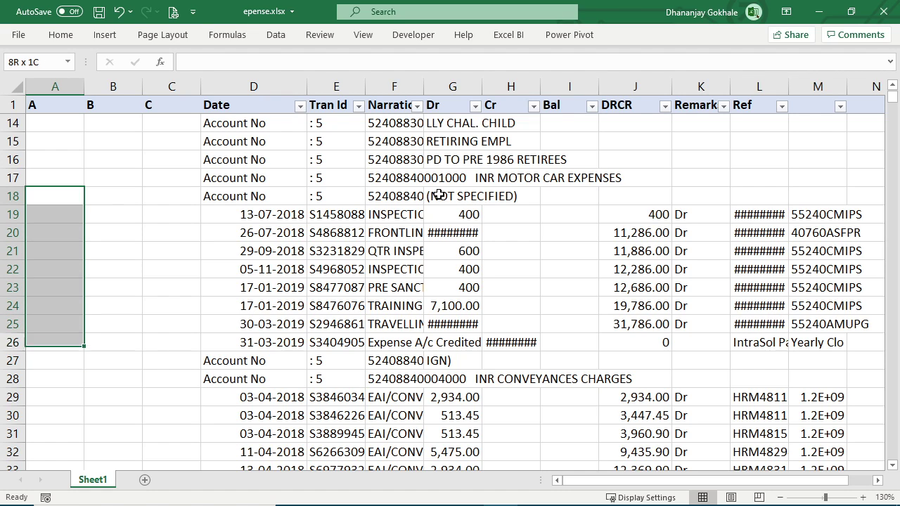
pyautogui.hotkey('shift', 'Down')
pyautogui.hotkey('shift', 'Right')
pyautogui.hotkey('shift', 'Right')
pyautogui.hotkey('shift', 'Left')
pyautogui.hotkey('shift', 'Left')
pyautogui.hotkey('shift', 'Down')
pyautogui.hotkey('shift', 'Down')
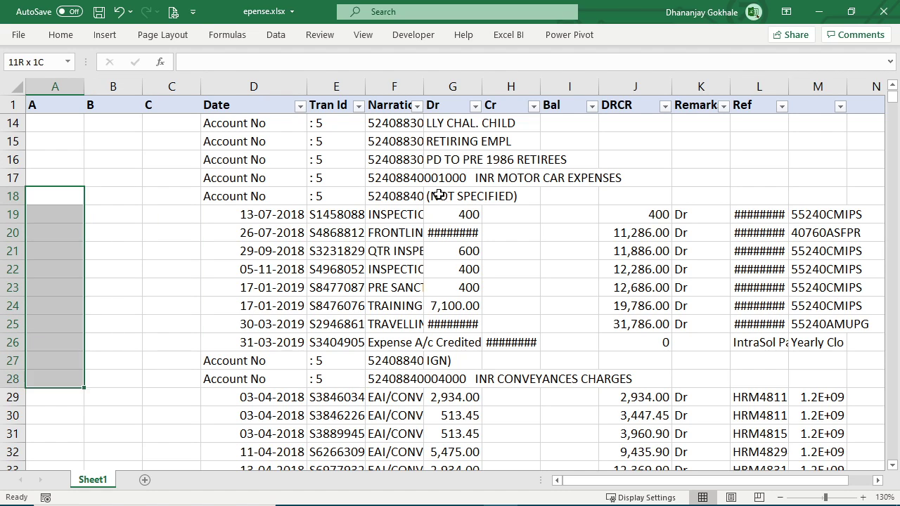
pyautogui.hotkey('shift', 'Up')
pyautogui.hotkey('shift', 'Up')
pyautogui.hotkey('shift', 'Up')
# Compare the full account description in F18 with the column A cells alongside its transactions, down to row 26.
pyautogui.press('Up')
pyautogui.press('Right')
pyautogui.press('Right')
pyautogui.press('Right')
pyautogui.press('Right')
pyautogui.press('Down')
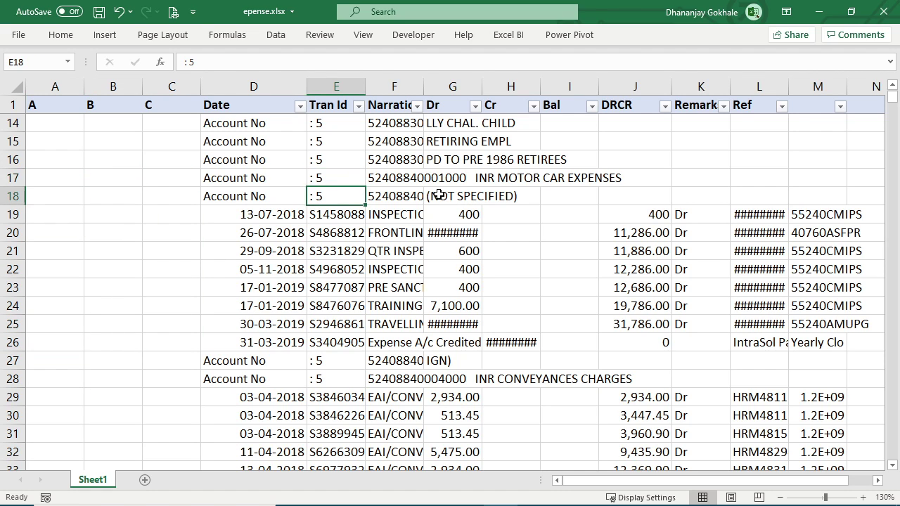
pyautogui.press('Left')
pyautogui.press('Right')
pyautogui.press('Right')
pyautogui.press('F2')
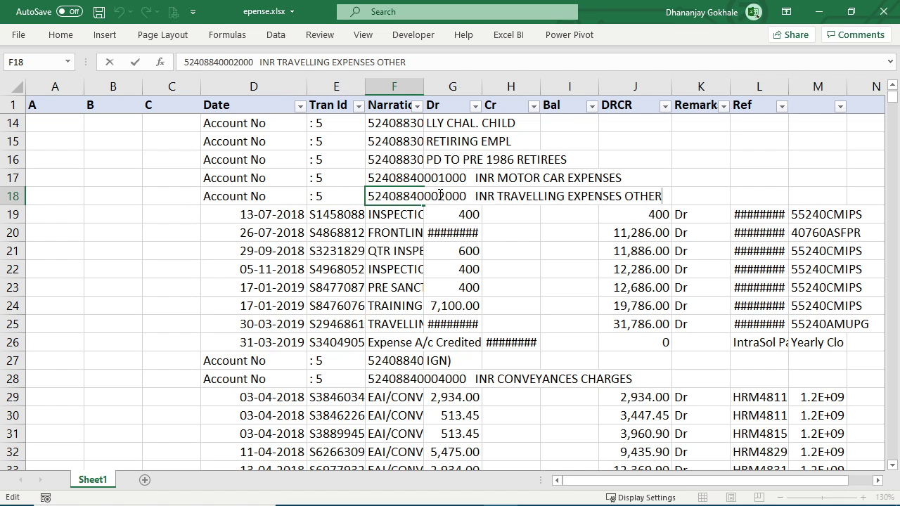
pyautogui.press('Escape')
pyautogui.press('Home')
pyautogui.hotkey('shift', 'Down')
pyautogui.hotkey('shift', 'Down')
pyautogui.hotkey('shift', 'Down')
pyautogui.hotkey('shift', 'Down')
pyautogui.hotkey('shift', 'Down')
pyautogui.hotkey('shift', 'Down')
pyautogui.hotkey('shift', 'Down')
pyautogui.hotkey('shift', 'Down')
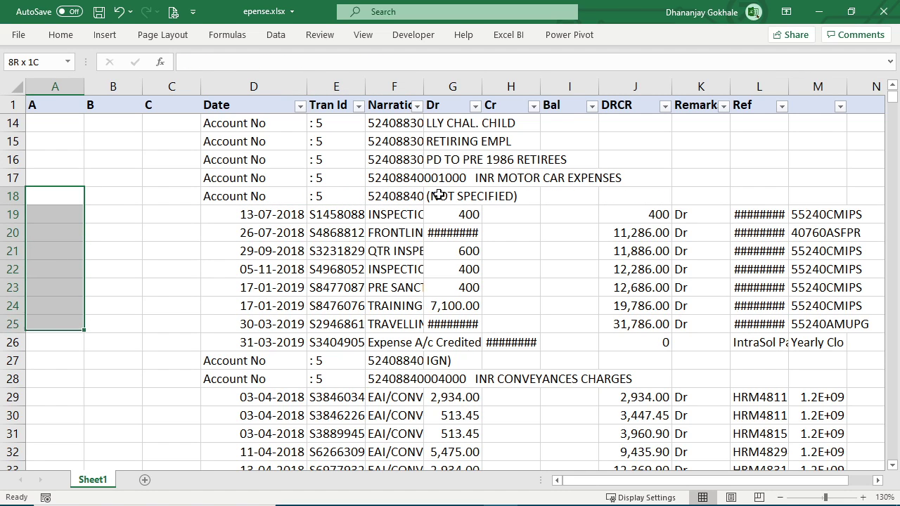
# Begin an IF formula in A2 that tests whether LEFT(D2,7) equals "Account".
pyautogui.press('Up')
pyautogui.press('Up')
pyautogui.press('Up')
pyautogui.press('Up')
pyautogui.press('Up')
pyautogui.press('Up')
pyautogui.press('Up')
pyautogui.press('Up')
pyautogui.press('Up')
pyautogui.press('Up')
pyautogui.press('Up')
pyautogui.press('Up')
pyautogui.press('Up')
pyautogui.press('Up')
pyautogui.press('Up')
pyautogui.press('Up')
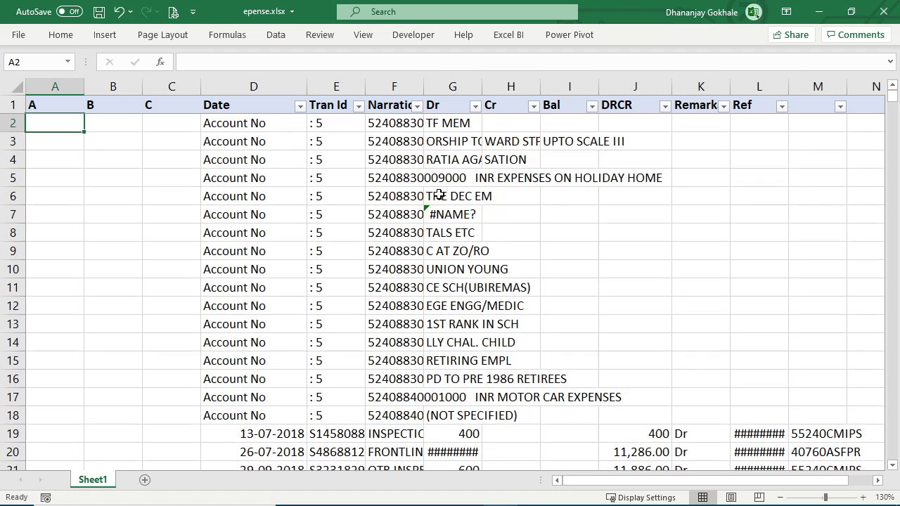
pyautogui.write('=IF')
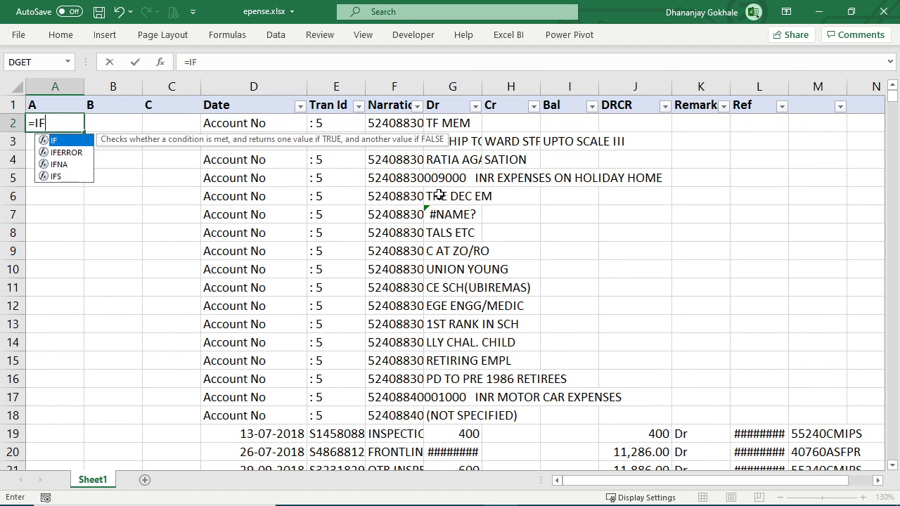
pyautogui.write('(')
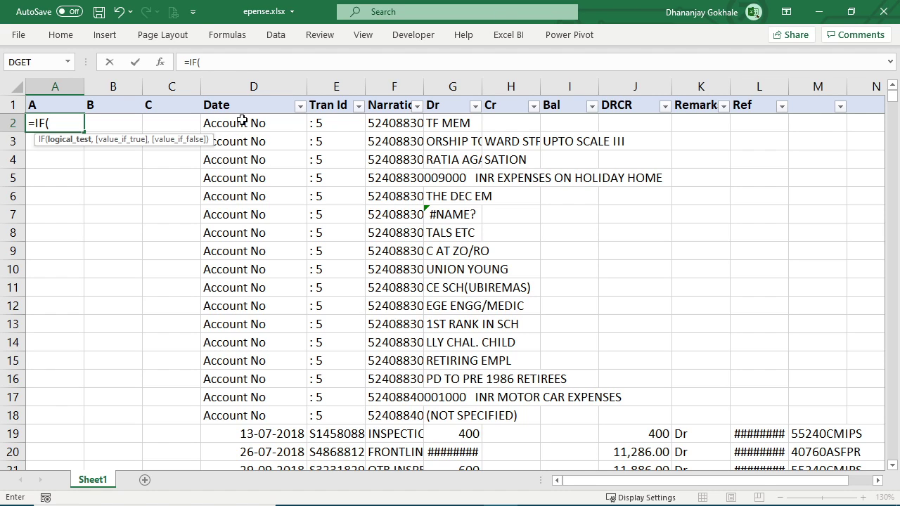
pyautogui.write('LE')
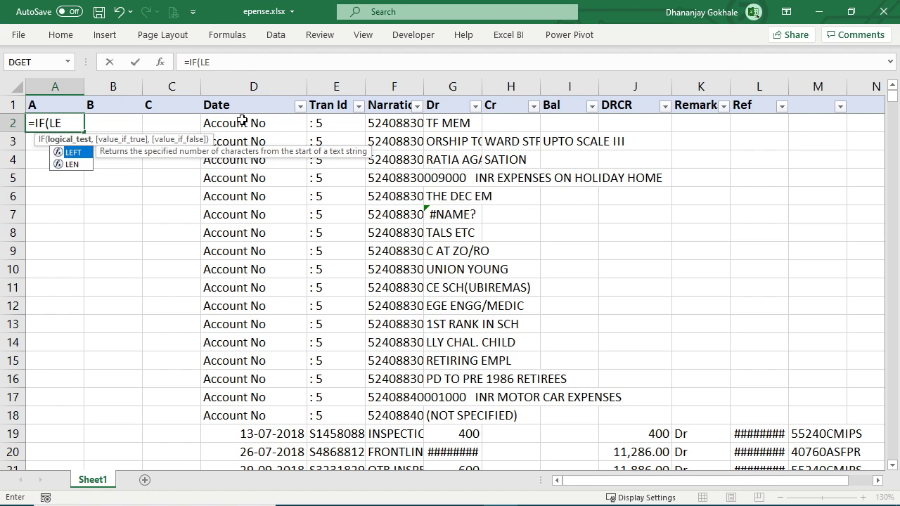
pyautogui.write('FT(')
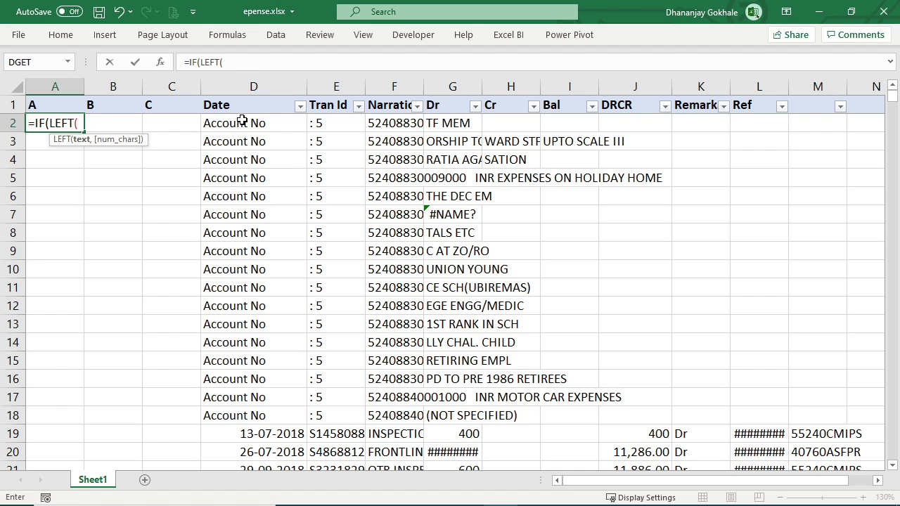
pyautogui.click(237, 125)
pyautogui.write(',')
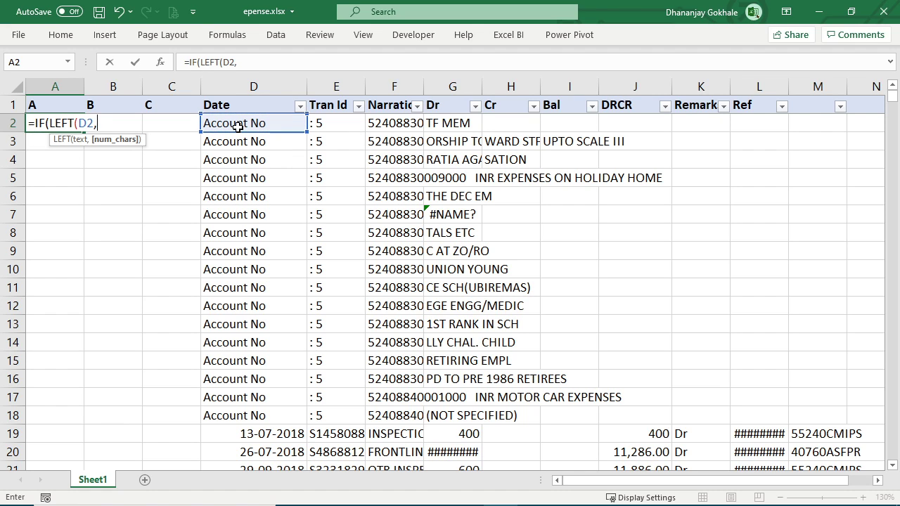
pyautogui.write('7)=')
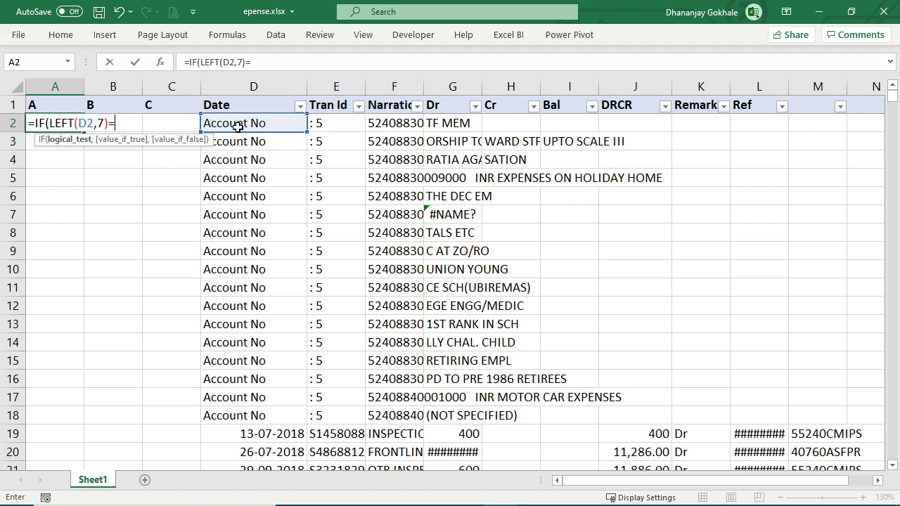
pyautogui.write('"aCC')
pyautogui.press('BackSpace')
pyautogui.press('BackSpace')
pyautogui.write('A')
pyautogui.press('BackSpace')
pyautogui.write('Account",')
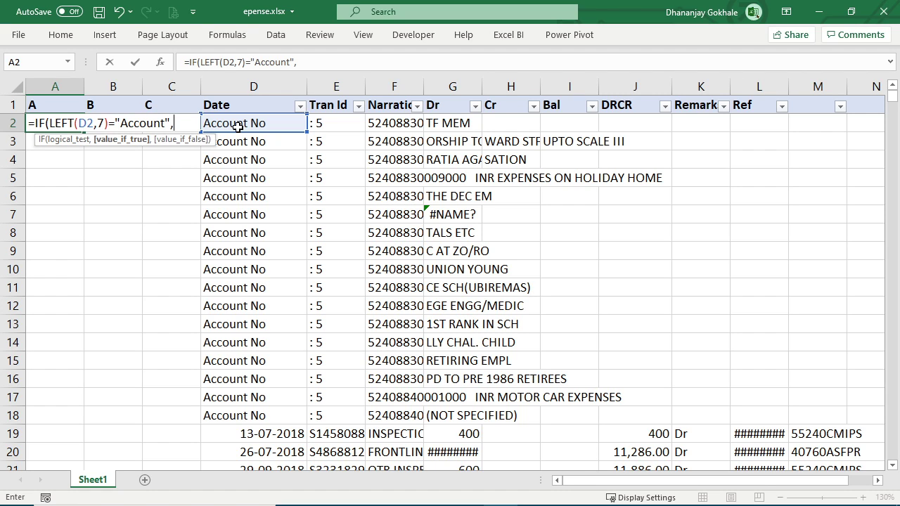
# Complete the A2 formula to return CONCAT(D2:L2) when the test is true and A1 otherwise.
pyautogui.write('con')
pyautogui.press('Tab')
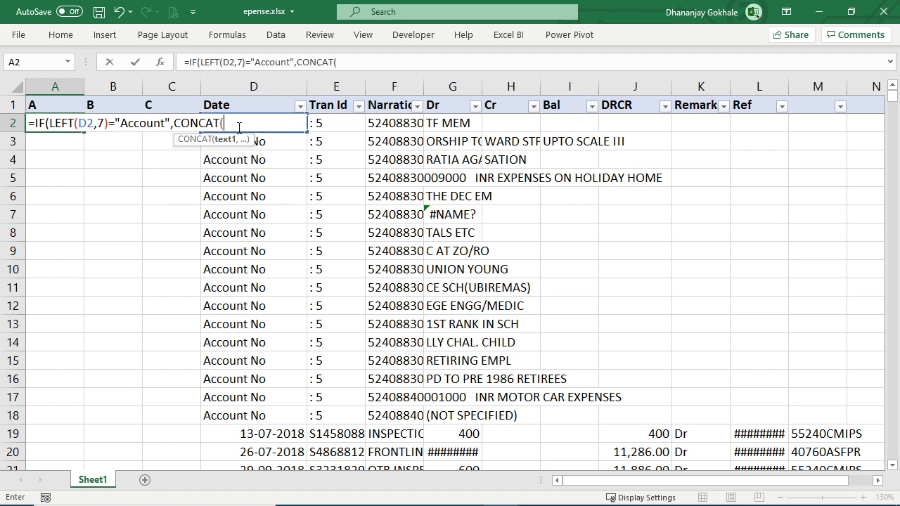
pyautogui.click(340, 125)
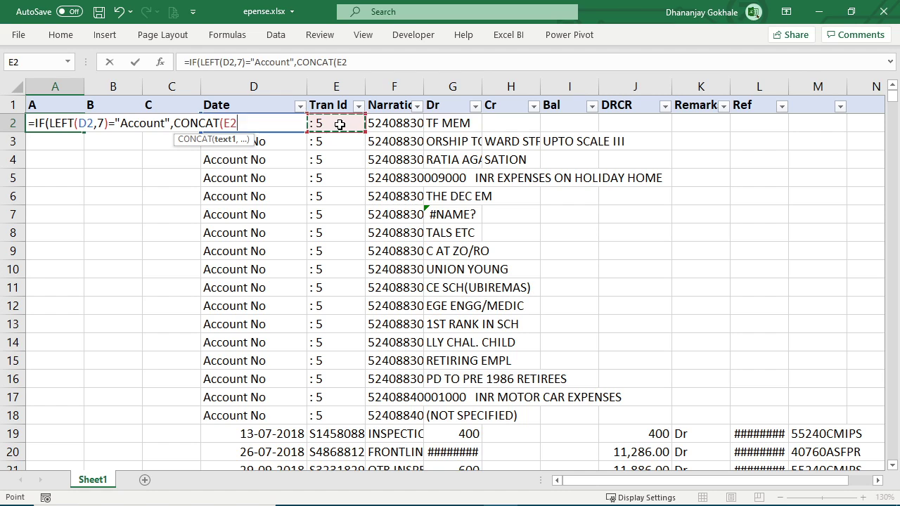
pyautogui.press('Left')
pyautogui.hotkey('shift', 'Right')
pyautogui.hotkey('shift', 'Right')
pyautogui.hotkey('shift', 'Right')
pyautogui.hotkey('shift', 'Right')
pyautogui.hotkey('shift', 'Right')
pyautogui.hotkey('shift', 'Right')
pyautogui.hotkey('shift', 'Right')
pyautogui.hotkey('shift', 'Right')
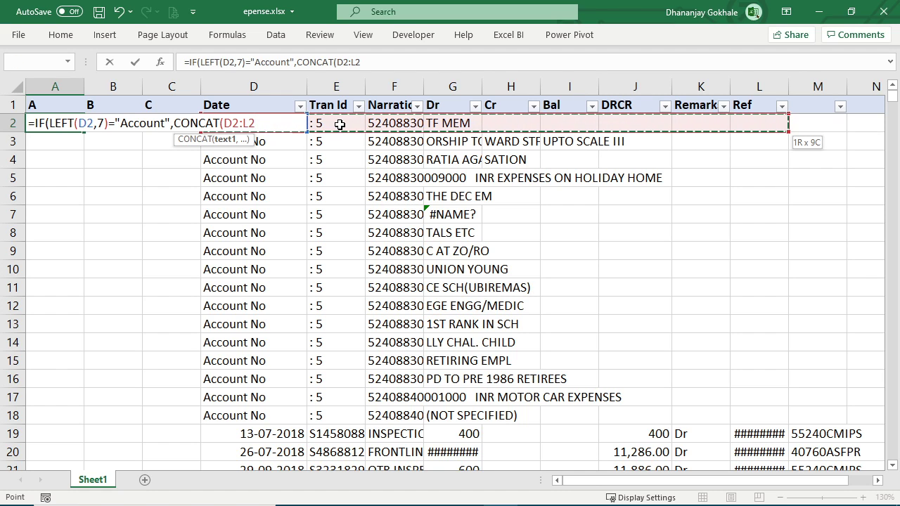
pyautogui.write(')')
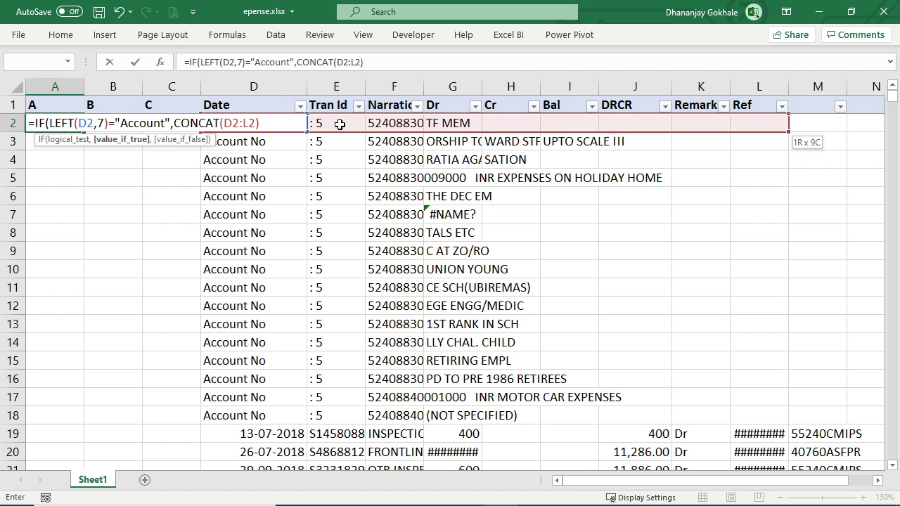
pyautogui.write(',')
pyautogui.press('Up')
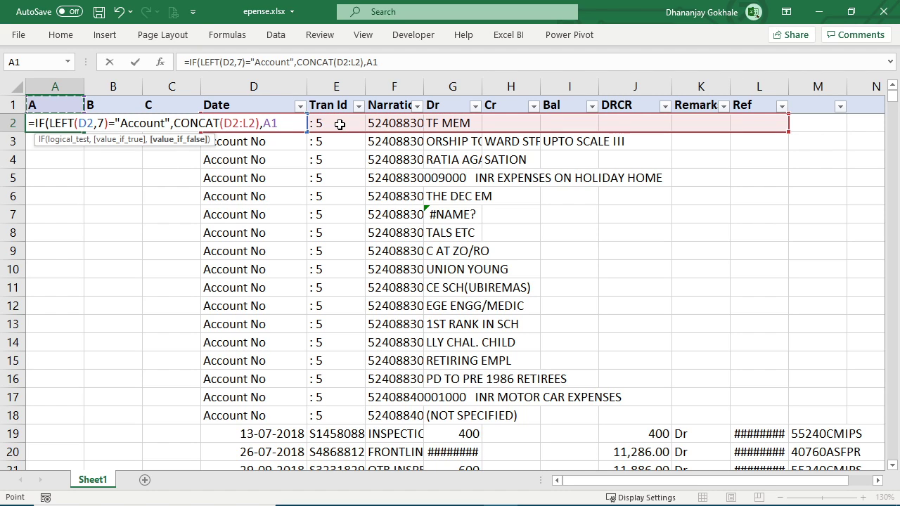
pyautogui.write(')')
pyautogui.press('Return')
# Review the finished formula in A2 with its cell references, and the cells beside it.
pyautogui.press('Up')
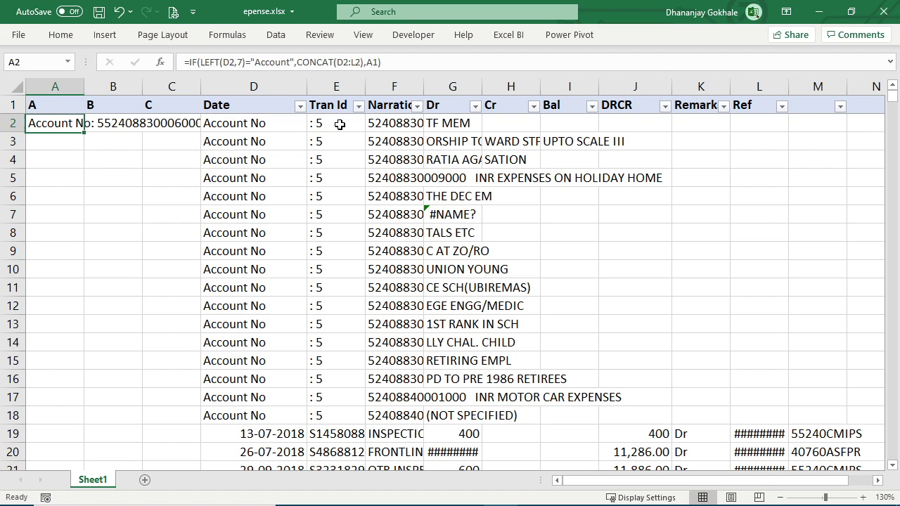
pyautogui.press('Up')
pyautogui.press('Down')
pyautogui.press('F2')
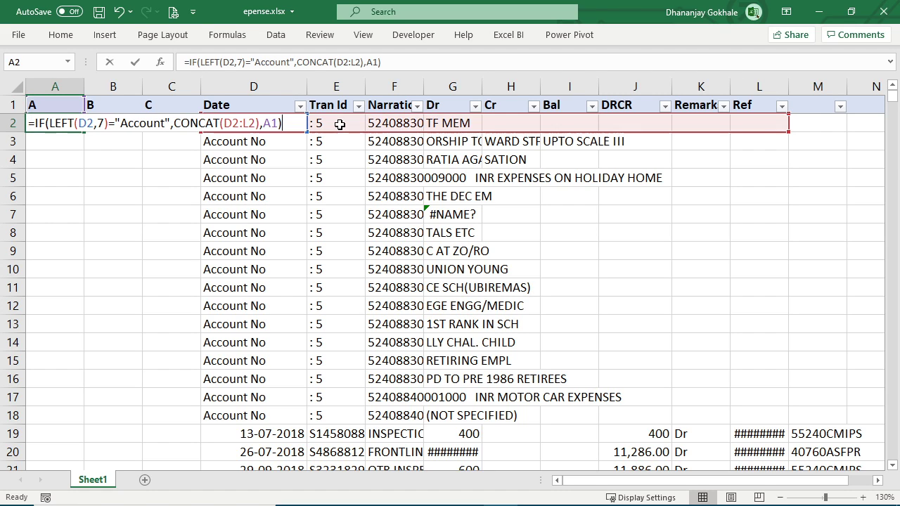
pyautogui.press('Escape')
pyautogui.press('Right')
pyautogui.press('Right')
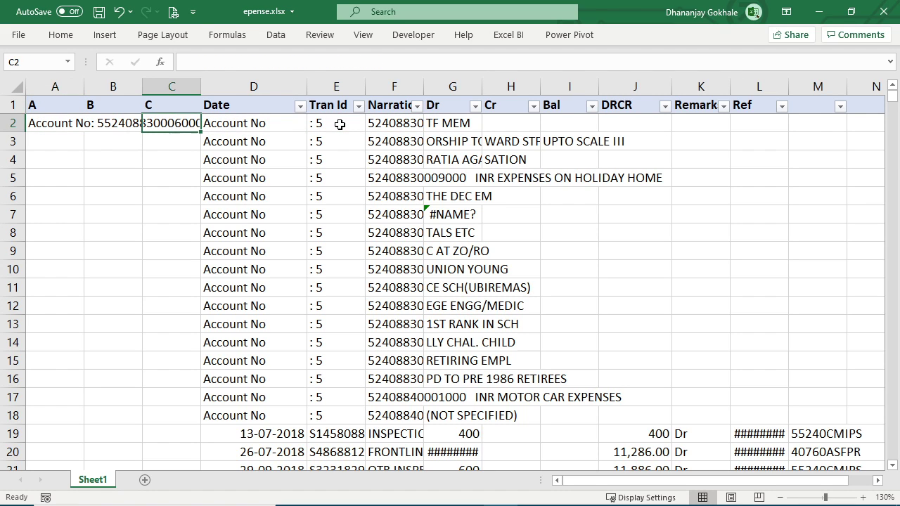
# Fill the A2 formula down column A to the last data row, A564, and return to A2.
pyautogui.click(251, 216)
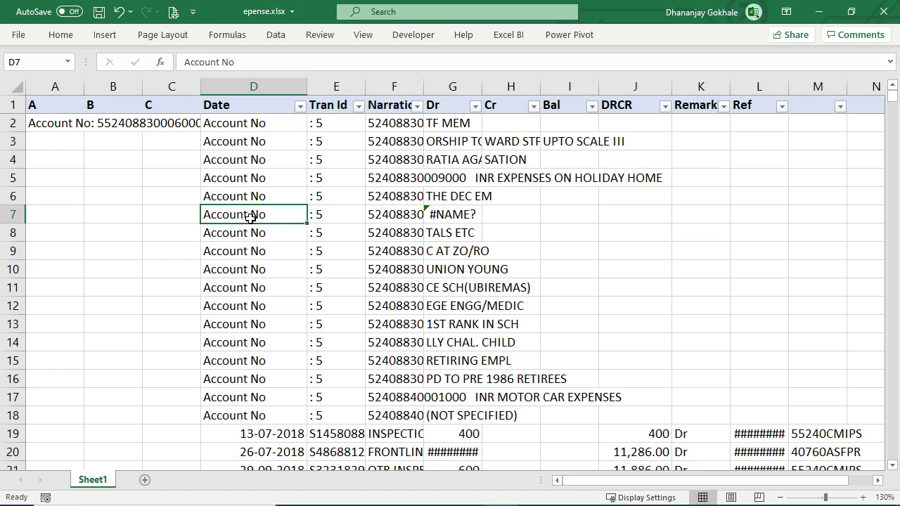
pyautogui.hotkey('ctrl', 'Down')
pyautogui.press('Left')
pyautogui.press('Left')
pyautogui.press('Left')
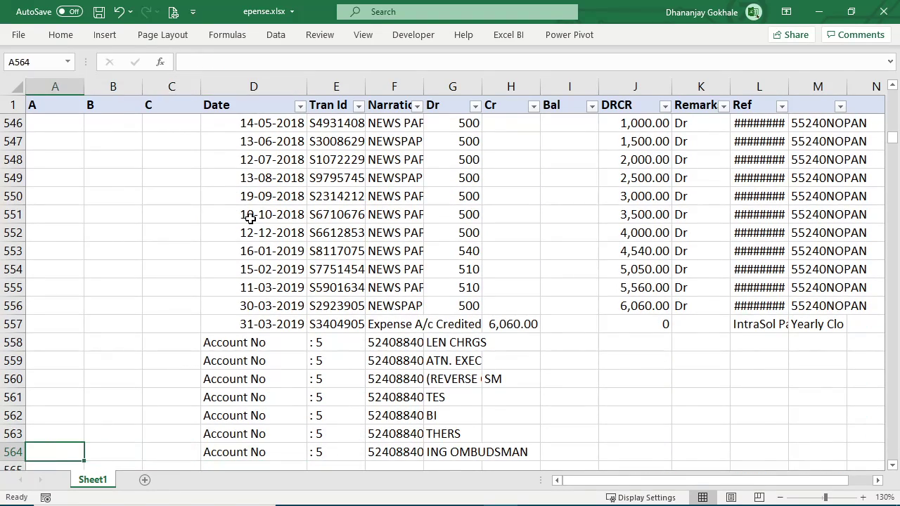
pyautogui.hotkey('ctrl', 'shift', 'Up')
pyautogui.hotkey('ctrl', 'd')
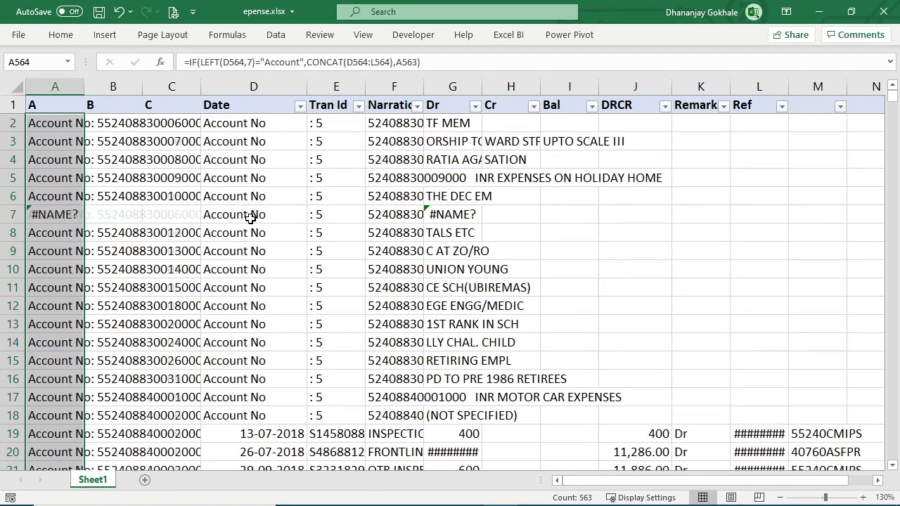
pyautogui.press('Up')
pyautogui.hotkey('ctrl', 'Up')
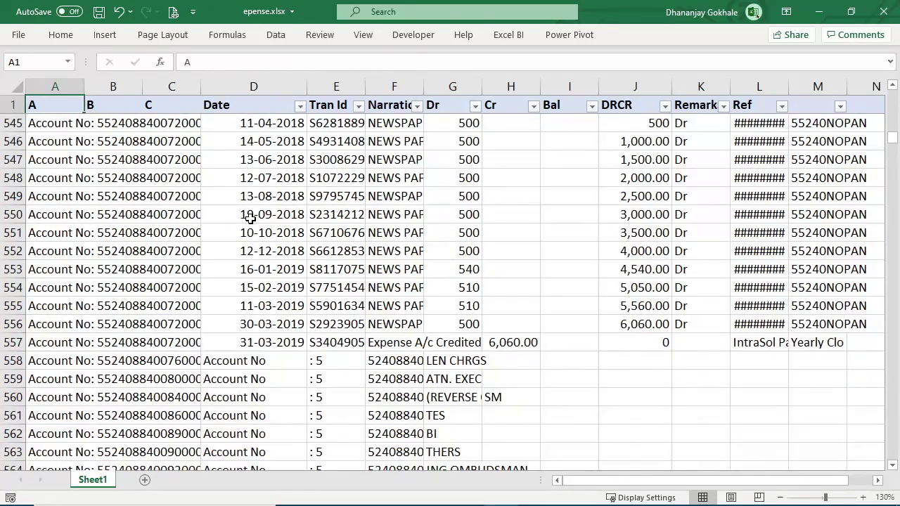
pyautogui.press('Down')
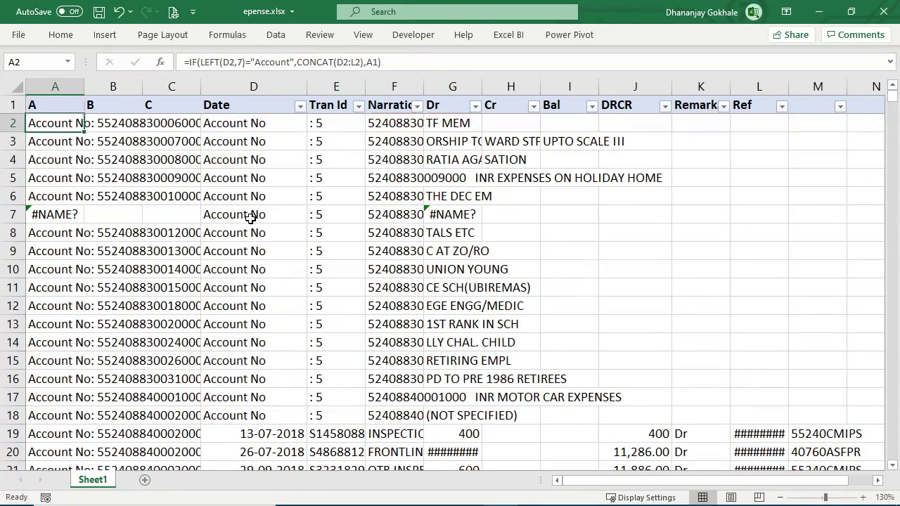
# Widen column A to show the full account descriptions and inspect the filled results alongside the transaction rows.
pyautogui.press('Down')
pyautogui.press('Down')
pyautogui.moveTo(84, 85); pyautogui.dragTo(377, 107)
pyautogui.scroll(-17, 284, 253)
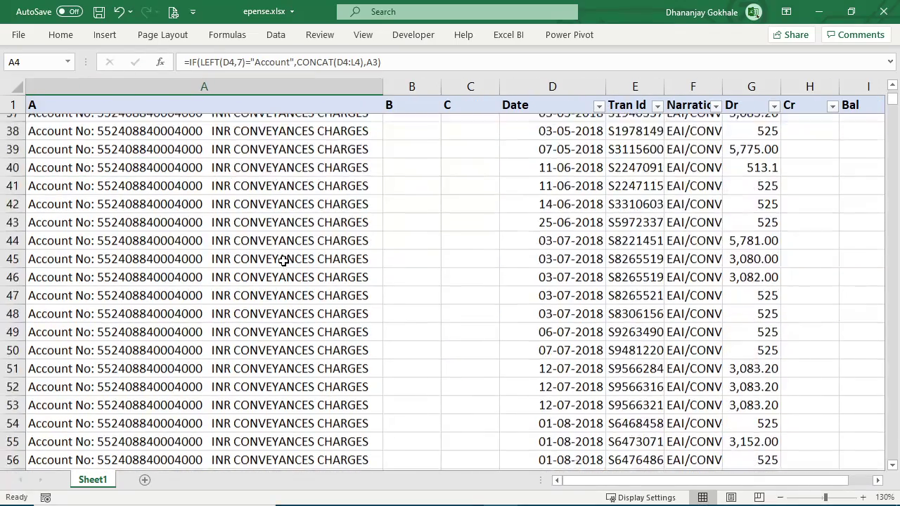
pyautogui.scroll(-1, 378, 251)
pyautogui.scroll(2, 337, 271)
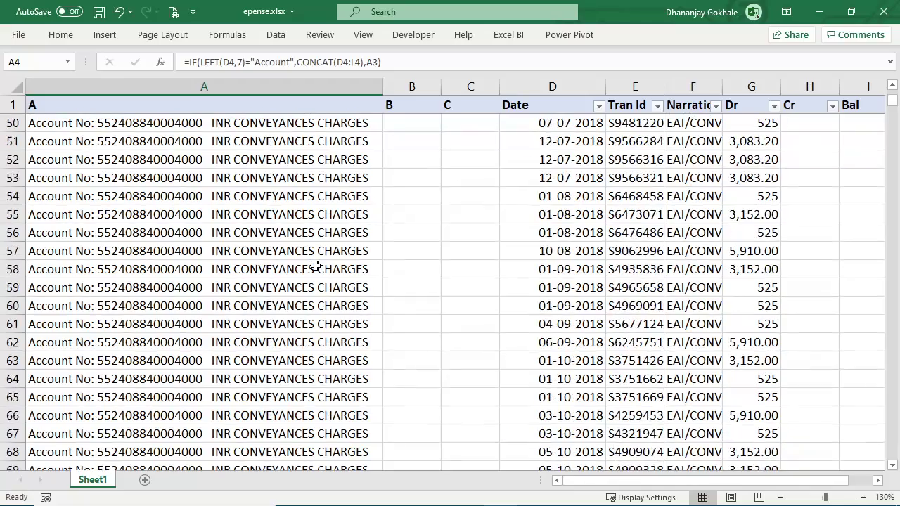
# Review the copied IF formulas in the upper cells of column A, down to A5.
pyautogui.press('Up')
pyautogui.press('Up')
pyautogui.press('Up')
pyautogui.press('Down')
pyautogui.press('Down')
pyautogui.press('Down')
pyautogui.press('Down')
pyautogui.press('Down')
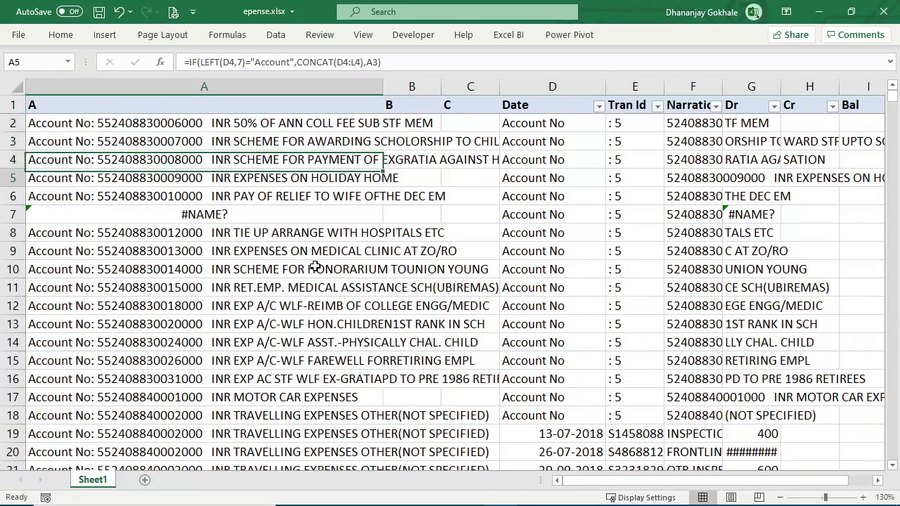
pyautogui.press('Up')
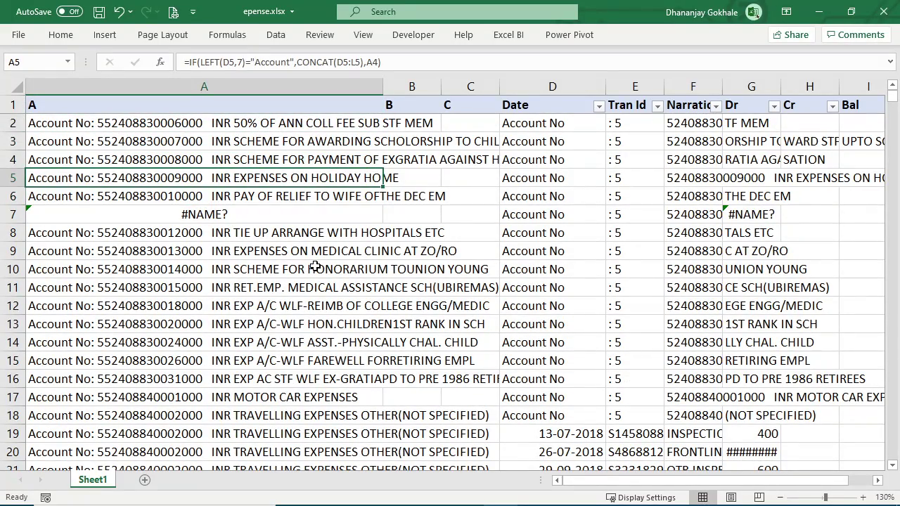
# Replace the formulas in A2:A564 with their results by copying the range and using Paste Special with Values.
pyautogui.press('Up')
pyautogui.press('Up')
pyautogui.press('Up')
pyautogui.press('Up')
pyautogui.press('Down')
pyautogui.hotkey('ctrl', 'shift', 'Down')
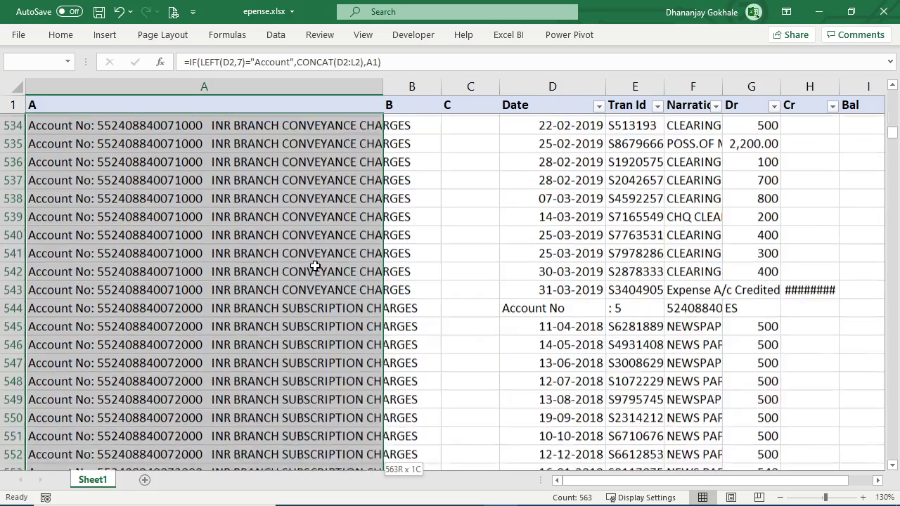
pyautogui.hotkey('ctrl', 'c')
pyautogui.hotkey('ctrl', 'alt', 'v')
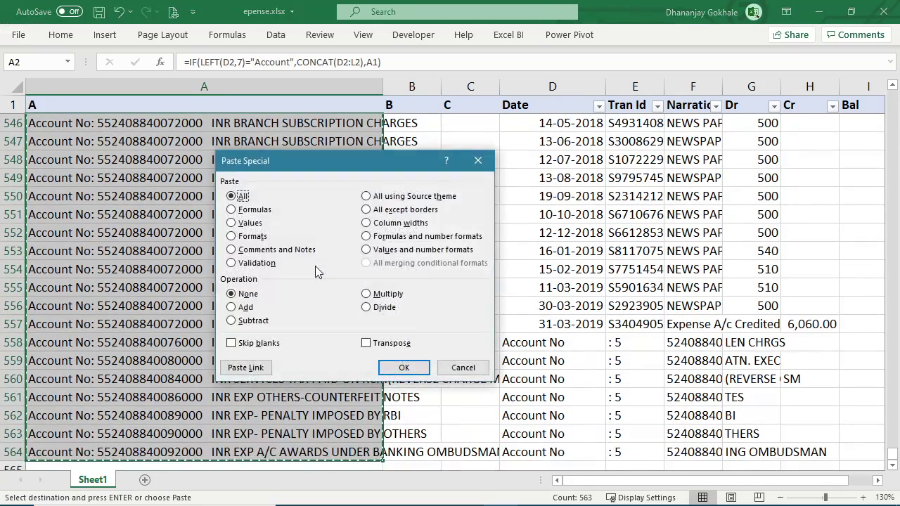
pyautogui.press('v')
pyautogui.press('Return')
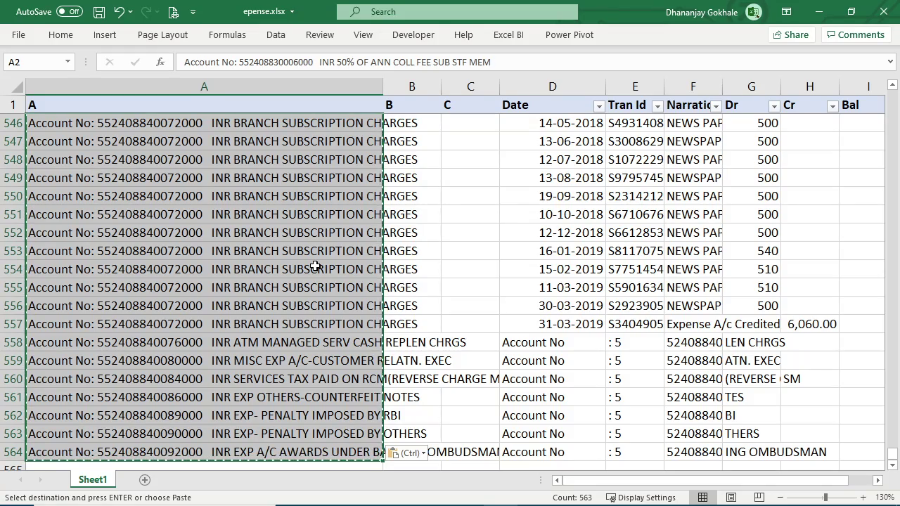
pyautogui.press('Escape')
pyautogui.press('Down')
pyautogui.press('Up')
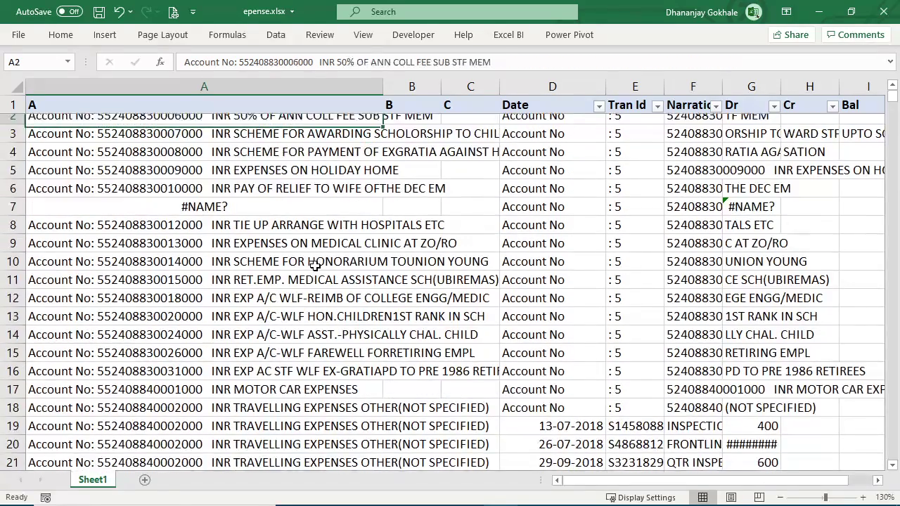
# Check the pasted text in A4 and narrow column A until the Date and transaction columns fit in view.
pyautogui.click(246, 159)
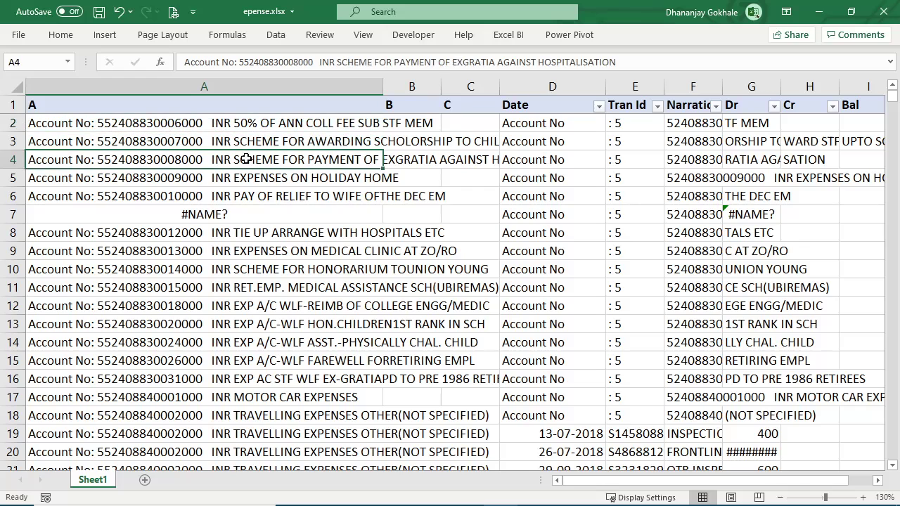
pyautogui.press('Up')
pyautogui.press('Up')
pyautogui.press('Up')
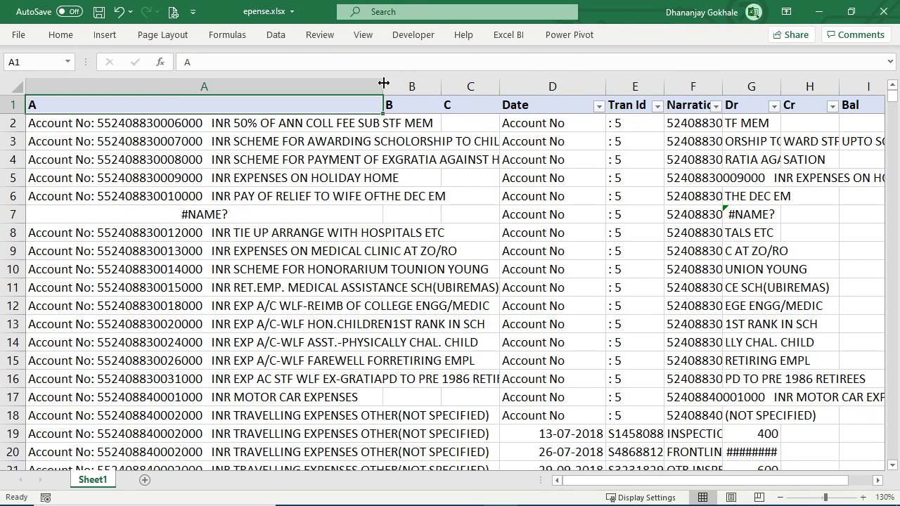
pyautogui.moveTo(382, 83); pyautogui.dragTo(128, 112)
pyautogui.click(83, 138)
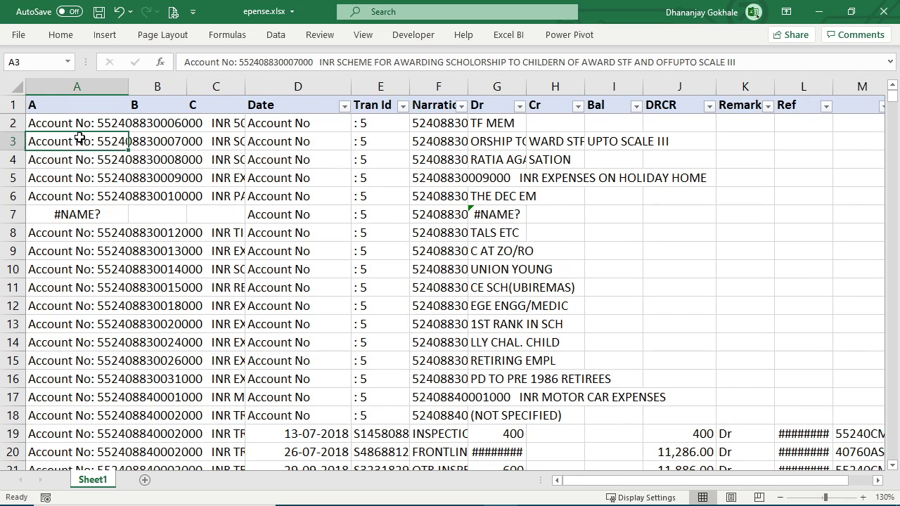
pyautogui.press('Up')
pyautogui.press('Up')
pyautogui.press('Down')
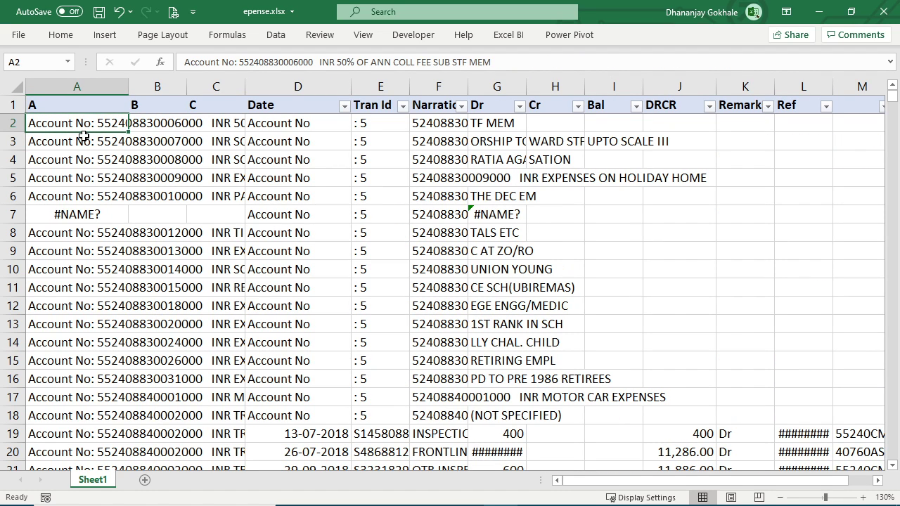
# Compare the account details in column A with the original account header rows, down to D18.
pyautogui.press('Right')
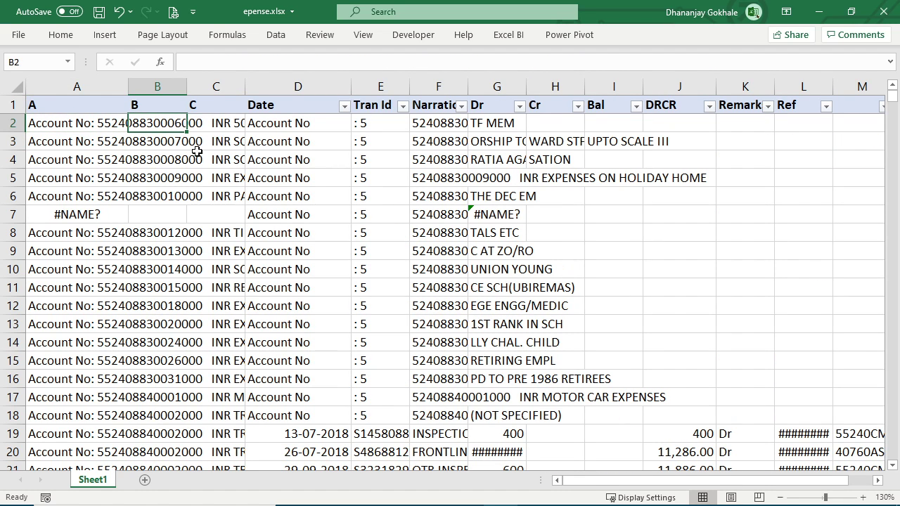
pyautogui.scroll(-7, 197, 208)
pyautogui.scroll(7, 194, 244)
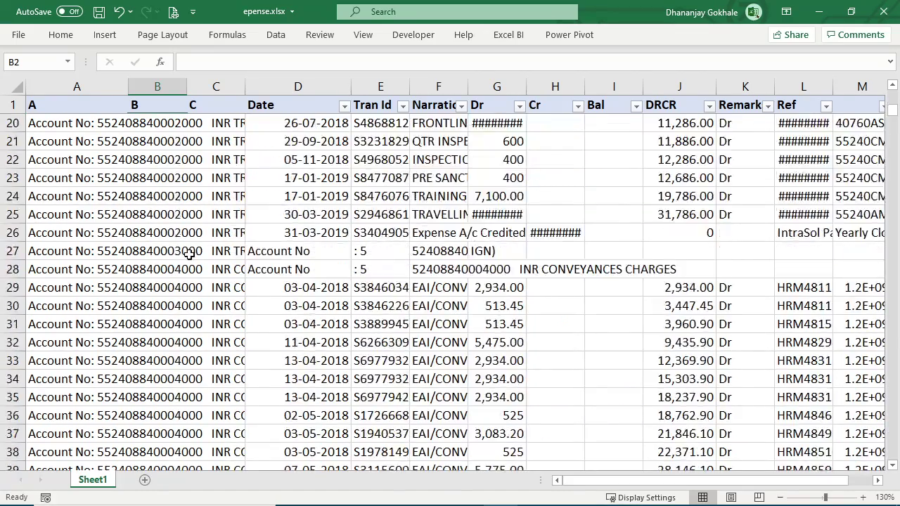
pyautogui.click(182, 232)
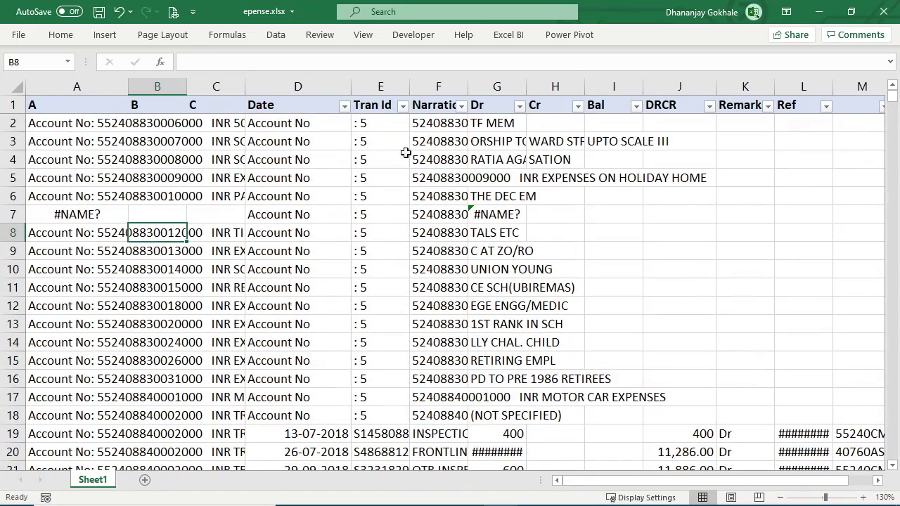
pyautogui.click(62, 123)
pyautogui.click(506, 123)
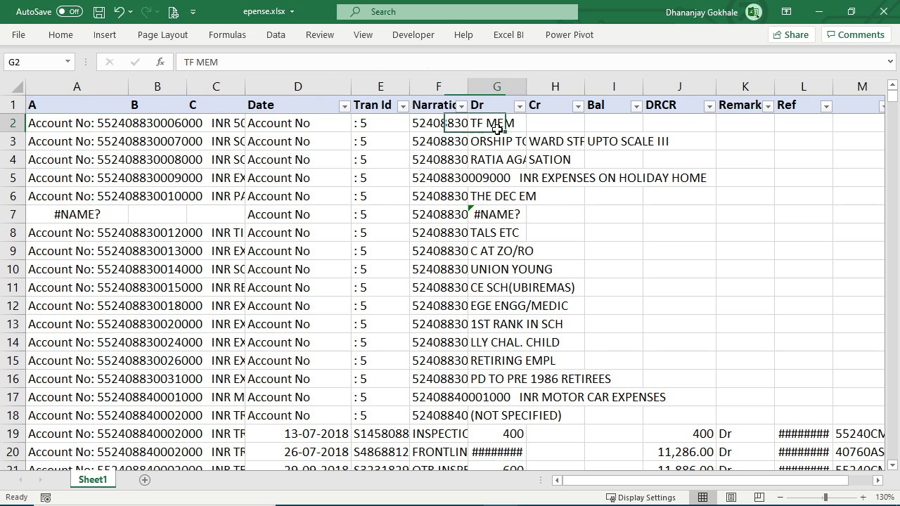
pyautogui.scroll(-2, 518, 137)
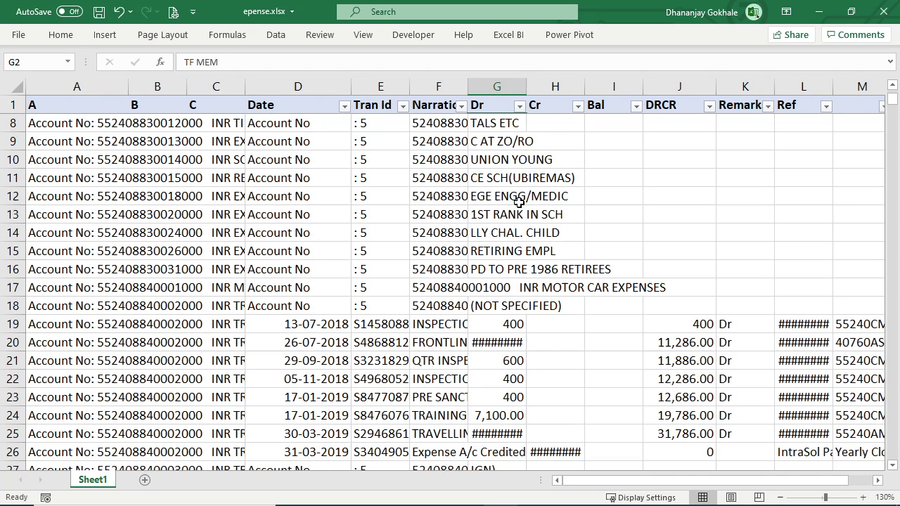
pyautogui.click(447, 304)
pyautogui.press('Left')
pyautogui.press('Left')
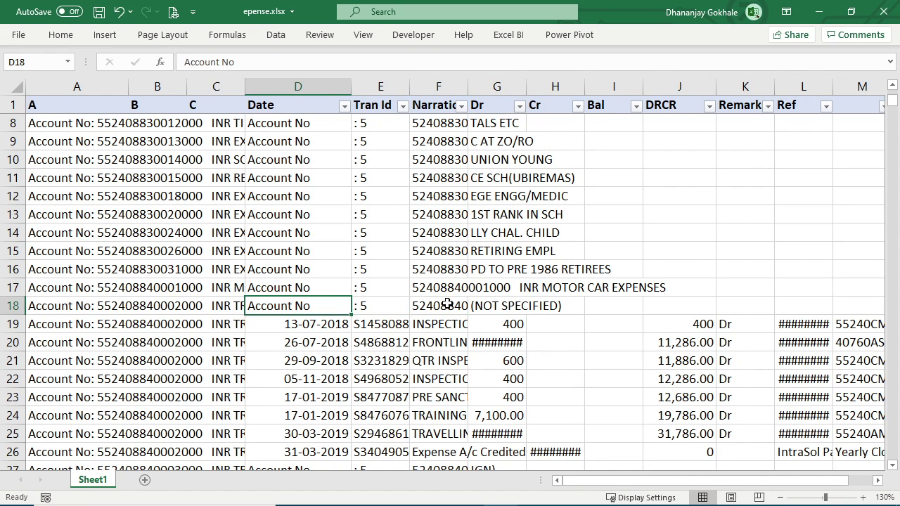
# Filter the Date column to show only the "Account No" rows.
pyautogui.hotkey('ctrl', 'Up')
pyautogui.press('Down')
pyautogui.press('Up')
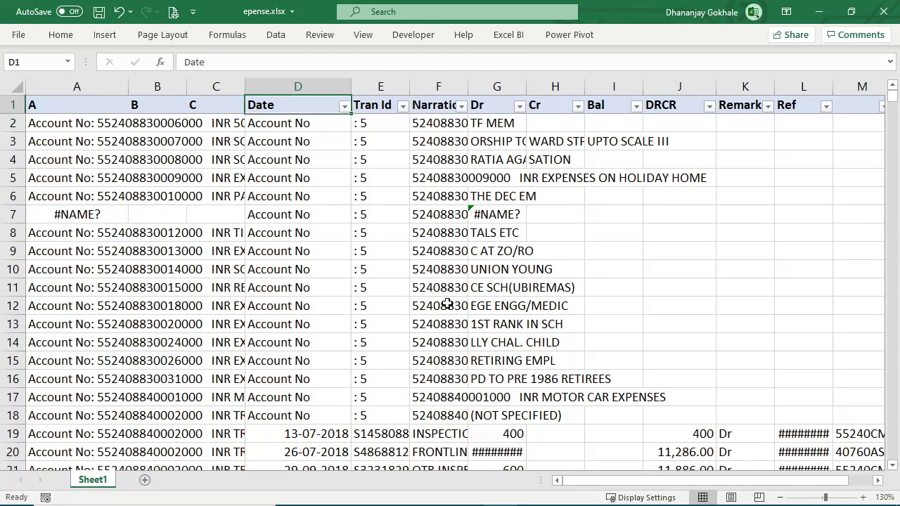
pyautogui.click(344, 106)
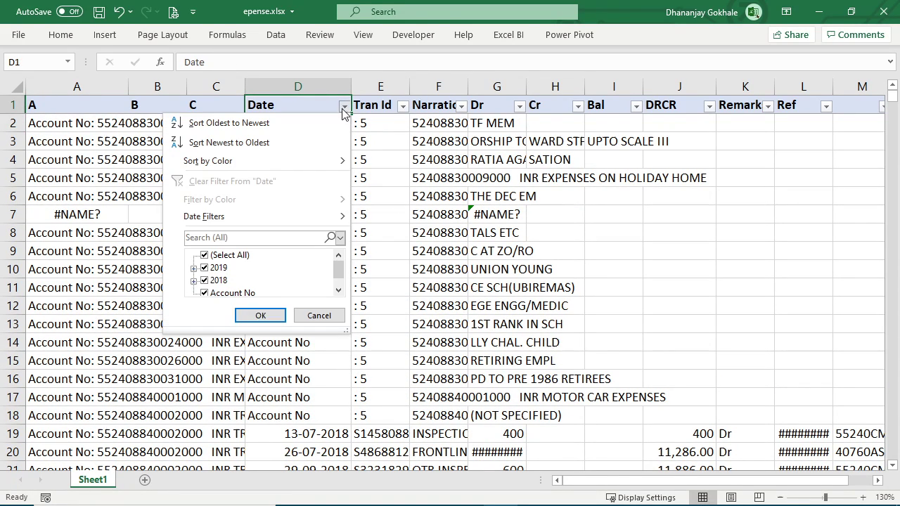
pyautogui.click(214, 255)
pyautogui.click(228, 293)
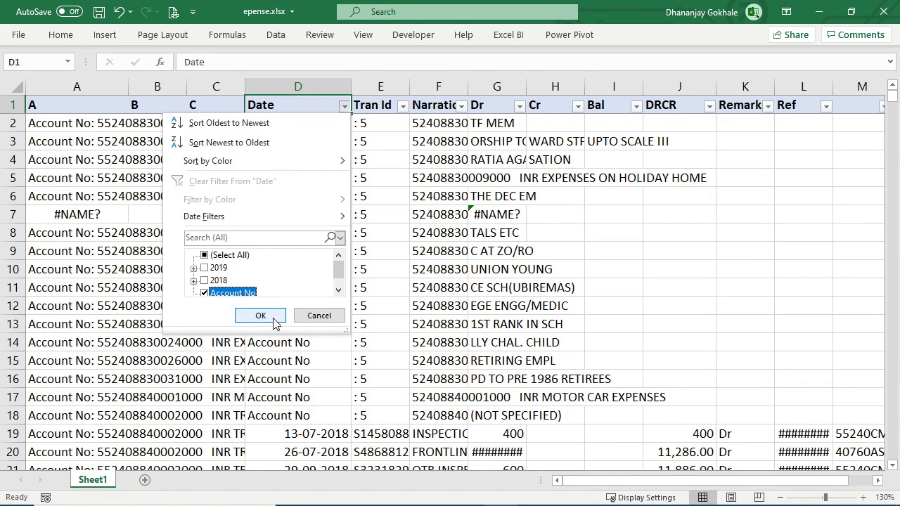
pyautogui.click(273, 320)
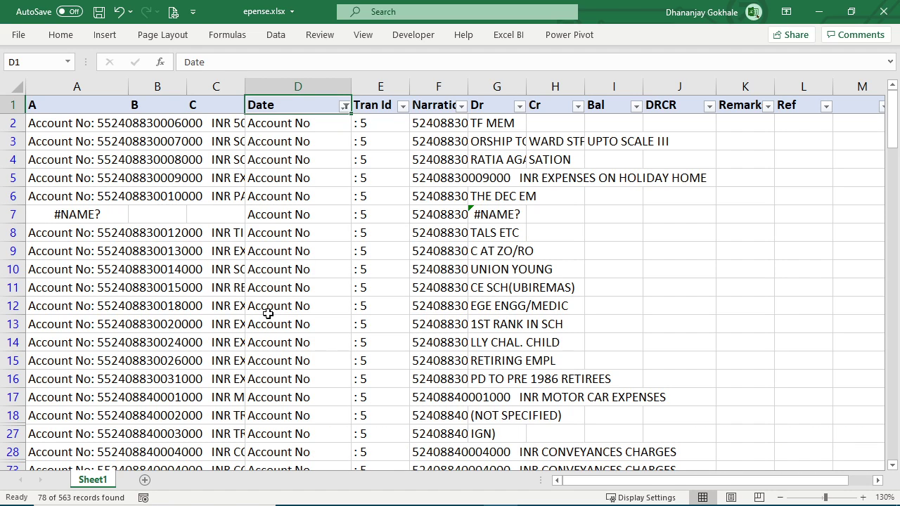
# Select only the visible filtered cells from D2 to D564 and delete their entire rows.
pyautogui.press('Down')
pyautogui.hotkey('ctrl', 'shift', 'Down')
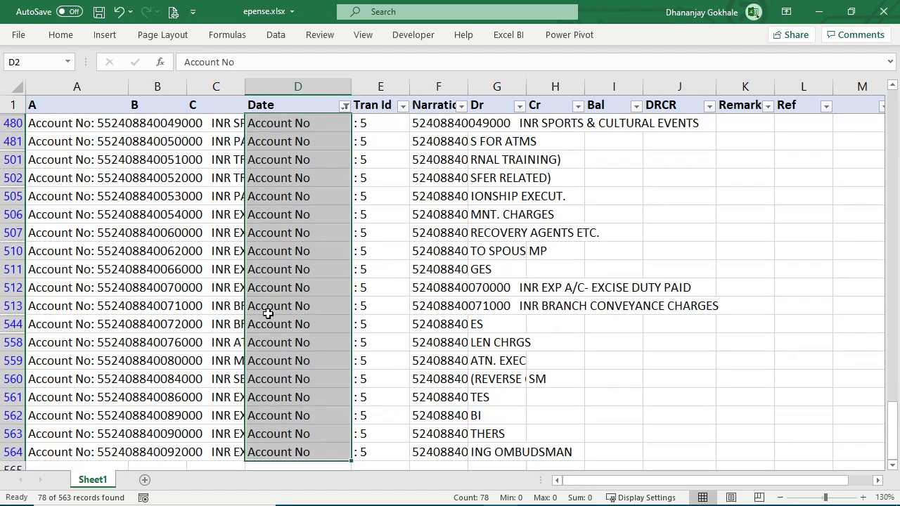
pyautogui.hotkey('alt', ';')
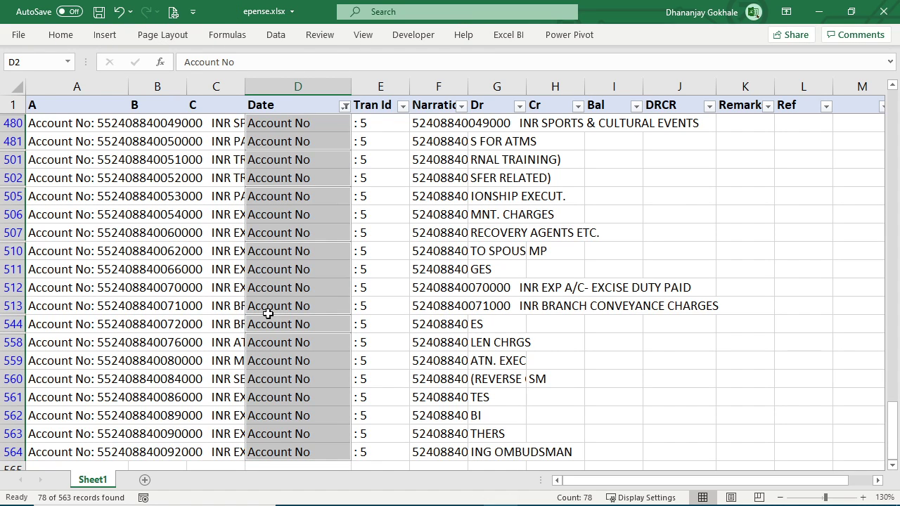
pyautogui.hotkey('ctrl', '-')
pyautogui.press('Return')
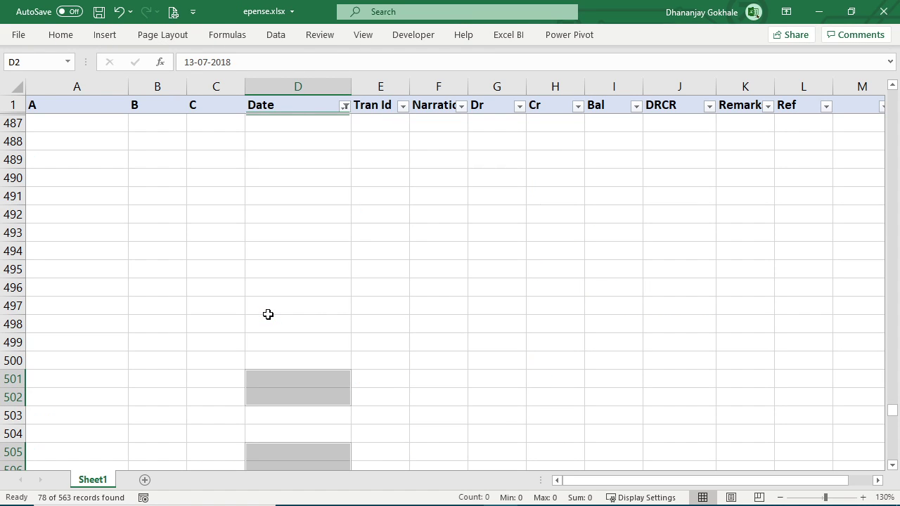
# Clear the filter from the Date column.
pyautogui.press('Up')
pyautogui.hotkey('alt', 'Down')
pyautogui.press('Down')
pyautogui.press('Down')
pyautogui.press('Down')
pyautogui.press('Down')
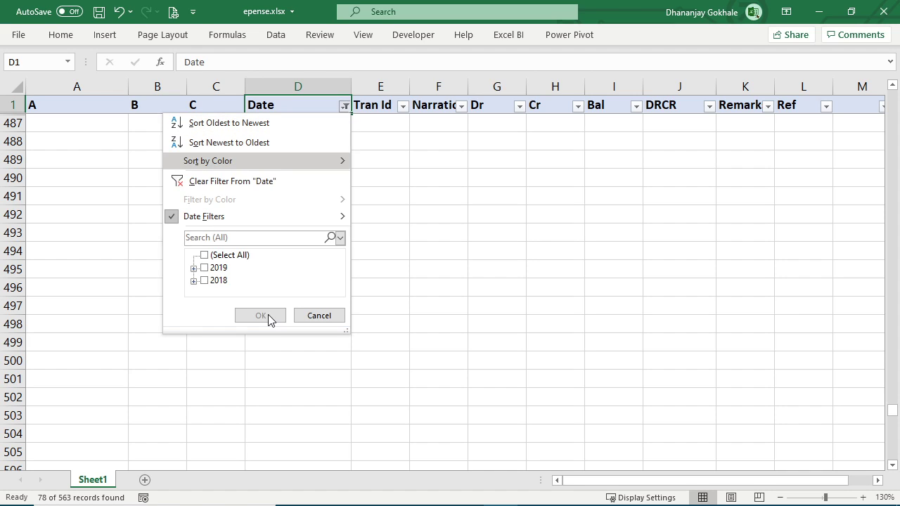
pyautogui.press('Return')
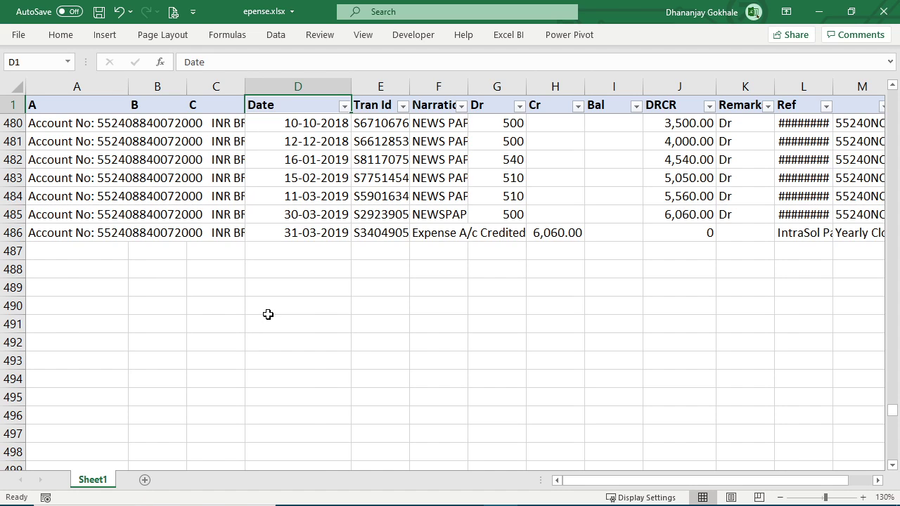
# Review the remaining transaction rows from row 2 and the account details carried in A2.
pyautogui.press('Down')
pyautogui.press('Up')
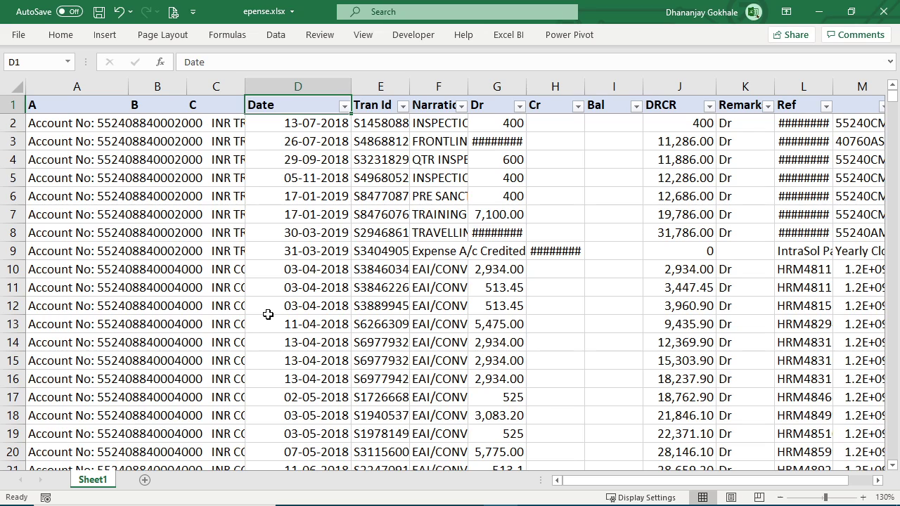
pyautogui.press('Down')
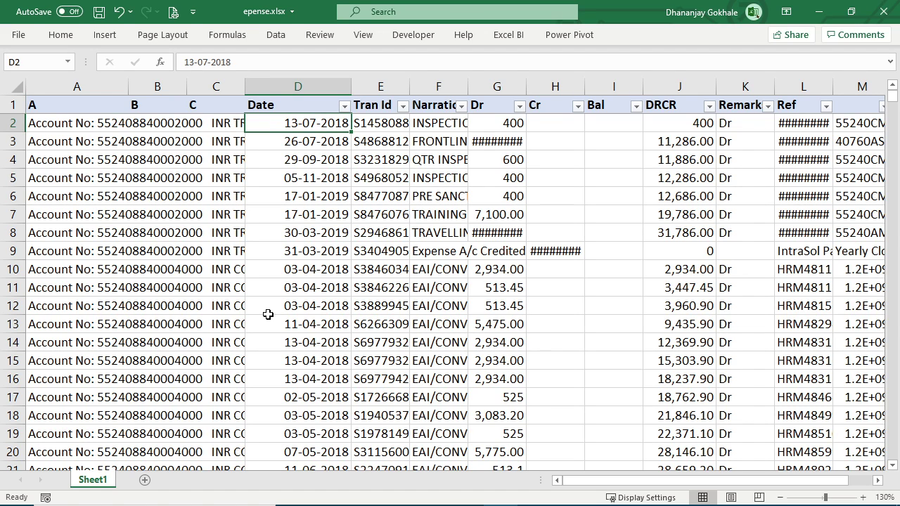
pyautogui.press('Up')
pyautogui.press('Left')
pyautogui.press('Left')
pyautogui.press('Left')
pyautogui.press('Down')
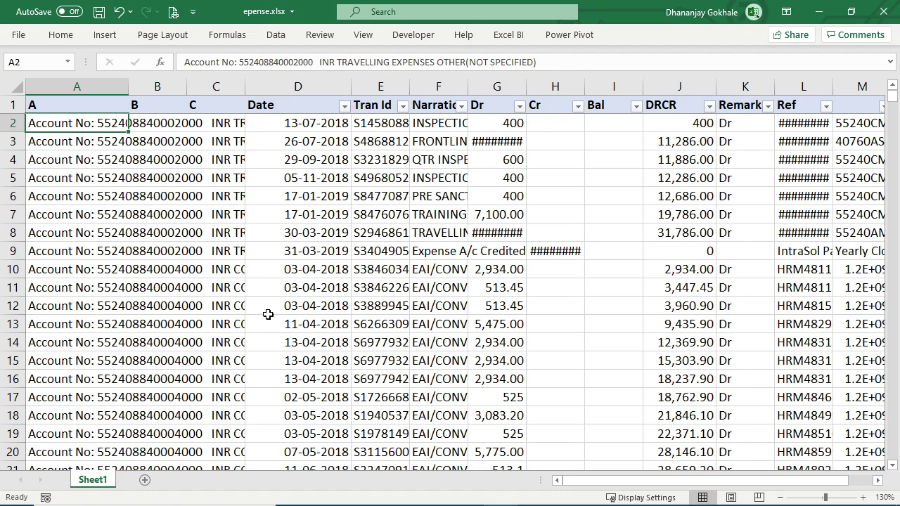
pyautogui.press('Down')
pyautogui.press('Up')
pyautogui.press('Down')
pyautogui.press('Down')
pyautogui.press('Up')
pyautogui.press('Up')
pyautogui.press('Right')
pyautogui.press('Right')
pyautogui.press('Left')
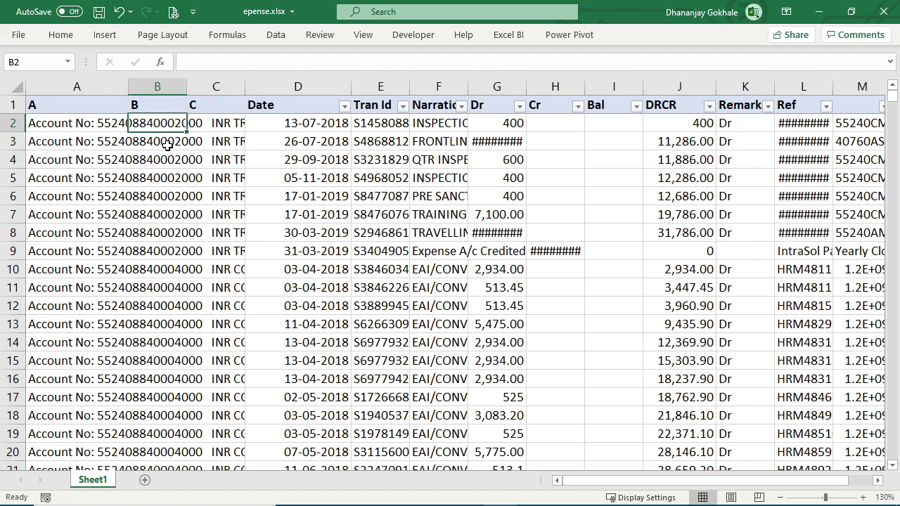
# Examine the text inside A2, distinguishing the account number from the expense description after INR.
pyautogui.press('Left')
pyautogui.press('F2')
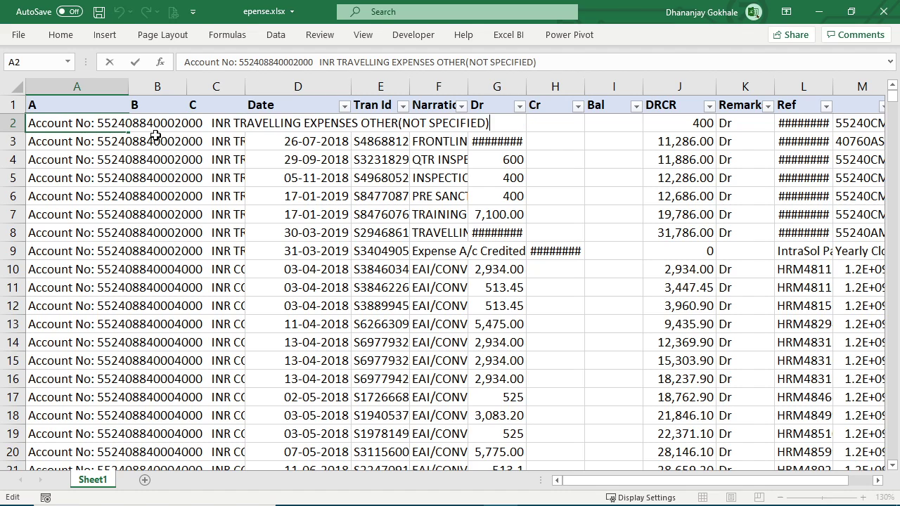
pyautogui.hotkey('shift', 'Home')
pyautogui.click(156, 130)
pyautogui.doubleClick(158, 122)
pyautogui.press('End')
pyautogui.hotkey('shift', 'End')
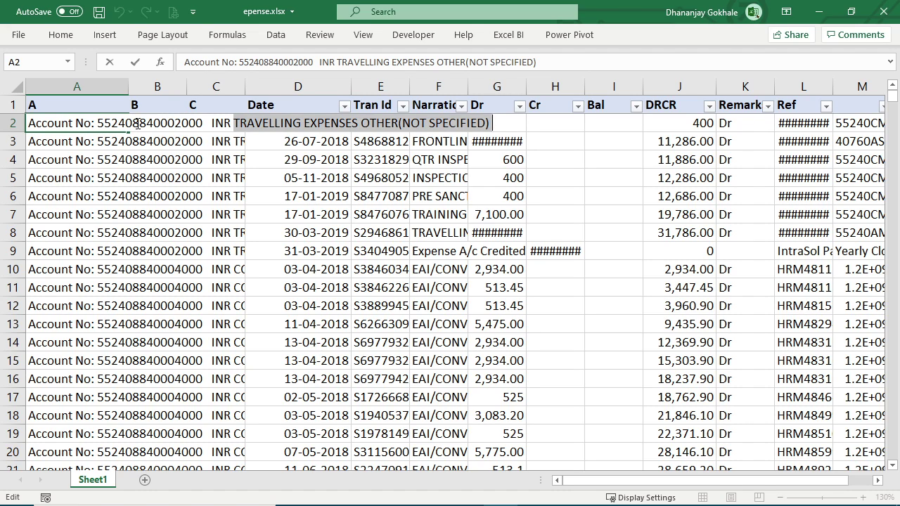
pyautogui.doubleClick(137, 123)
pyautogui.click(62, 124)
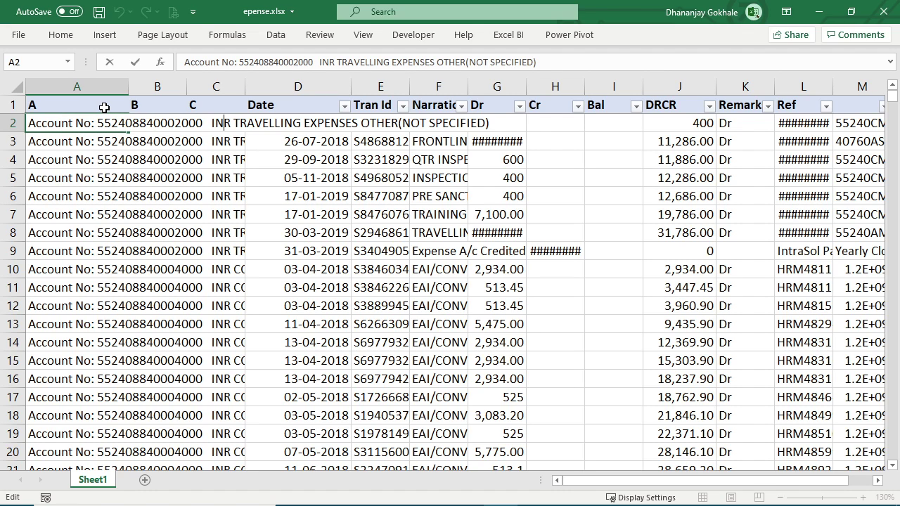
pyautogui.hotkey('shift', 'End')
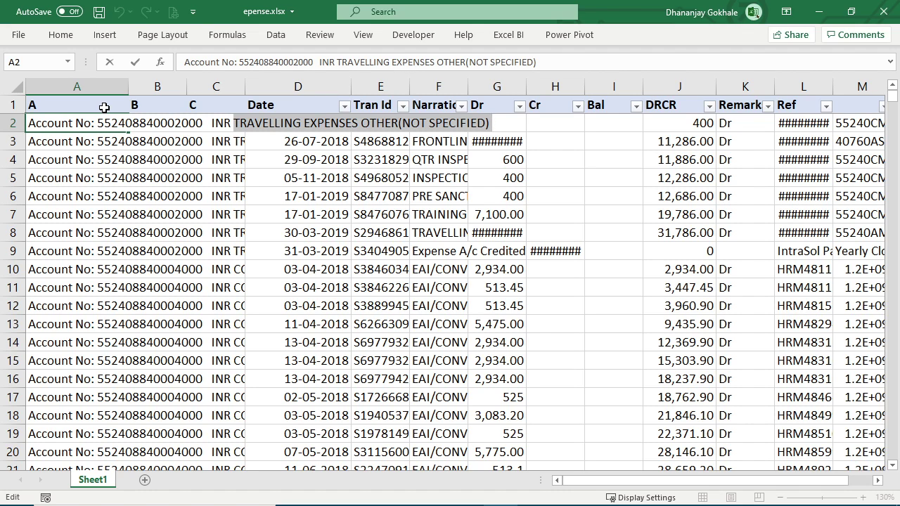
pyautogui.press('Home')
pyautogui.hotkey('shift', 'Right')
pyautogui.hotkey('shift', 'Right')
pyautogui.hotkey('shift', 'Right')
pyautogui.hotkey('shift', 'Right')
pyautogui.hotkey('shift', 'Right')
pyautogui.hotkey('shift', 'Right')
pyautogui.hotkey('shift', 'Right')
pyautogui.hotkey('shift', 'Right')
pyautogui.hotkey('shift', 'Right')
pyautogui.hotkey('shift', 'Right')
pyautogui.hotkey('shift', 'Right')
pyautogui.hotkey('shift', 'Right')
pyautogui.hotkey('shift', 'Right')
pyautogui.hotkey('shift', 'Right')
pyautogui.hotkey('shift', 'Right')
pyautogui.hotkey('shift', 'Right')
pyautogui.hotkey('shift', 'Right')
pyautogui.hotkey('shift', 'Right')
pyautogui.hotkey('shift', 'Right')
pyautogui.hotkey('shift', 'Right')
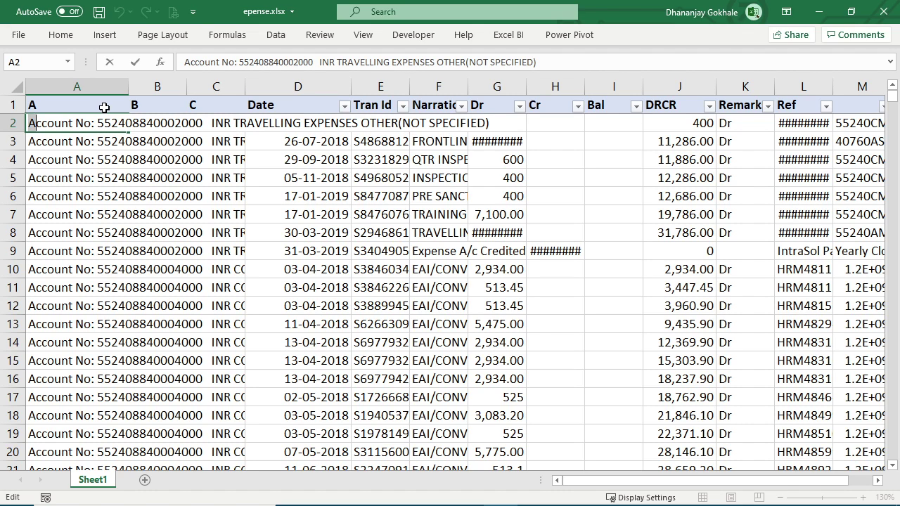
pyautogui.press('Home')
pyautogui.doubleClick(141, 127)
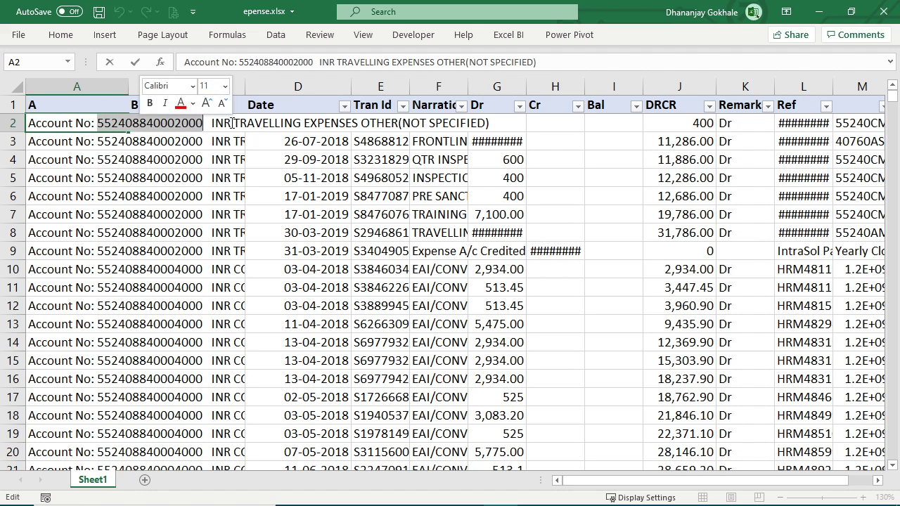
pyautogui.moveTo(234, 123); pyautogui.dragTo(525, 107)
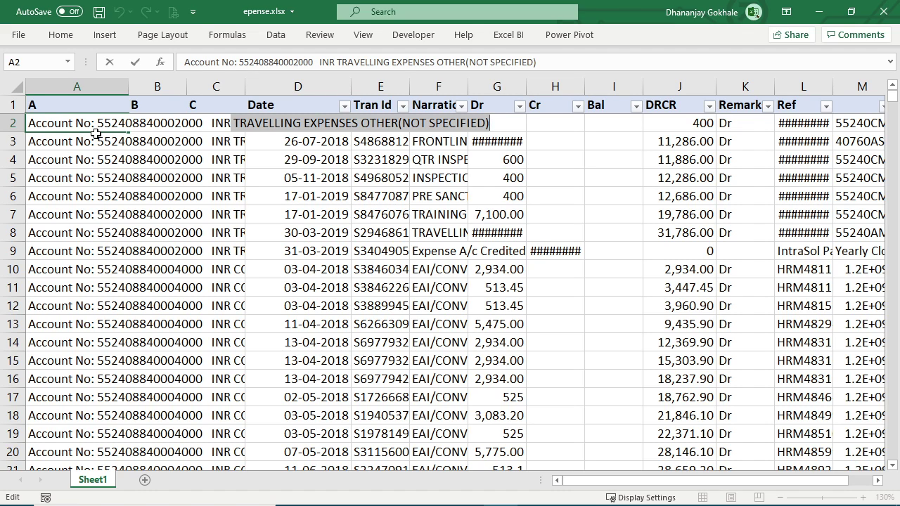
pyautogui.press('Return')
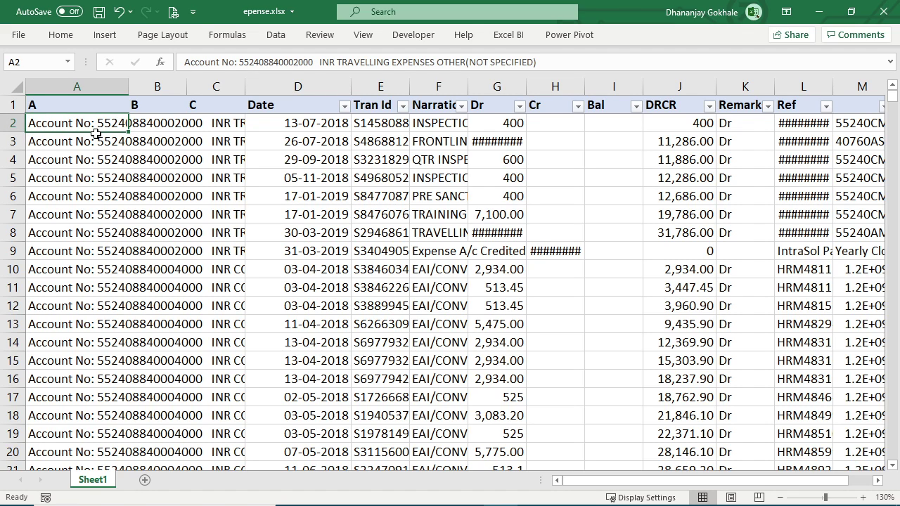
# Copy the entire text of A2 and paste it into a new, maximized Notepad document.
pyautogui.press('F2')
pyautogui.hotkey('shift', 'Home')
pyautogui.hotkey('ctrl', 'c')
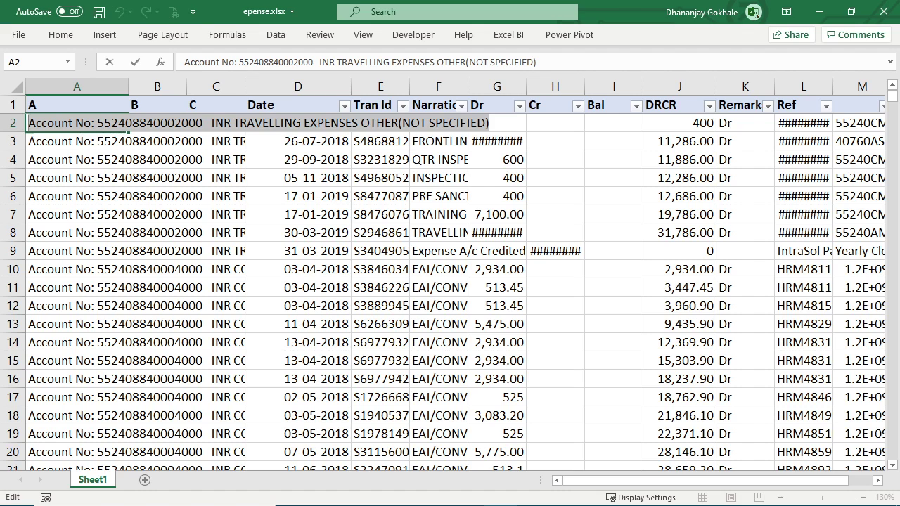
pyautogui.click(271, 480)
pyautogui.write('no')
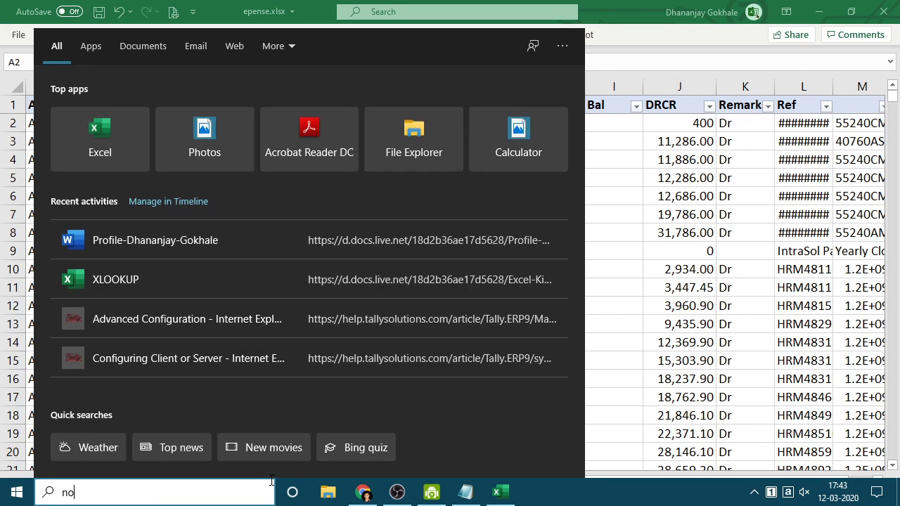
pyautogui.write('tepad')
pyautogui.press('Return')
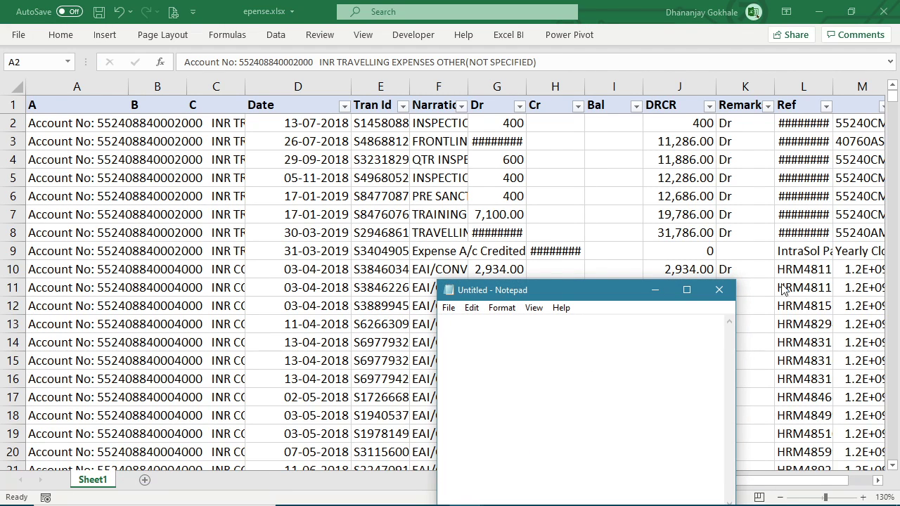
pyautogui.moveTo(557, 295); pyautogui.dragTo(427, 181)
pyautogui.doubleClick(426, 180)
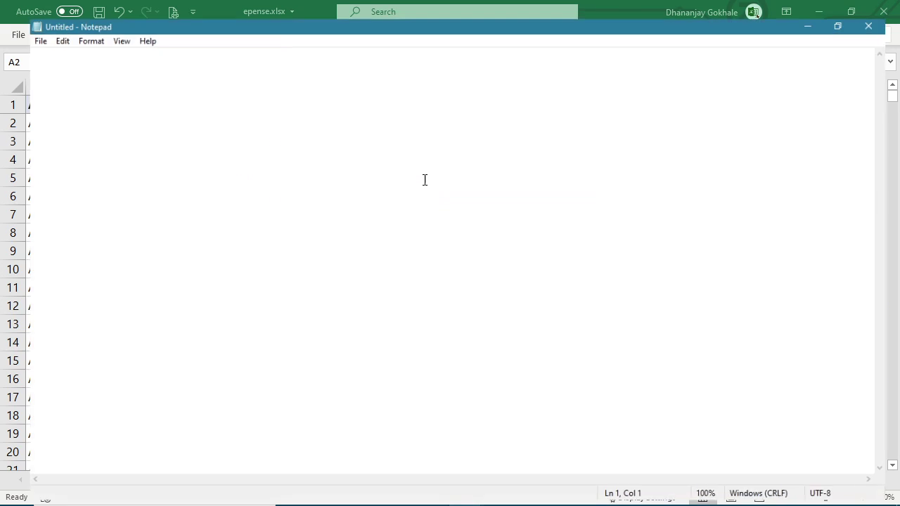
pyautogui.hotkey('ctrl', 'v')
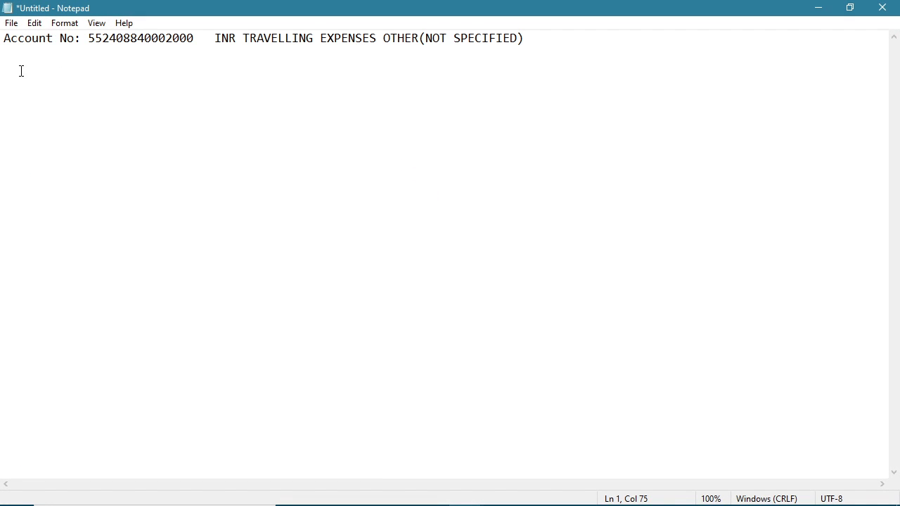
# Enlarge the Notepad text, check the account number's starting column and extent, and return to the Excel sheet.
pyautogui.keyDown('ctrl'); pyautogui.scroll(4, 97, 125); pyautogui.keyUp('ctrl')
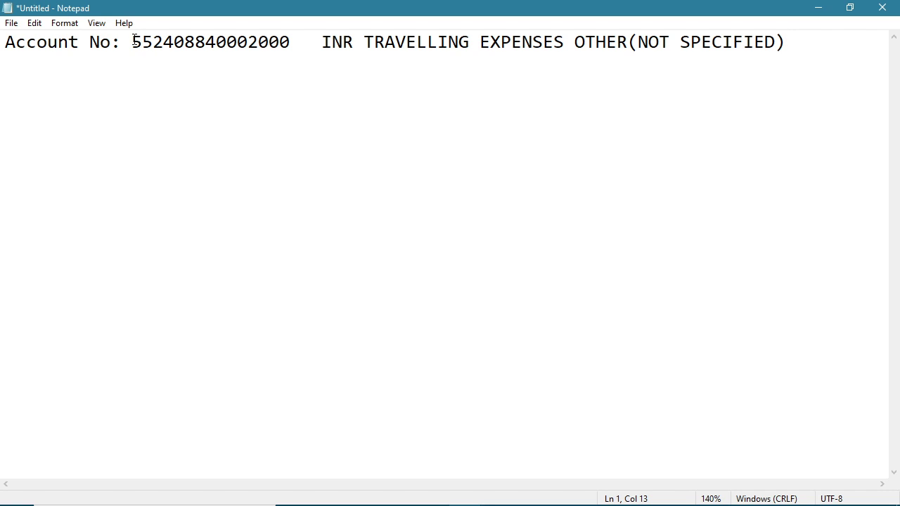
pyautogui.moveTo(133, 46); pyautogui.dragTo(291, 66)
pyautogui.moveTo(237, 44); pyautogui.dragTo(216, 44)
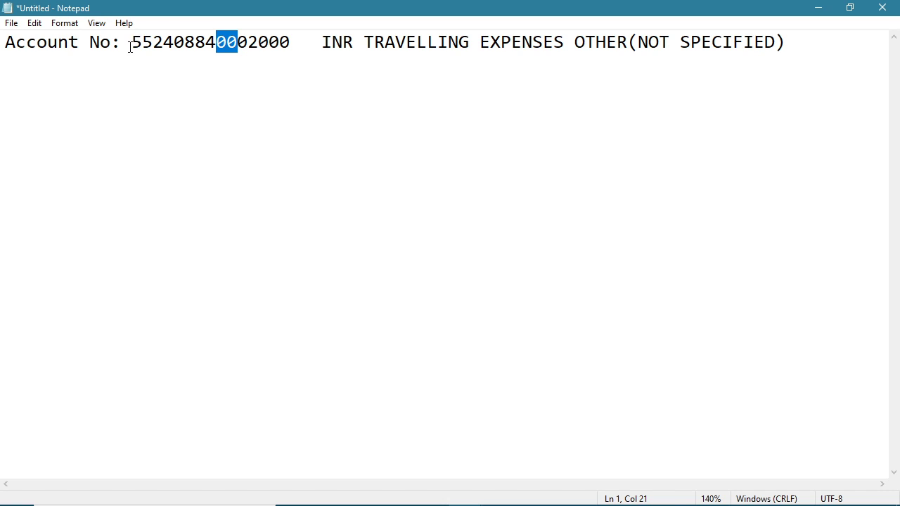
pyautogui.click(135, 47)
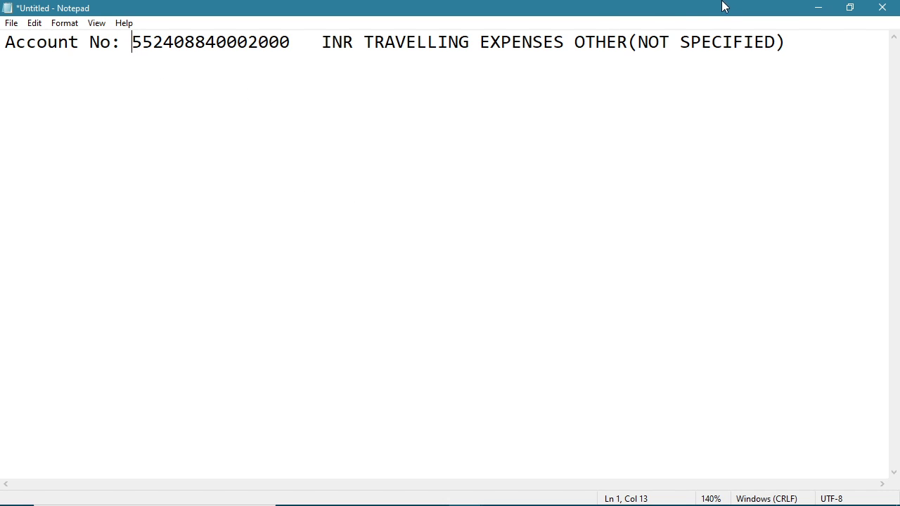
pyautogui.click(203, 78)
pyautogui.click(817, 8)
# Enter the formula =MID(A2,13,15) in B2 to extract the account number.
pyautogui.click(150, 125)
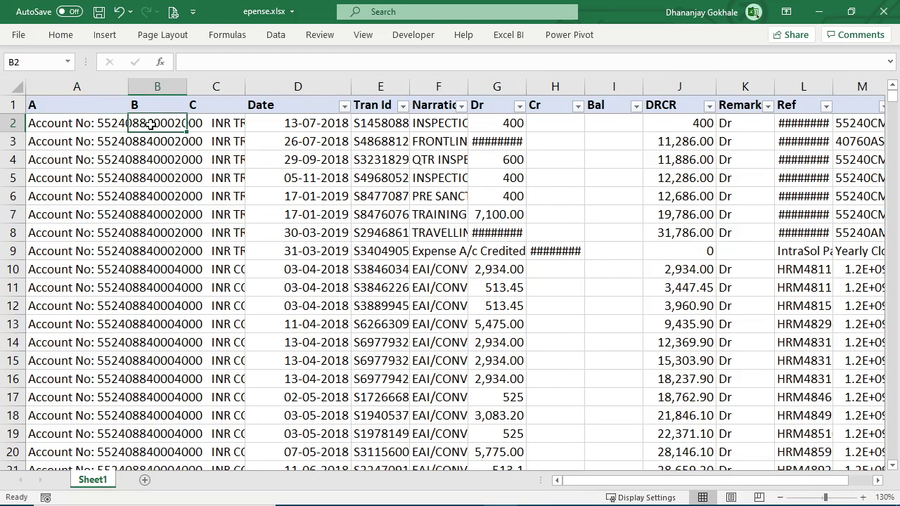
pyautogui.write('=mid')
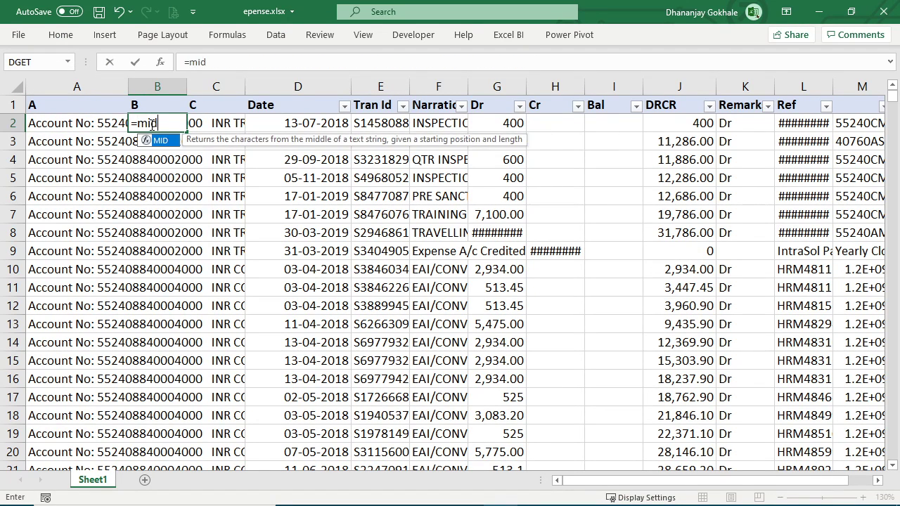
pyautogui.press('Tab')
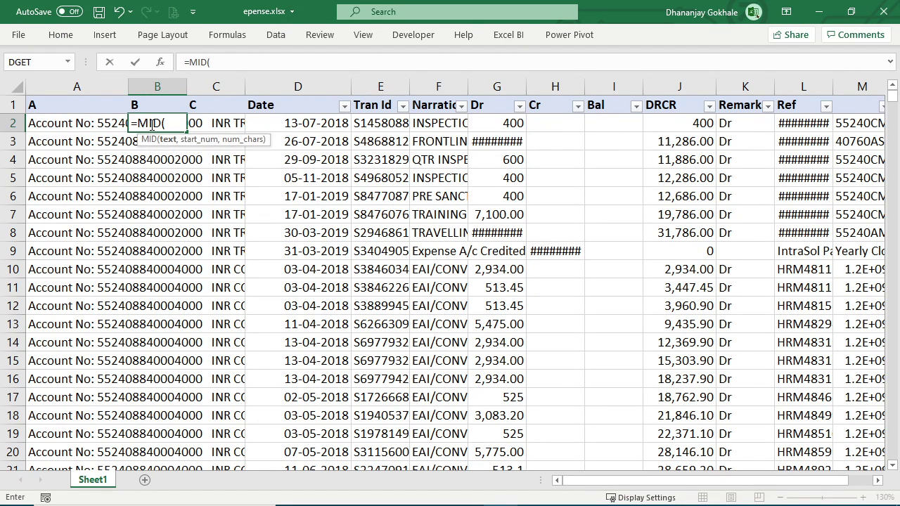
pyautogui.click(47, 124)
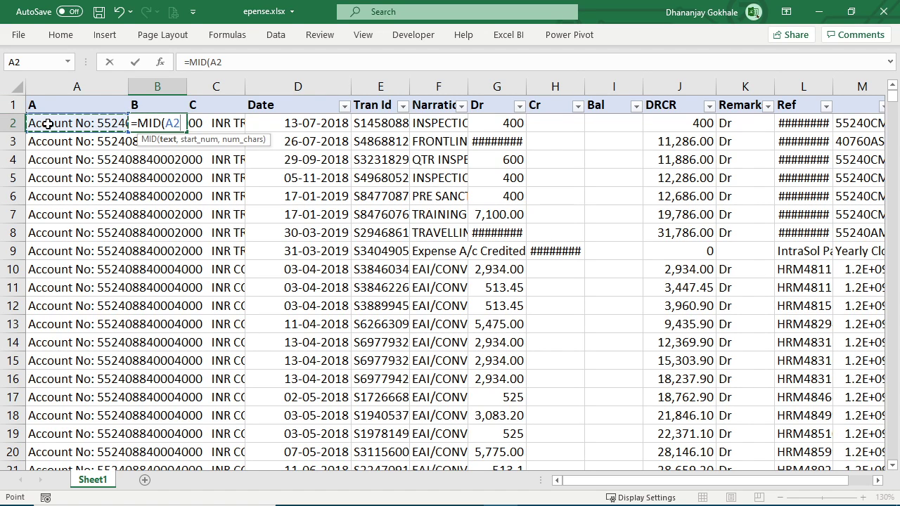
pyautogui.write(',13')
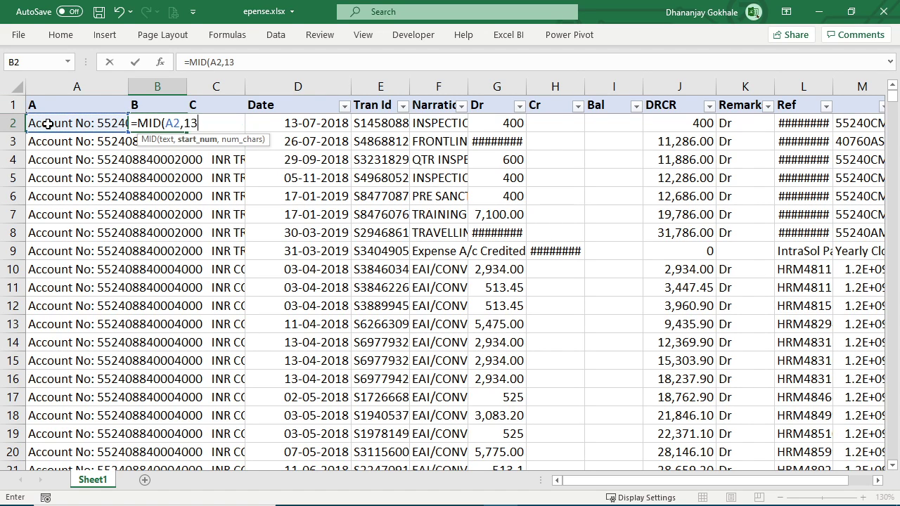
pyautogui.write(',')
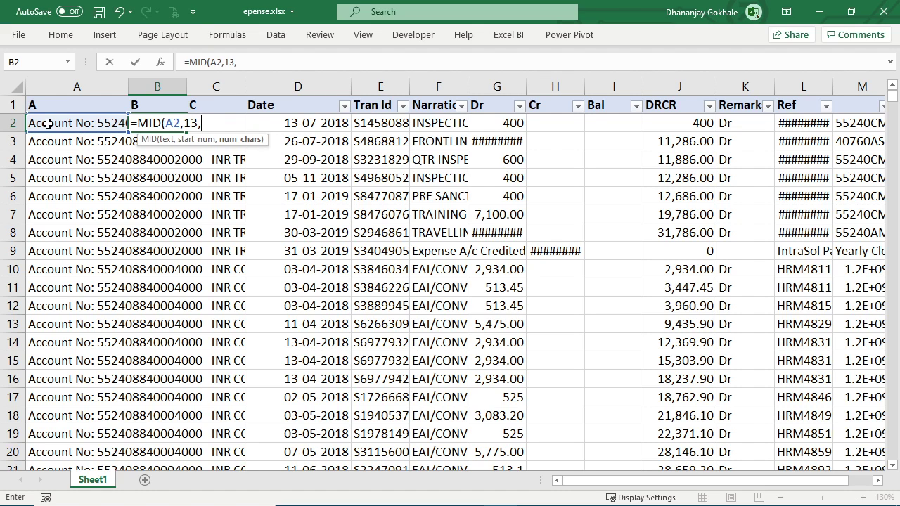
pyautogui.write('15')
pyautogui.press('Return')
pyautogui.click(143, 129)
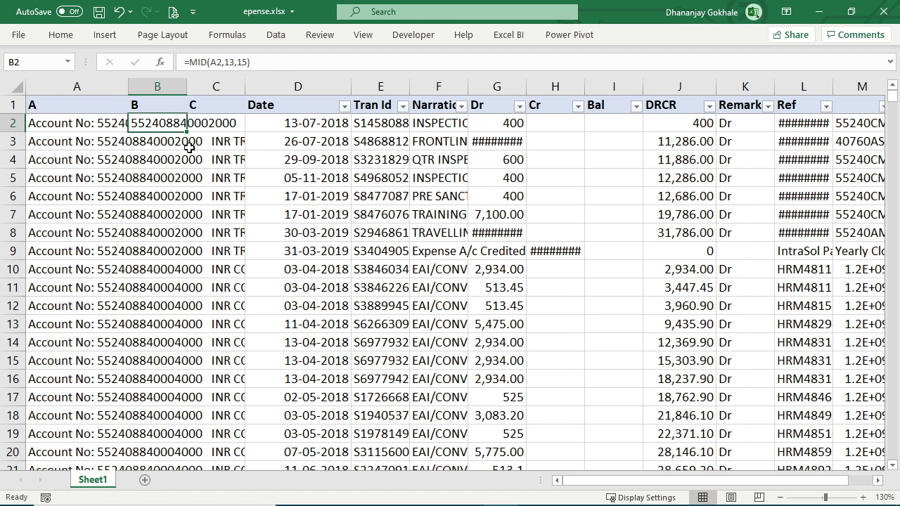
# Check in Notepad at which column the expense description after INR starts, and return to the Excel sheet.
pyautogui.hotkey('alt', 'Tab')
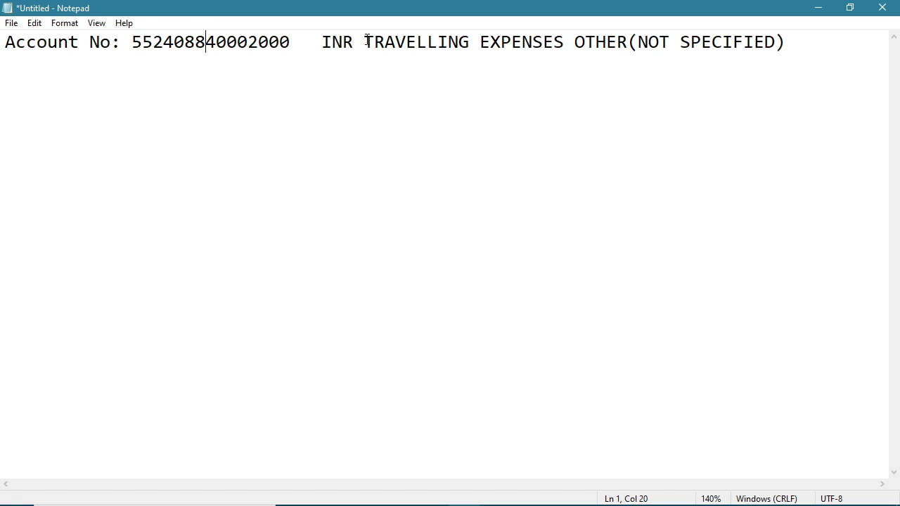
pyautogui.click(365, 42)
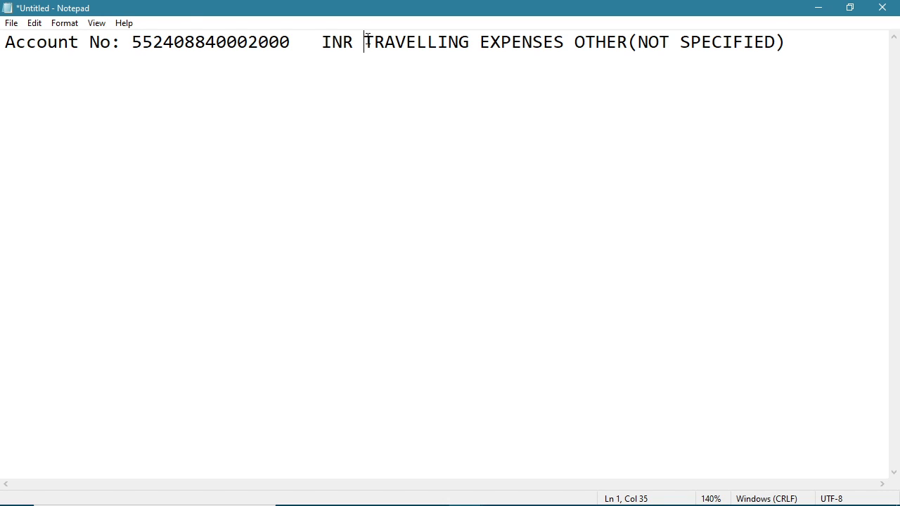
pyautogui.moveTo(367, 40); pyautogui.dragTo(796, 90)
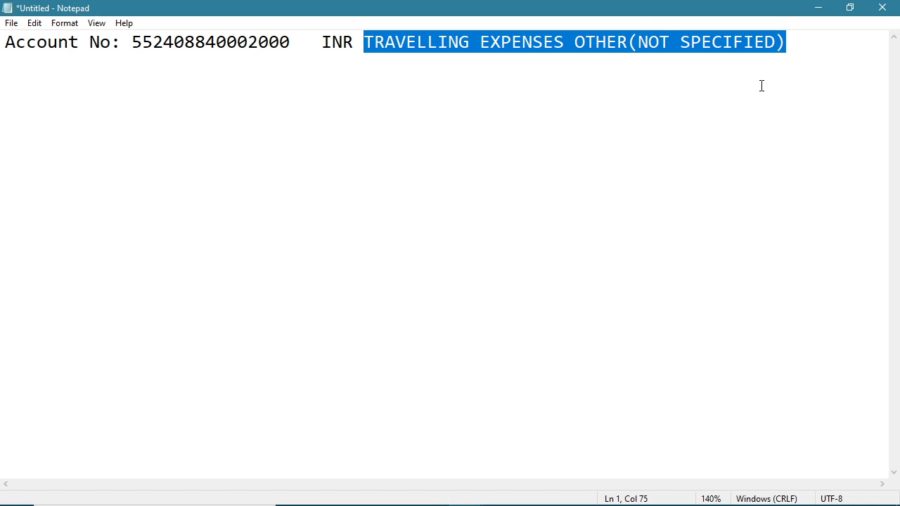
pyautogui.click(534, 212)
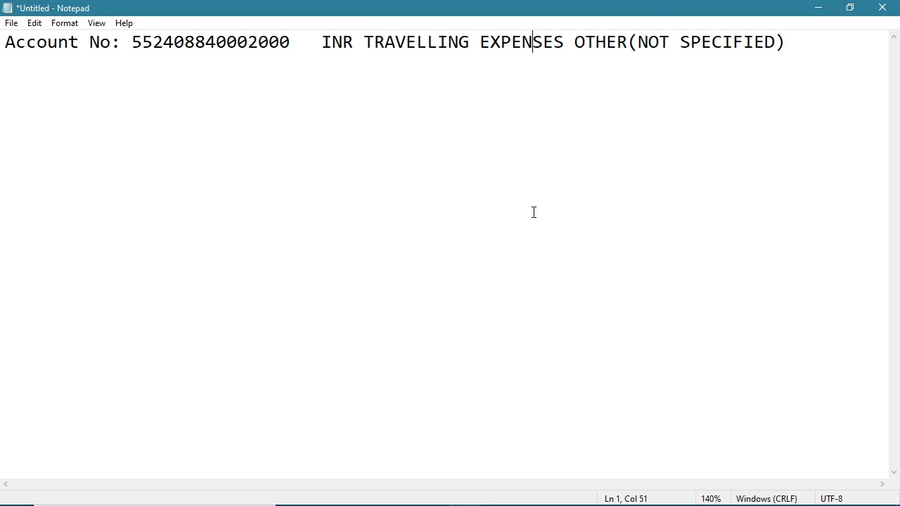
pyautogui.click(367, 41)
pyautogui.hotkey('alt', 'Tab')
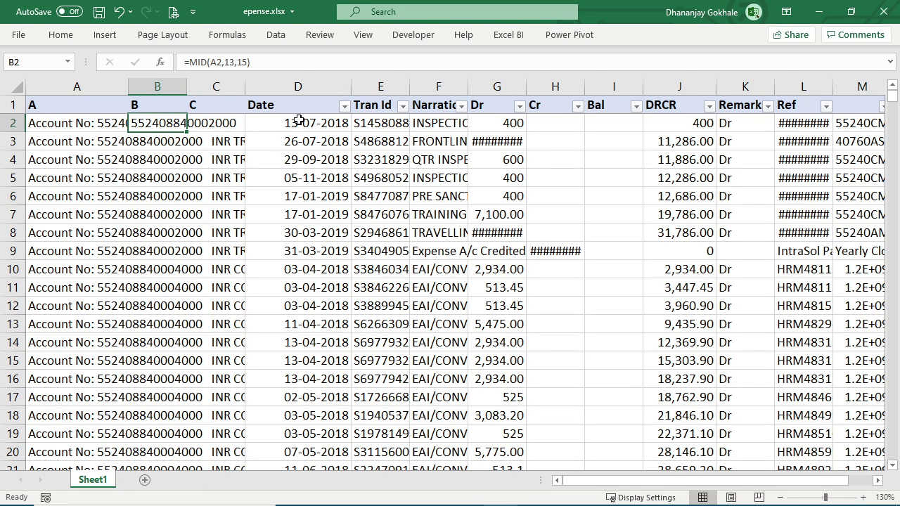
# Enter the formula =RIGHT(A2,LEN(A2)-34) in C2 to extract the expense description, and widen column C.
pyautogui.press('Right')
pyautogui.write('=')
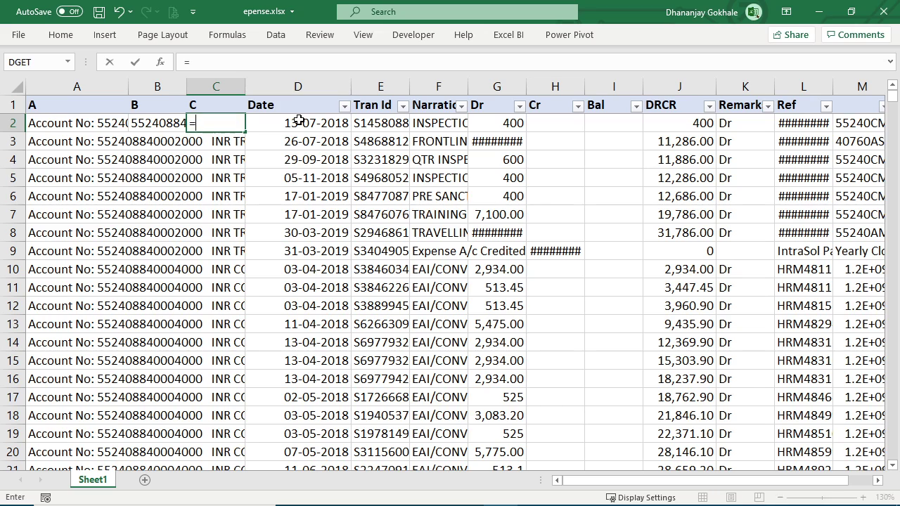
pyautogui.write('ri')
pyautogui.press('Tab')
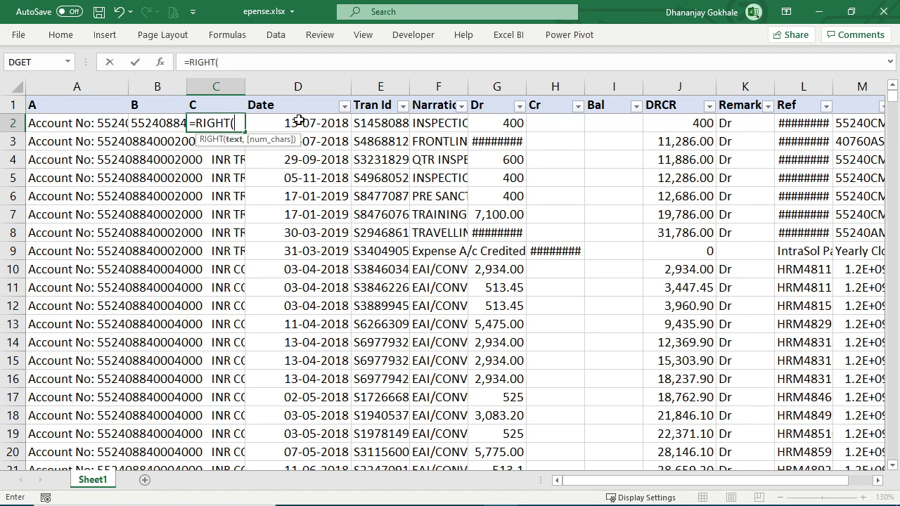
pyautogui.click(42, 123)
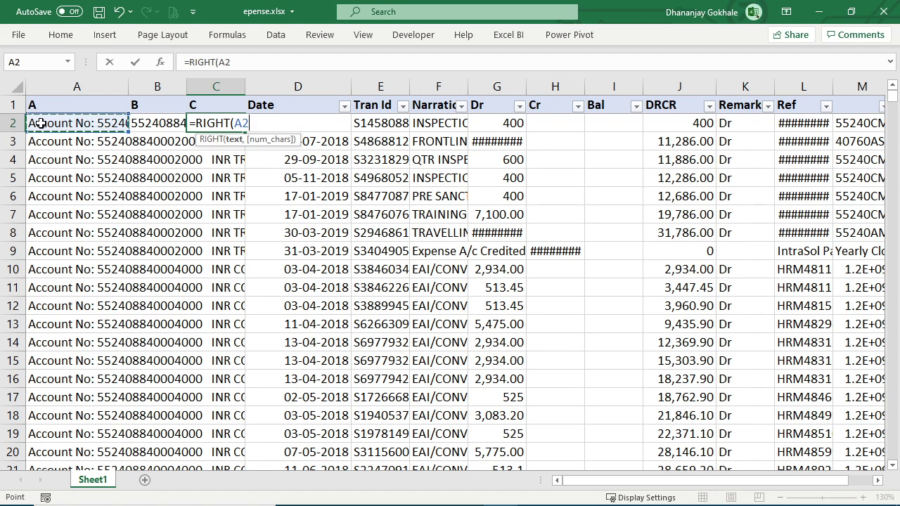
pyautogui.write(',')
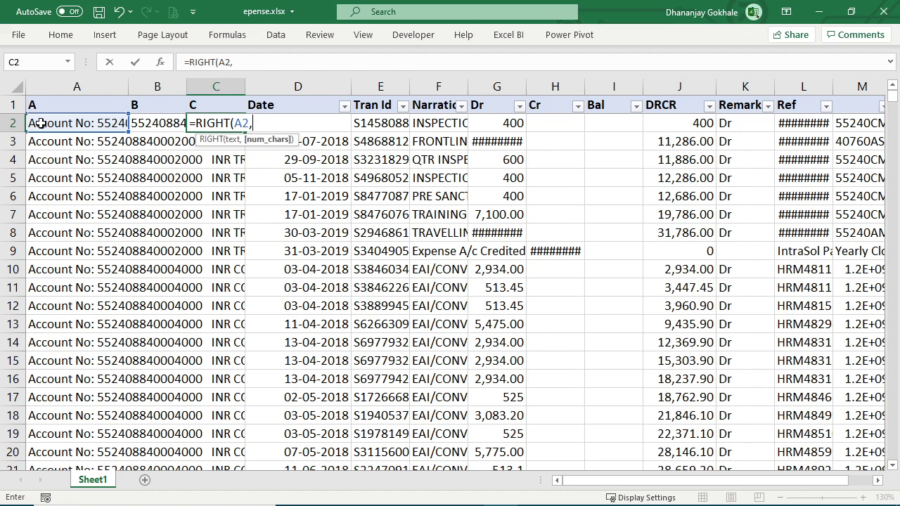
pyautogui.write('len')
pyautogui.press('Tab')
pyautogui.press('Left')
pyautogui.press('F2')
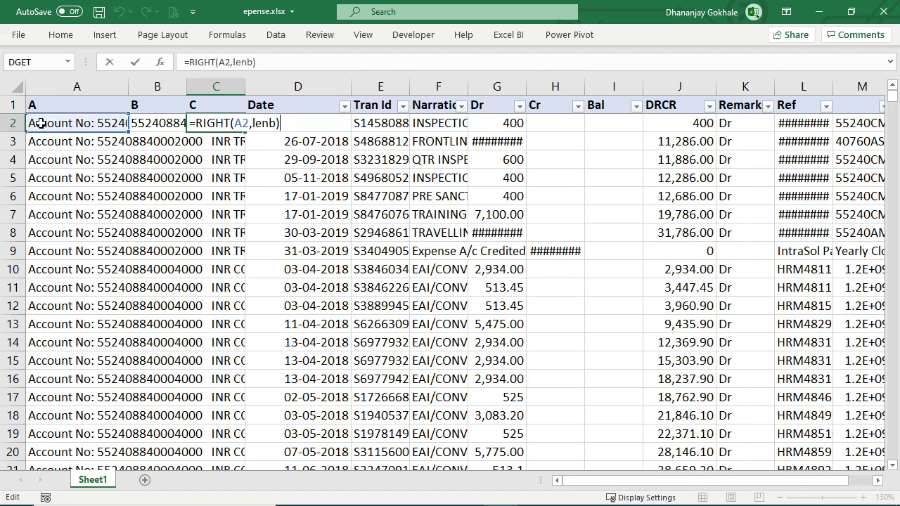
pyautogui.press('BackSpace')
pyautogui.press('BackSpace')
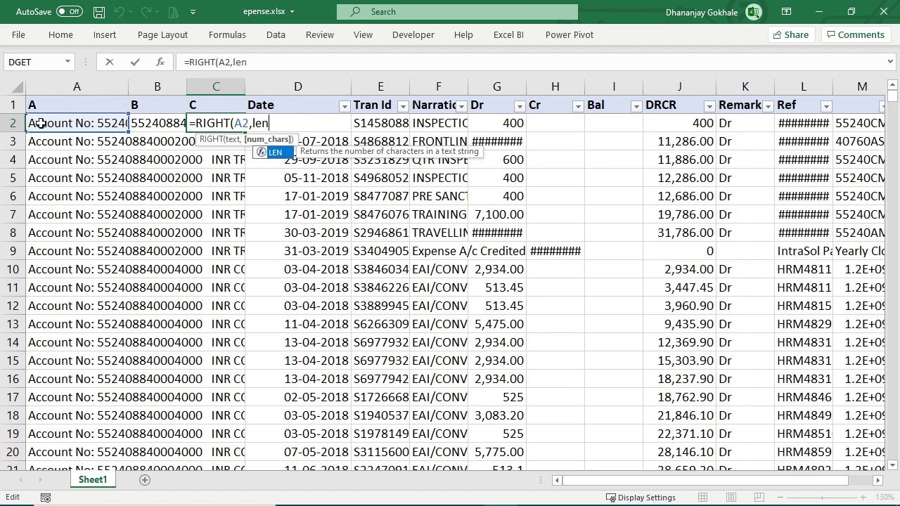
pyautogui.press('Tab')
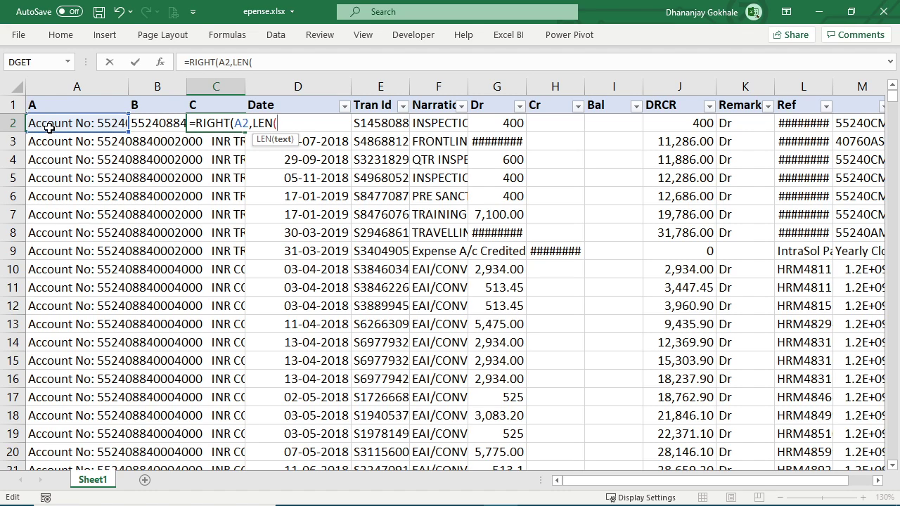
pyautogui.click(50, 127)
pyautogui.write(')-34')
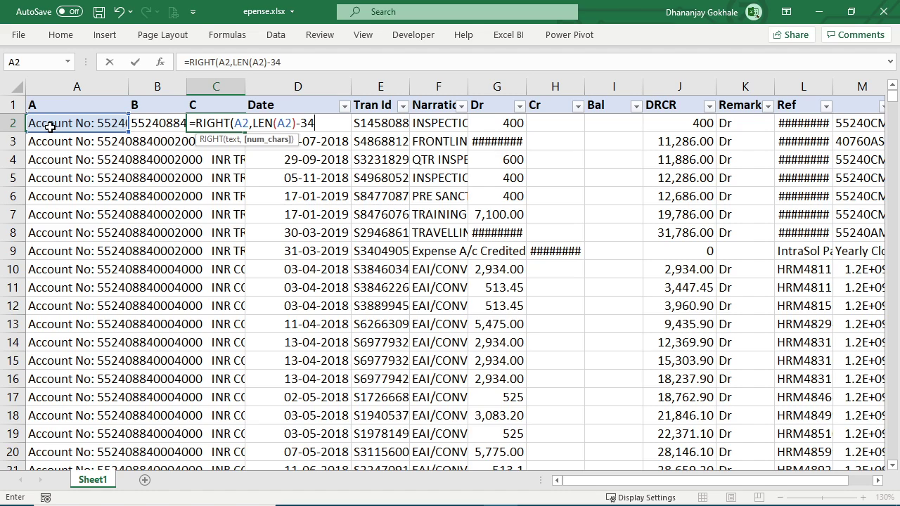
pyautogui.write(')')
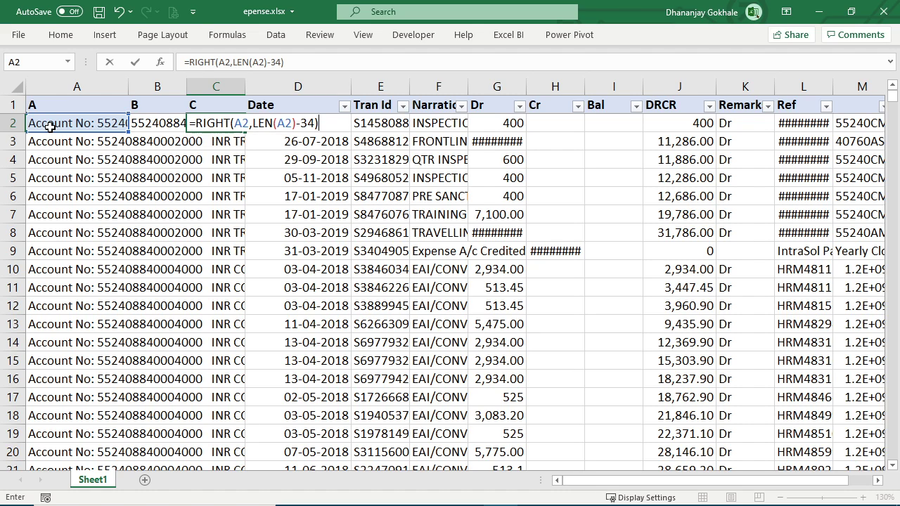
pyautogui.press('Return')
pyautogui.press('Up')
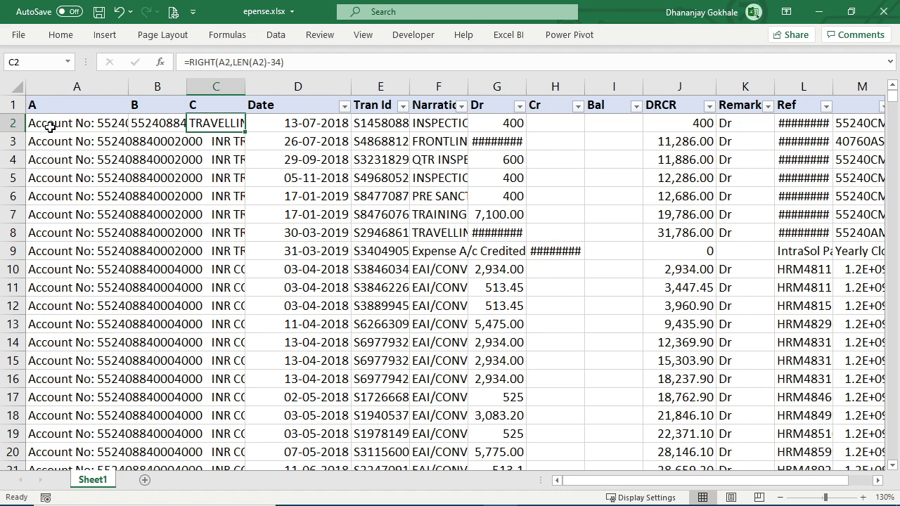
pyautogui.moveTo(247, 87); pyautogui.dragTo(297, 96)
# Fill the account number and description formulas in columns B and C down to the last data row, 486.
pyautogui.click(133, 122)
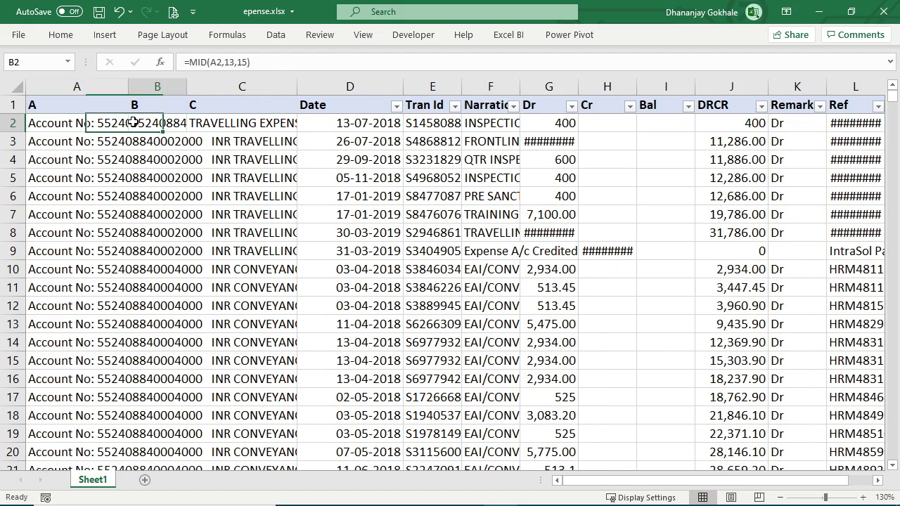
pyautogui.press('Left')
pyautogui.hotkey('ctrl', 'Down')
pyautogui.press('Right')
pyautogui.hotkey('ctrl', 'shift', 'Up')
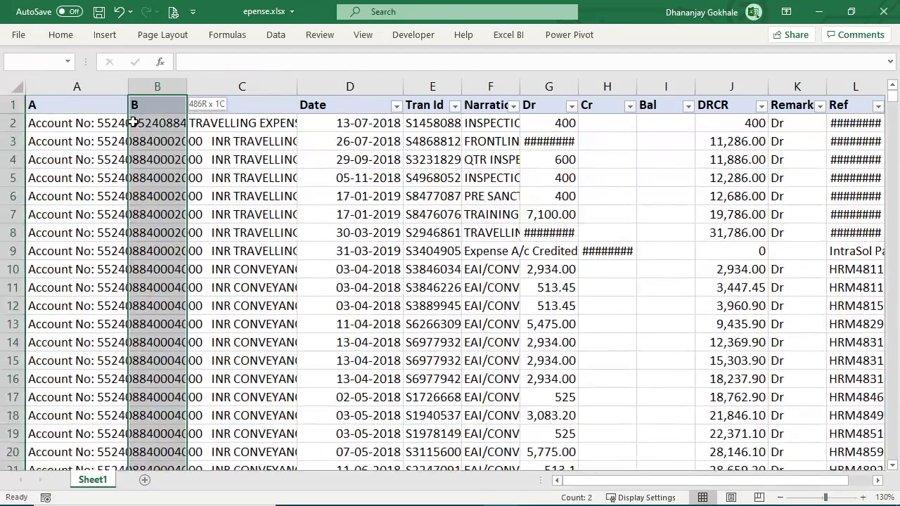
pyautogui.hotkey('shift', 'Right')
pyautogui.hotkey('ctrl', 'd')
pyautogui.press('Down')
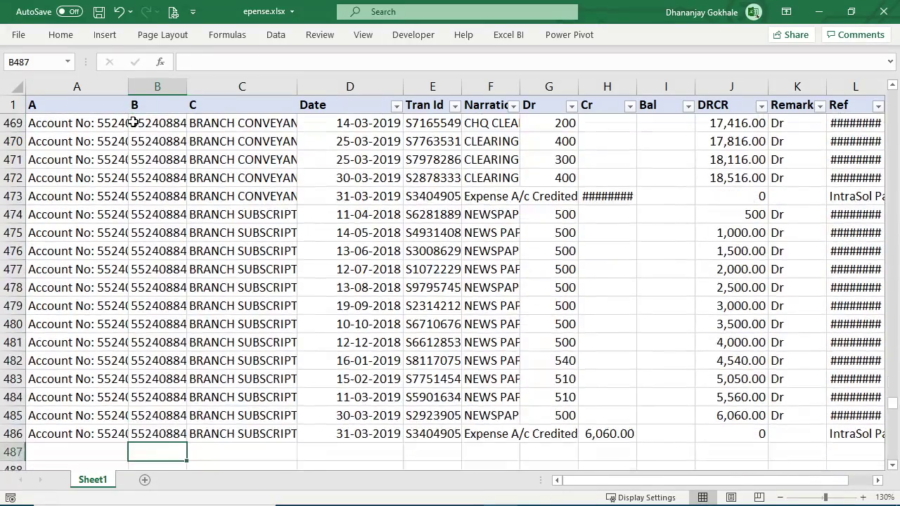
pyautogui.press('Up')
pyautogui.press('Up')
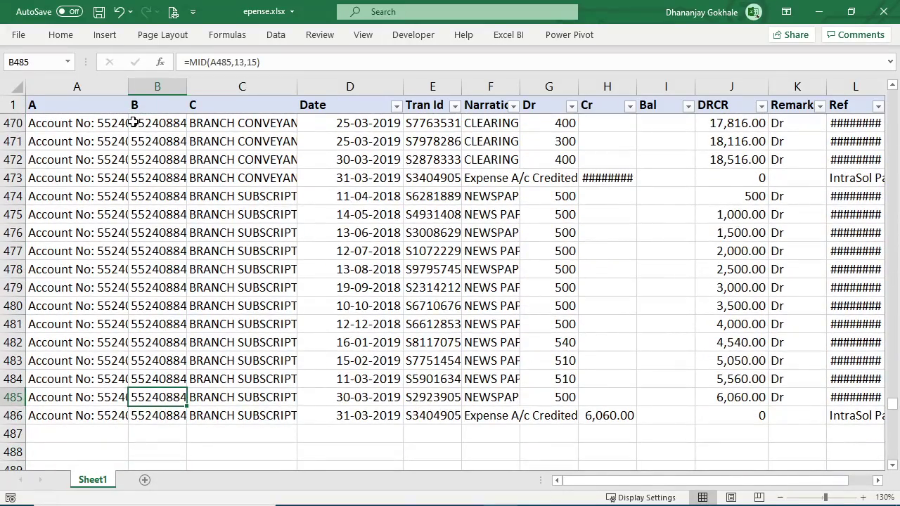
# Replace the formulas in B2:C486 with their values by copying the range and pasting values over it.
pyautogui.hotkey('ctrl', 'Up')
pyautogui.press('Down')
pyautogui.hotkey('shift', 'Right')
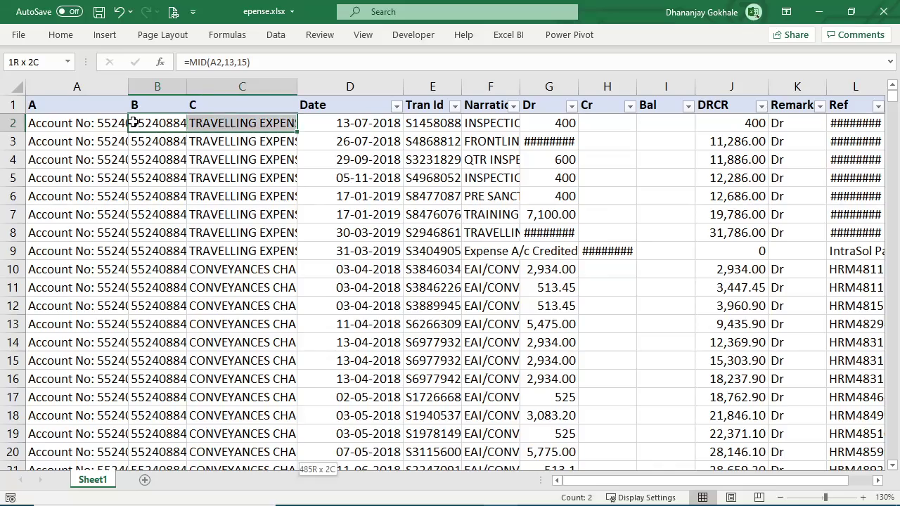
pyautogui.hotkey('ctrl', 'shift', 'Down')
pyautogui.hotkey('ctrl', 'c')
pyautogui.hotkey('alt', 'e')
pyautogui.press('s')
pyautogui.press('v')
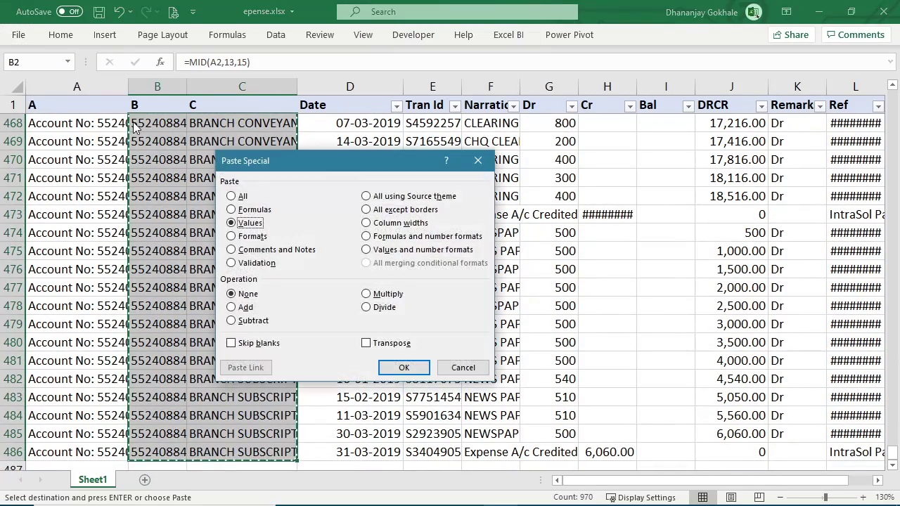
pyautogui.press('Return')
pyautogui.press('Escape')
pyautogui.hotkey('ctrl', 'Up')
pyautogui.hotkey('ctrl', 'Left')
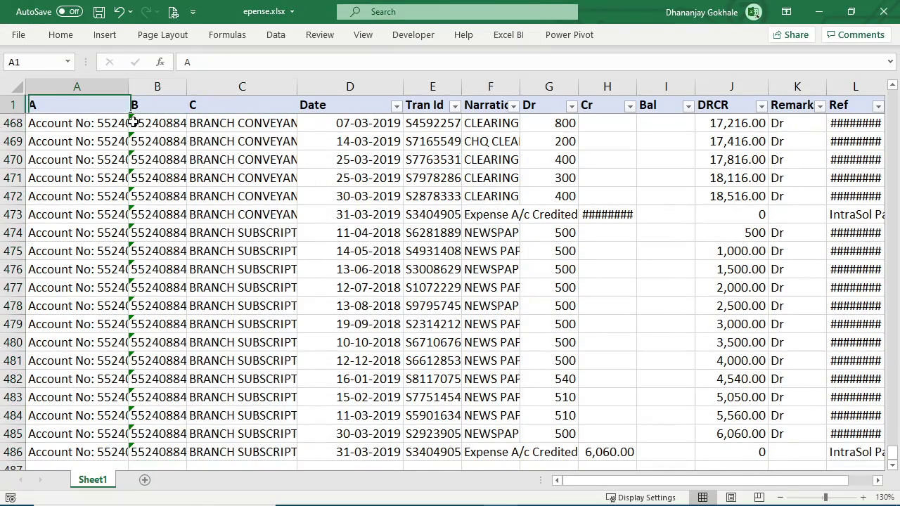
# Delete column A, which holds the original combined account details.
pyautogui.click(110, 83)
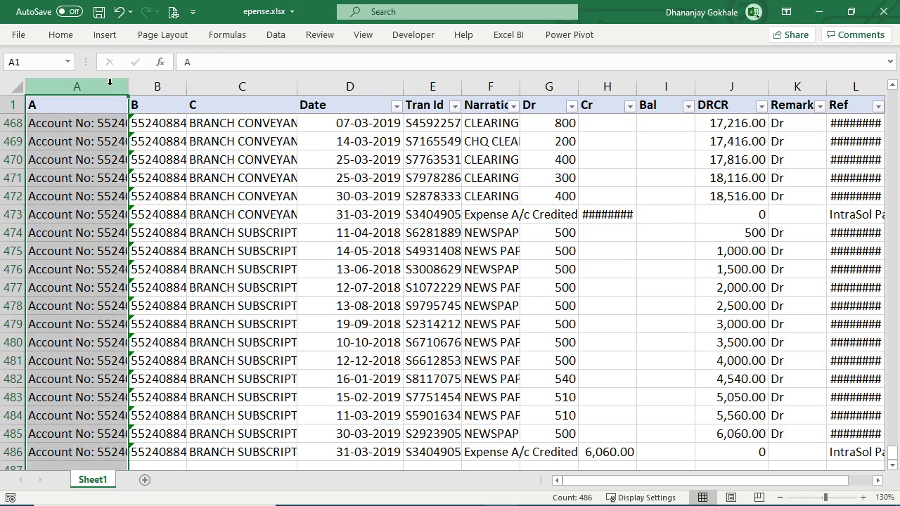
pyautogui.rightClick(110, 83)
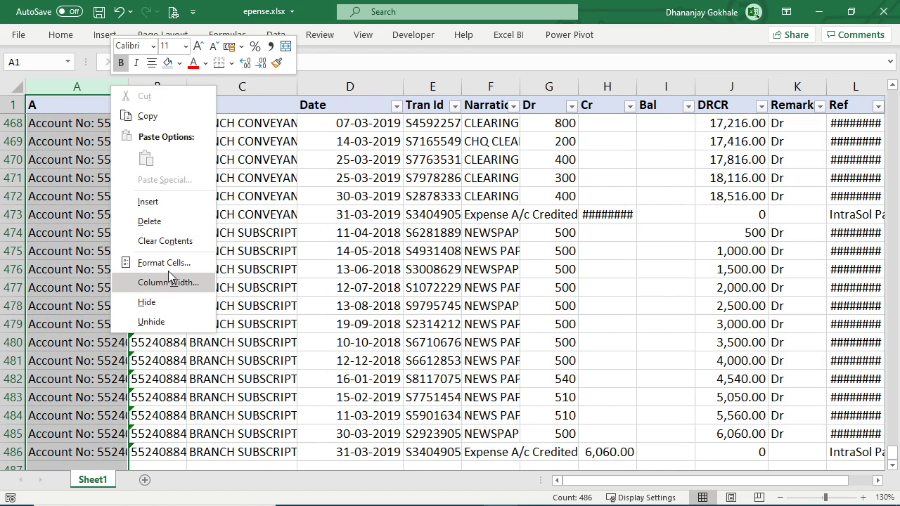
pyautogui.click(149, 221)
pyautogui.click(120, 214)
# Rename the account number column's header in A1 as Accout No.
pyautogui.click(66, 105)
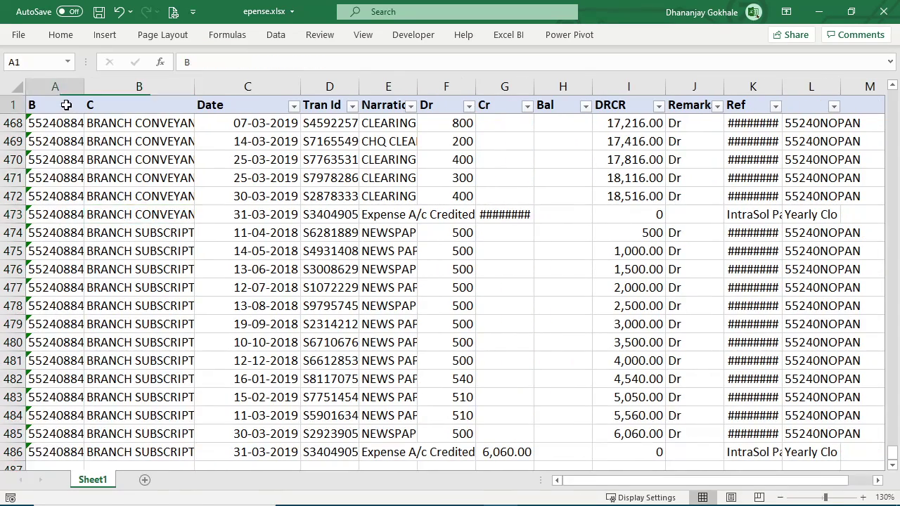
pyautogui.write('aCC')
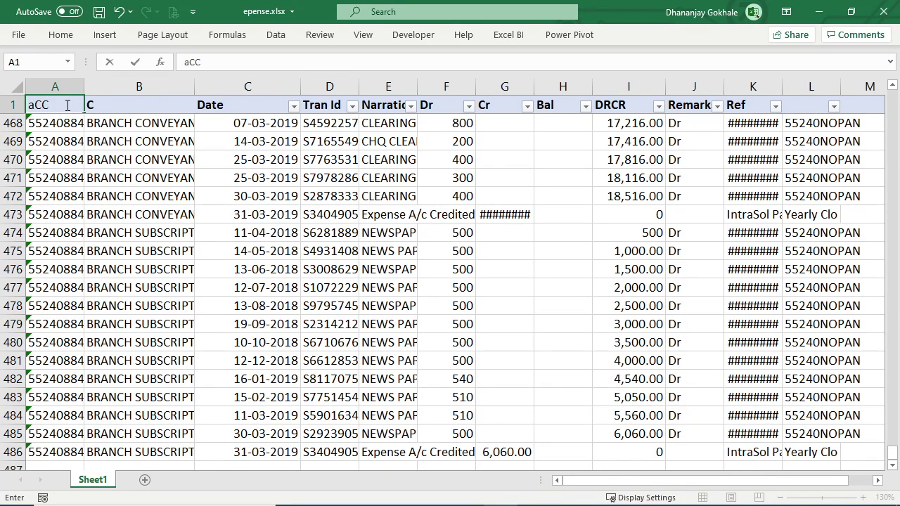
pyautogui.press('Escape')
pyautogui.write('Acc')
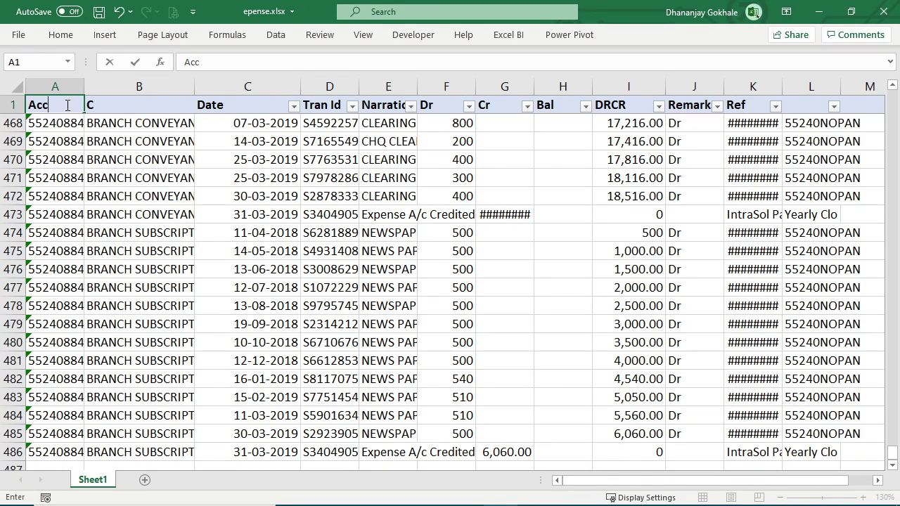
pyautogui.write('ount')
pyautogui.write(' No')
pyautogui.press('Return')
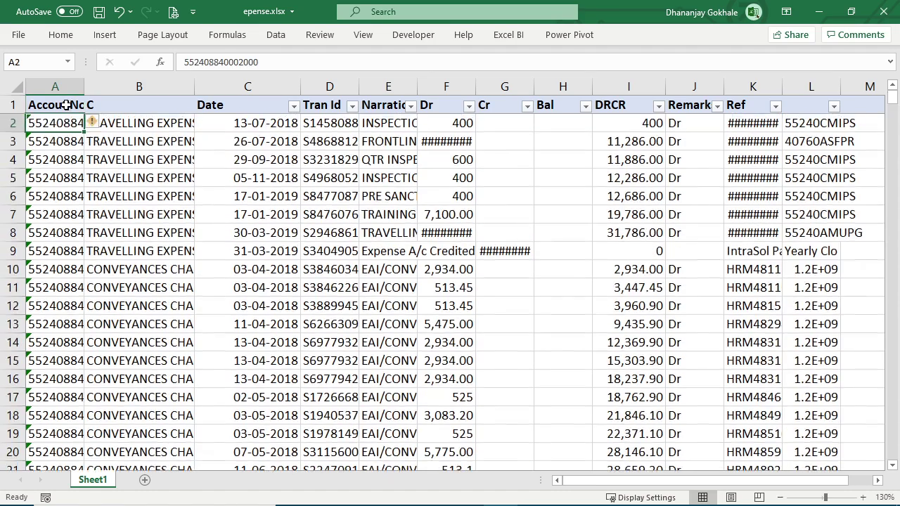
# Rename the expense description column's header in B1 as Ledger.
pyautogui.press('Up')
pyautogui.press('Right')
pyautogui.write('E')
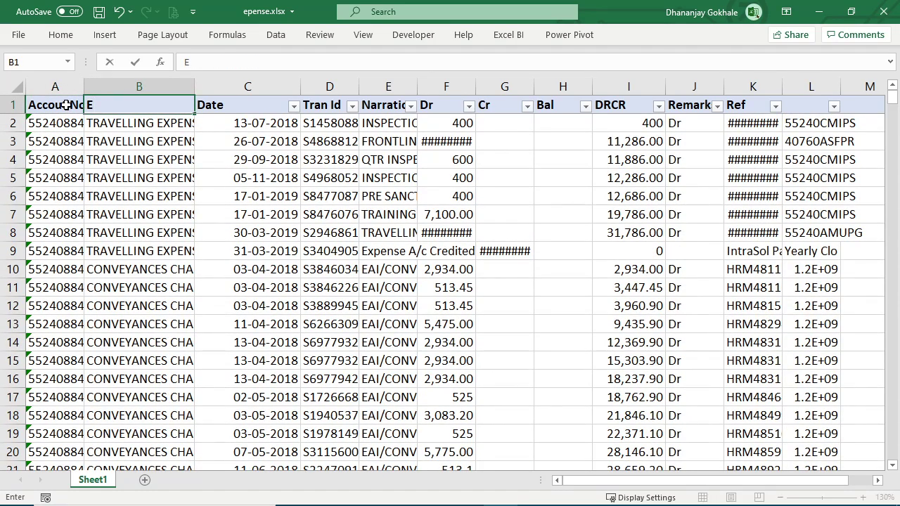
pyautogui.press('Escape')
pyautogui.write('Ledger')
pyautogui.press('Return')
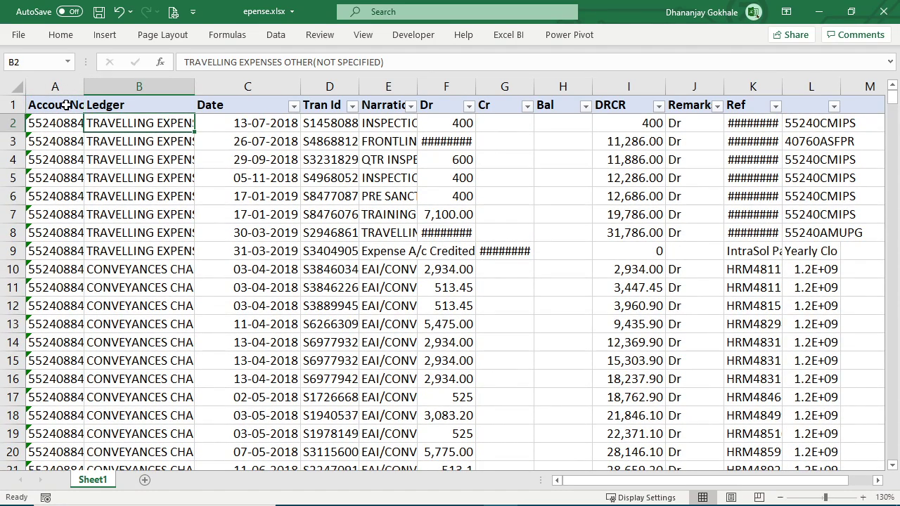
# Remove the header row's filter and reapply it so that it includes the account number and Ledger columns.
pyautogui.click(65, 105)
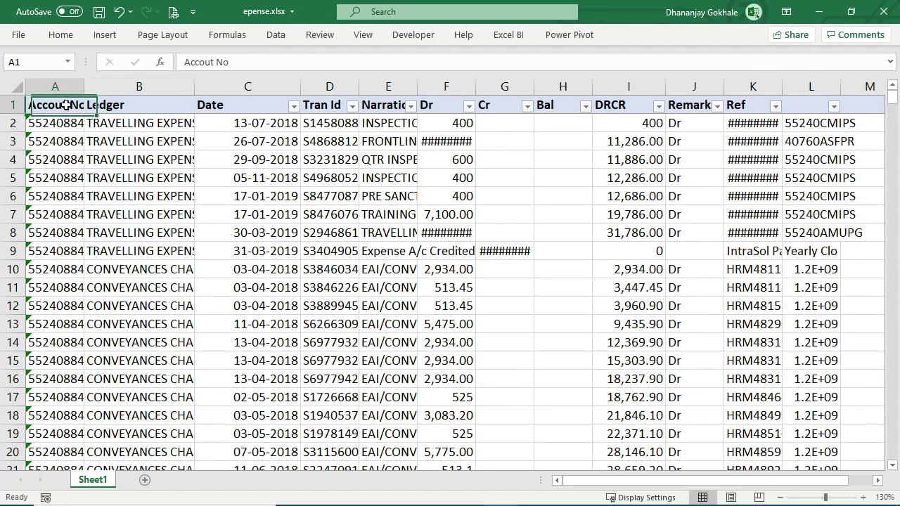
pyautogui.click(62, 36)
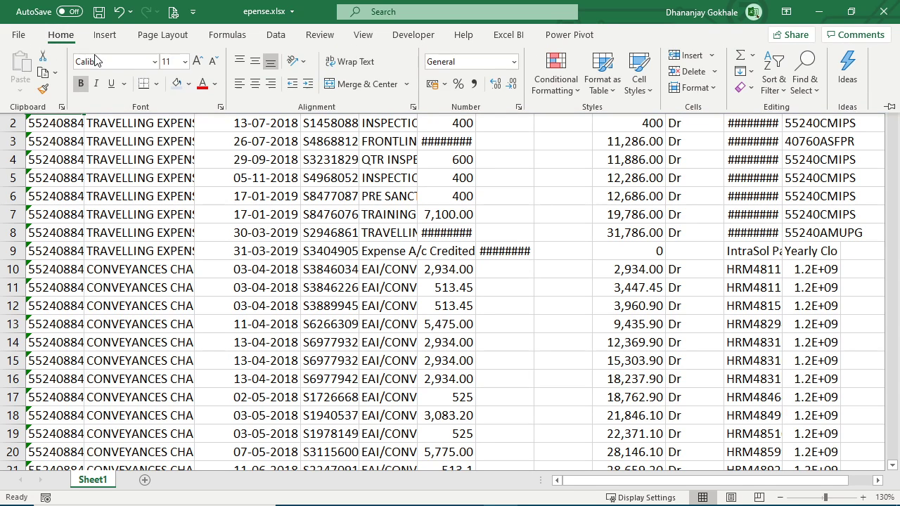
pyautogui.click(275, 37)
pyautogui.click(276, 34)
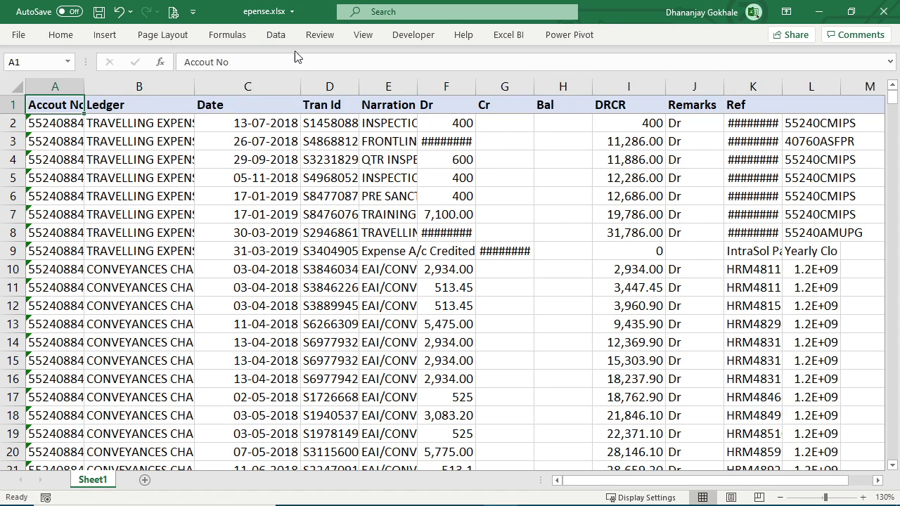
pyautogui.click(61, 35)
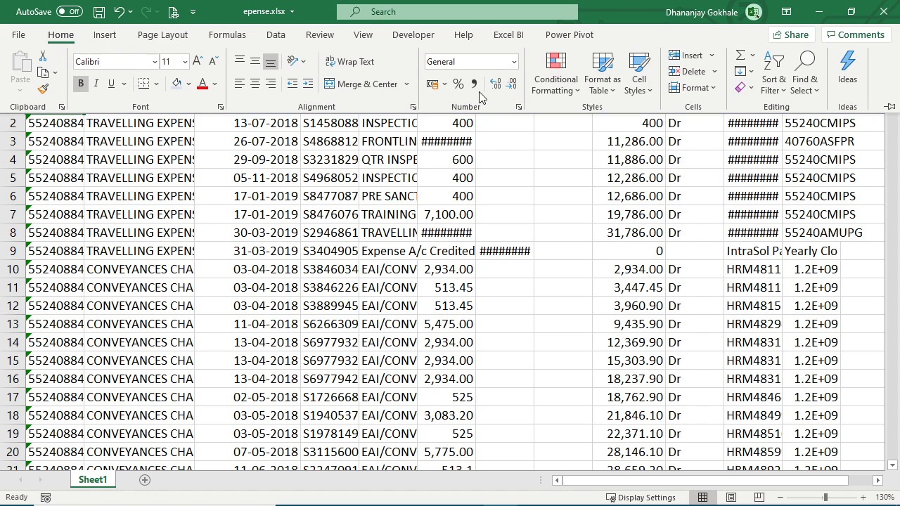
pyautogui.click(276, 36)
pyautogui.click(210, 156)
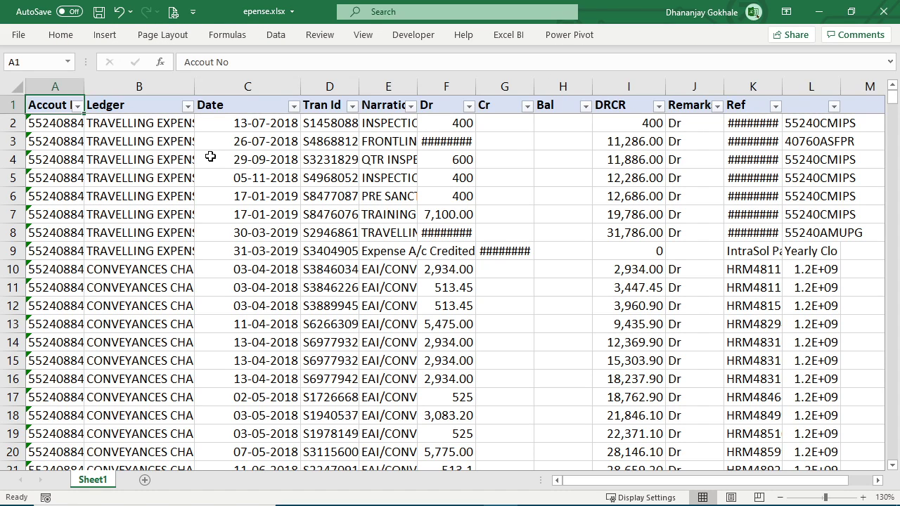
# Open the Ledger column's filter list, enlarge it, and examine the distinct expense heads.
pyautogui.click(149, 143)
pyautogui.click(187, 107)
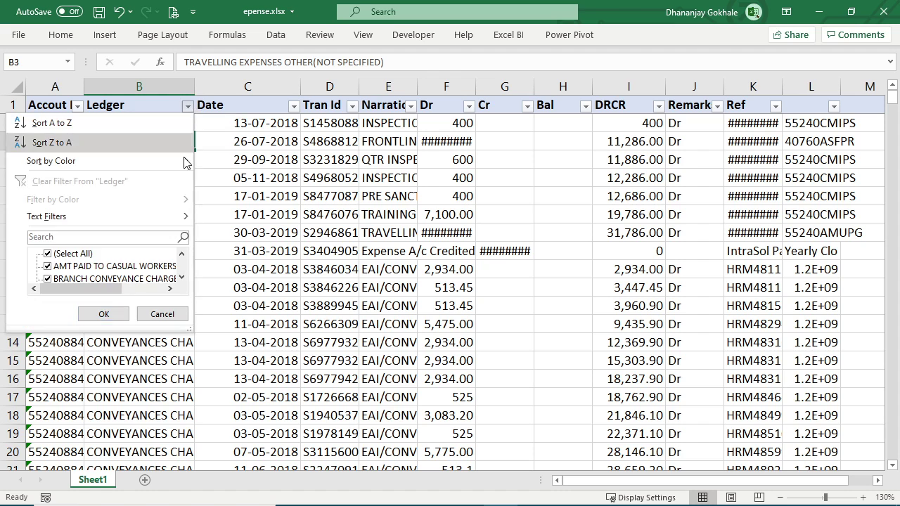
pyautogui.moveTo(190, 328); pyautogui.dragTo(252, 449)
pyautogui.moveTo(244, 324)
pyautogui.mouseDown()
pyautogui.moveTo(232, 370)
pyautogui.moveTo(232, 335)
pyautogui.moveTo(223, 395)
pyautogui.moveTo(243, 339)
pyautogui.mouseUp()
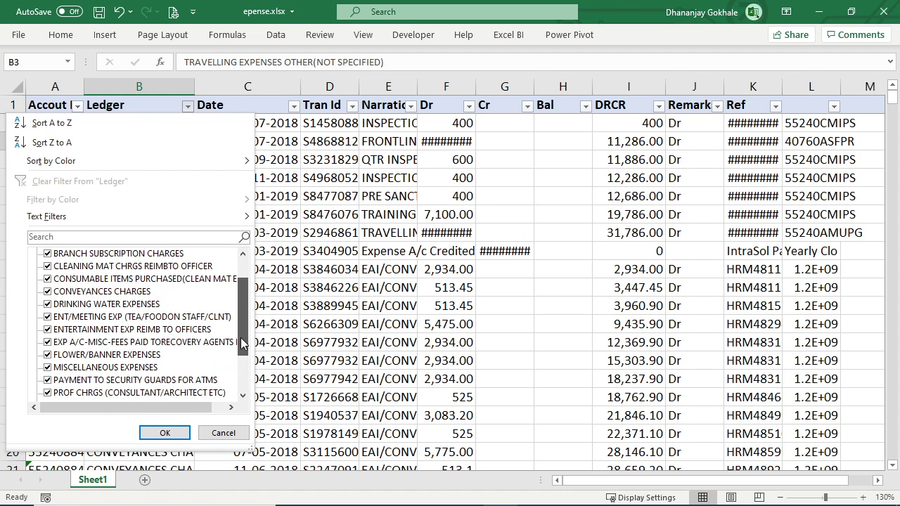
pyautogui.press('Escape')
# Narrow the account number column A and select a cell in the Ledger column.
pyautogui.click(151, 197)
pyautogui.click(147, 215)
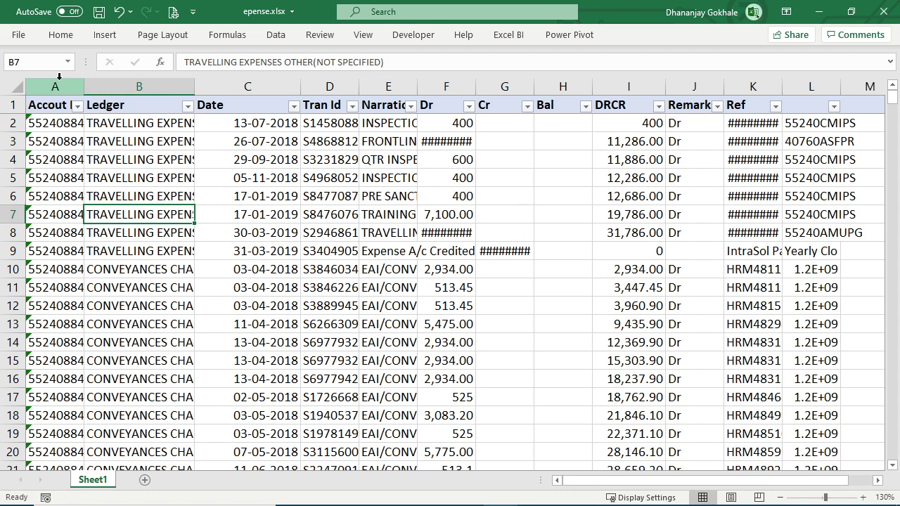
pyautogui.moveTo(82, 86); pyautogui.dragTo(59, 87)
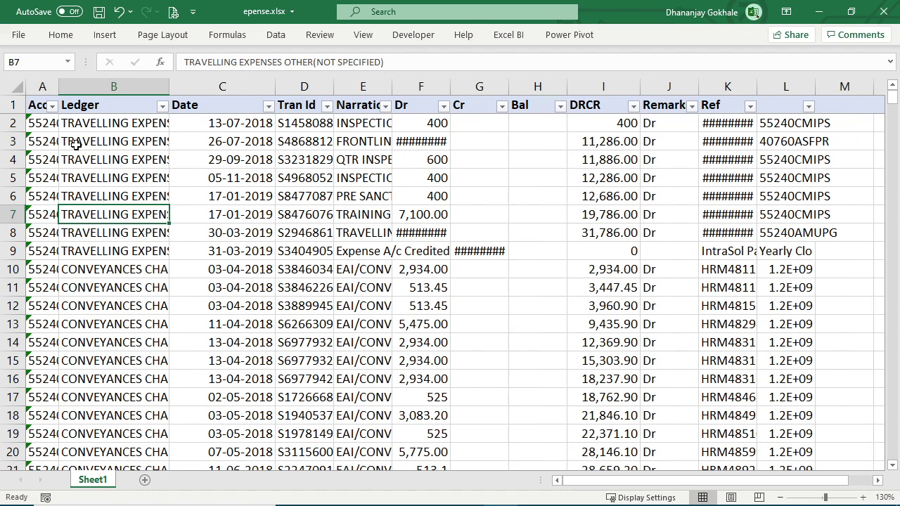
pyautogui.click(115, 159)
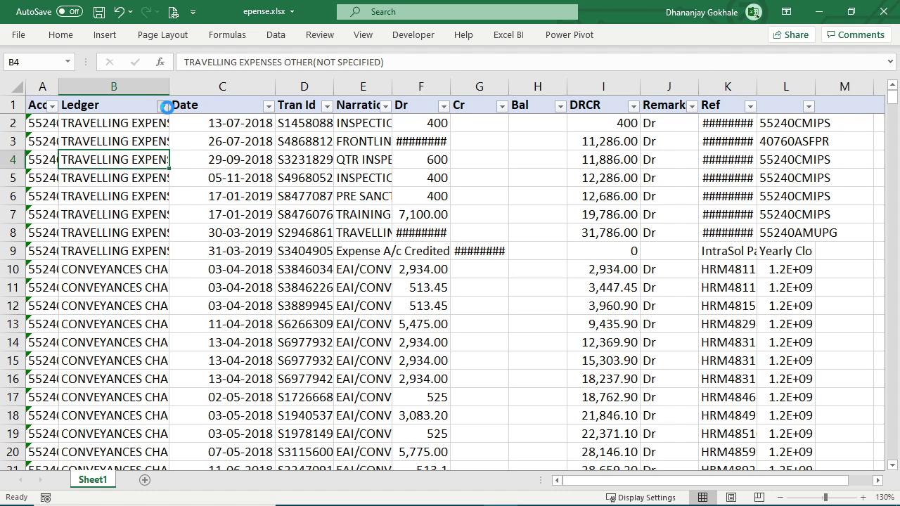
# Filter the Ledger column by searching for "secu" so that only PAYMENT TO SECURITY GUARDS FOR ATMS entries are listed.
pyautogui.click(165, 108)
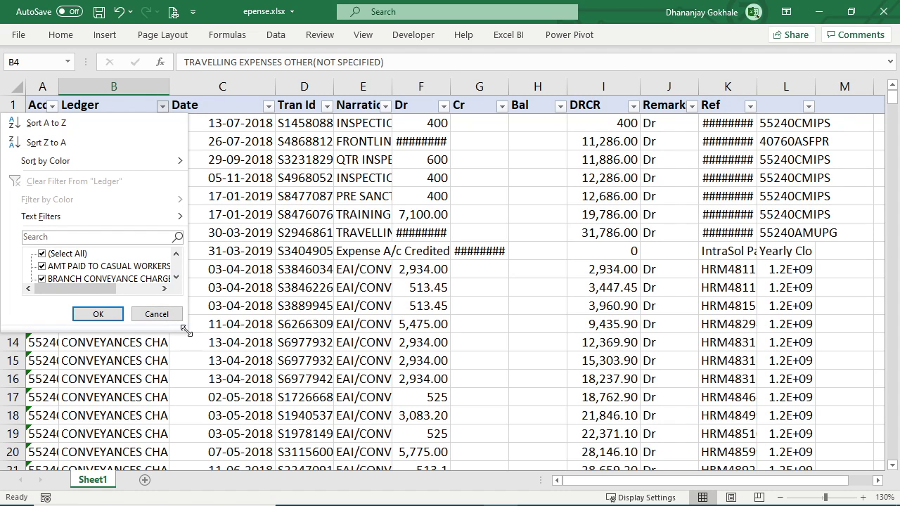
pyautogui.moveTo(184, 328); pyautogui.dragTo(231, 442)
pyautogui.click(111, 237)
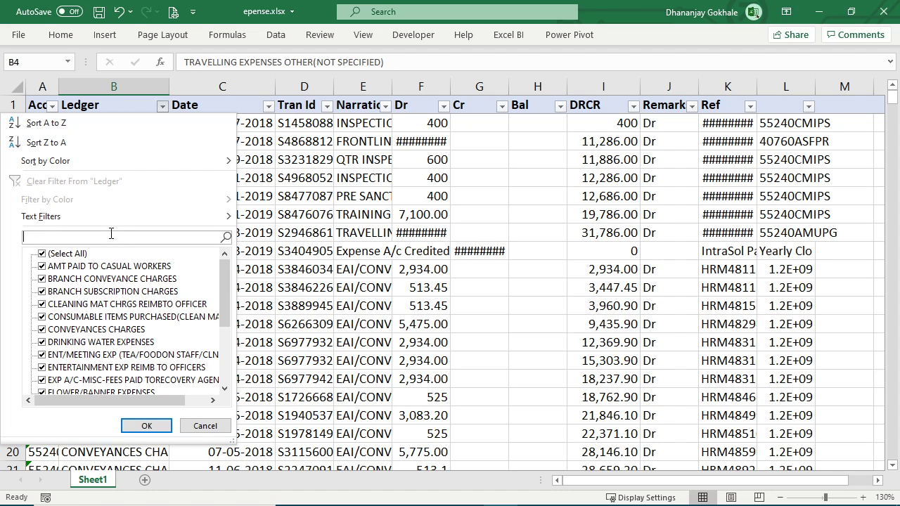
pyautogui.write('secu')
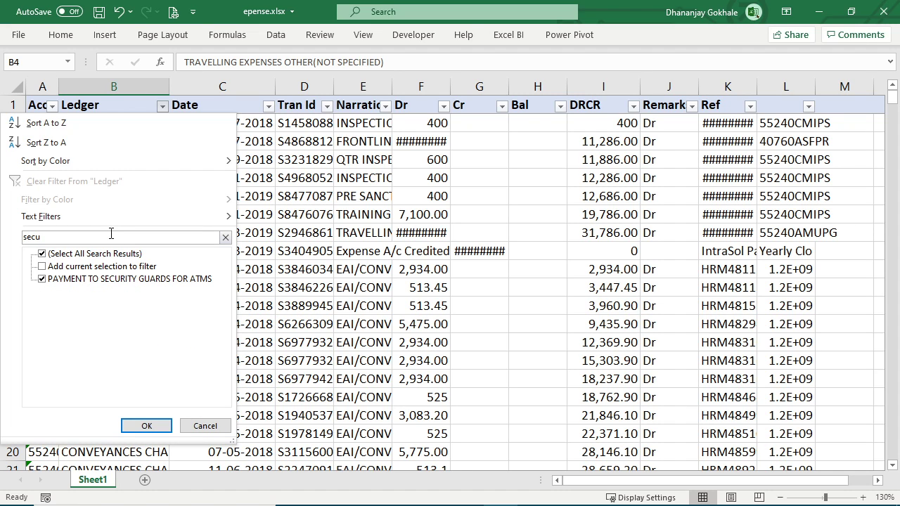
pyautogui.press('Return')
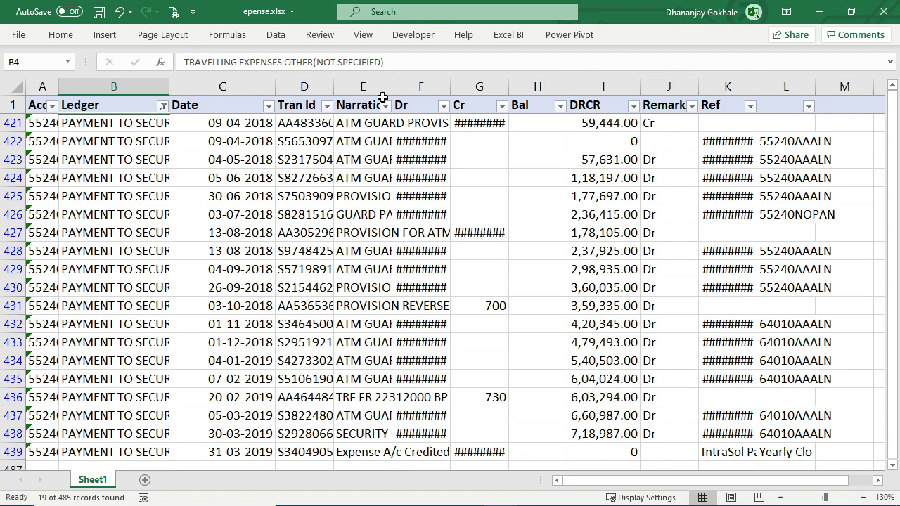
# Widen the Narration, Dr and Cr columns so their contents fit.
pyautogui.moveTo(391, 84); pyautogui.dragTo(493, 84)
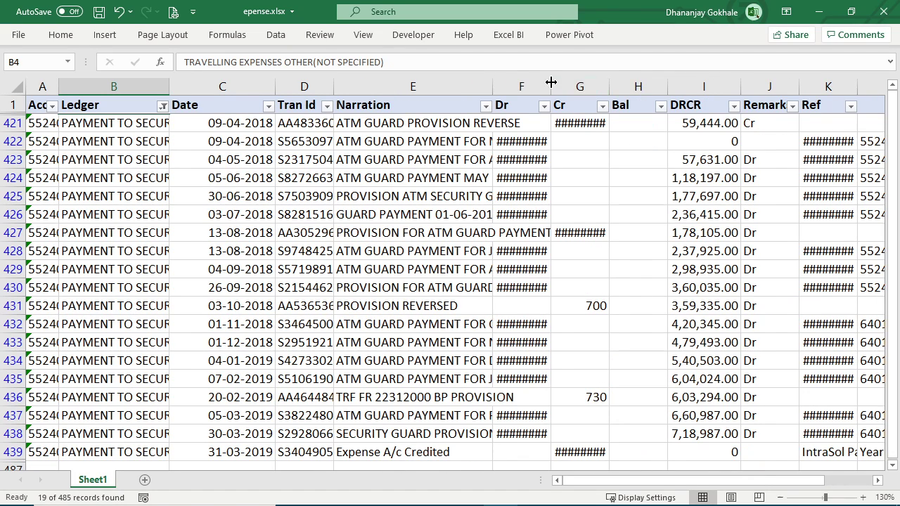
pyautogui.moveTo(608, 85); pyautogui.dragTo(597, 92)
pyautogui.moveTo(656, 86); pyautogui.dragTo(682, 86)
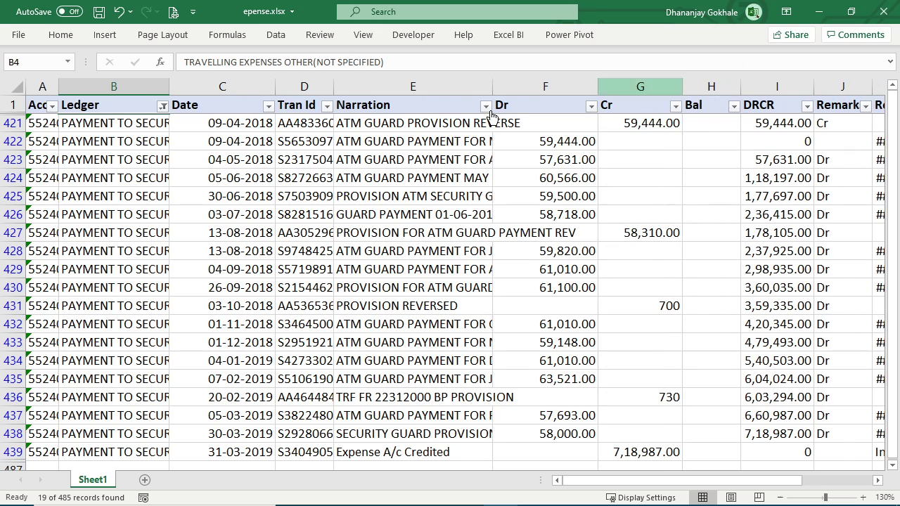
# Hide the Tran Id column D.
pyautogui.click(305, 85)
pyautogui.rightClick(306, 85)
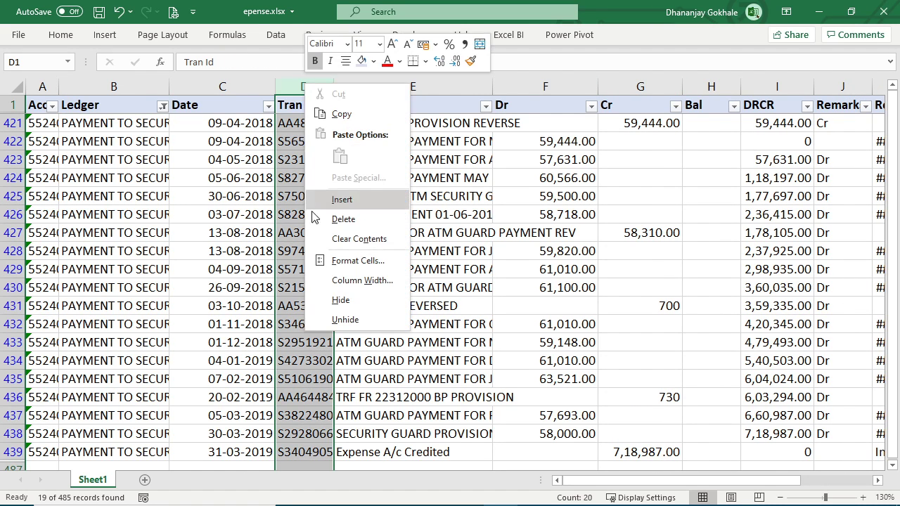
pyautogui.click(335, 300)
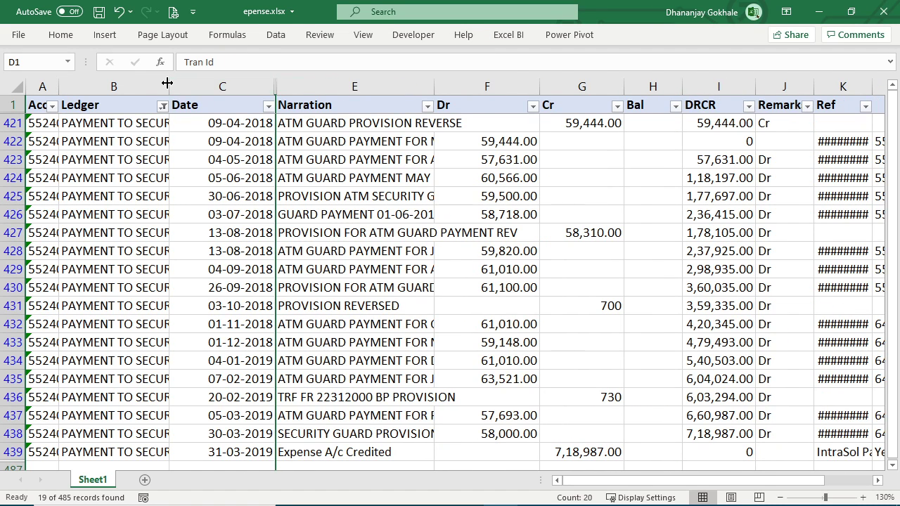
# Narrow the Ledger column and widen the Narration column enough to read the full descriptions.
pyautogui.moveTo(169, 84); pyautogui.dragTo(134, 84)
pyautogui.click(355, 195)
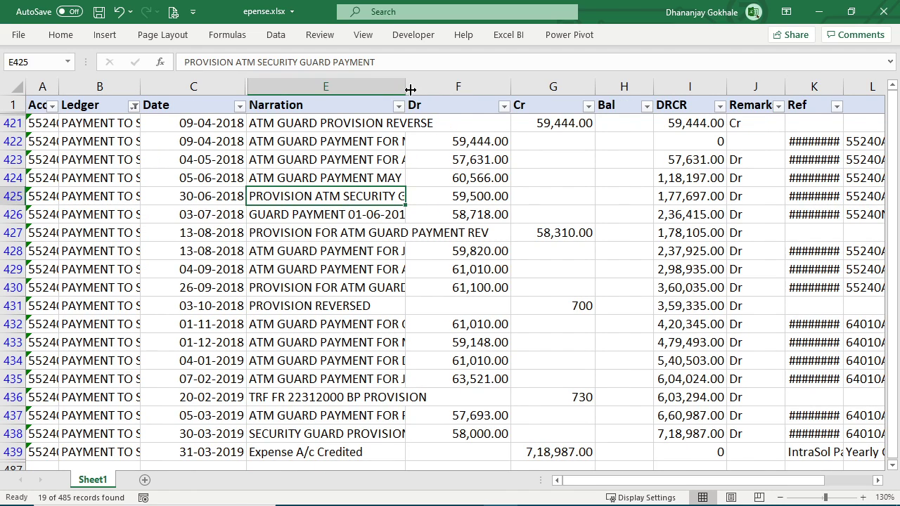
pyautogui.moveTo(408, 90); pyautogui.dragTo(511, 92)
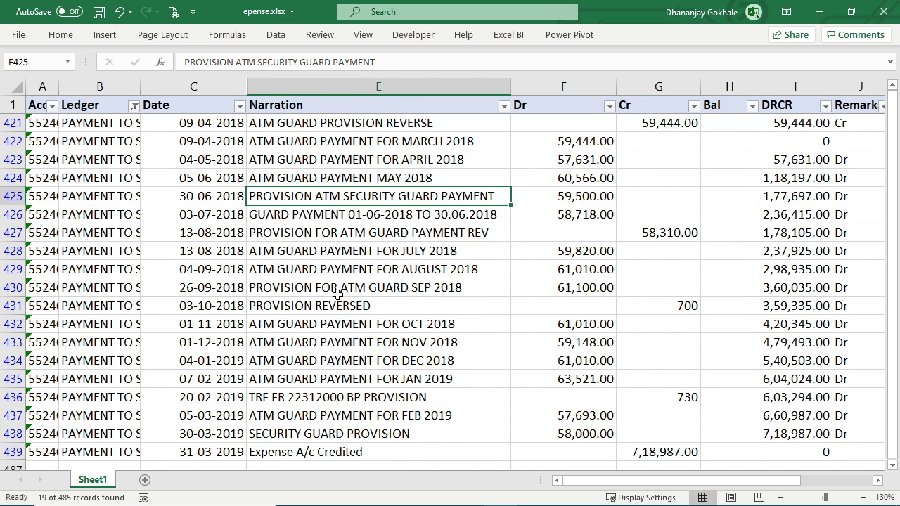
# Examine the narrations of the ATM guard payments and provisions, especially rows 425 to 428.
pyautogui.scroll(-4, 342, 310)
pyautogui.scroll(4, 342, 302)
pyautogui.click(385, 267)
pyautogui.click(415, 246)
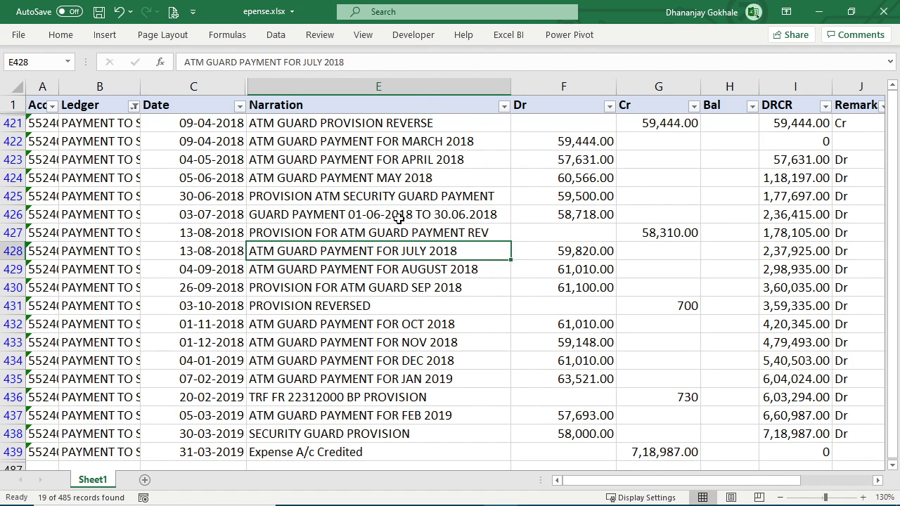
pyautogui.click(409, 194)
pyautogui.click(413, 213)
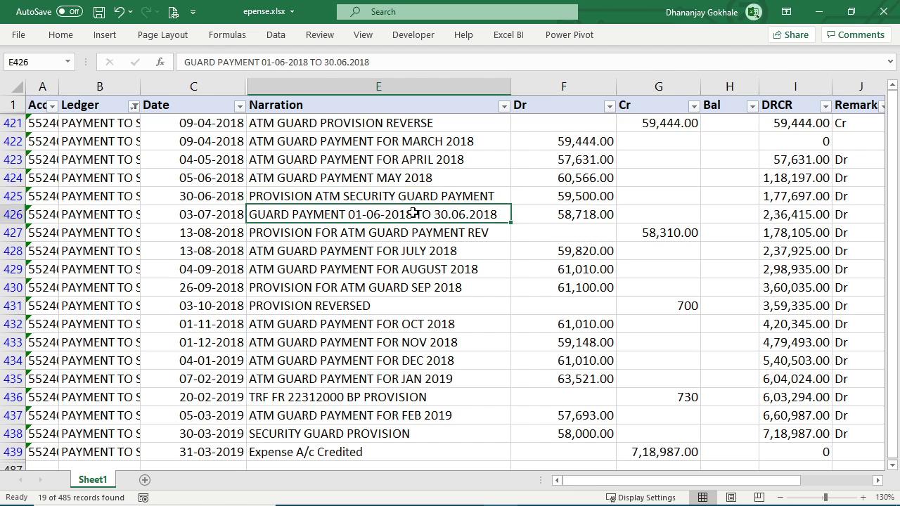
pyautogui.press('Up')
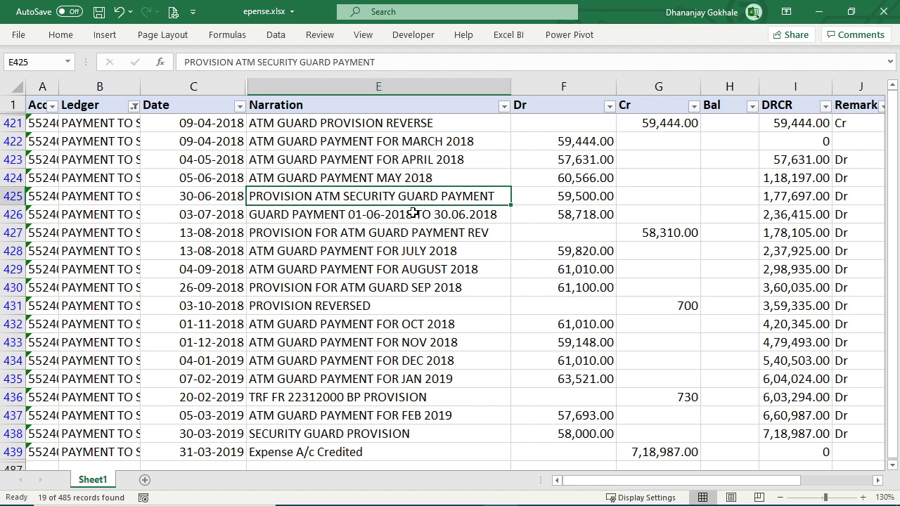
pyautogui.press('Down')
pyautogui.press('Down')
# Compare the guard payment debit in F426 with the provision reversal credit in G427, using the range F426:G427.
pyautogui.press('Right')
pyautogui.press('Up')
pyautogui.hotkey('shift', 'Down')
pyautogui.hotkey('shift', 'Right')
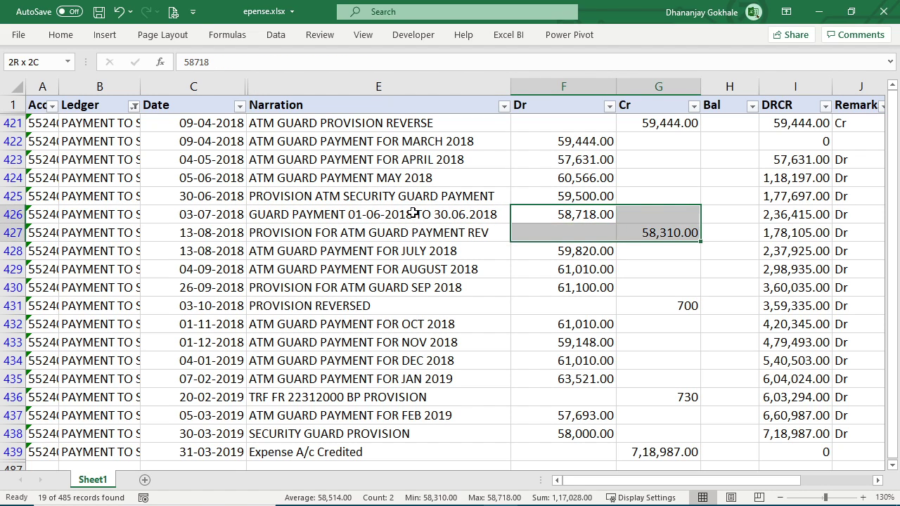
pyautogui.press('Down')
pyautogui.press('Left')
pyautogui.press('Right')
pyautogui.press('Right')
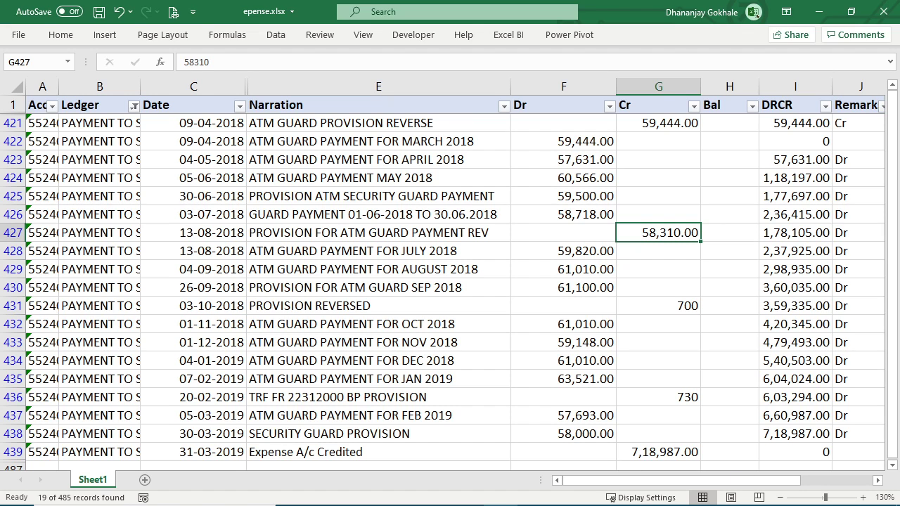
pyautogui.click(363, 505)
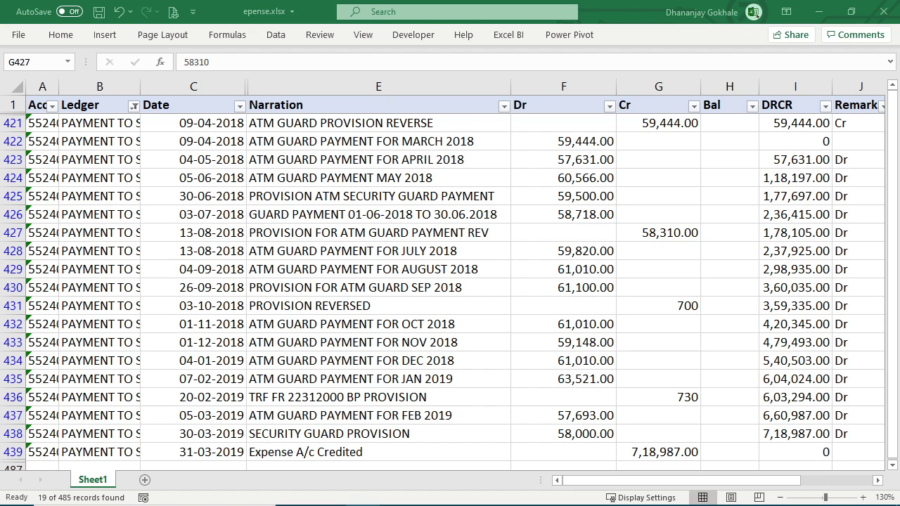
pyautogui.hotkey('alt', 'Tab')
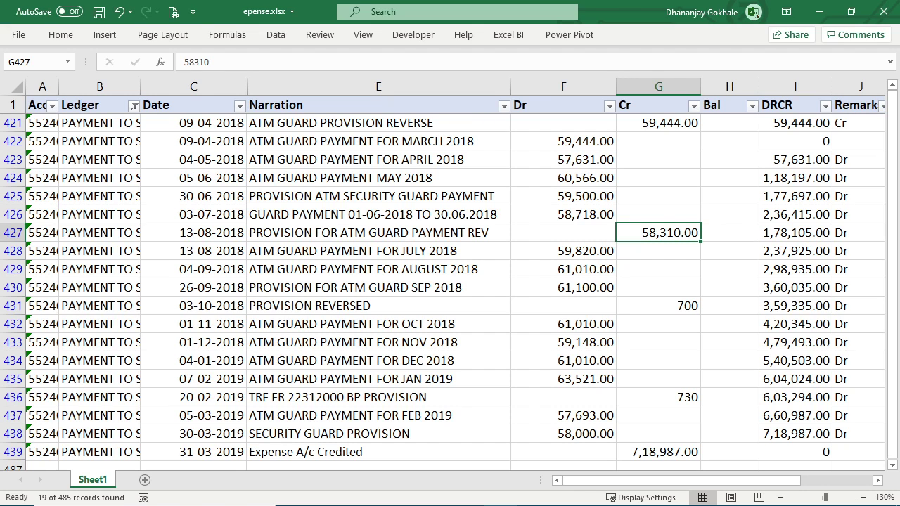
pyautogui.moveTo(584, 214); pyautogui.dragTo(661, 232)
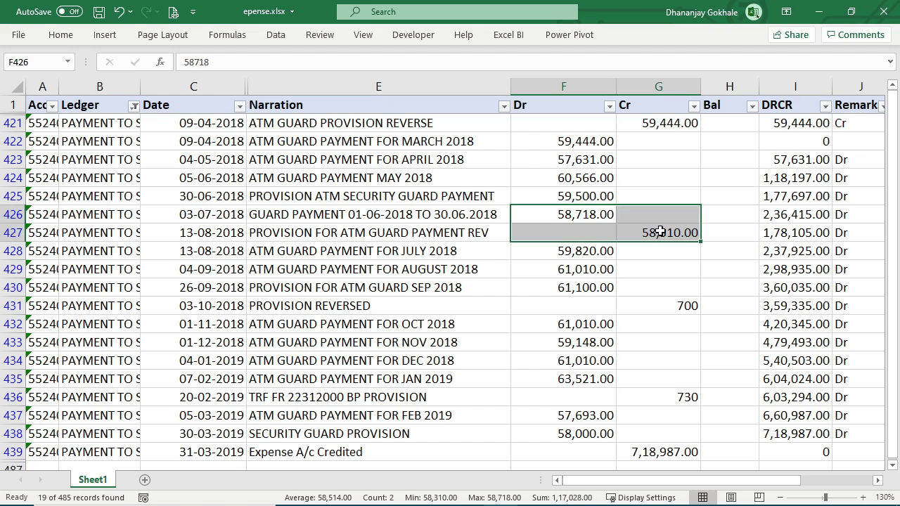
pyautogui.click(623, 265)
pyautogui.moveTo(571, 211); pyautogui.dragTo(617, 238)
pyautogui.click(609, 251)
pyautogui.click(521, 305)
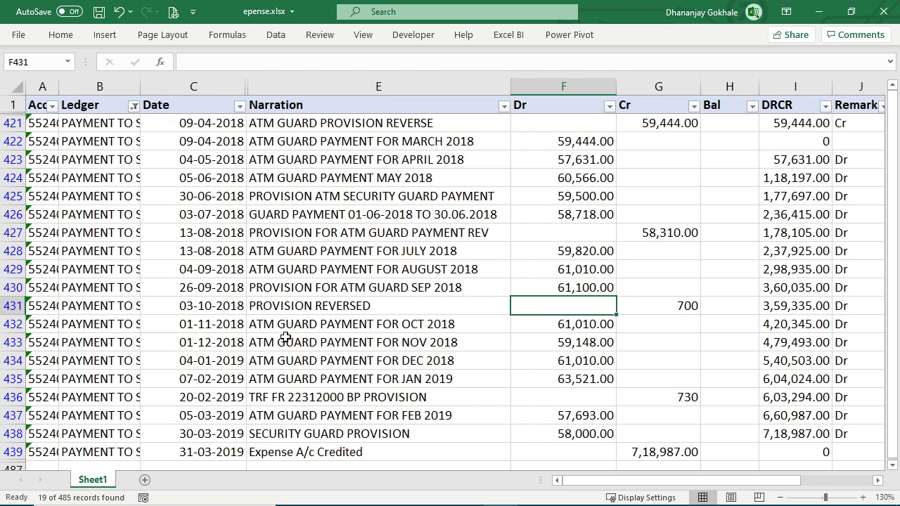
pyautogui.moveTo(394, 503)
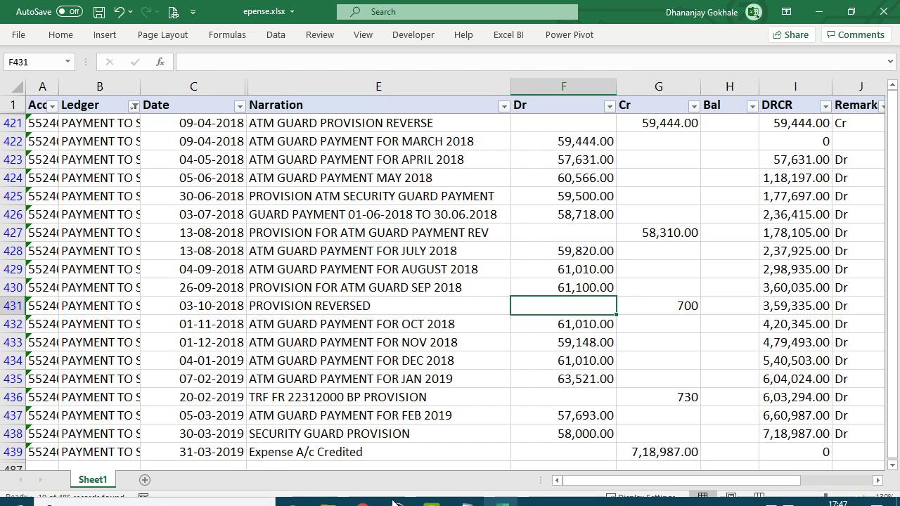
pyautogui.click(367, 495)
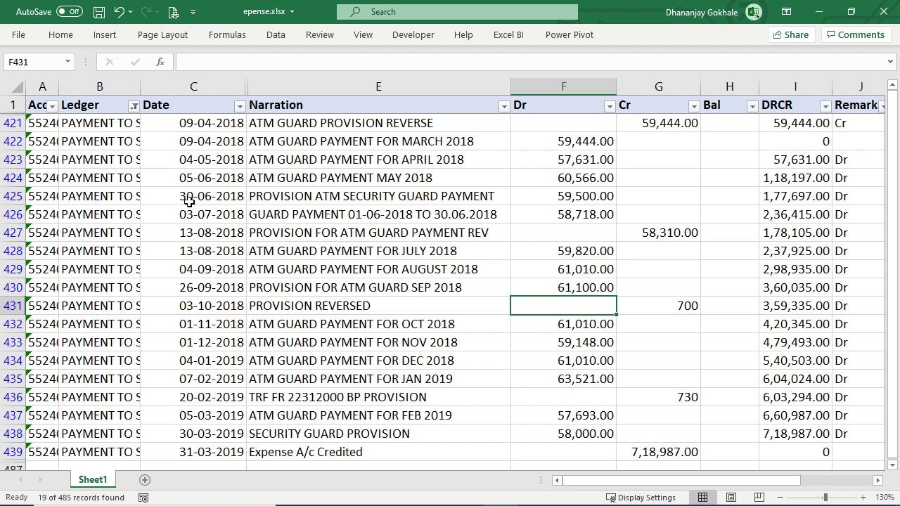
# Change the Ledger filter by searching for "trav" so that only the two TRAVELLING EXPENSES heads are listed.
pyautogui.click(115, 105)
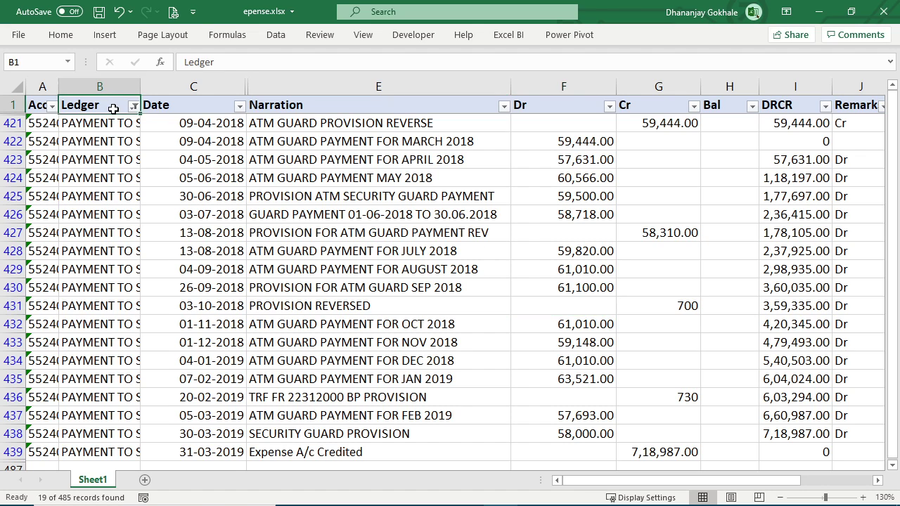
pyautogui.click(135, 108)
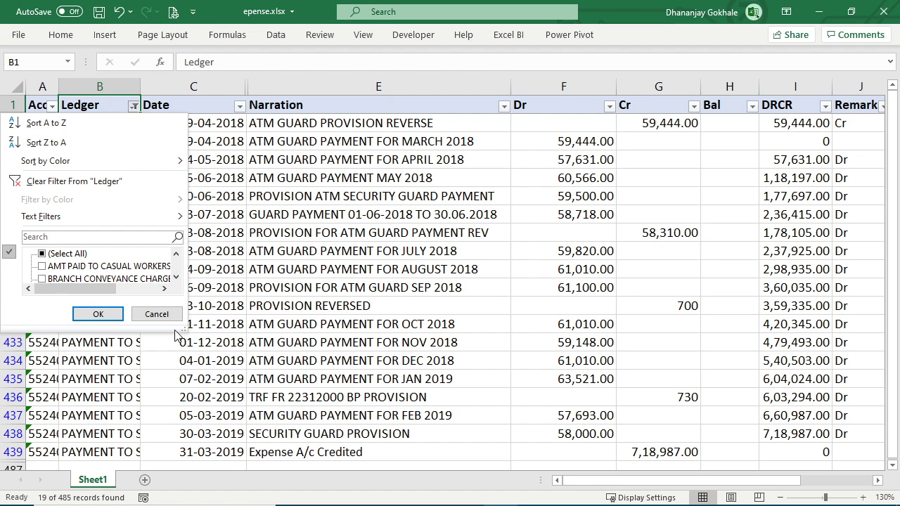
pyautogui.moveTo(183, 329); pyautogui.dragTo(247, 478)
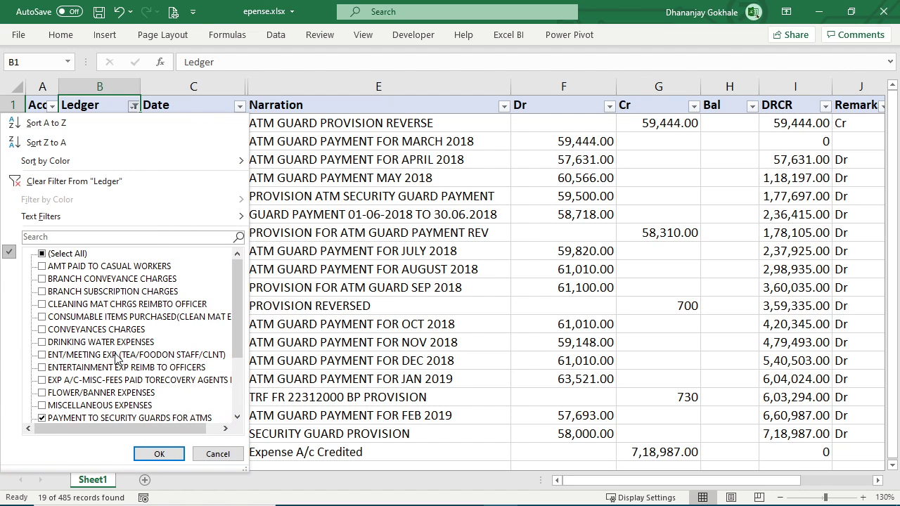
pyautogui.click(65, 239)
pyautogui.write('trav')
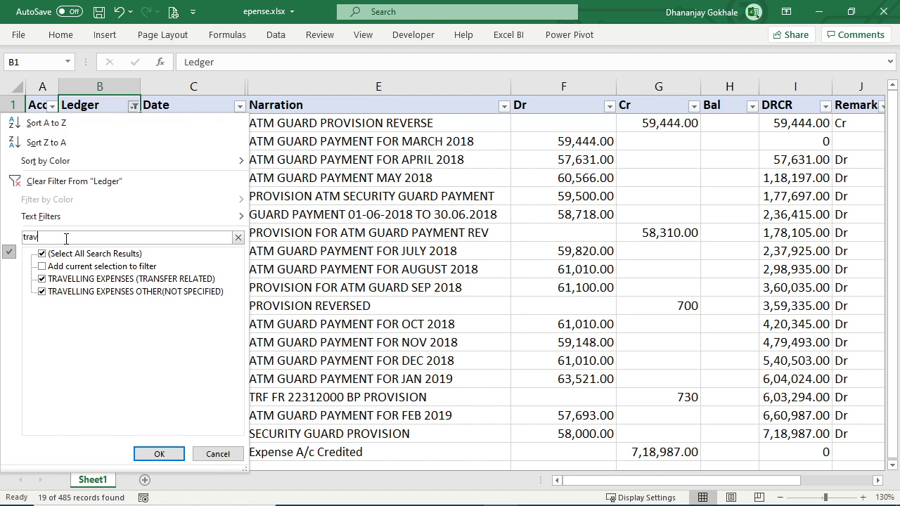
pyautogui.press('Return')
# Read through the narrations of the filtered travelling expense entries from row 3 downward.
pyautogui.click(301, 249)
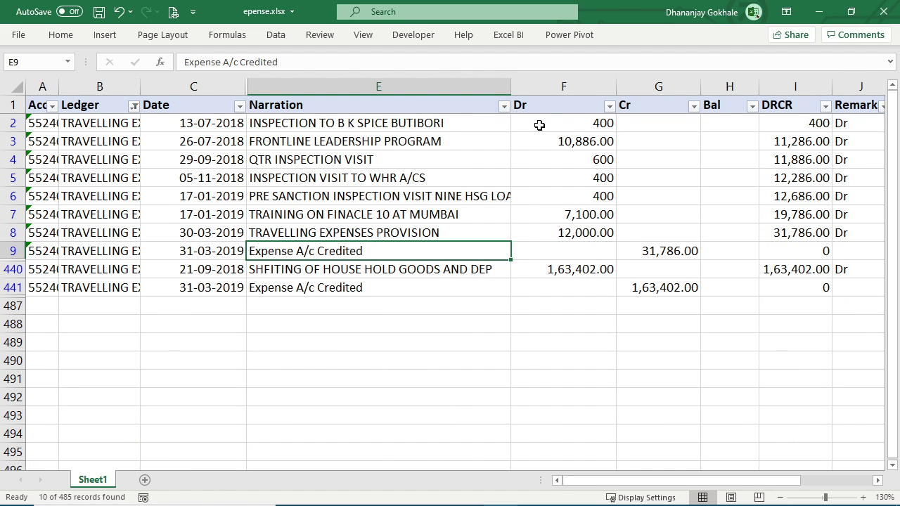
pyautogui.click(393, 146)
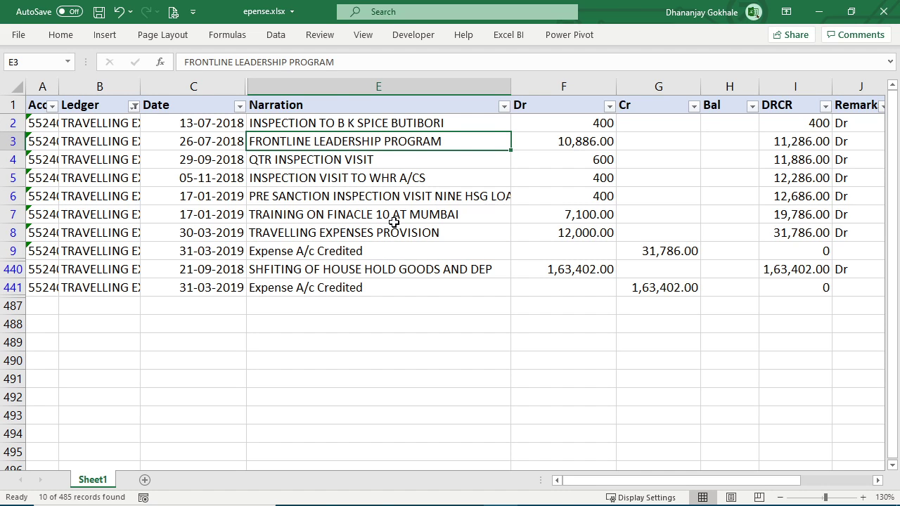
pyautogui.hotkey('shift', 'space')
pyautogui.press('Down')
pyautogui.press('Down')
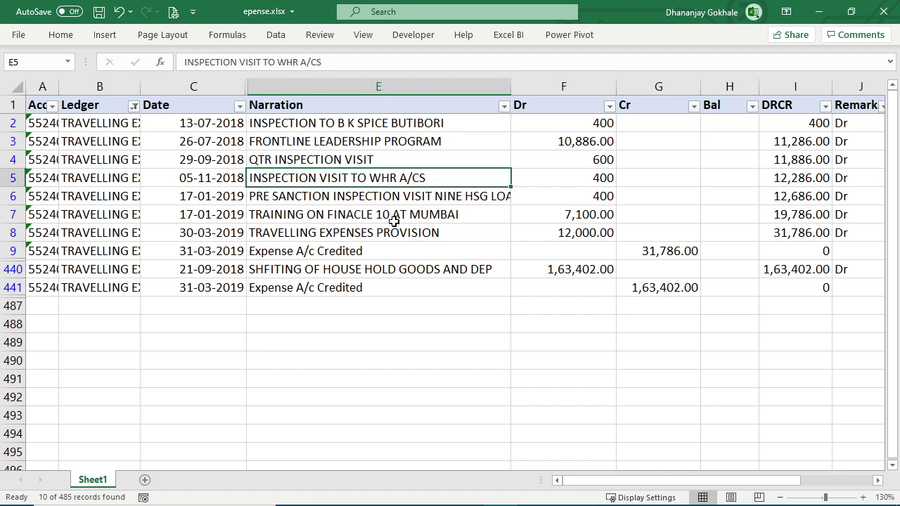
pyautogui.press('Down')
pyautogui.press('Down')
# Examine the household goods shifting entry in row 440, checking its narration and debit amount, and select the whole row.
pyautogui.click(408, 269)
pyautogui.hotkey('shift', 'space')
pyautogui.click(345, 305)
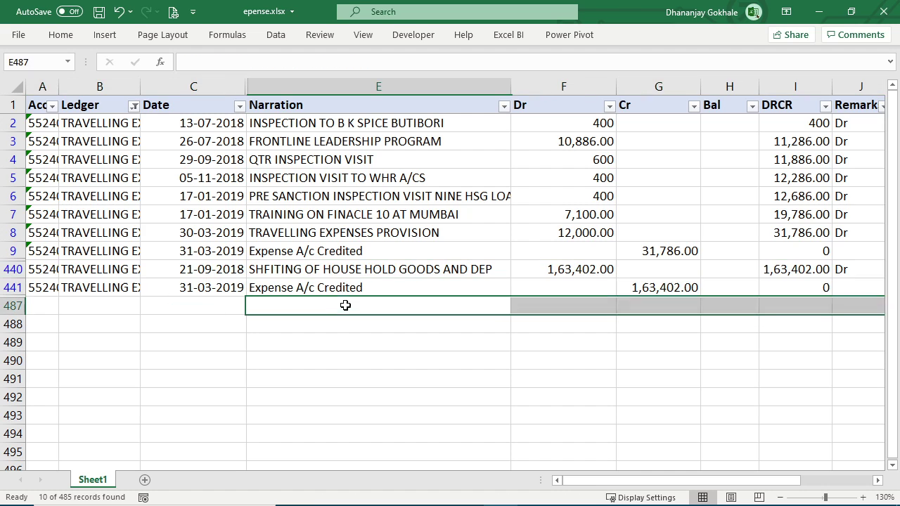
pyautogui.click(335, 271)
pyautogui.hotkey('shift', 'space')
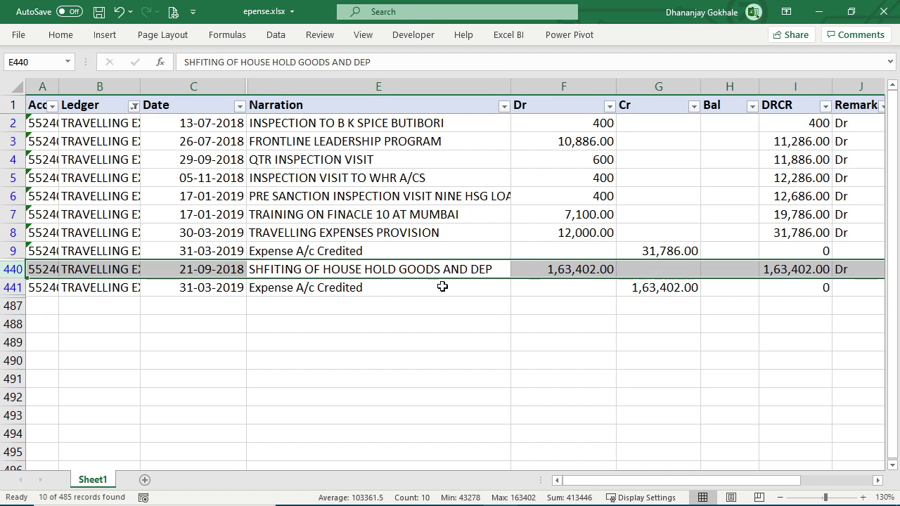
pyautogui.press('Down')
pyautogui.click(555, 270)
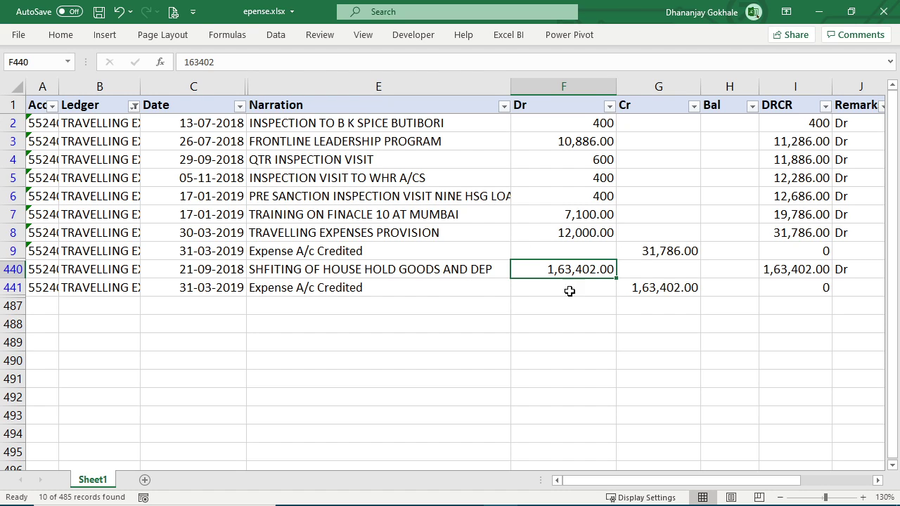
pyautogui.click(436, 270)
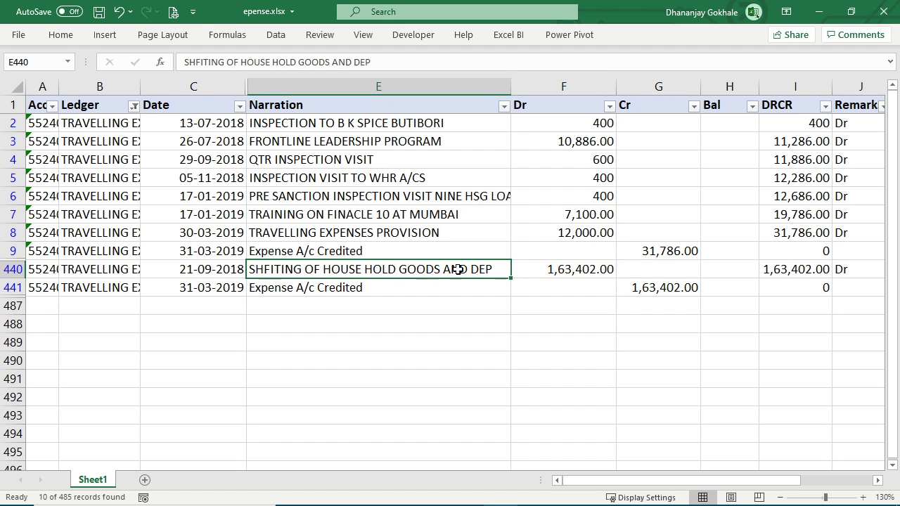
pyautogui.click(539, 265)
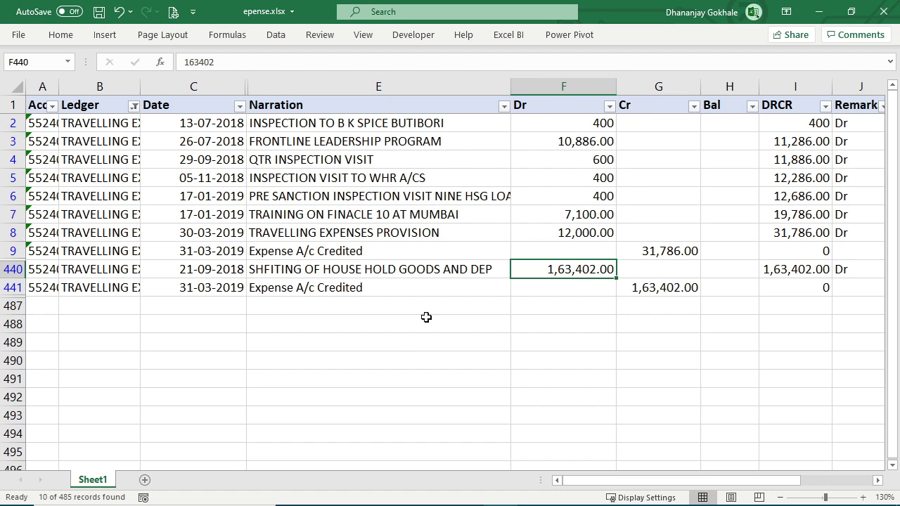
pyautogui.click(392, 274)
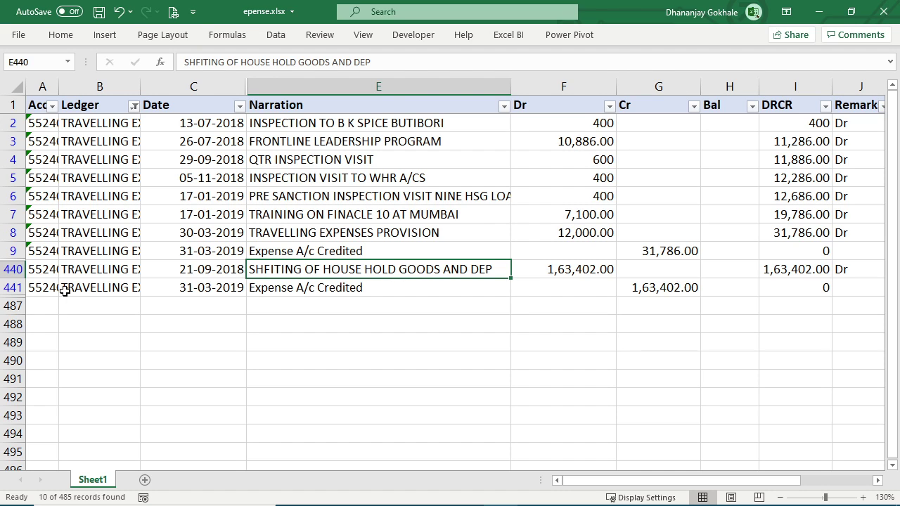
pyautogui.click(14, 269)
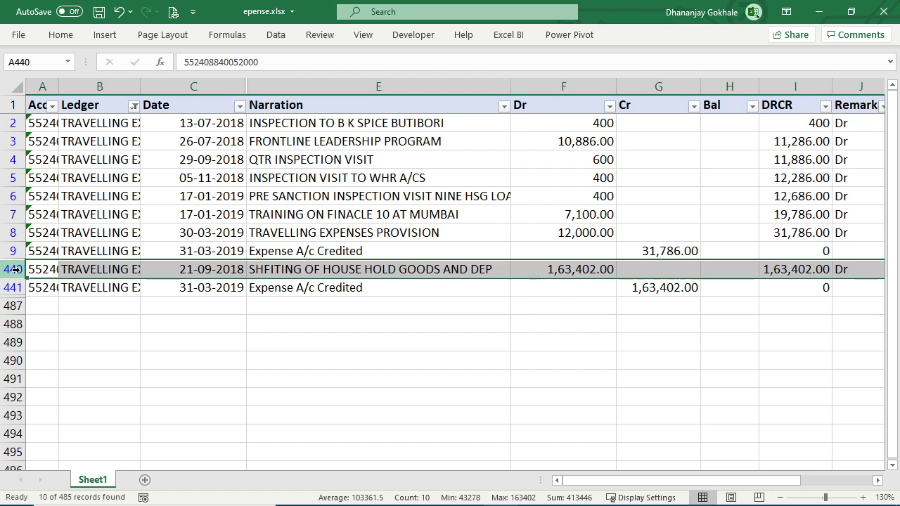
# Highlight the whole household goods shifting entry in row 440 with a yellow fill.
pyautogui.click(60, 35)
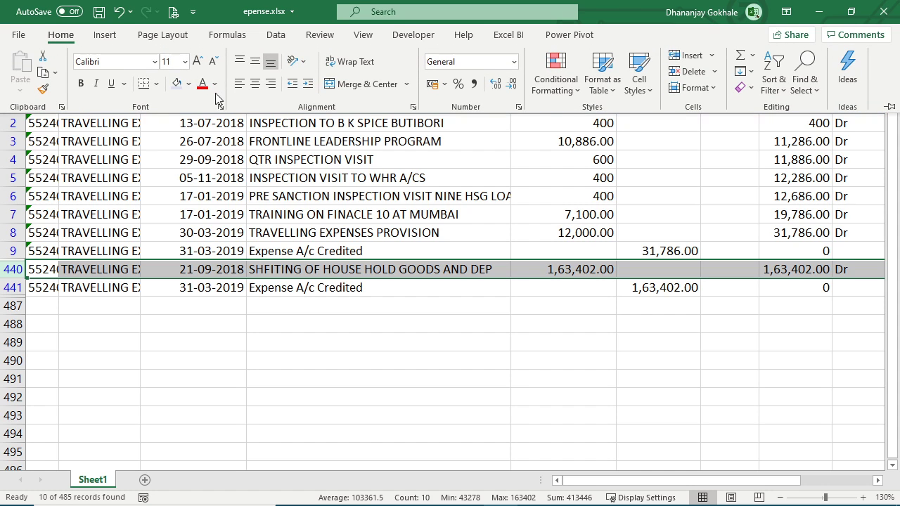
pyautogui.click(188, 84)
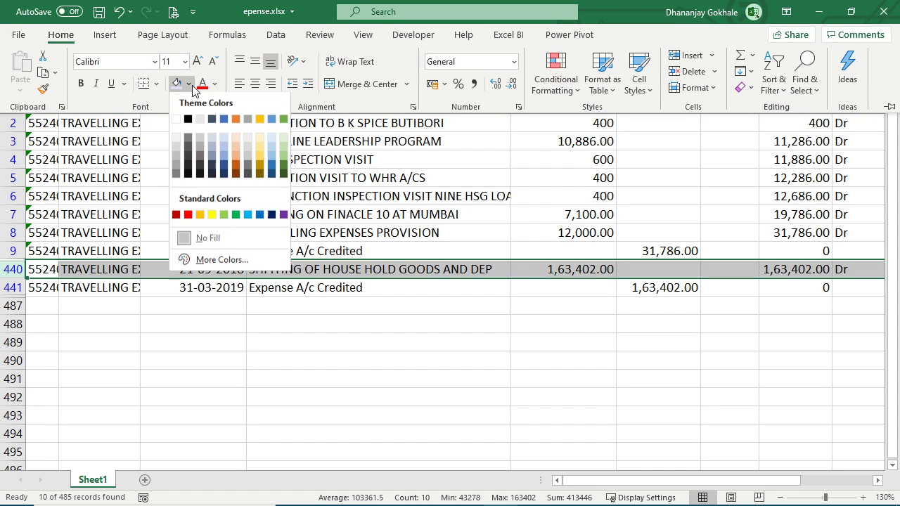
pyautogui.click(212, 216)
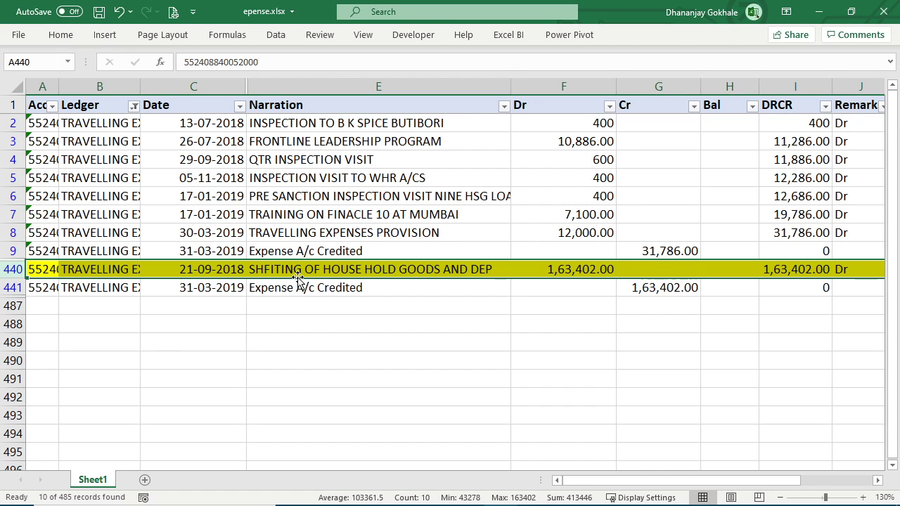
# Examine the remaining columns of the highlighted row 440, from the narration and debit amount across to cell M440.
pyautogui.click(311, 271)
pyautogui.press('Right')
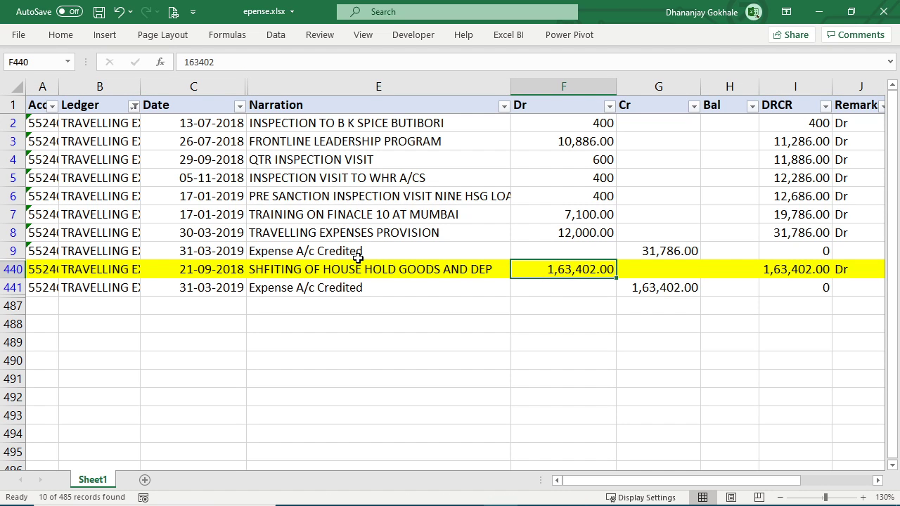
pyautogui.press('Right')
pyautogui.press('Right')
pyautogui.press('Right')
pyautogui.press('Right')
pyautogui.press('Right')
pyautogui.press('Right')
pyautogui.press('Right')
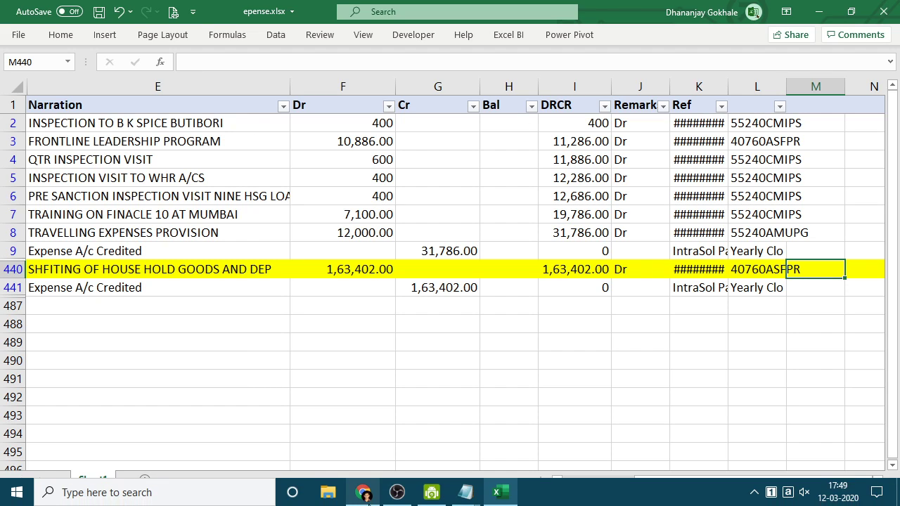
# Switch from the workbook to the Google Chrome browser.
pyautogui.moveTo(371, 498)
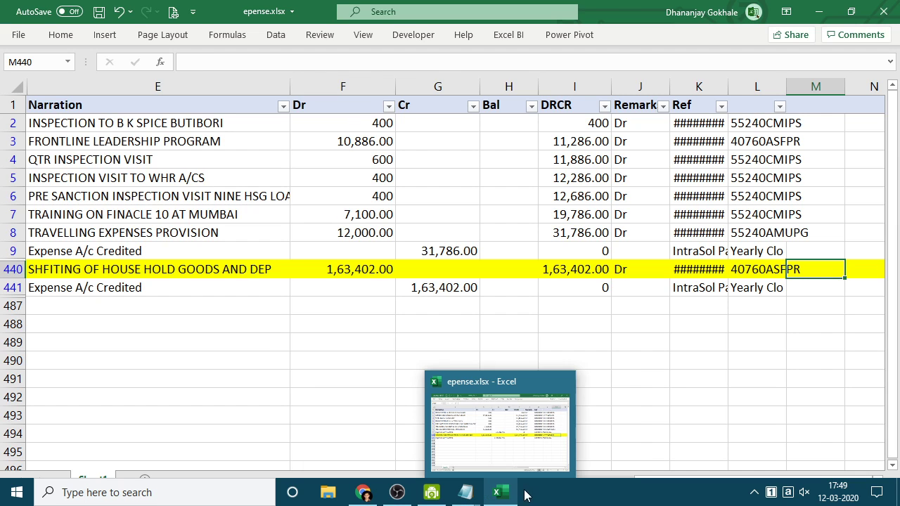
pyautogui.moveTo(402, 497)
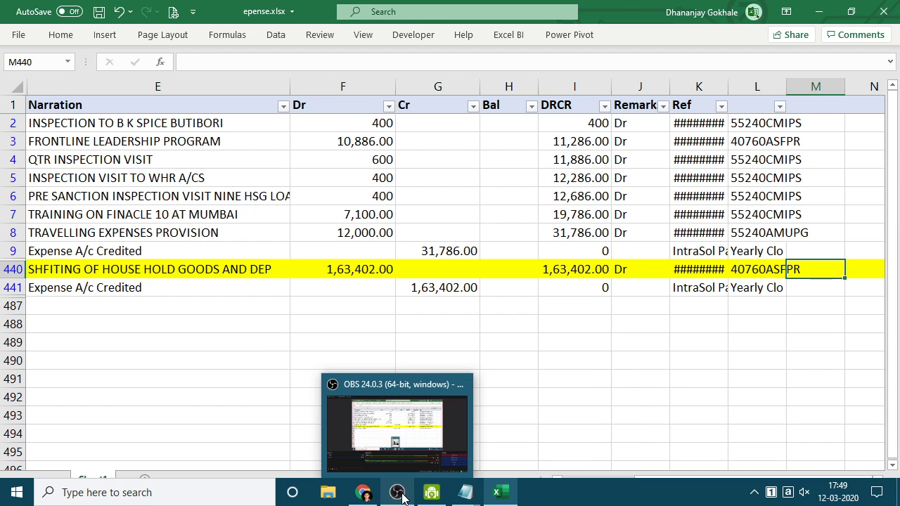
pyautogui.click(366, 496)
pyautogui.click(365, 495)
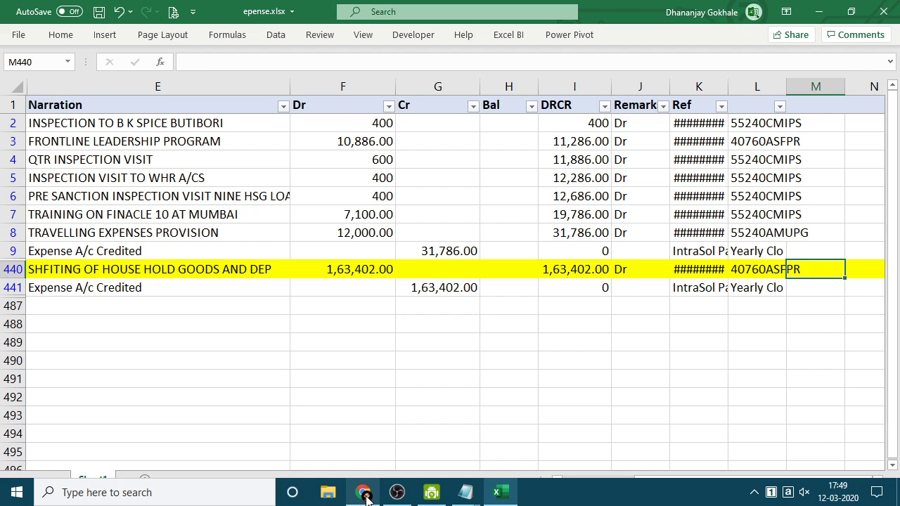